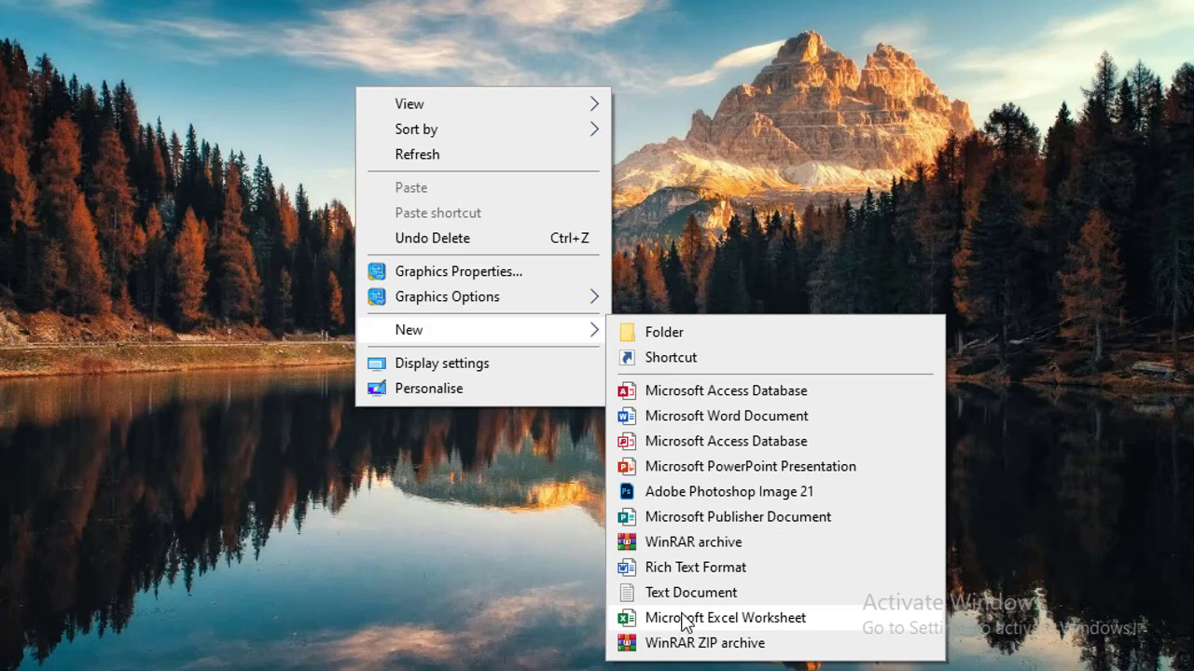
# - Create a new Microsoft Excel worksheet on the desktop and name it Practice
pyautogui.click(682, 613)
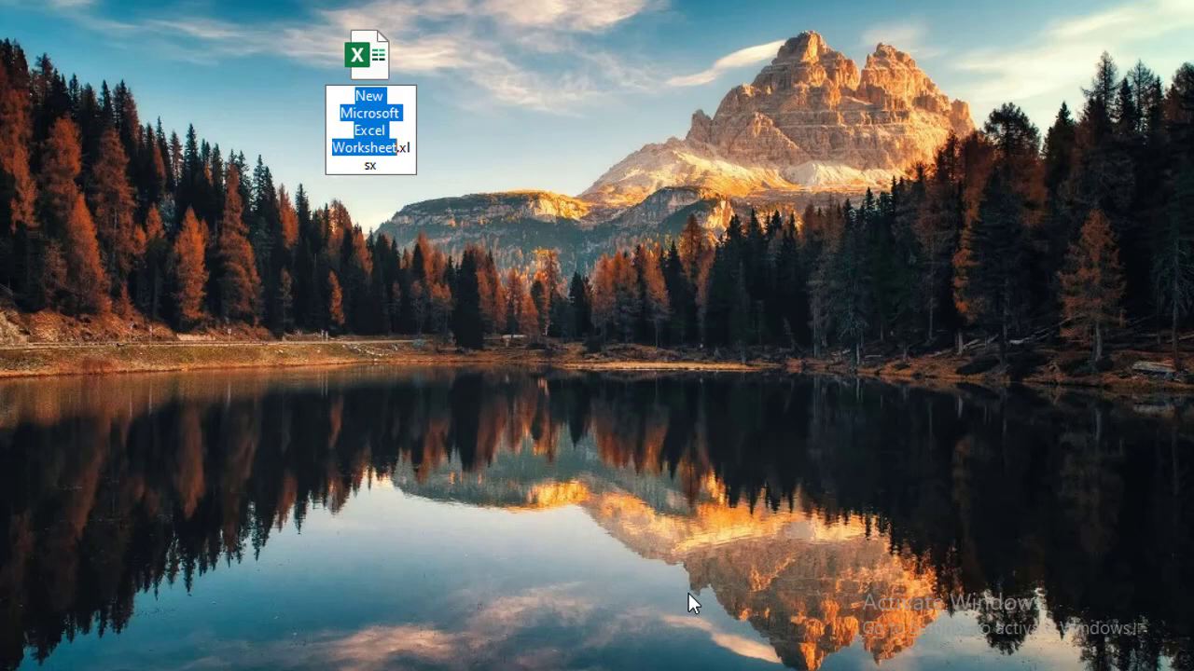
pyautogui.write('Practi')
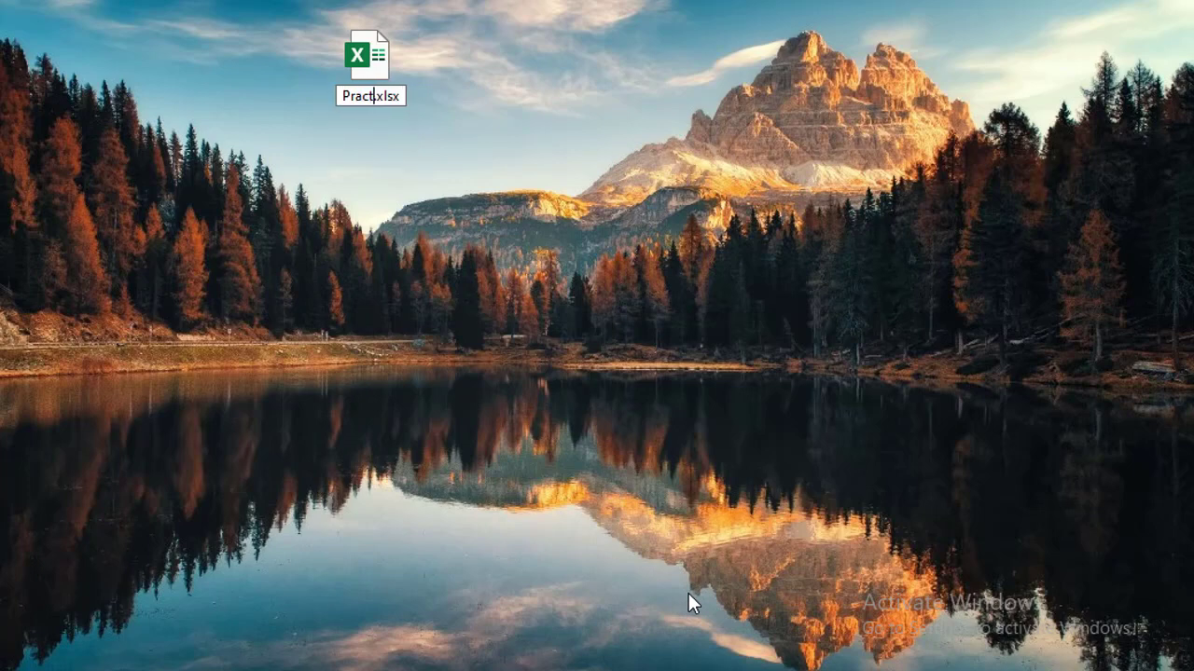
pyautogui.write('ce')
pyautogui.press('Return')
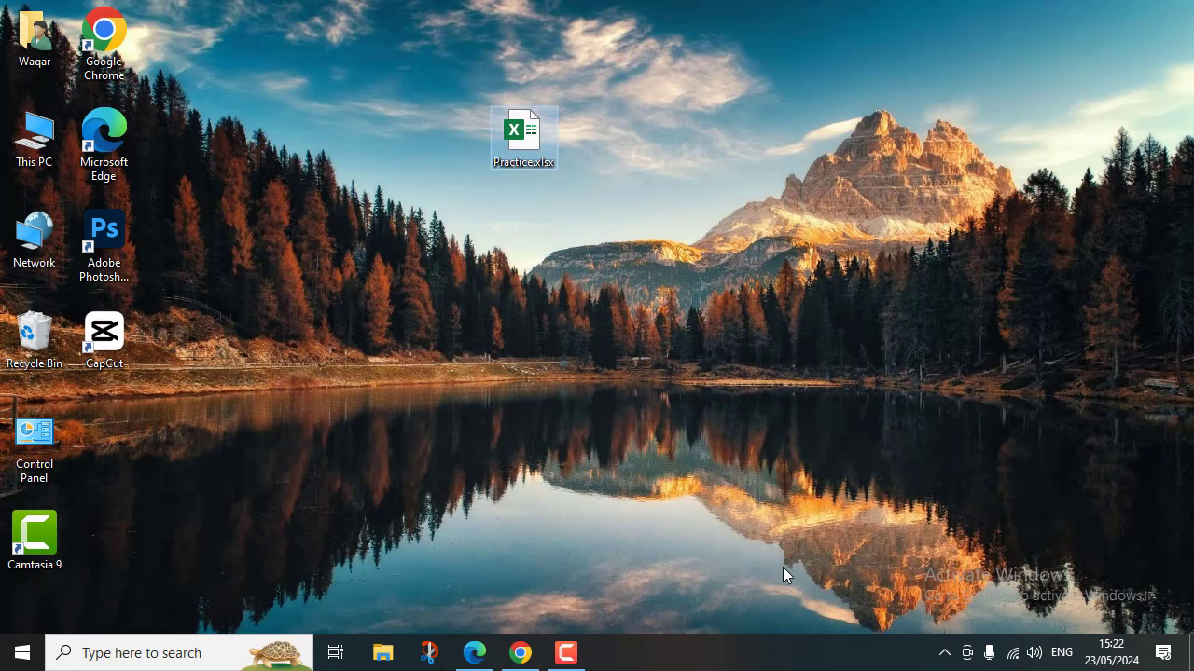
# - Open Practice.xlsx from the desktop in Excel and dismiss the Office sign-in prompt
pyautogui.rightClick(531, 132)
pyautogui.click(565, 147)
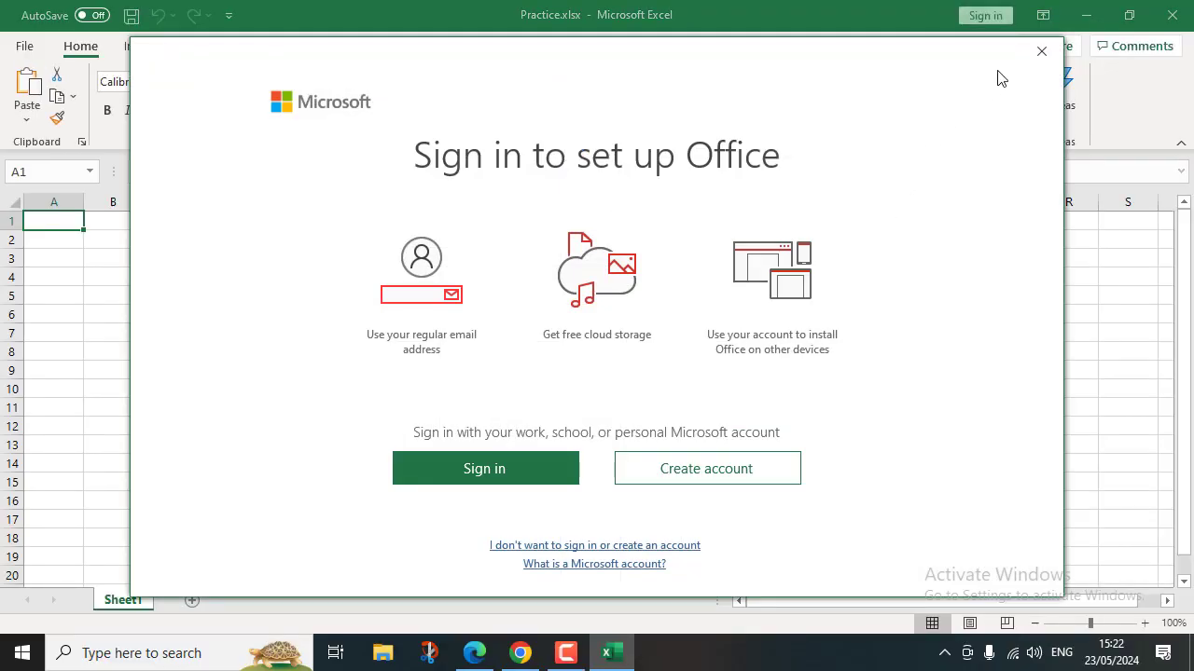
pyautogui.click(1035, 56)
pyautogui.click(1180, 164)
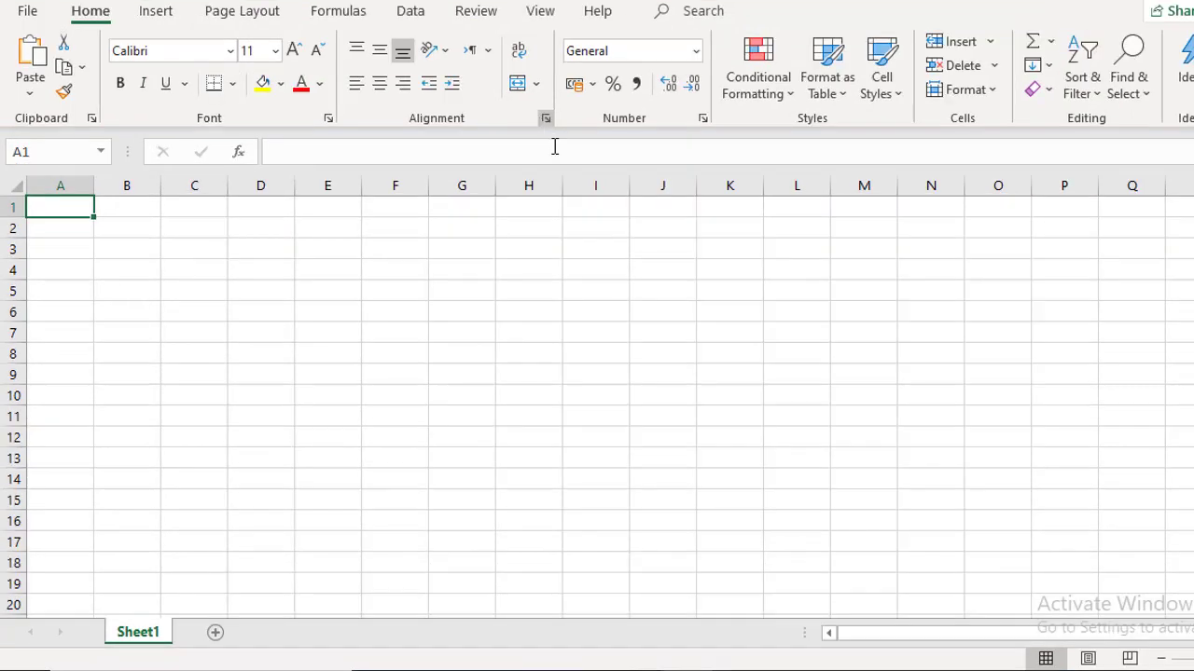
# - Examine the file options and the available insert, page layout, formula, data and home commands
pyautogui.click(28, 11)
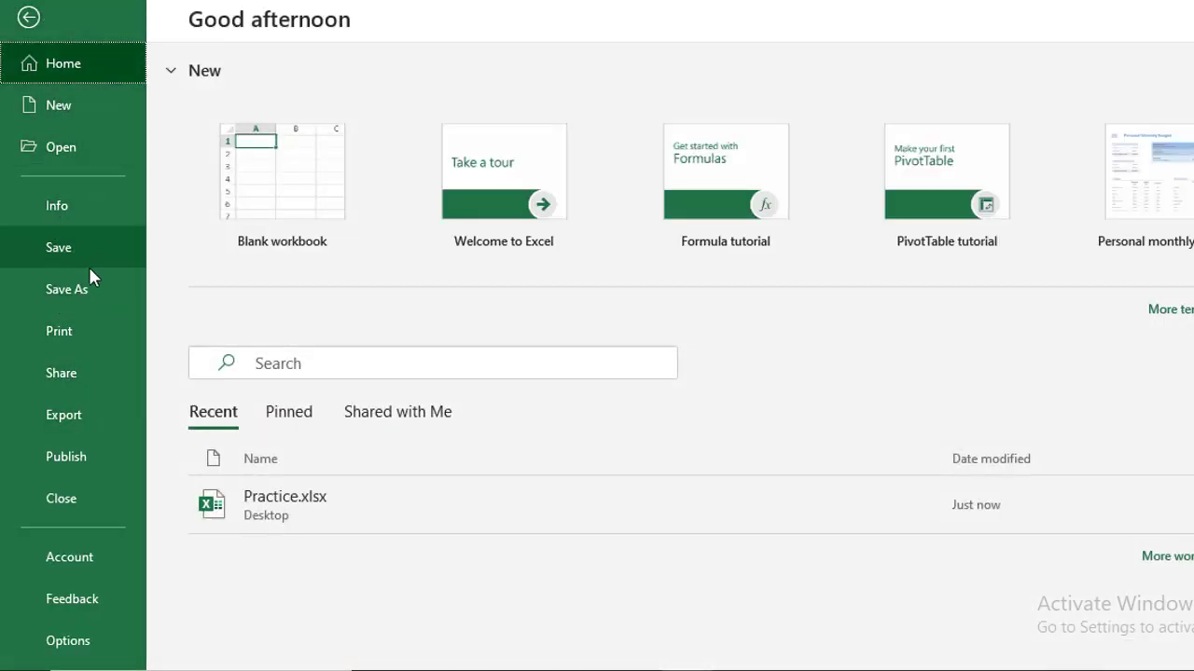
pyautogui.click(28, 17)
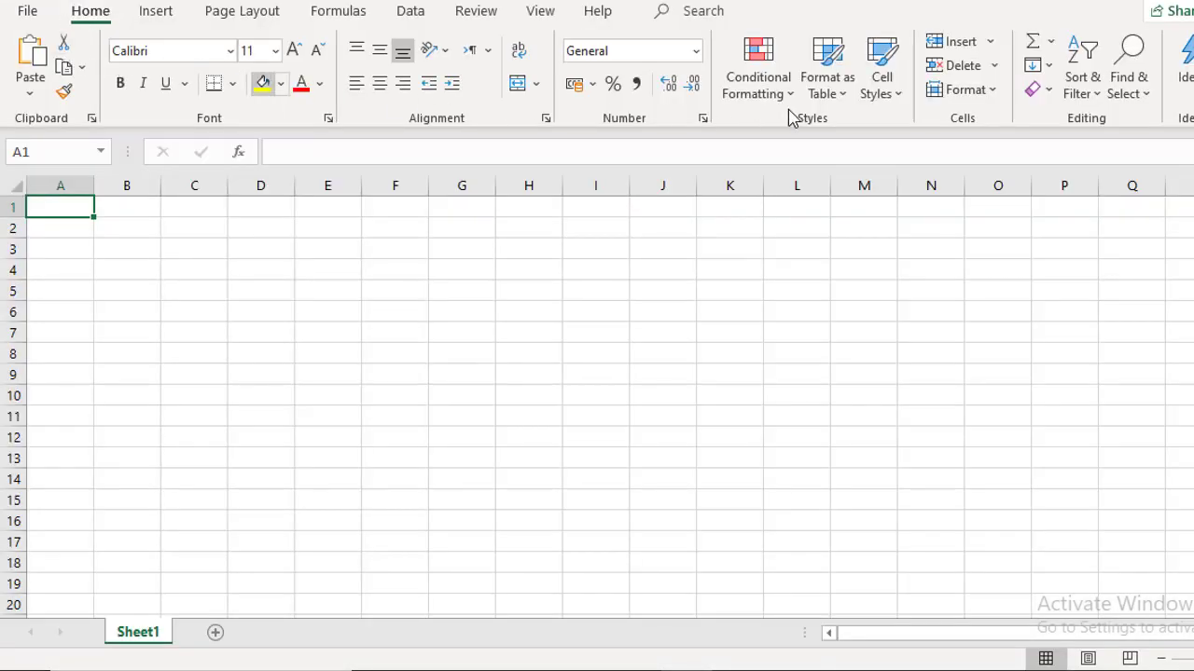
pyautogui.click(157, 14)
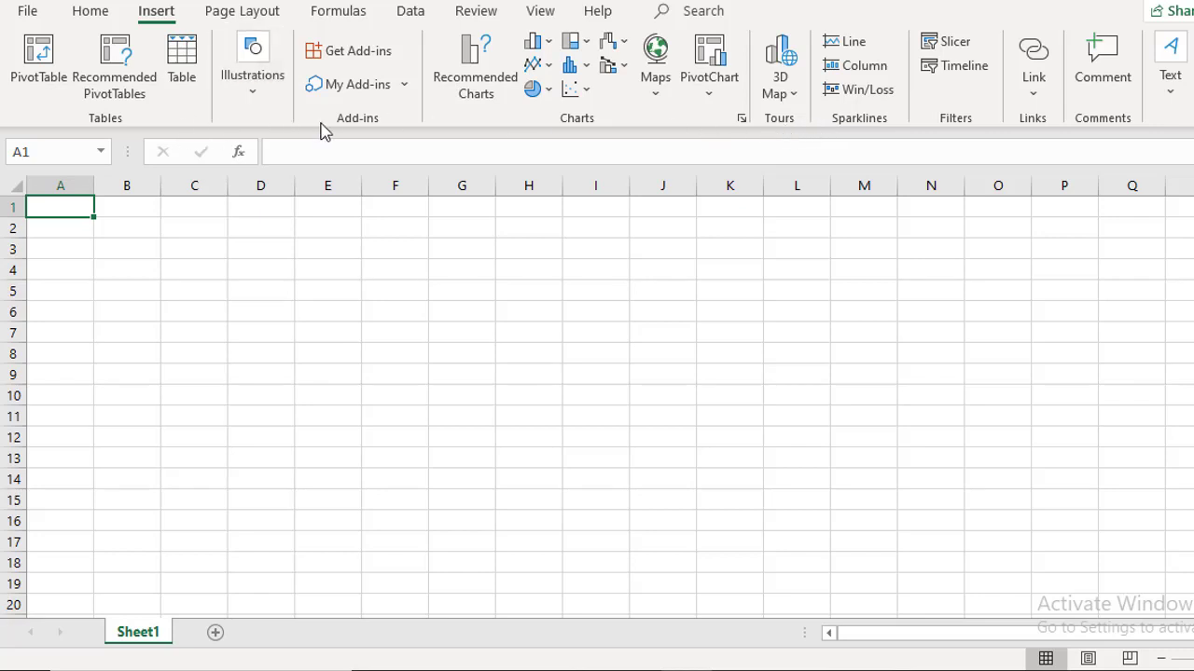
pyautogui.click(219, 20)
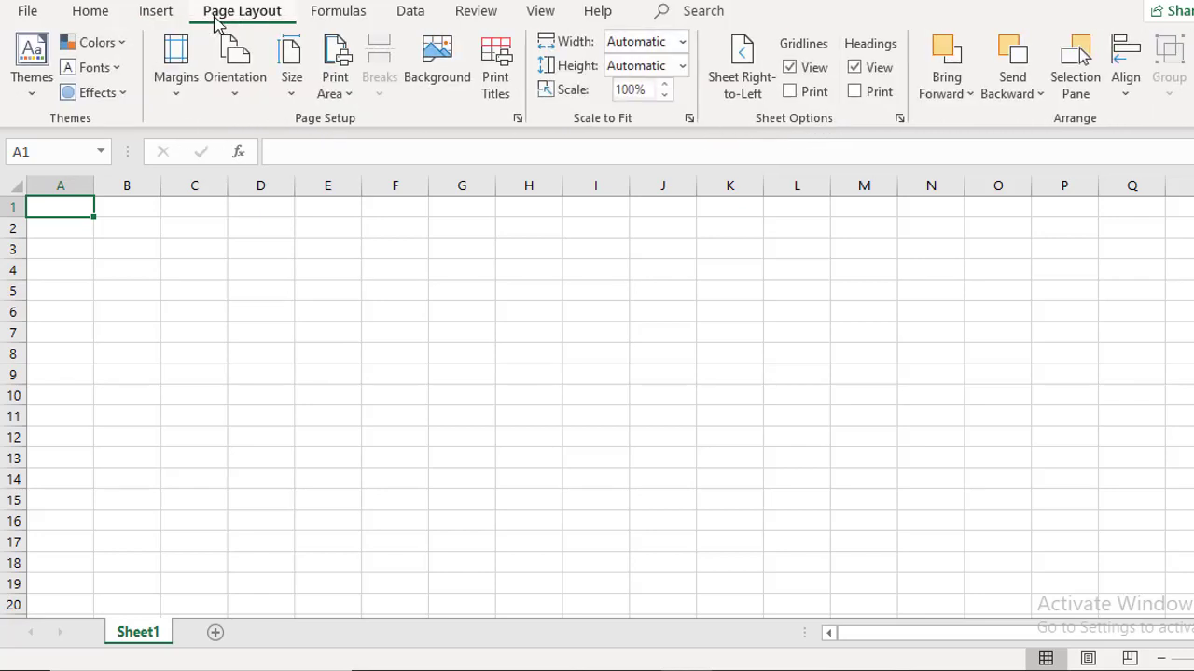
pyautogui.click(338, 17)
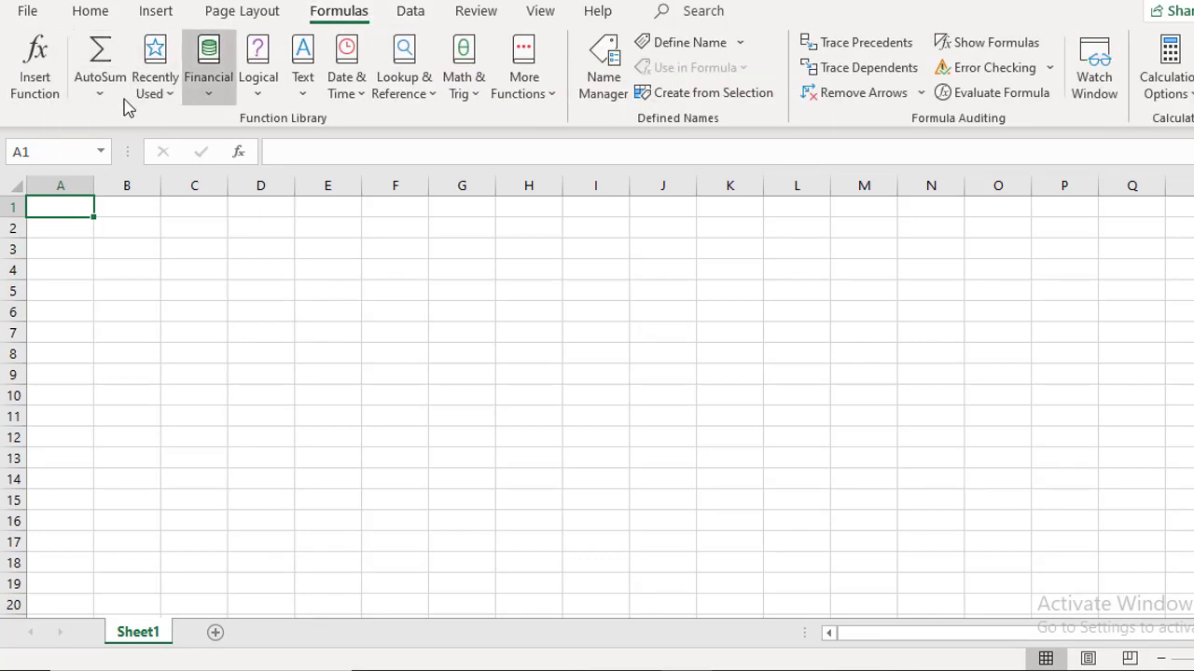
pyautogui.click(411, 11)
pyautogui.click(293, 330)
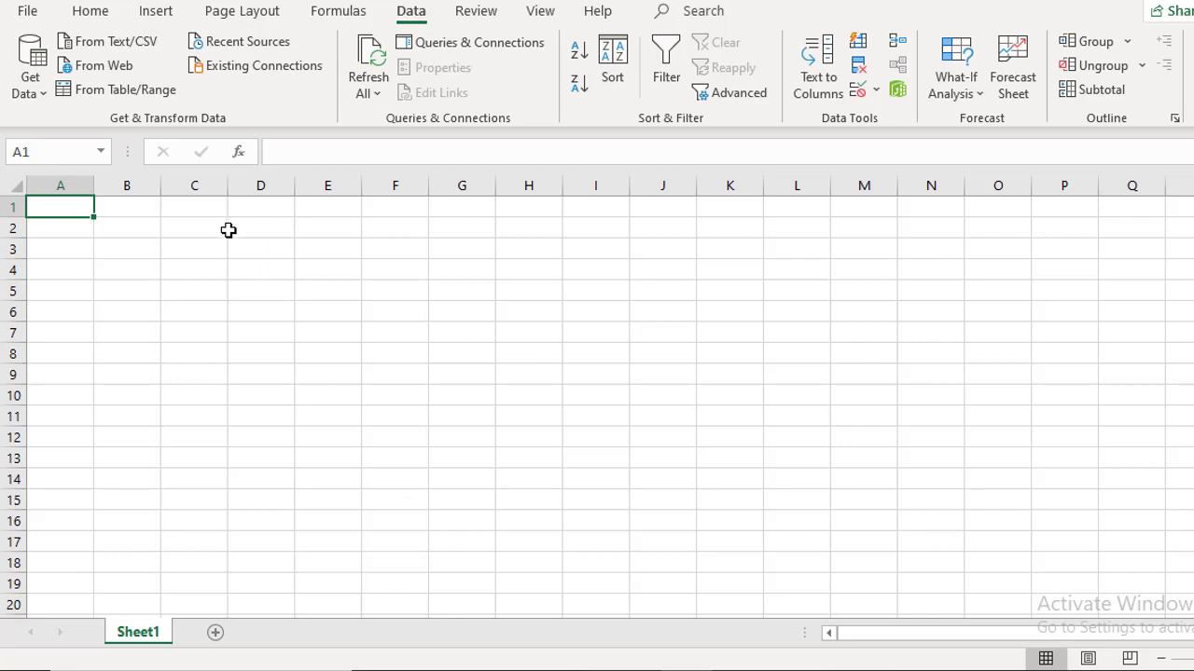
pyautogui.click(39, 11)
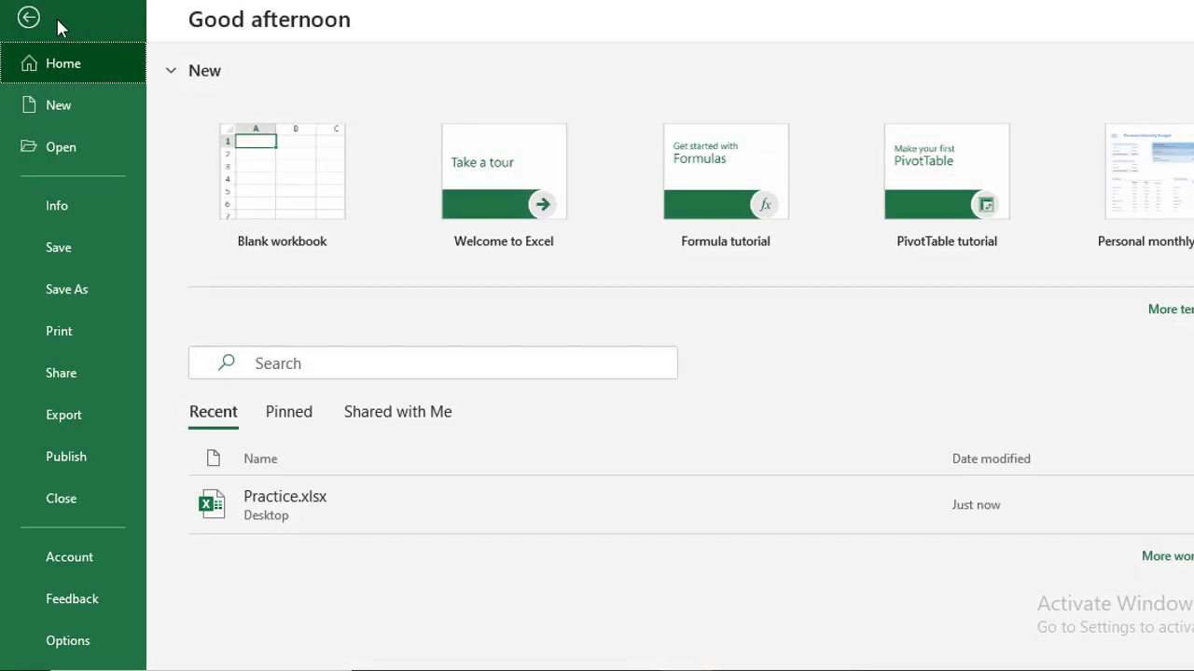
pyautogui.click(58, 15)
pyautogui.click(90, 13)
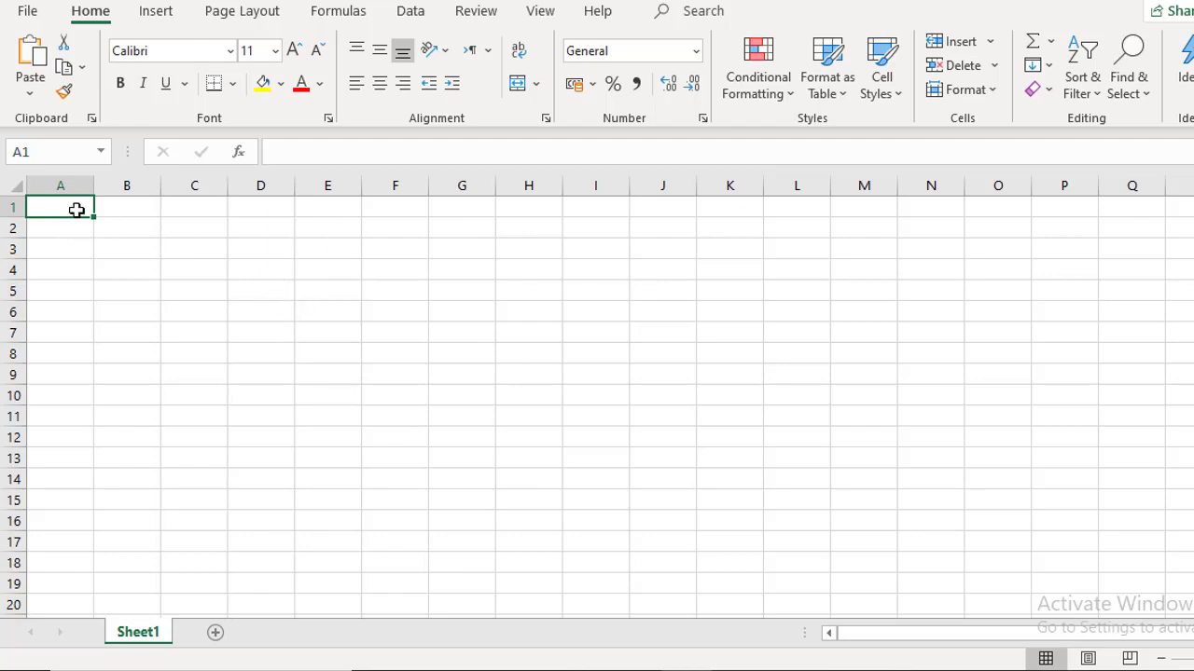
pyautogui.click(48, 284)
pyautogui.click(63, 233)
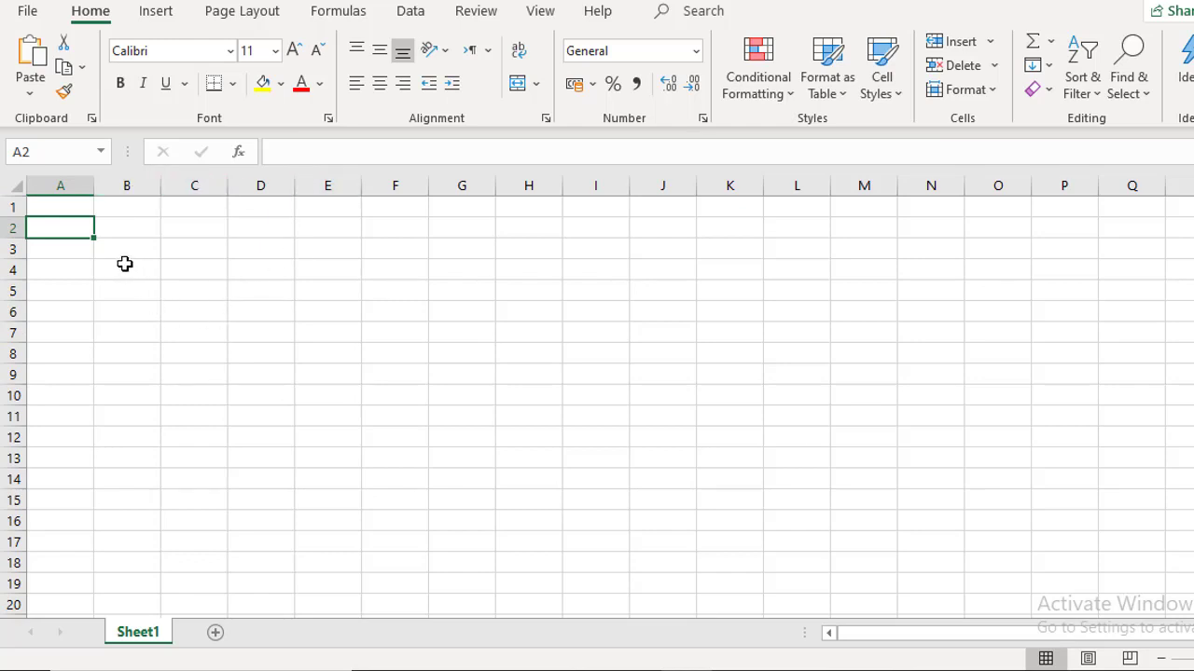
pyautogui.click(130, 247)
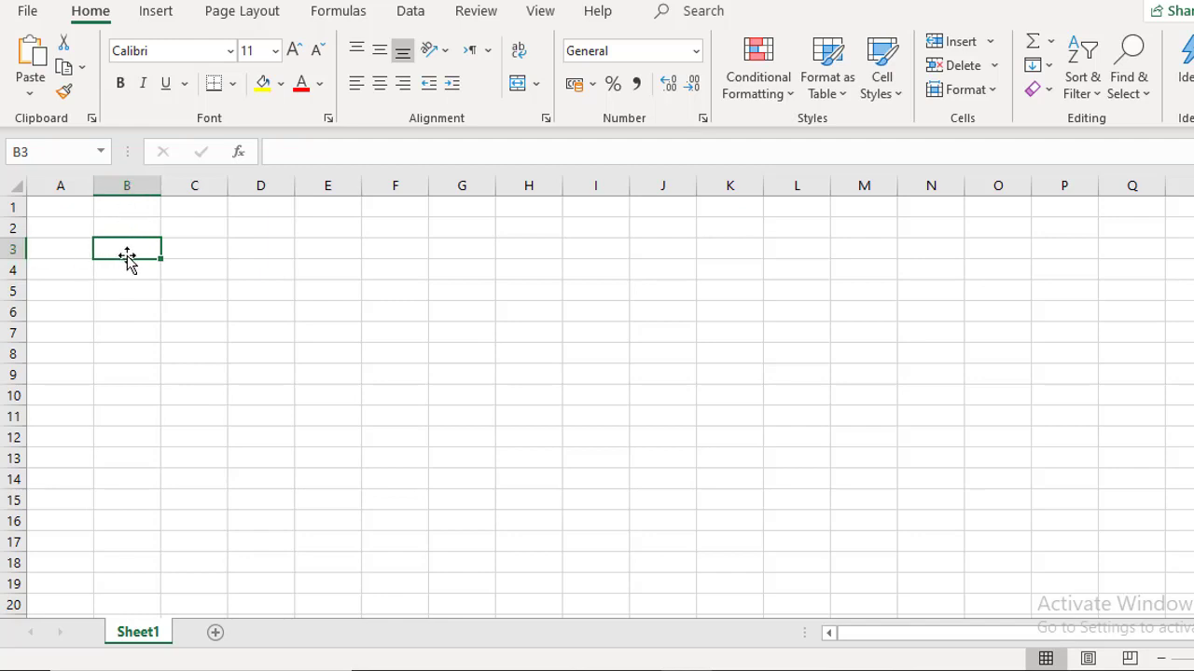
pyautogui.click(508, 342)
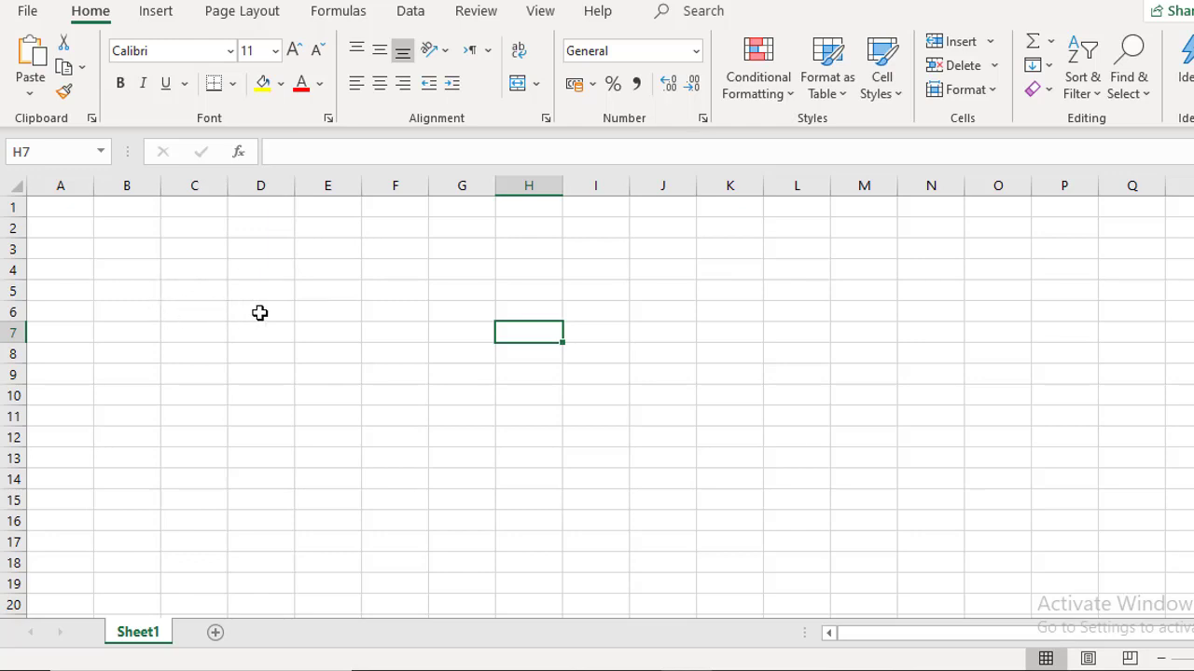
pyautogui.click(55, 224)
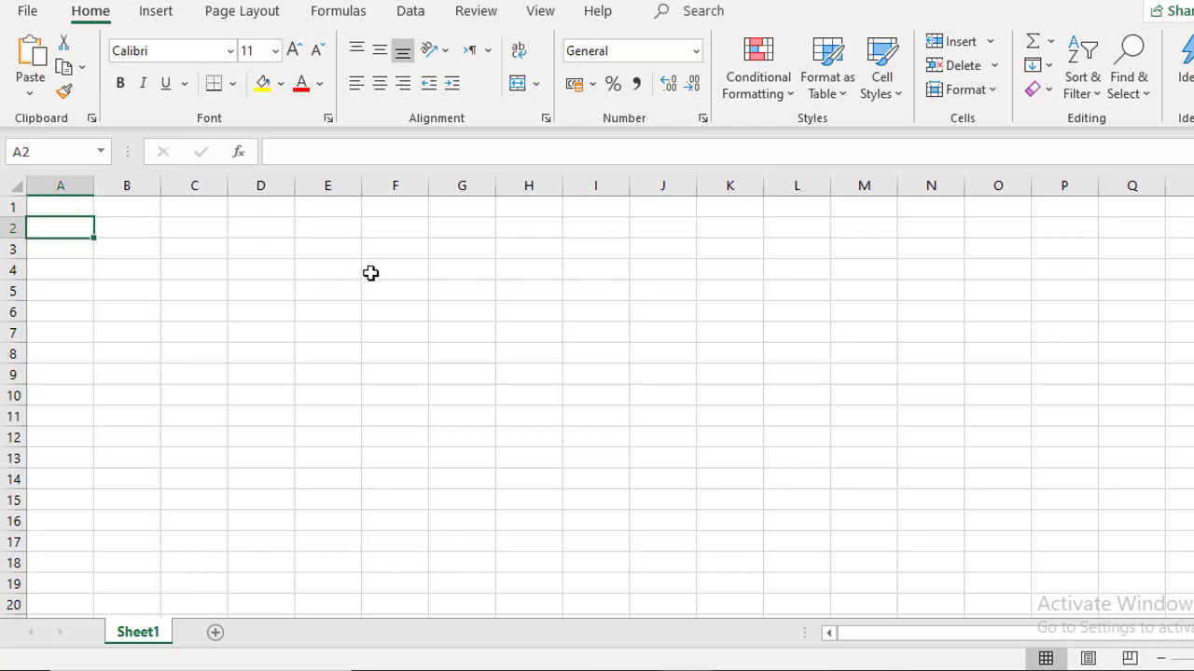
# - Widen columns A and B to about twice the default width and column C to somewhat less
pyautogui.click(84, 211)
pyautogui.moveTo(94, 186); pyautogui.dragTo(160, 186)
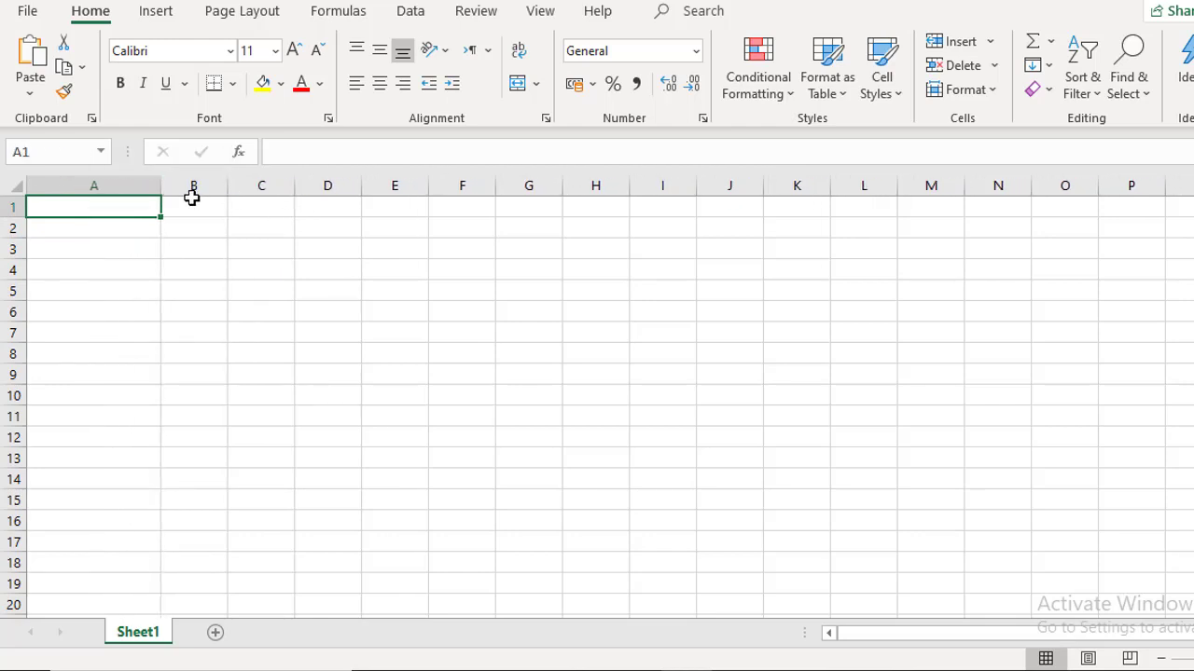
pyautogui.click(144, 185)
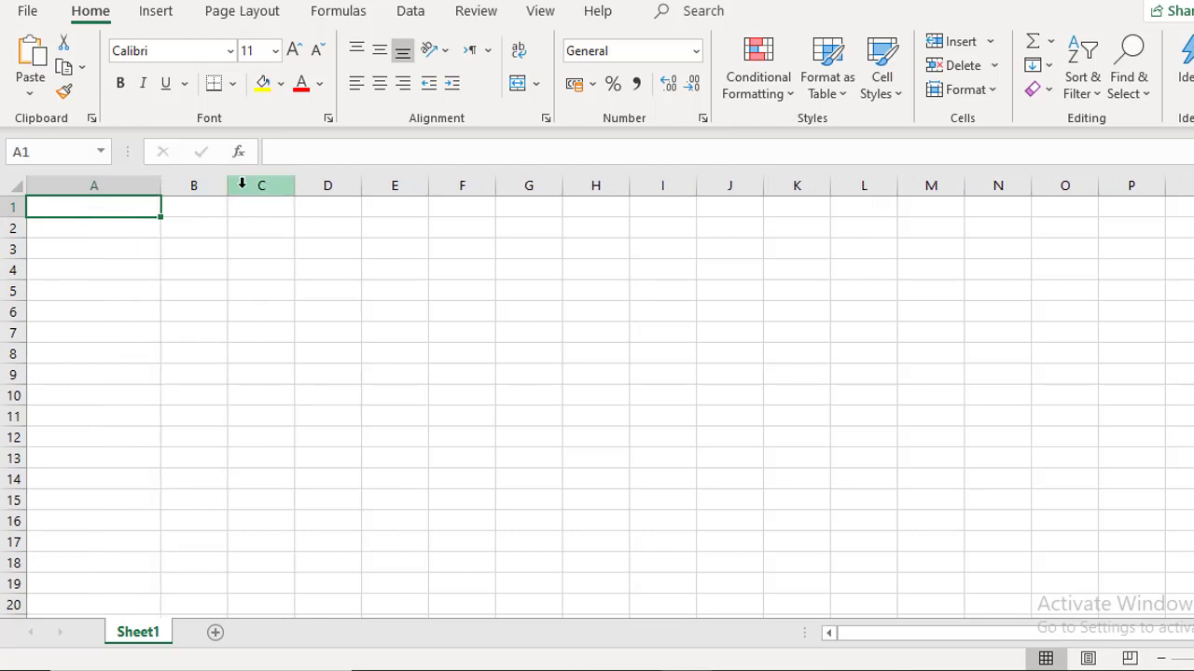
pyautogui.moveTo(226, 185); pyautogui.dragTo(398, 185)
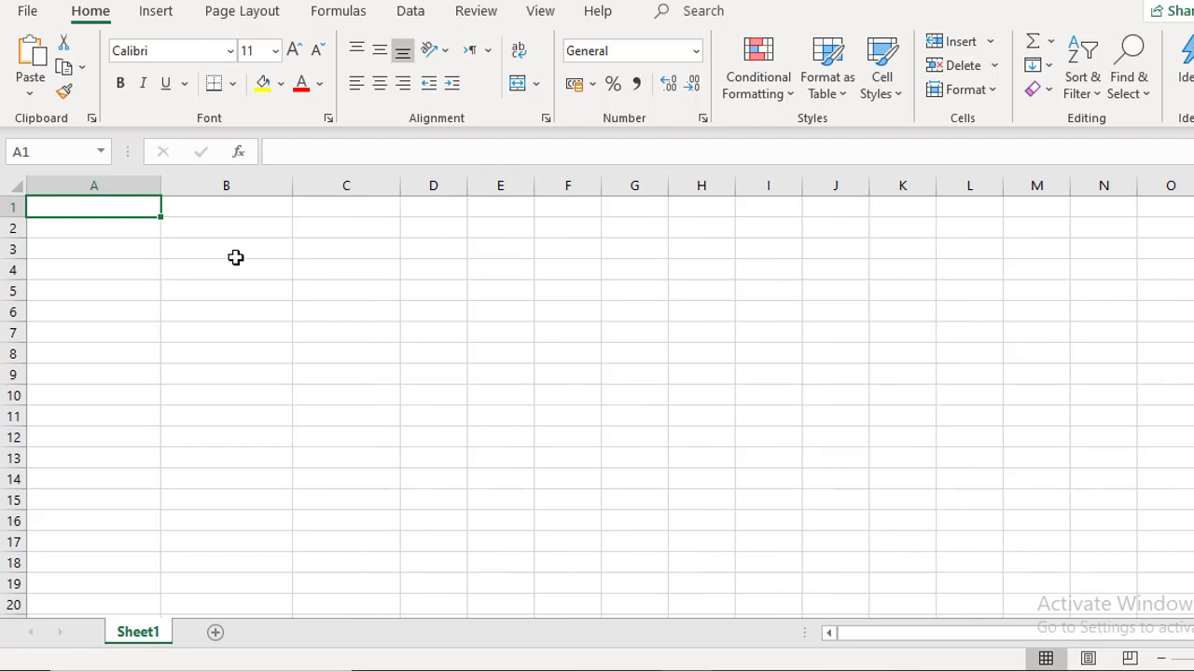
# - Enter the heading Student Name in cell A1
pyautogui.write('Name')
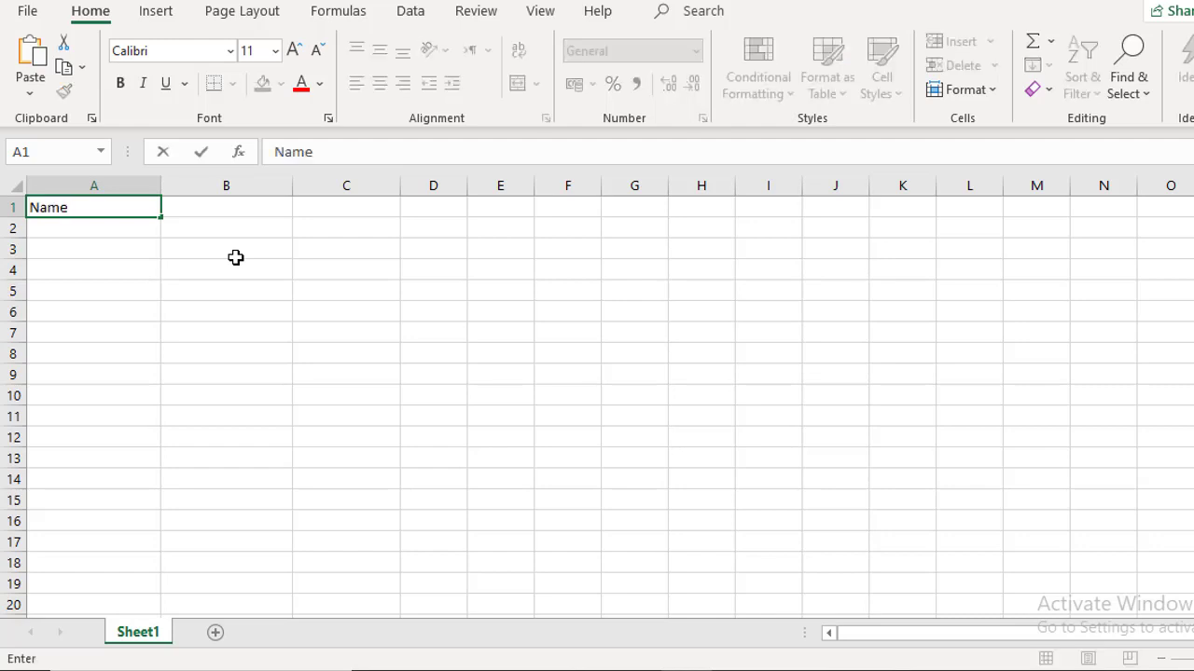
pyautogui.press('BackSpace')
pyautogui.press('BackSpace')
pyautogui.press('BackSpace')
pyautogui.press('BackSpace')
pyautogui.write('Stnudne')
pyautogui.press('BackSpace')
pyautogui.press('BackSpace')
pyautogui.press('BackSpace')
pyautogui.write('ent Nam')
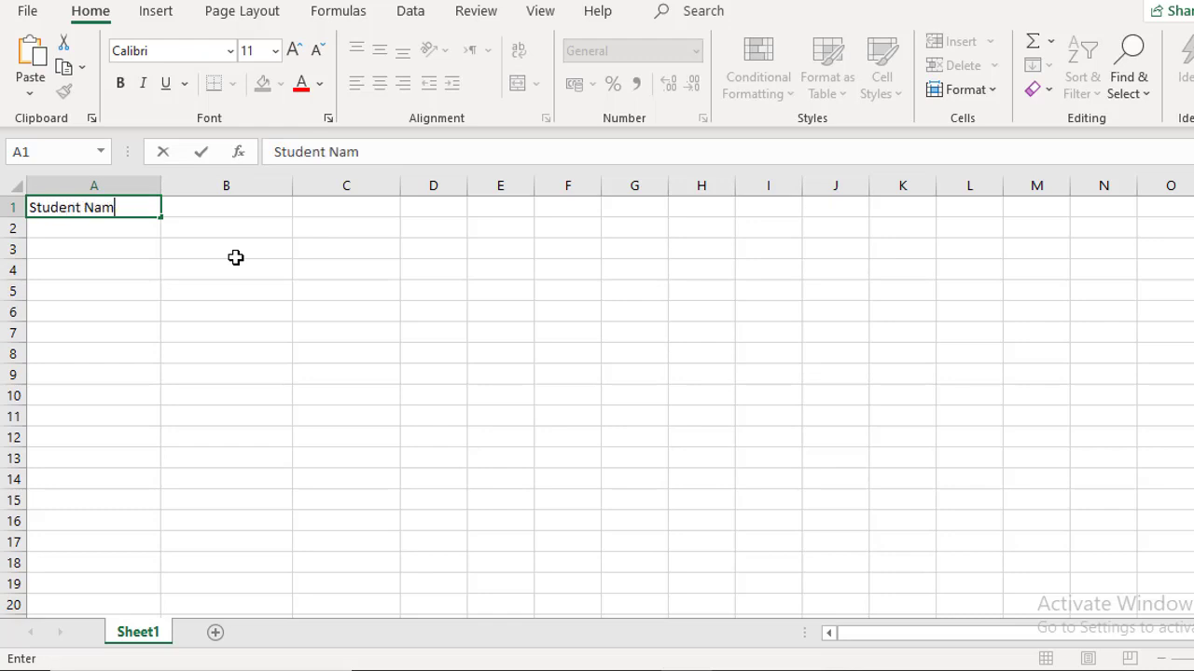
# - Enter the headings Father Name, Class and Section in cells B1, C1 and D1
pyautogui.click(234, 203)
pyautogui.write('Fath')
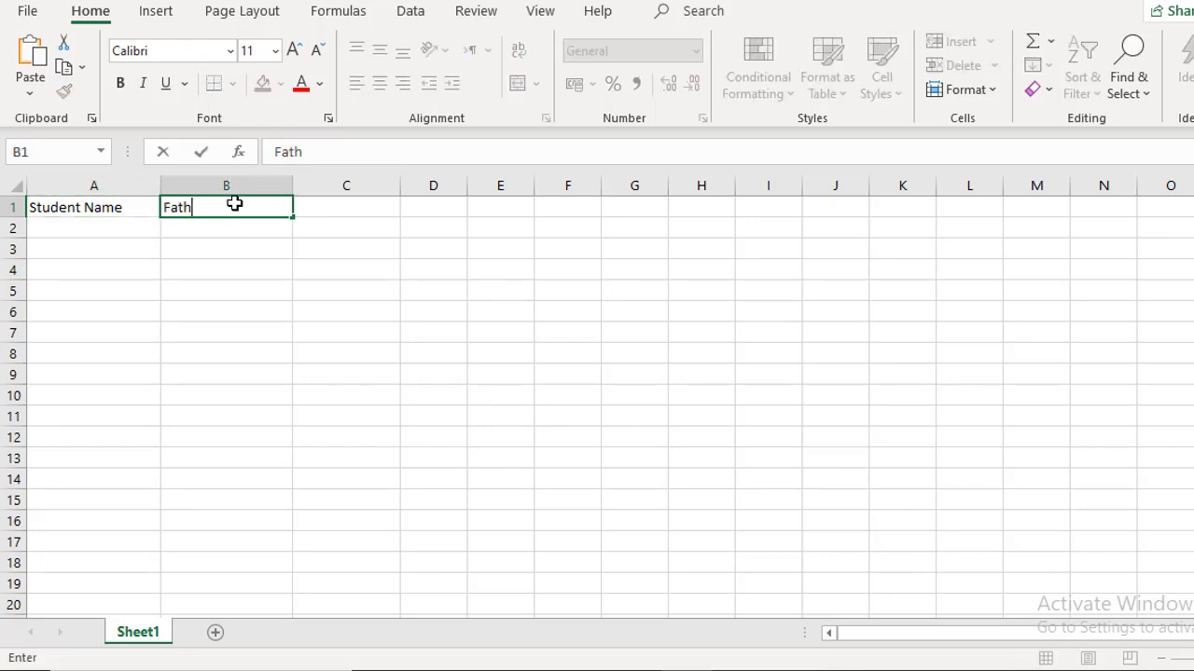
pyautogui.write('er Name')
pyautogui.click(327, 209)
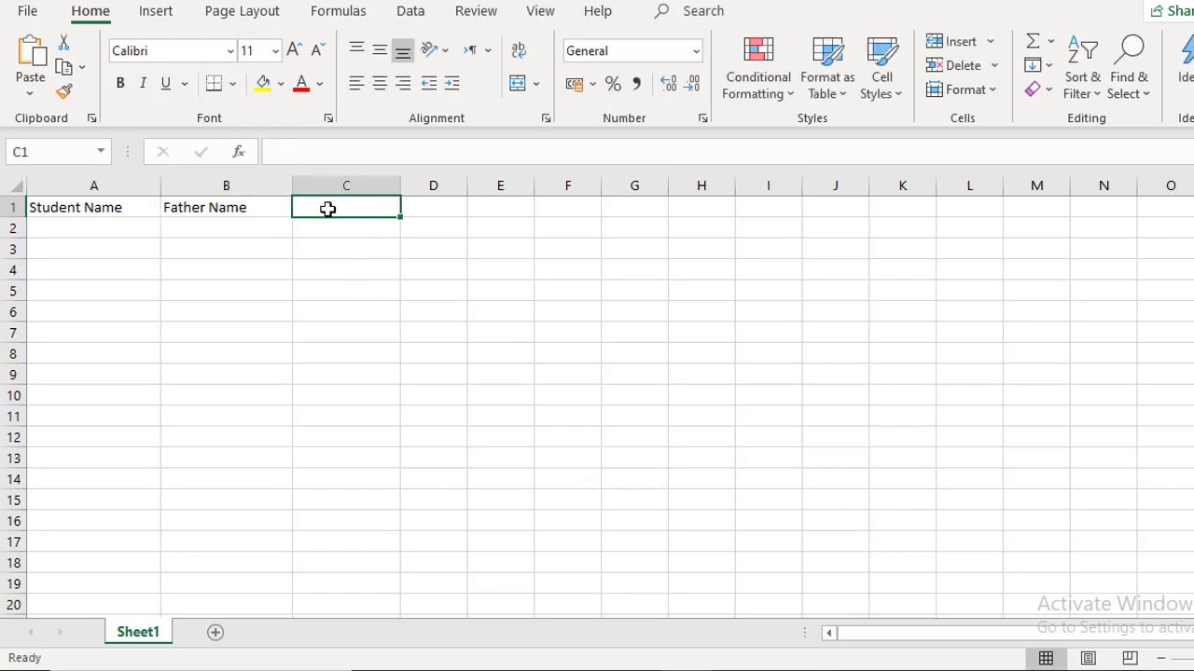
pyautogui.write('S')
pyautogui.press('BackSpace')
pyautogui.write('Ckass')
pyautogui.press('BackSpace')
pyautogui.press('BackSpace')
pyautogui.write('lass')
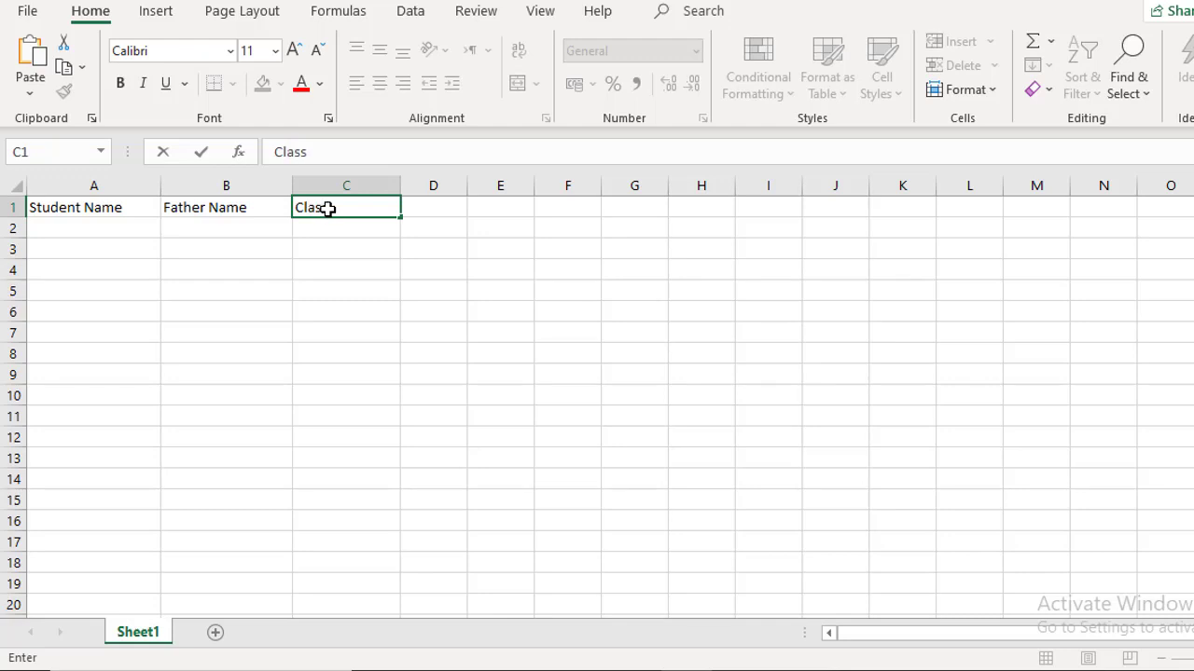
pyautogui.click(446, 206)
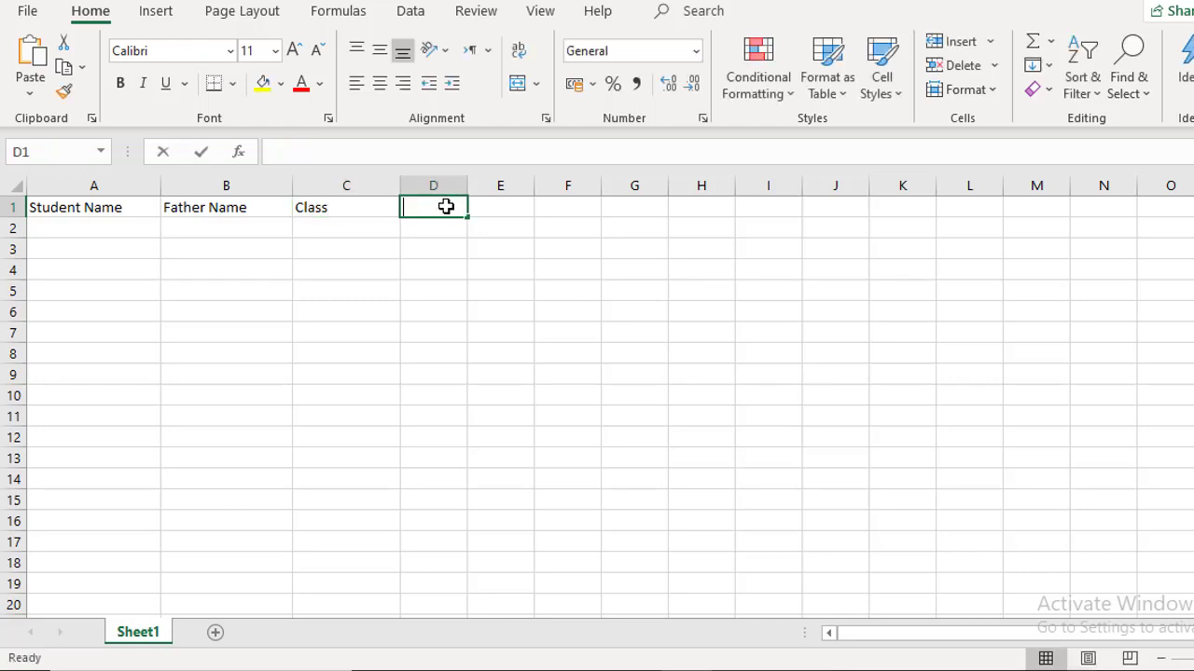
pyautogui.write('Section')
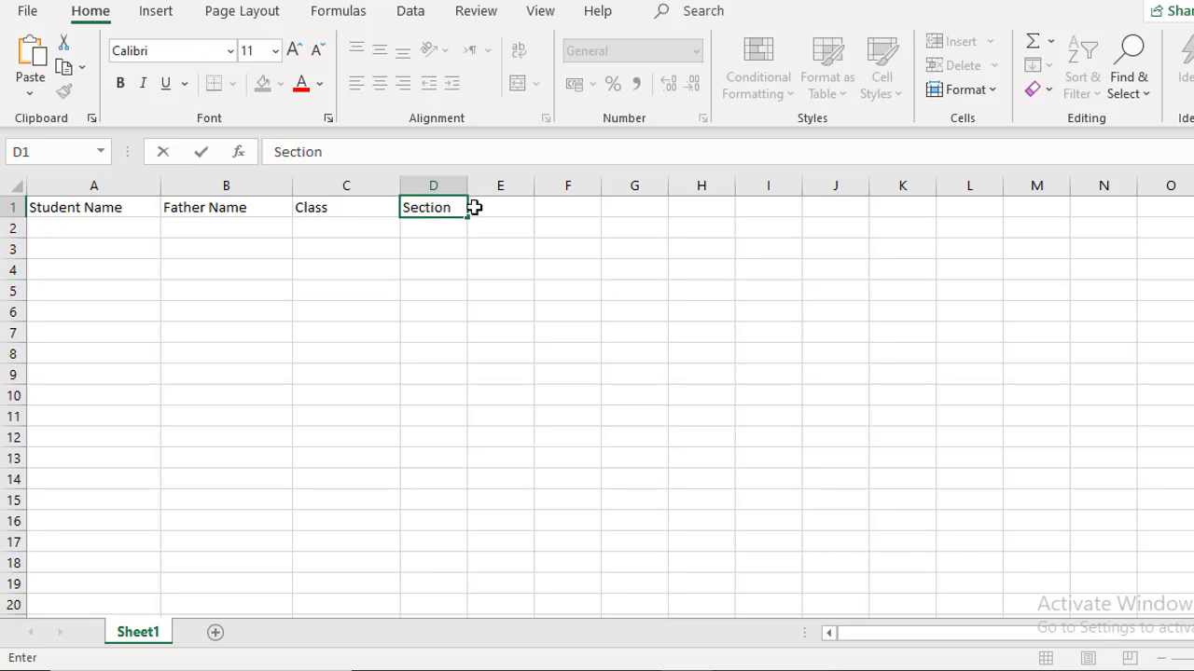
# - Widen column E to nearly three times the default width and enter the heading School in cell E1
pyautogui.click(492, 205)
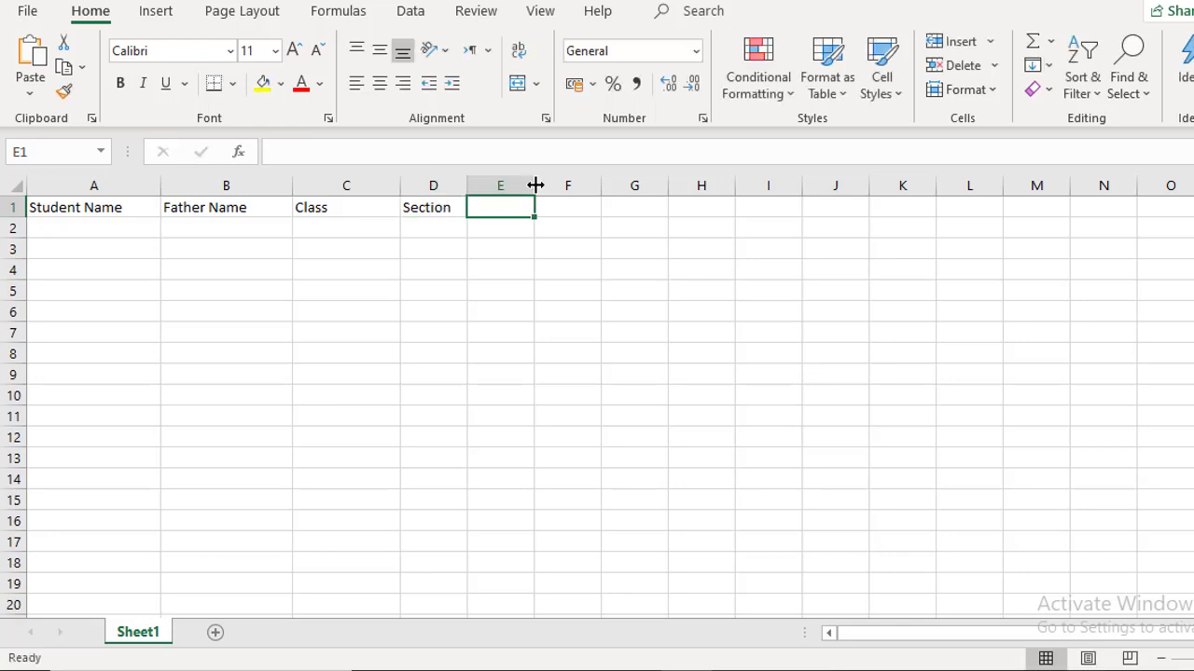
pyautogui.moveTo(533, 185); pyautogui.dragTo(647, 185)
pyautogui.click(568, 234)
pyautogui.click(567, 209)
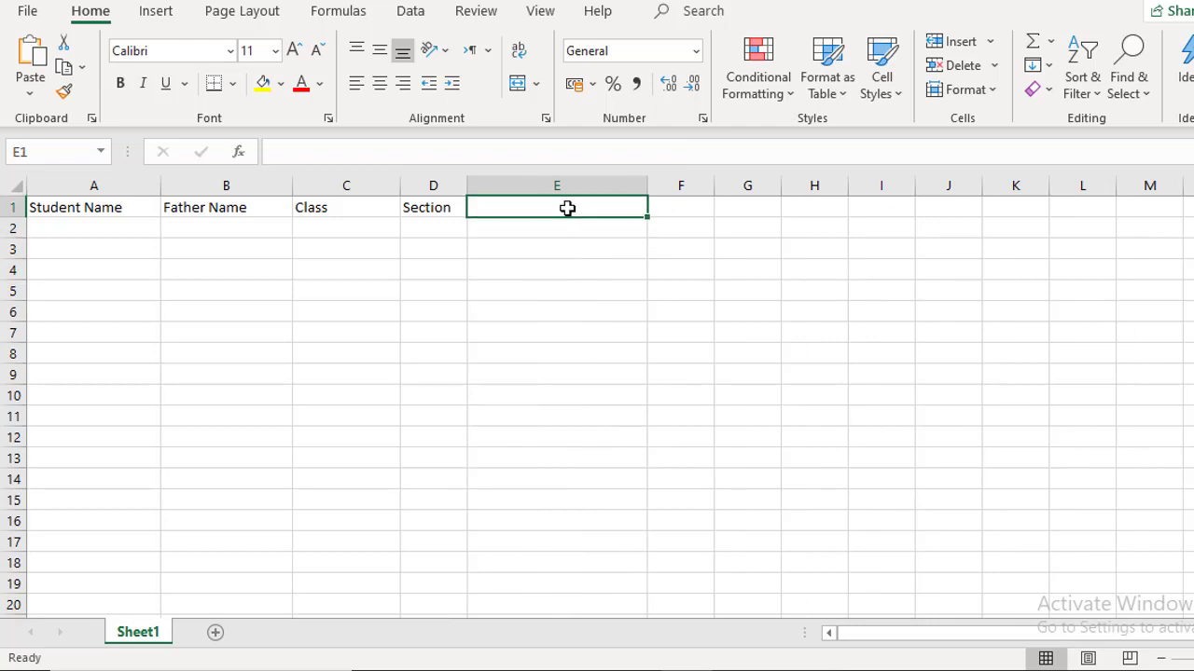
pyautogui.write('Schoo')
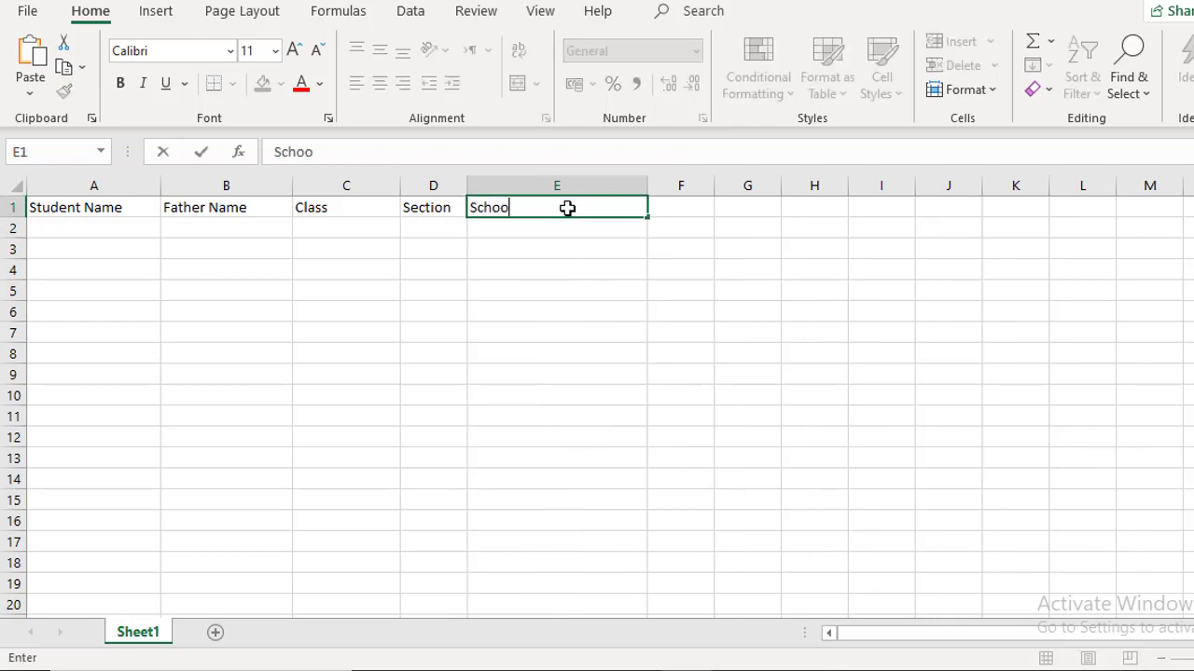
pyautogui.write('l')
# - Make the headings in A1:E1 bold and set their font size to 14
pyautogui.click(99, 233)
pyautogui.moveTo(74, 205); pyautogui.dragTo(498, 207)
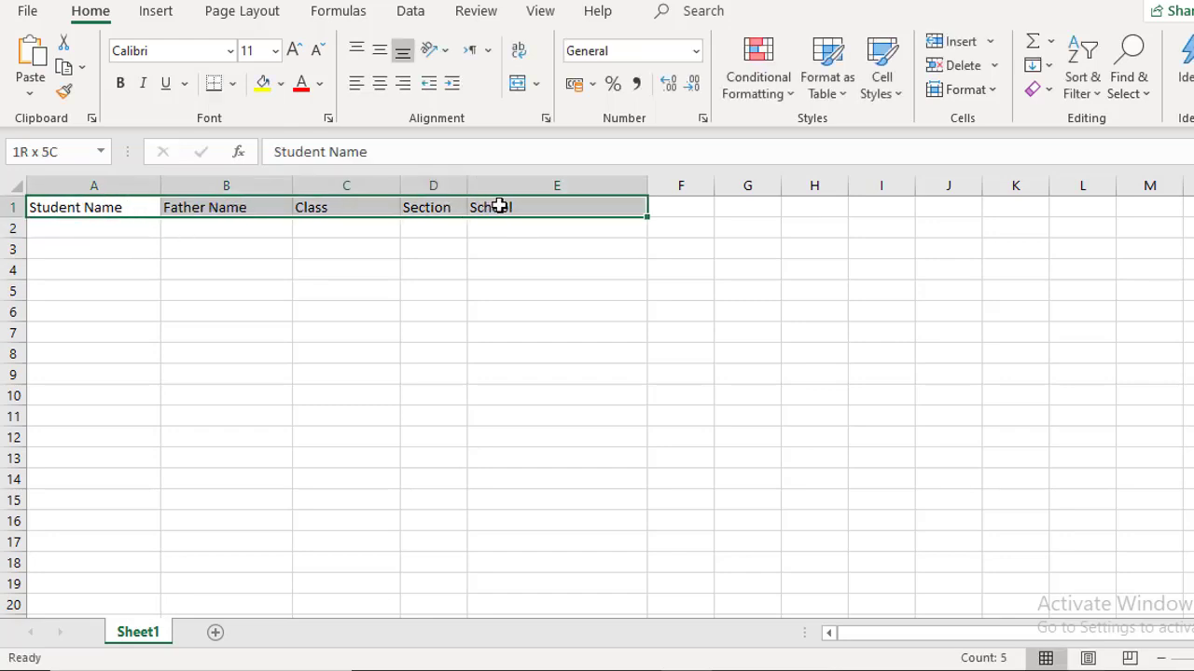
pyautogui.click(120, 83)
pyautogui.click(293, 56)
pyautogui.click(294, 56)
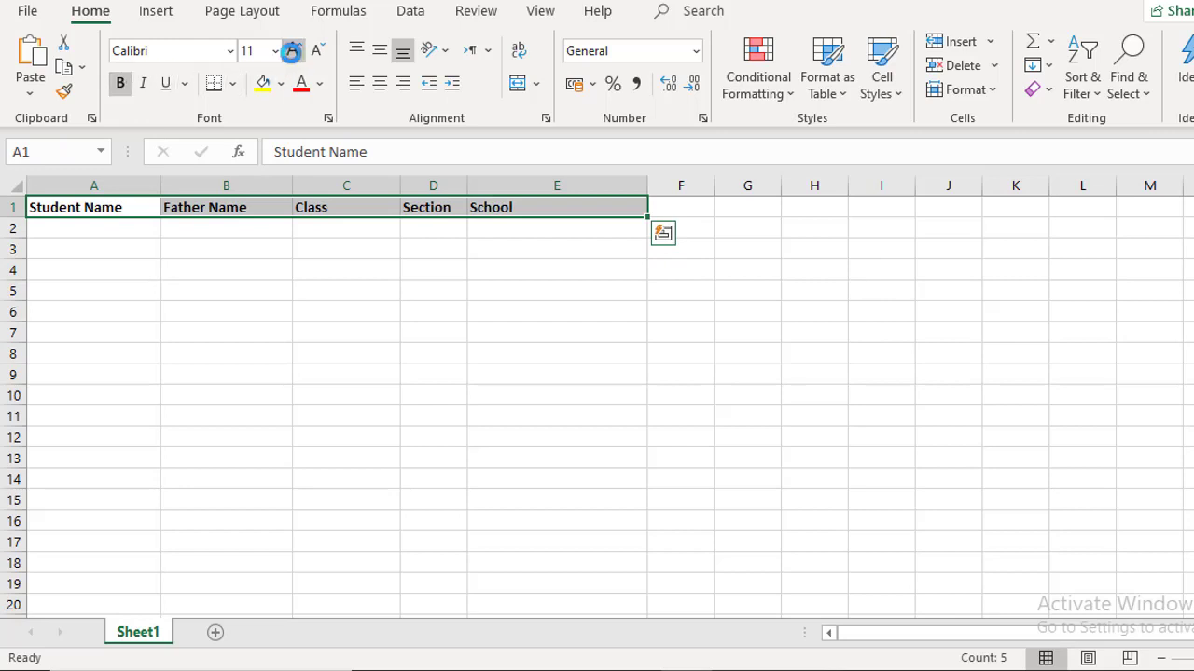
pyautogui.click(294, 56)
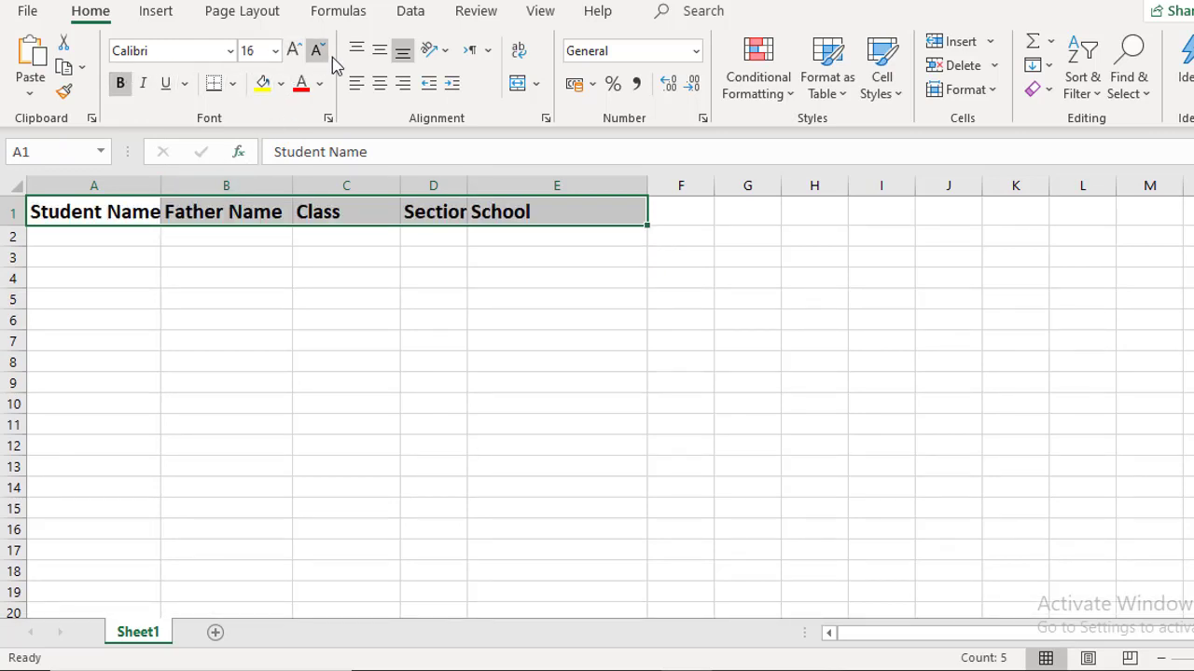
pyautogui.click(315, 52)
pyautogui.click(306, 187)
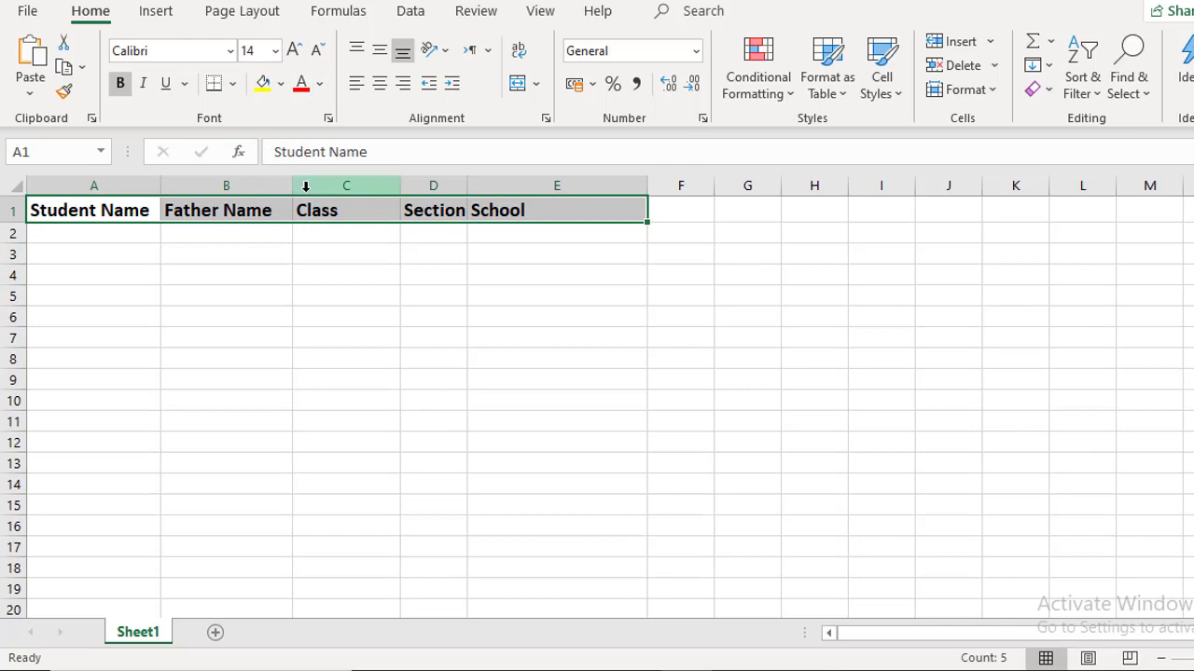
# - Give the headings in A1:E1 a black fill and white font colour
pyautogui.click(280, 84)
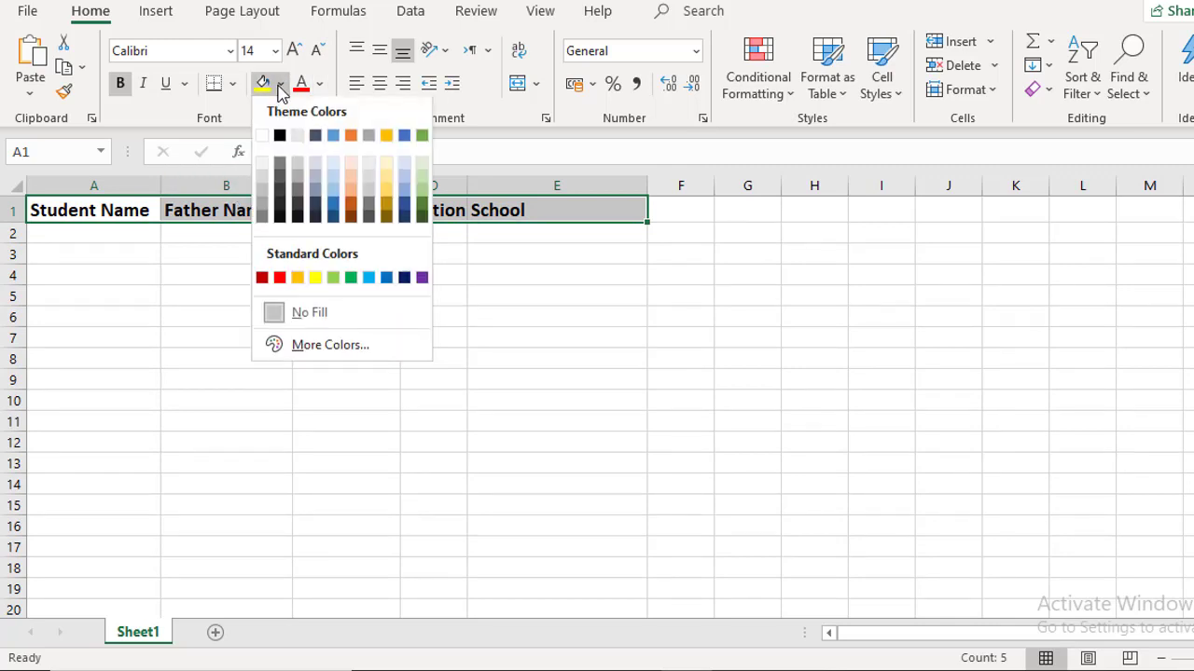
pyautogui.click(281, 136)
pyautogui.click(319, 83)
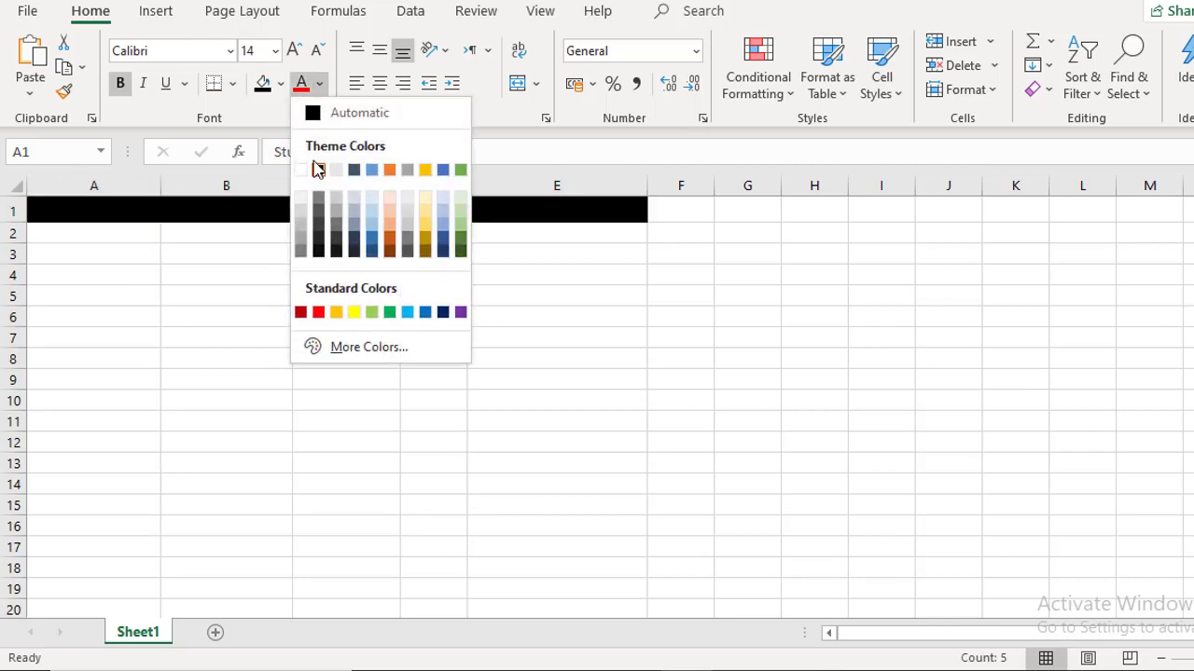
pyautogui.click(302, 169)
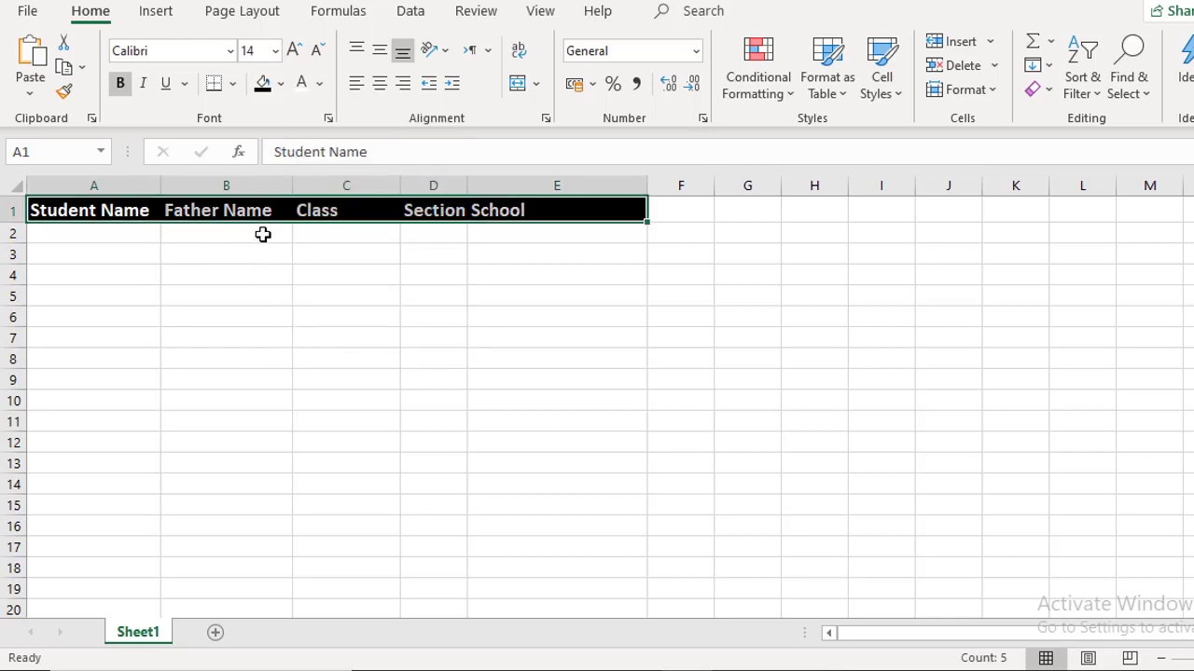
# - Centre the headings in A1:E1 horizontally and vertically, and widen column A slightly
pyautogui.click(378, 84)
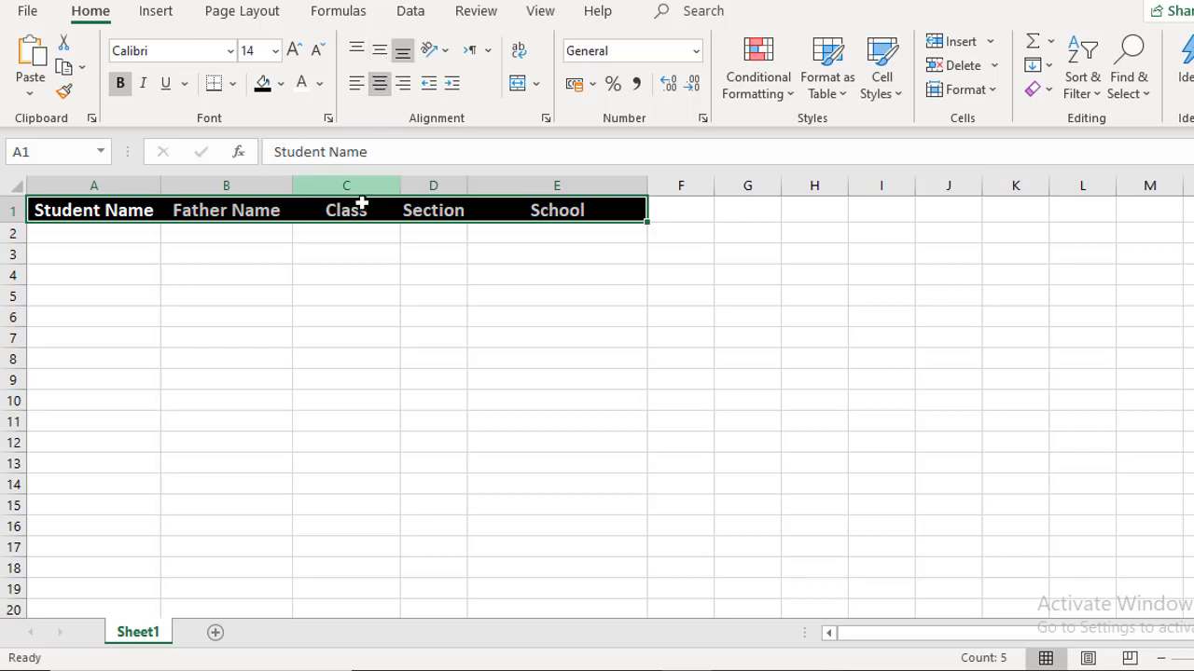
pyautogui.click(380, 50)
pyautogui.click(121, 250)
pyautogui.moveTo(160, 186); pyautogui.dragTo(177, 189)
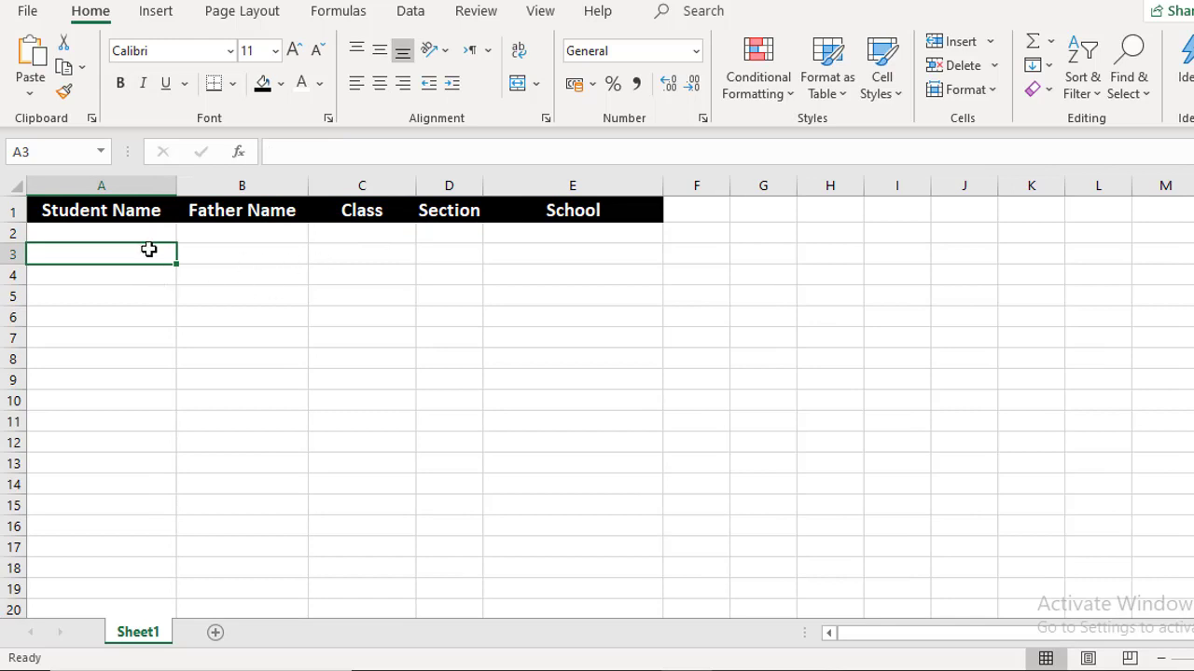
# - Enter the first student's name in A2 and the father's name in B2
pyautogui.press('Up')
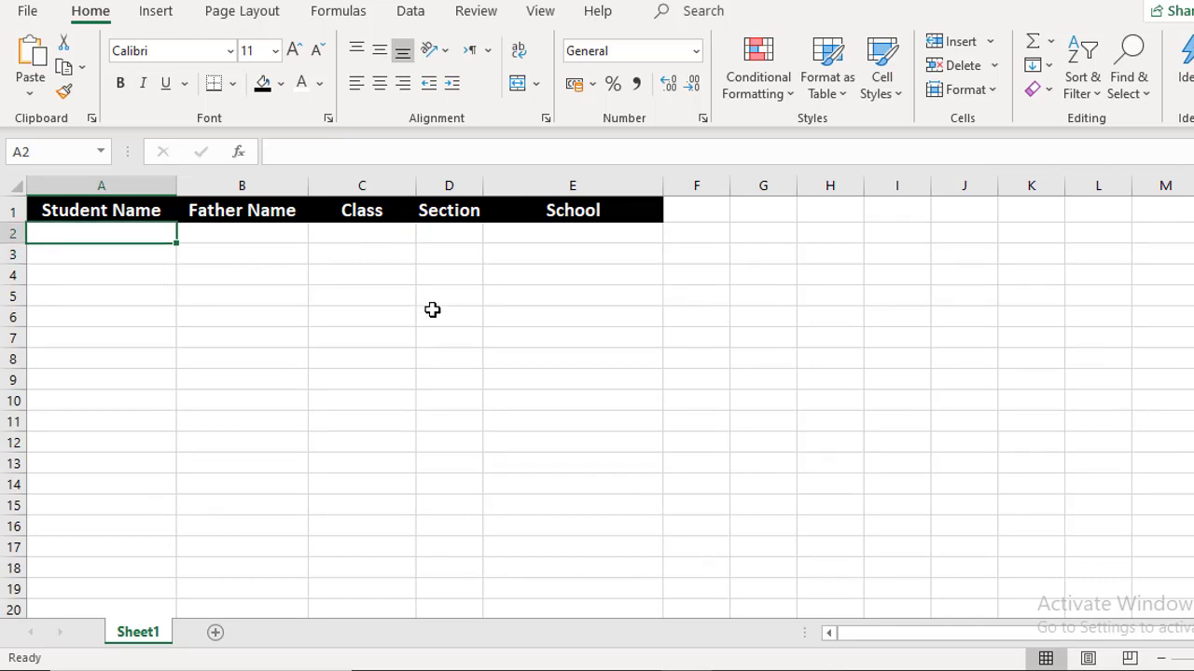
pyautogui.write('Ahmad')
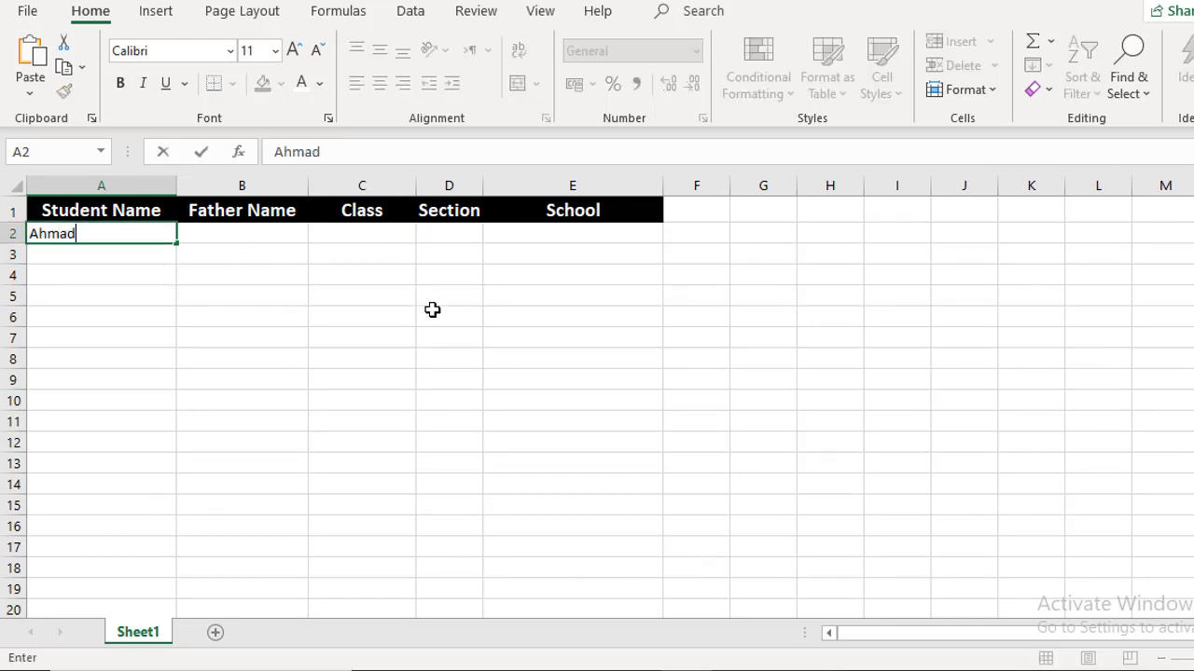
pyautogui.press('Tab')
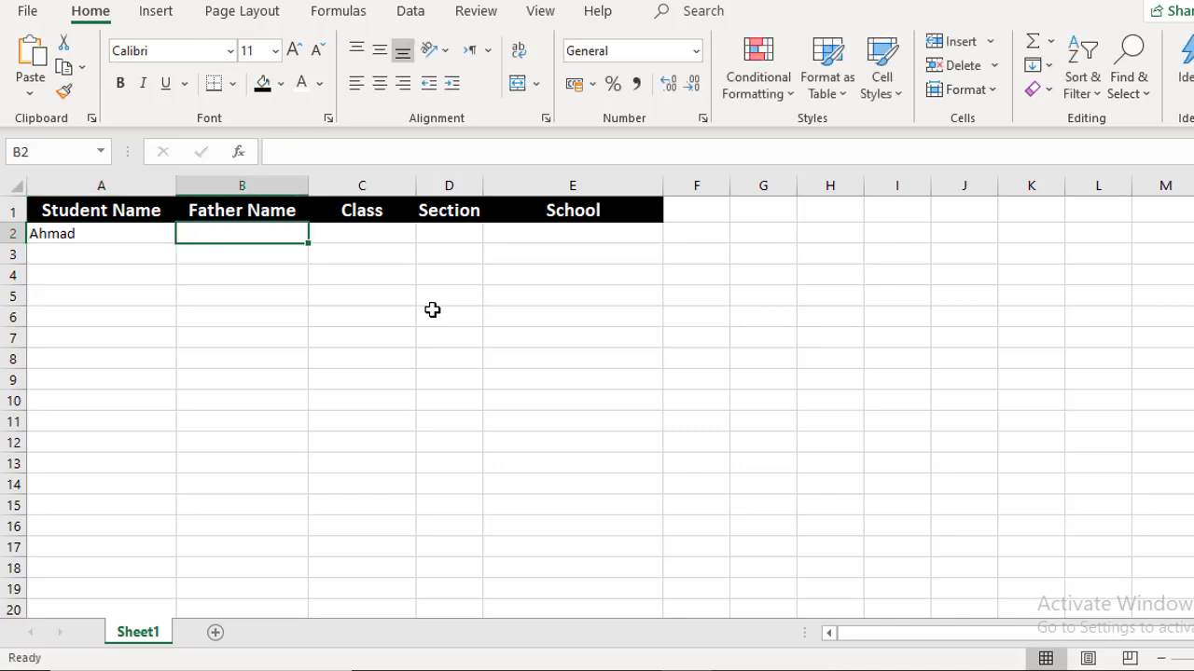
pyautogui.write('Farooq')
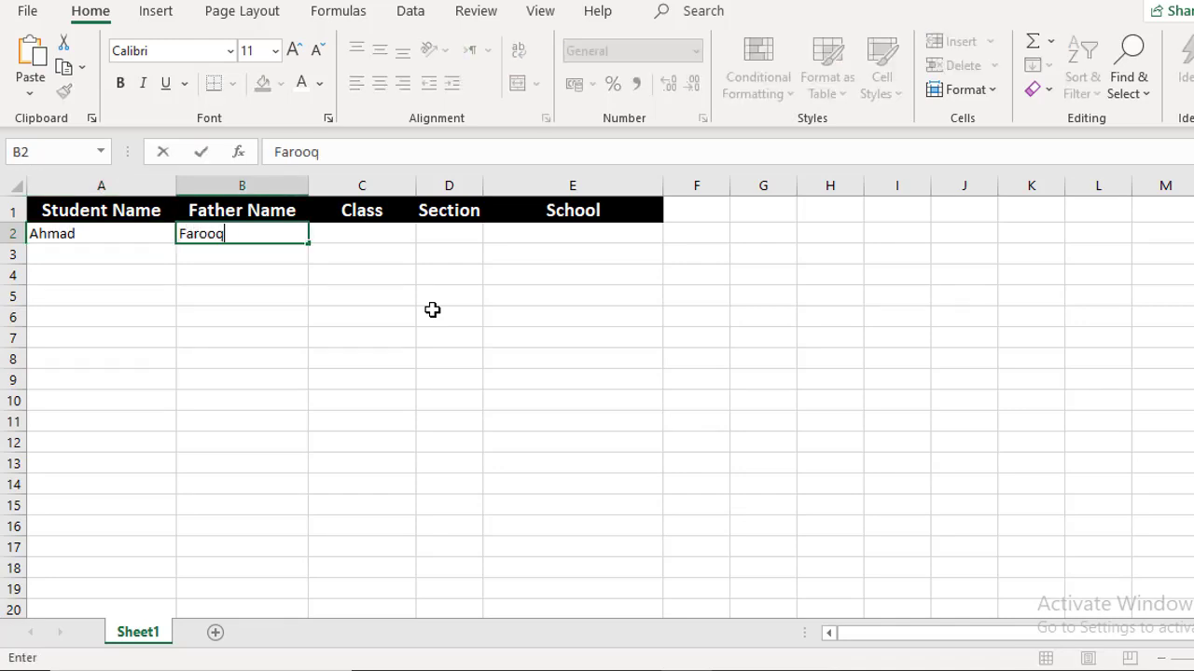
pyautogui.press('Tab')
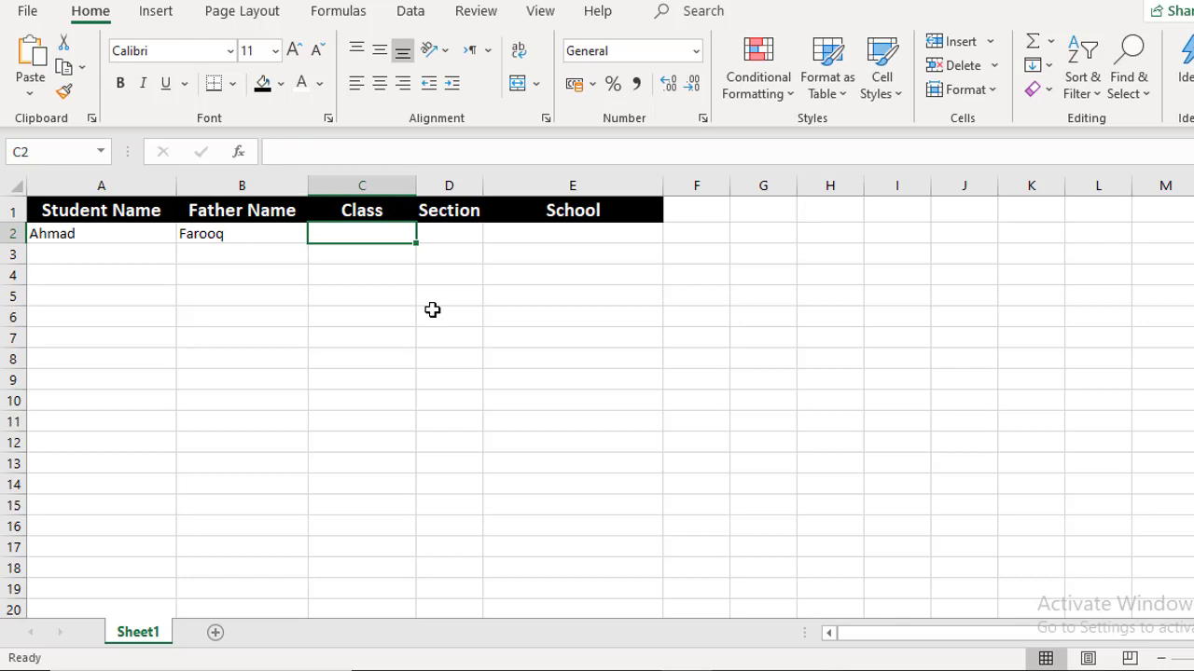
# - Enter the class 10th in C2 and the section B in D2
pyautogui.write('10th')
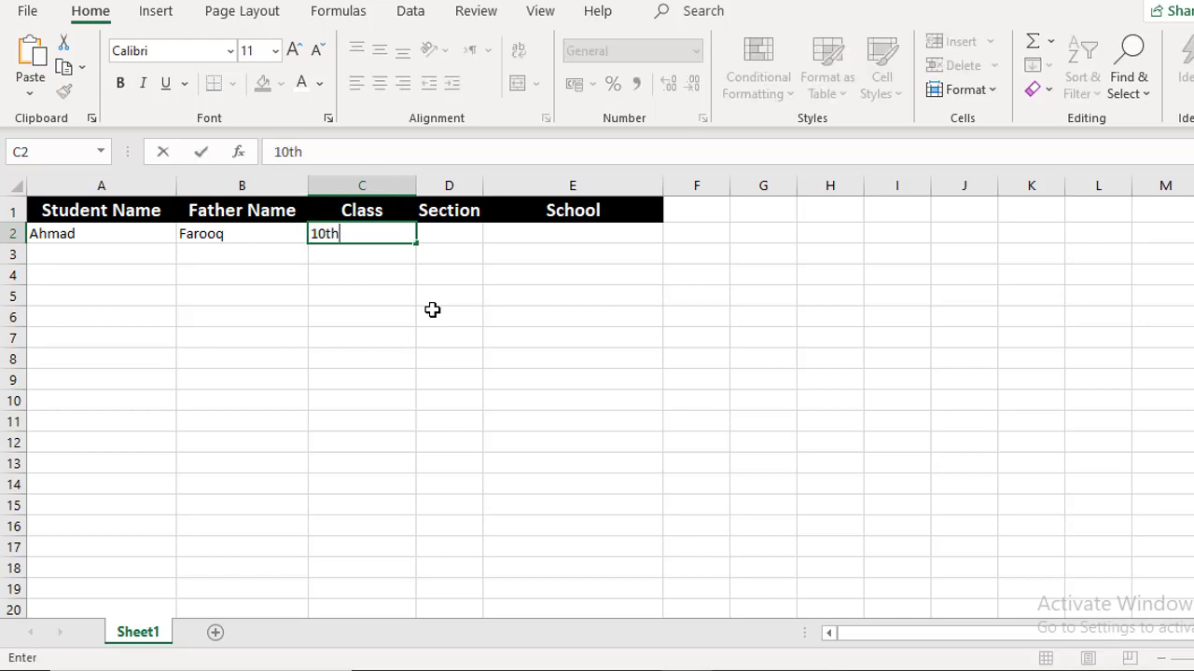
pyautogui.press('Tab')
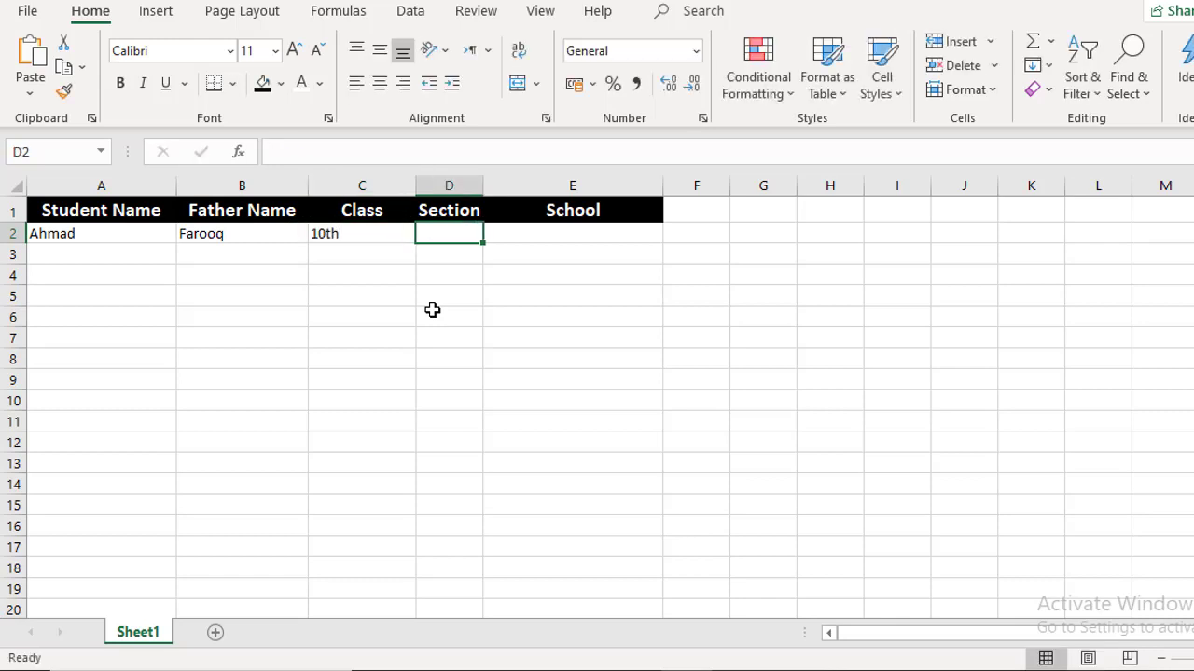
pyautogui.write('B')
pyautogui.press('Tab')
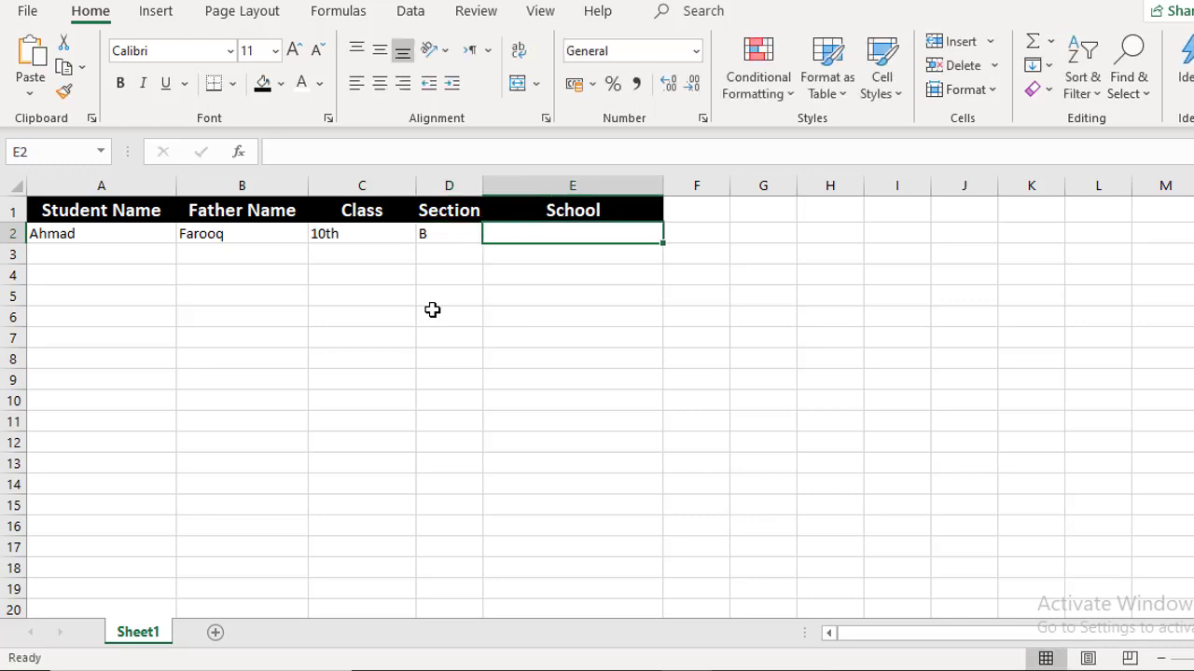
# - Enter Seekhlo Education System as the first student's school in cell E2
pyautogui.write('Seekg')
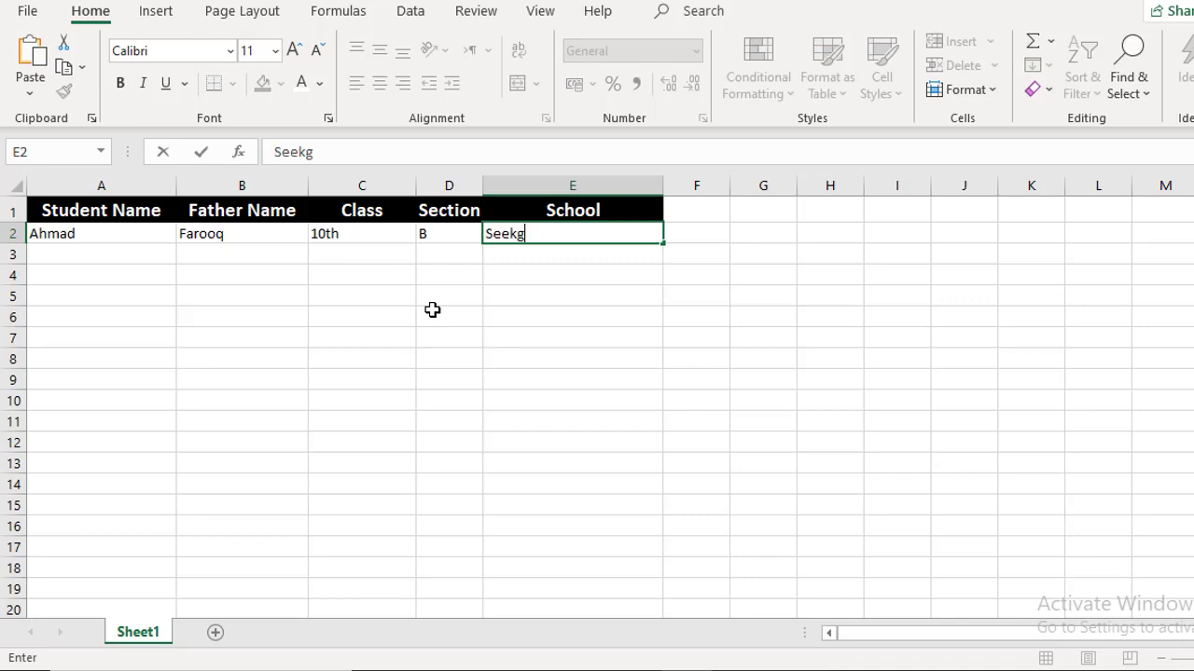
pyautogui.write('kg')
pyautogui.press('BackSpace')
pyautogui.press('BackSpace')
pyautogui.write('hlo S')
pyautogui.press('BackSpace')
pyautogui.write('Education Syu')
pyautogui.write('tem')
pyautogui.click(375, 364)
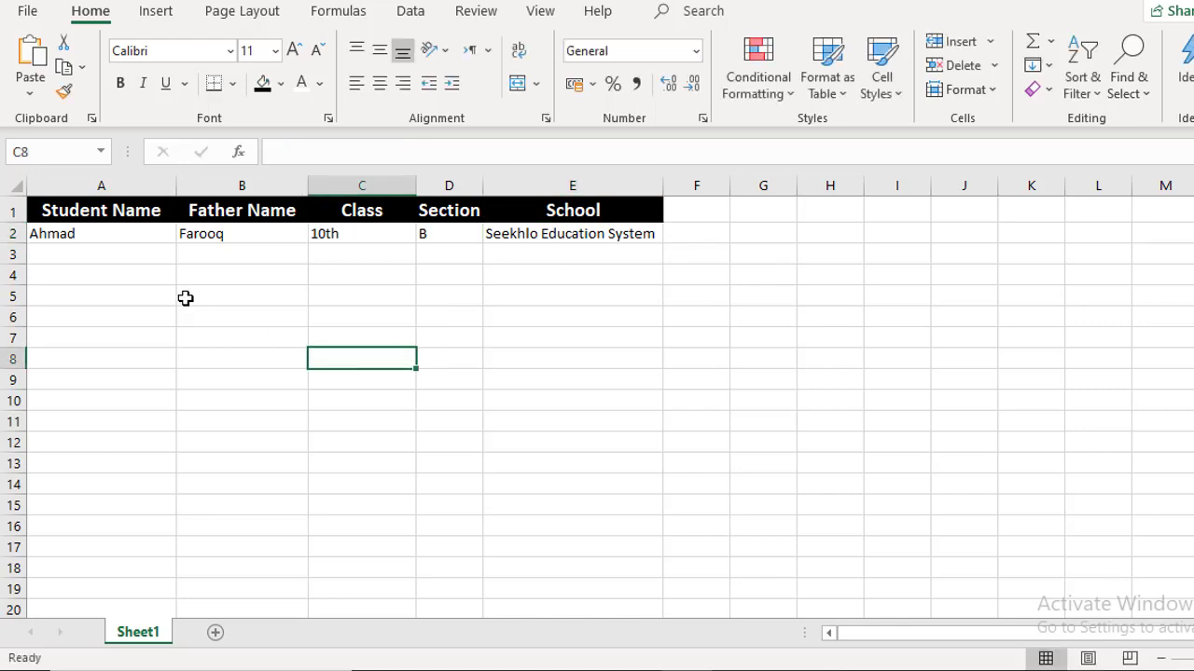
pyautogui.click(96, 234)
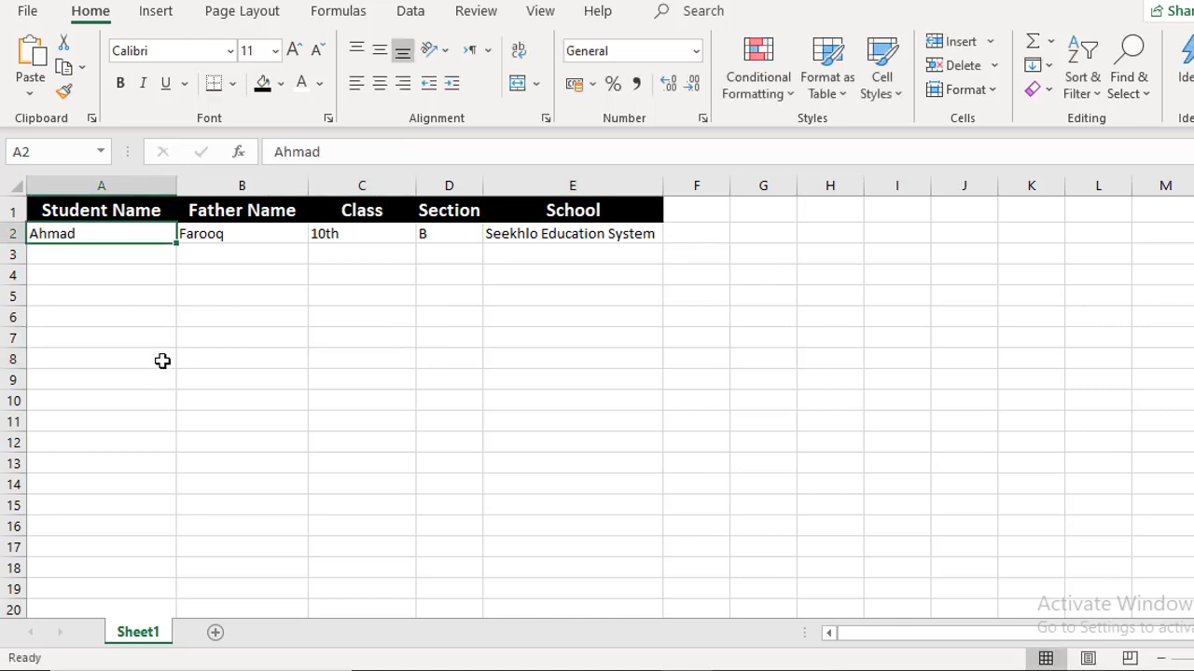
pyautogui.click(127, 258)
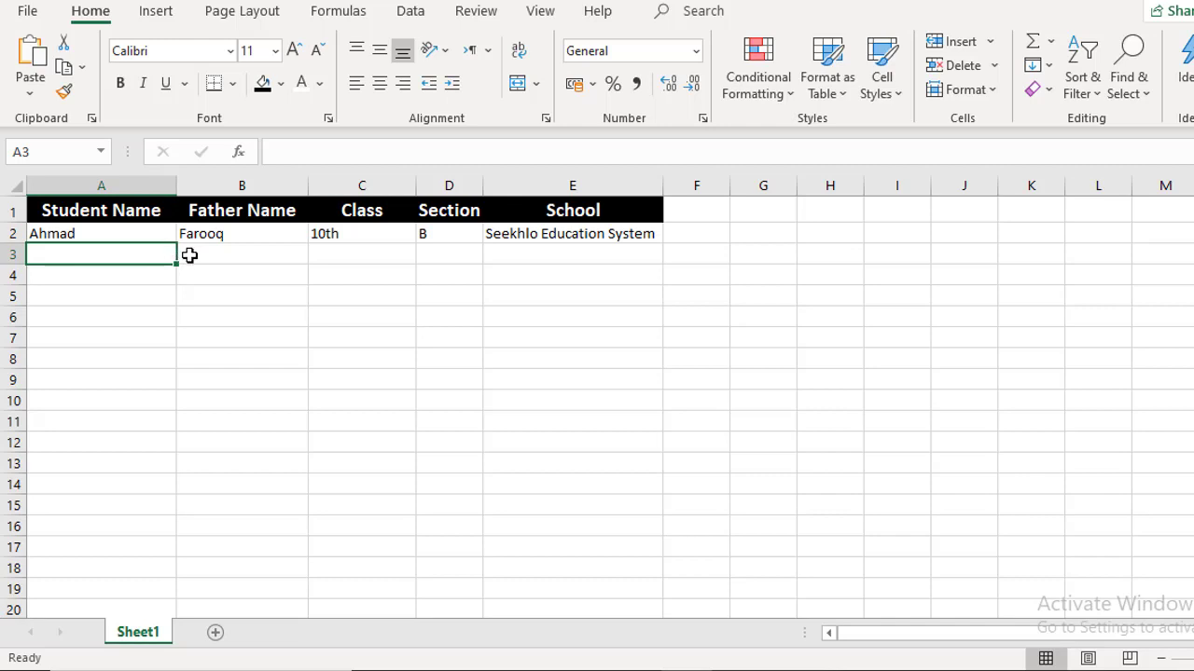
pyautogui.click(146, 234)
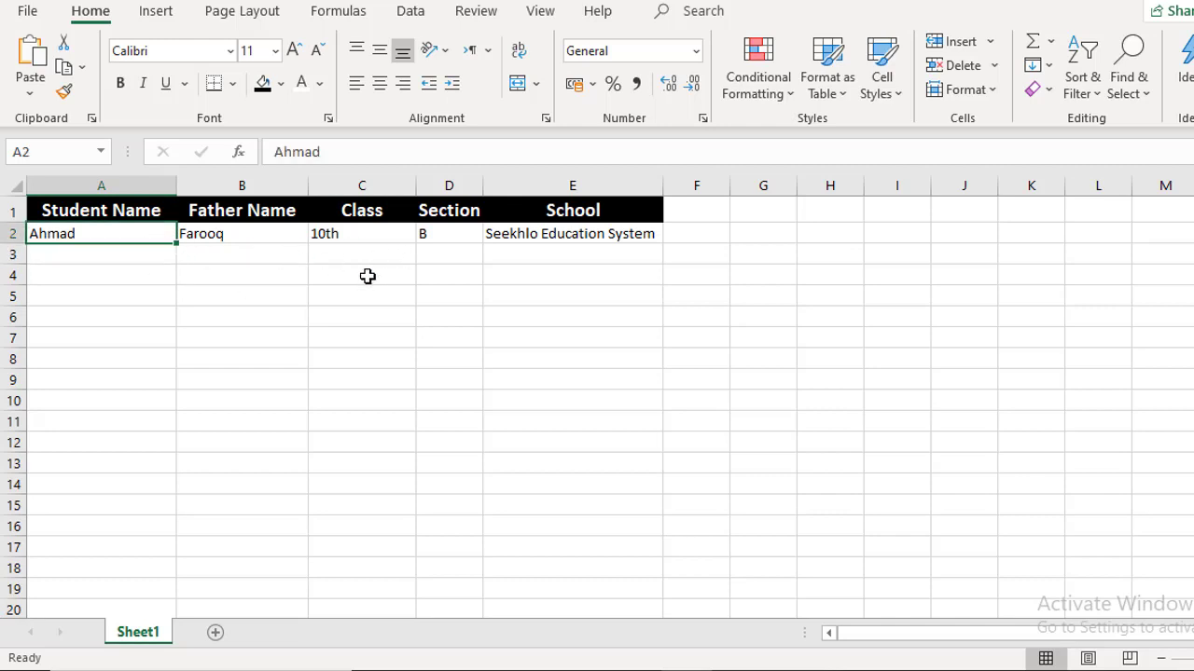
# - Enter the names of the second and third students in cells A3 and A4
pyautogui.click(138, 258)
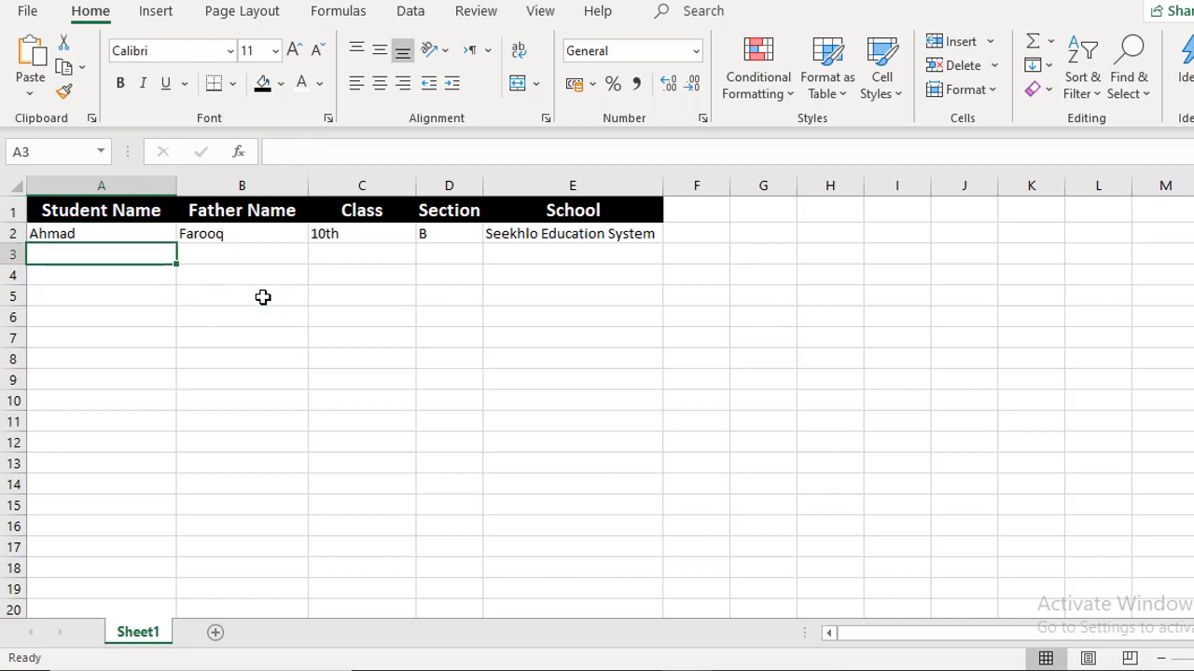
pyautogui.write('Usmamn')
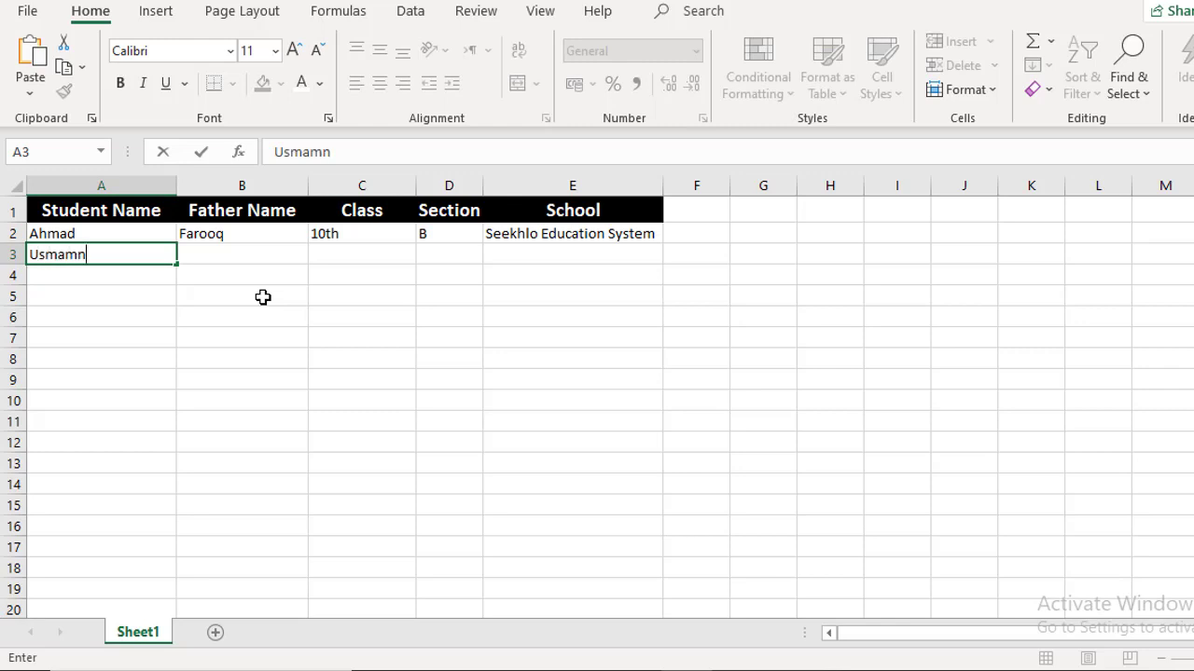
pyautogui.press('BackSpace')
pyautogui.press('Return')
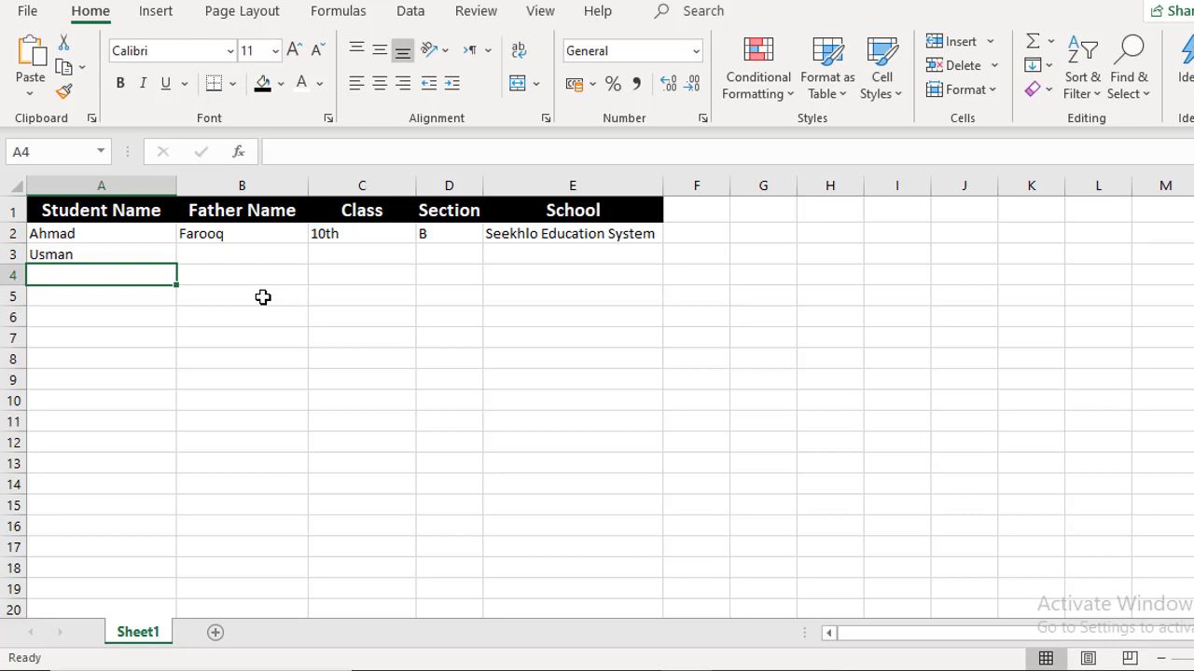
pyautogui.write('Ehtisham')
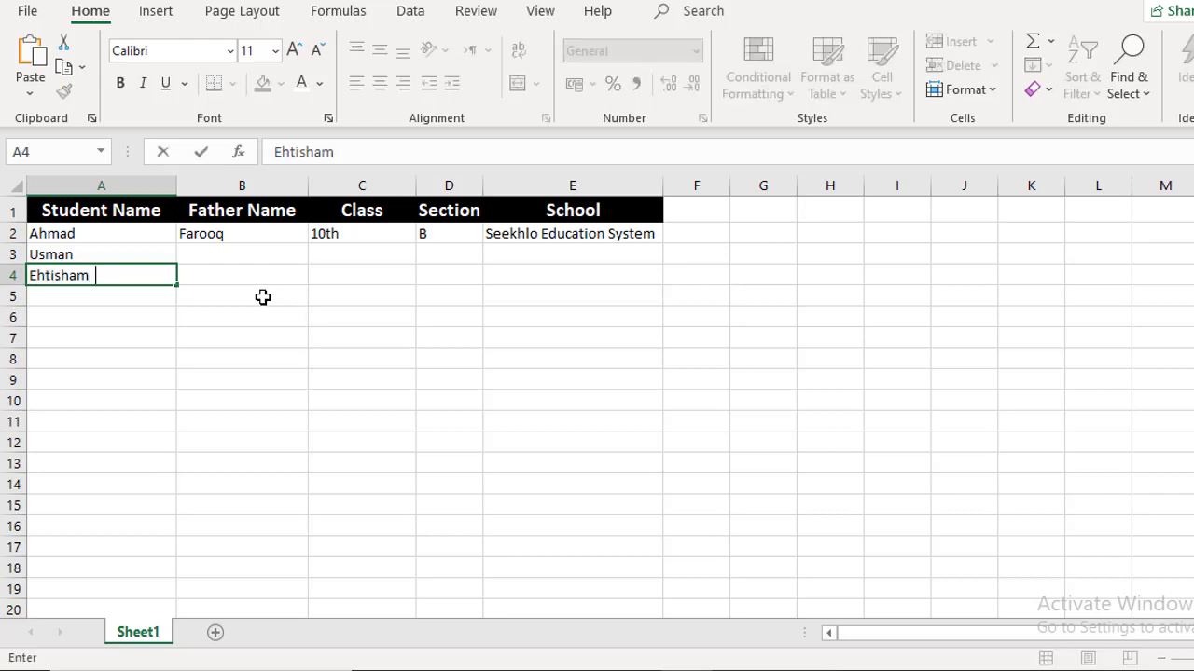
pyautogui.press('Tab')
# - Enter the fathers' names for the second and third students in cells B3 and B4
pyautogui.press('Up')
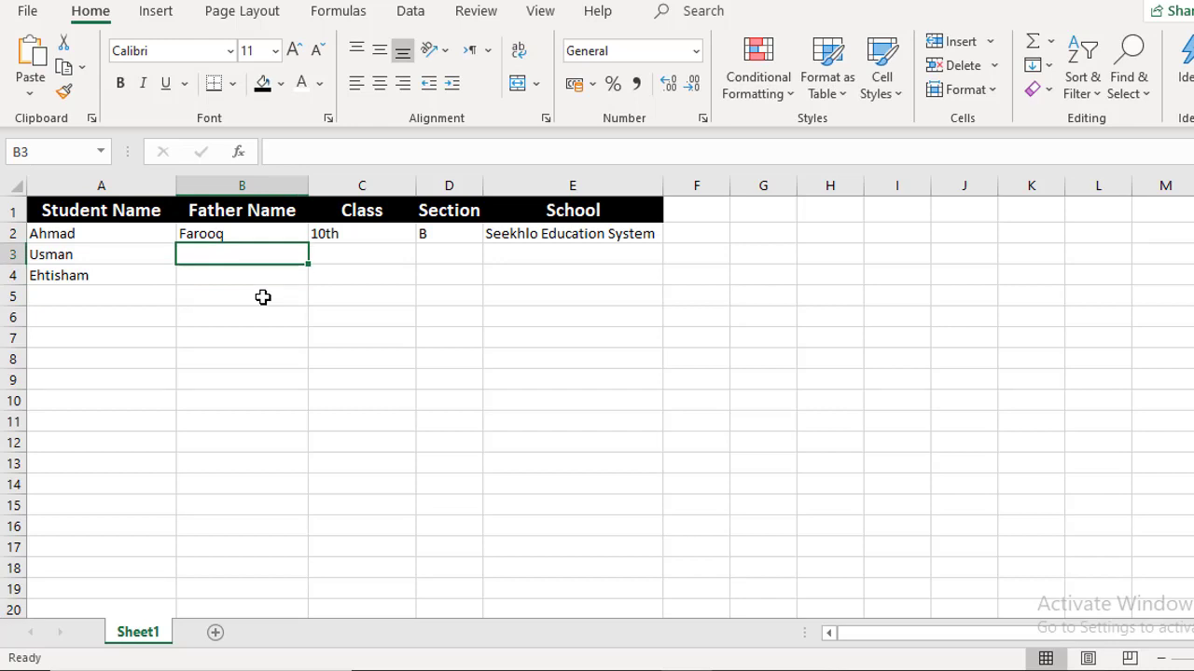
pyautogui.write('Rehman')
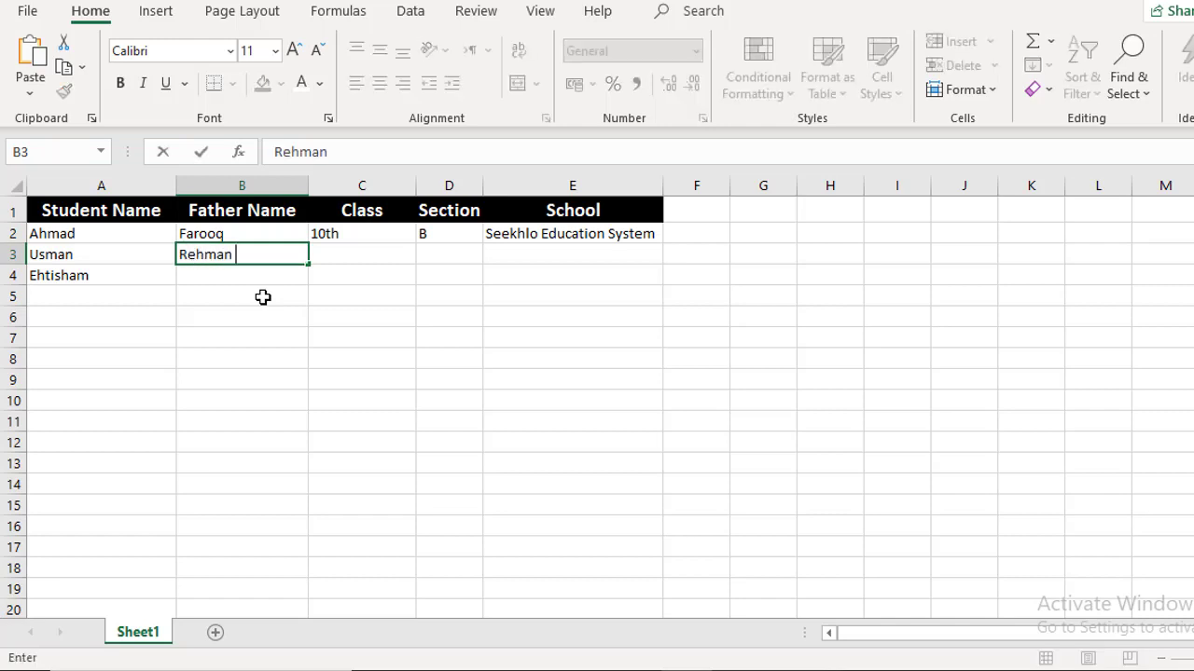
pyautogui.press('Return')
pyautogui.write('Abdullah')
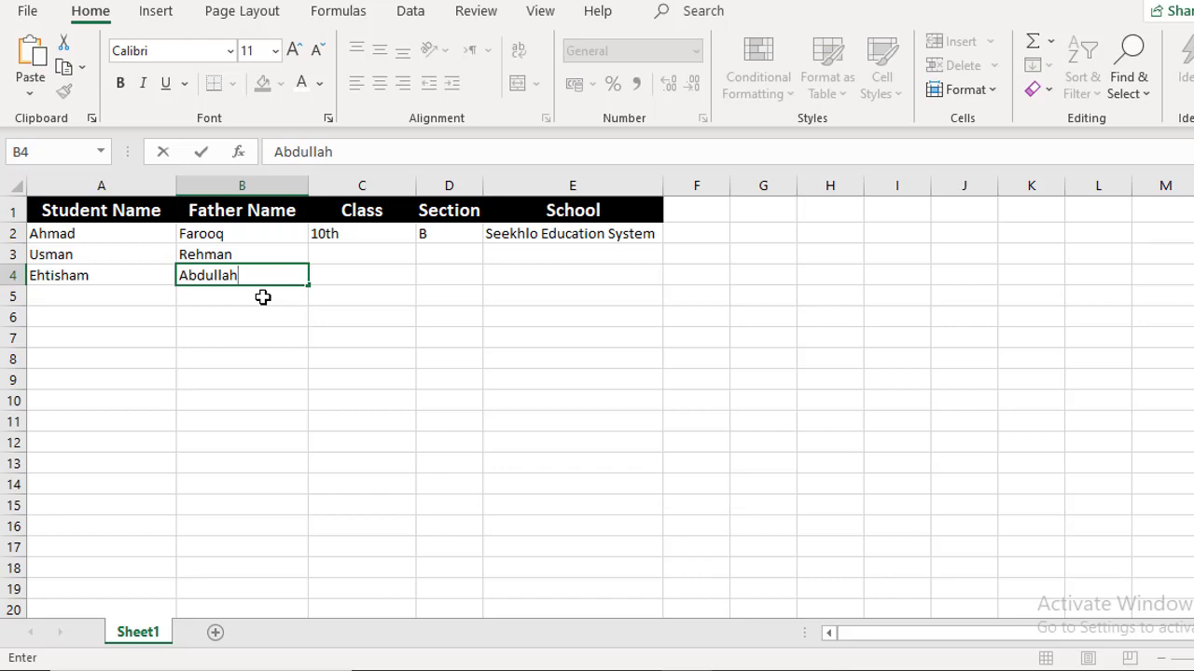
pyautogui.press('Tab')
# - AutoFill the class from cell C2 down through C4
pyautogui.click(376, 233)
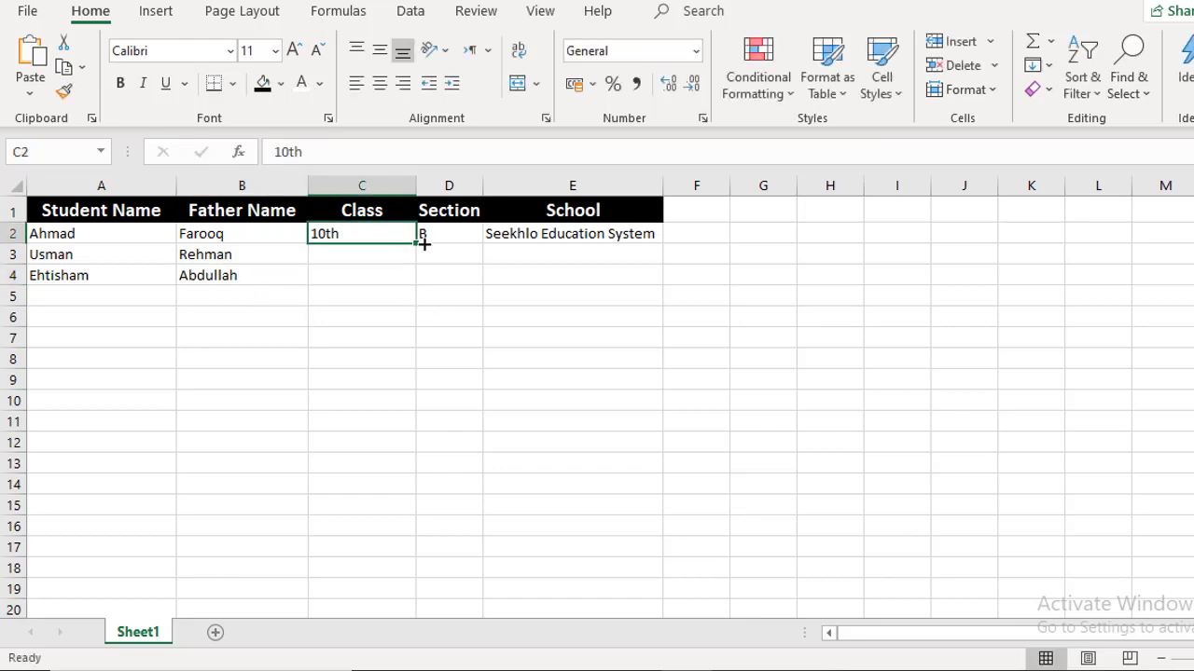
pyautogui.click(344, 248)
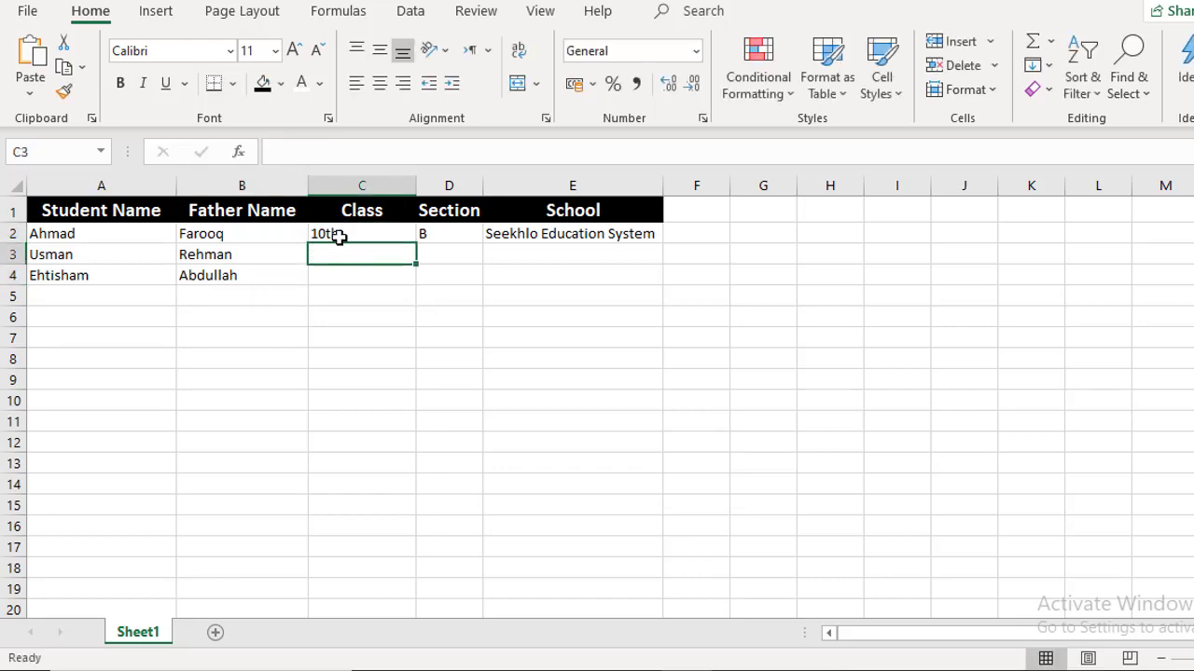
pyautogui.click(331, 234)
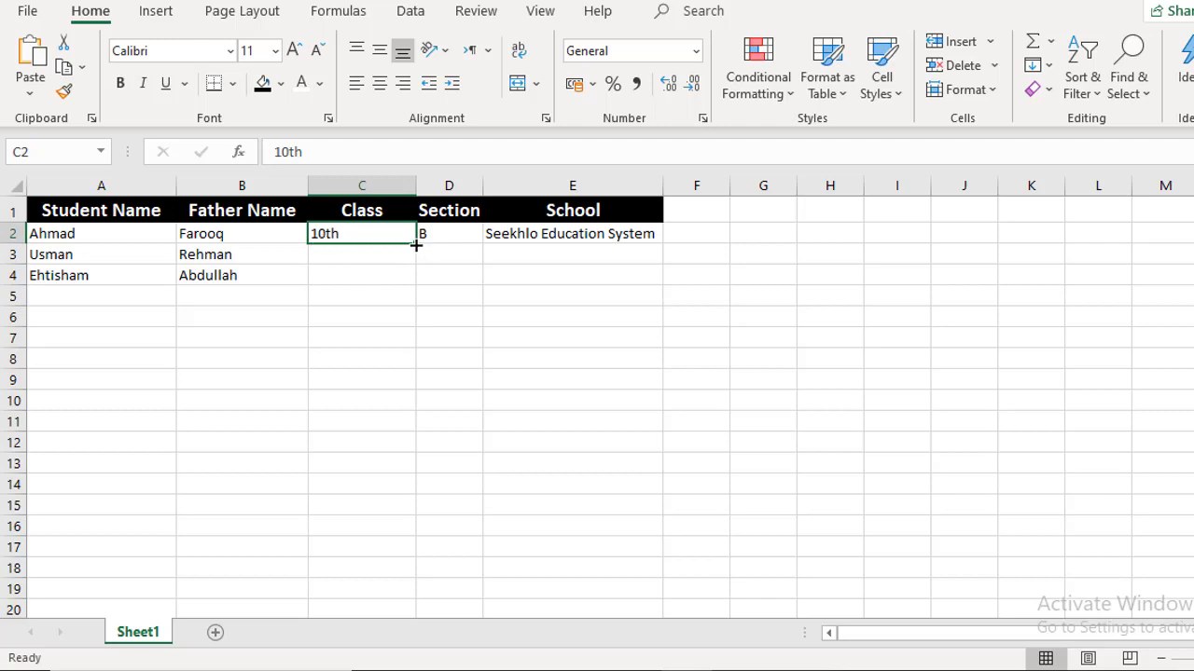
pyautogui.moveTo(416, 244); pyautogui.dragTo(399, 276)
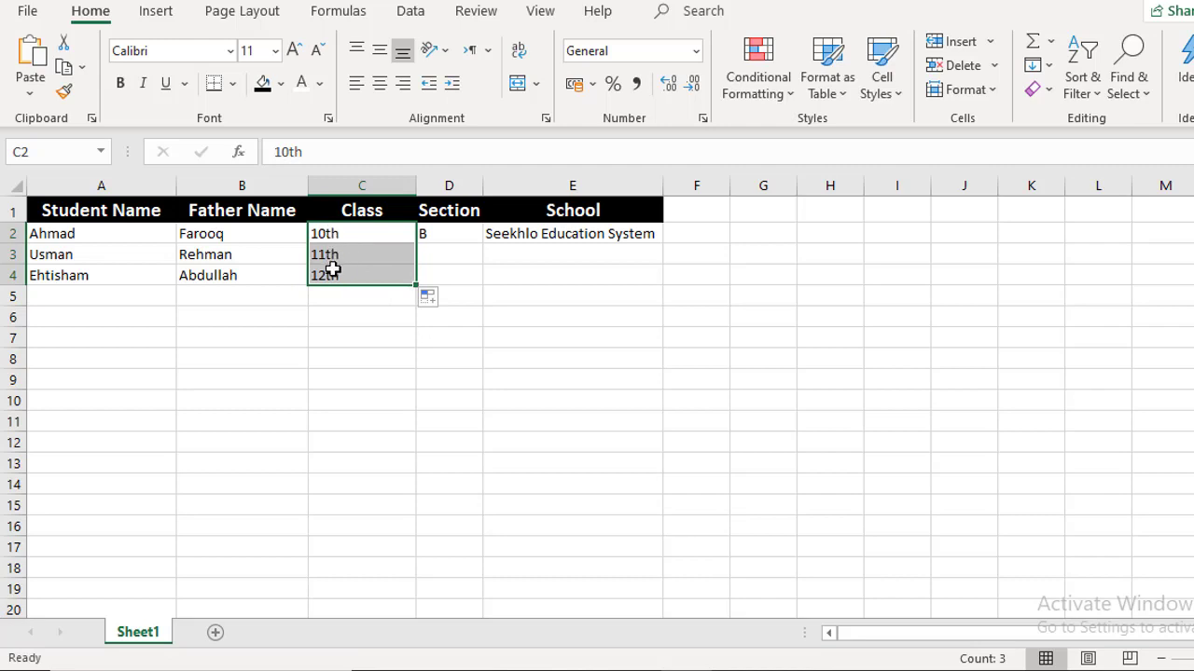
pyautogui.click(336, 253)
pyautogui.click(339, 237)
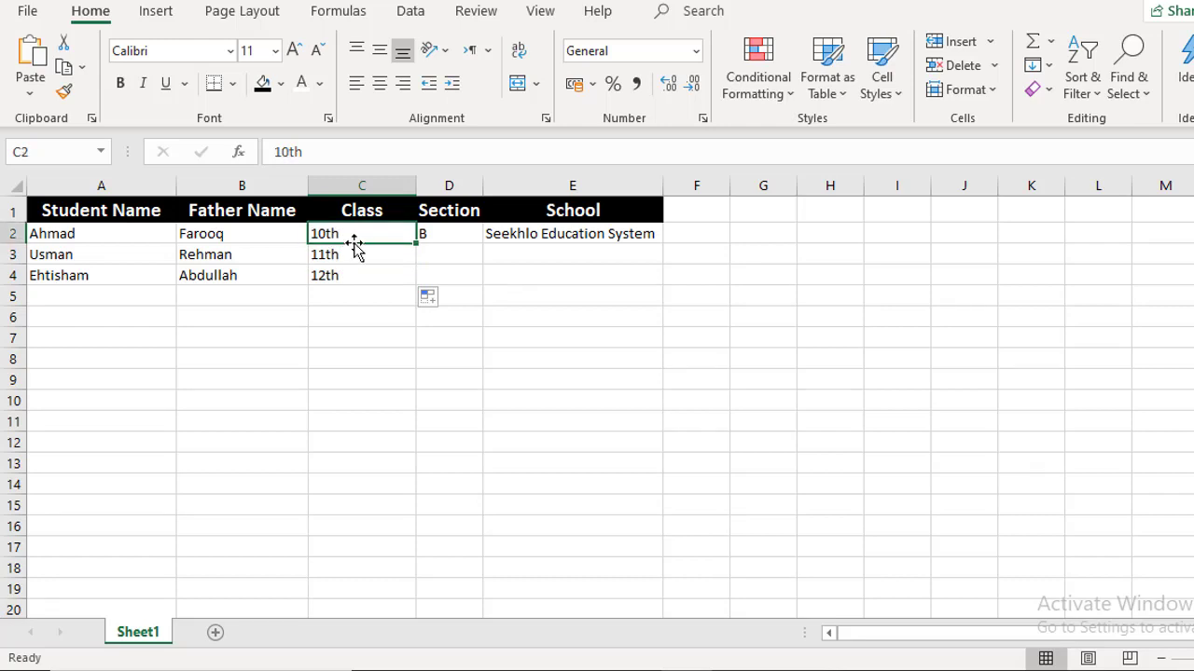
pyautogui.click(346, 253)
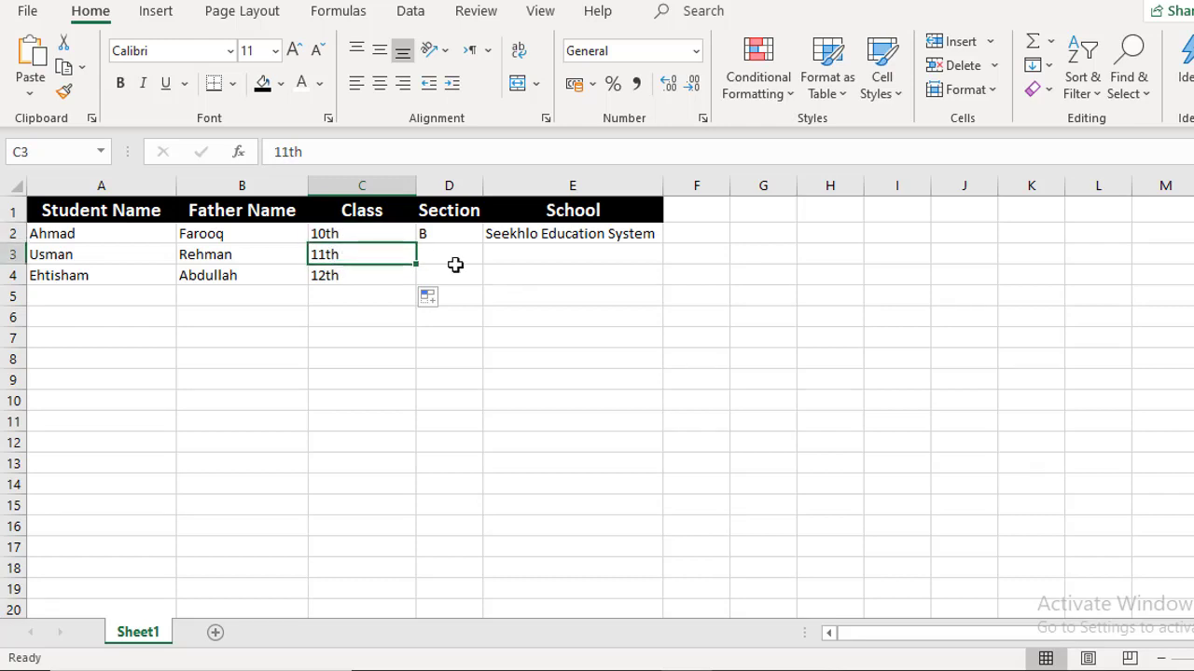
# - Copy the class 10th from C2 and paste it into C3 and C4
pyautogui.click(365, 233)
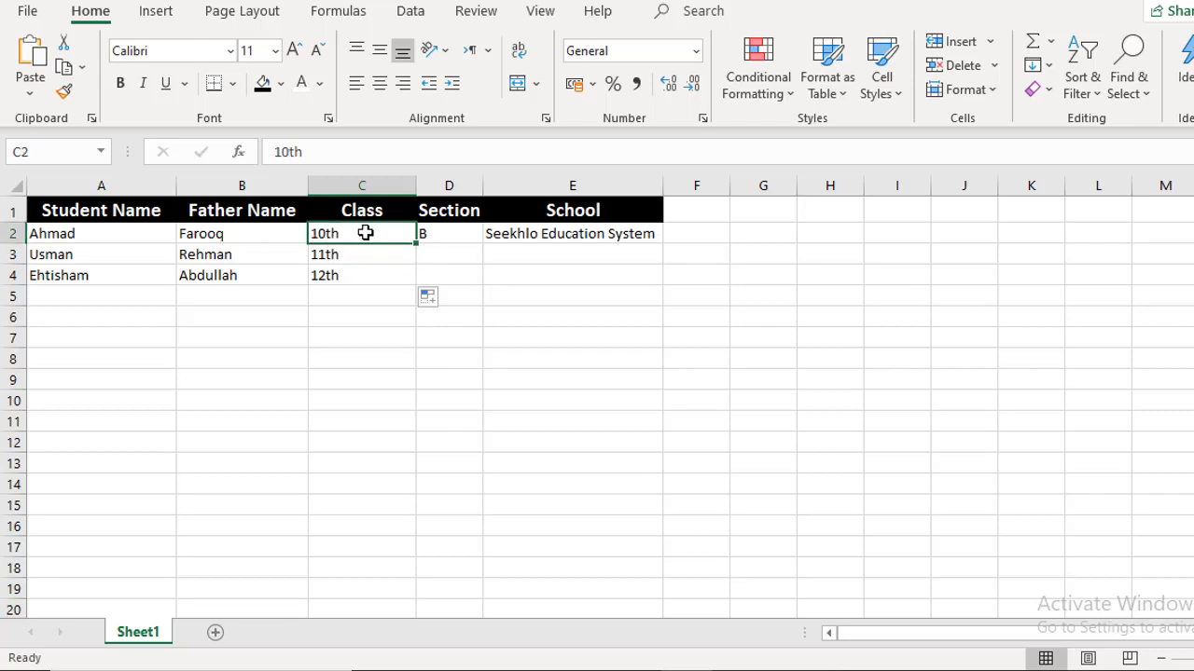
pyautogui.hotkey('ctrl', 'c')
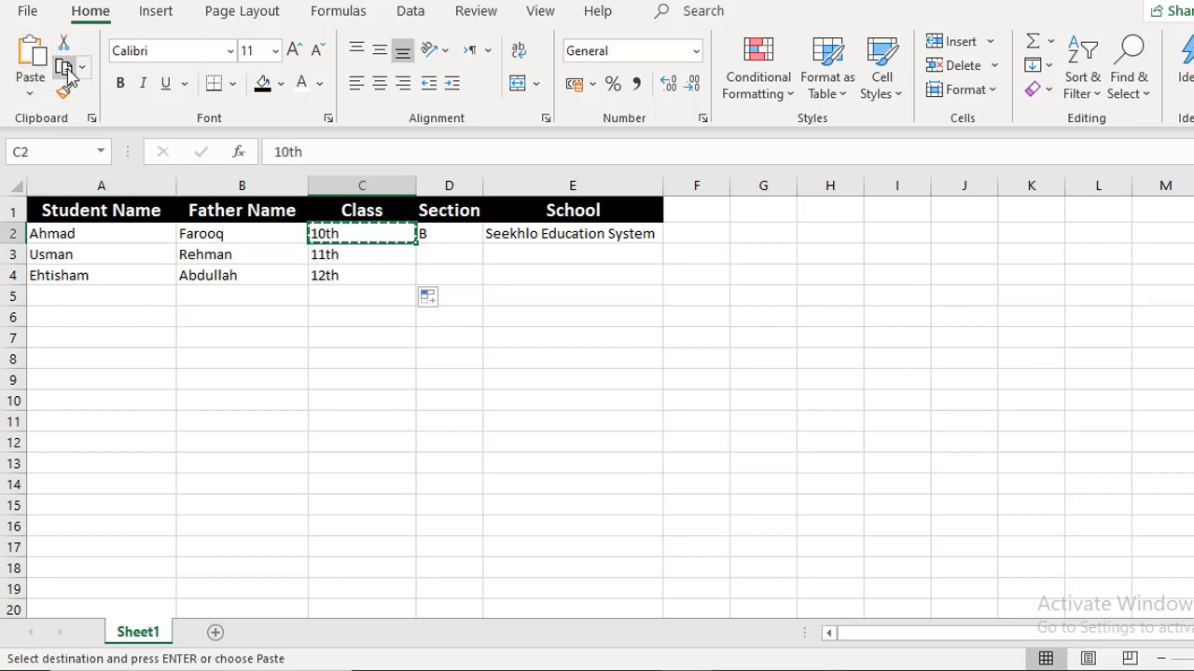
pyautogui.click(322, 256)
pyautogui.click(32, 92)
pyautogui.click(34, 69)
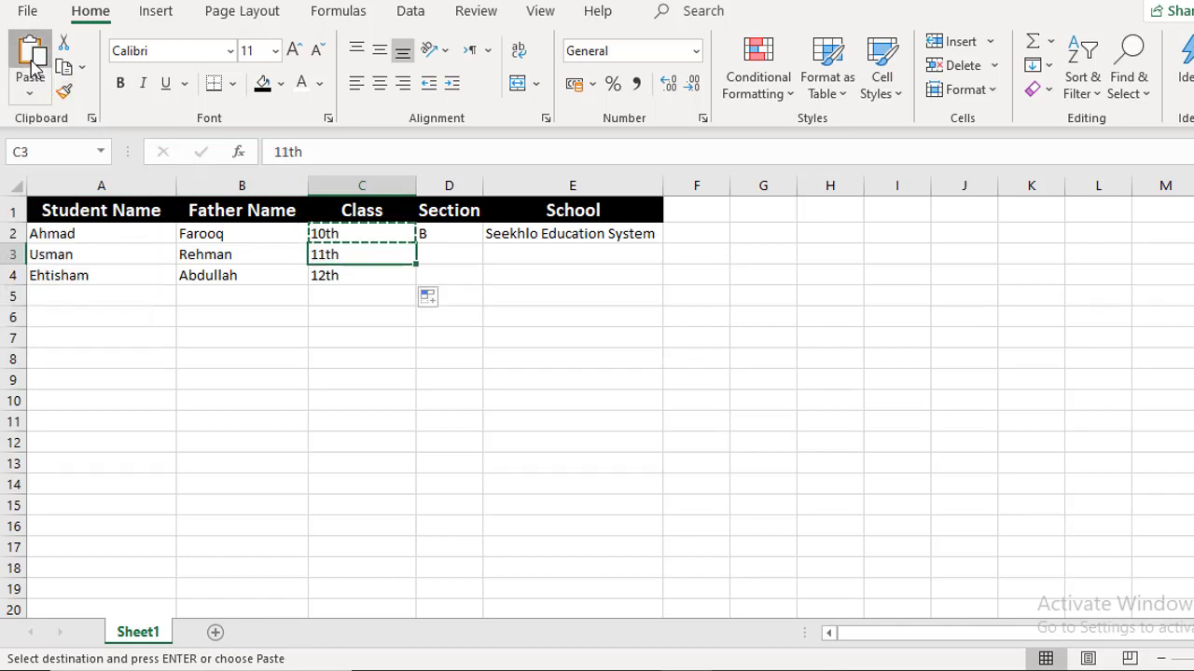
pyautogui.click(333, 272)
pyautogui.click(32, 67)
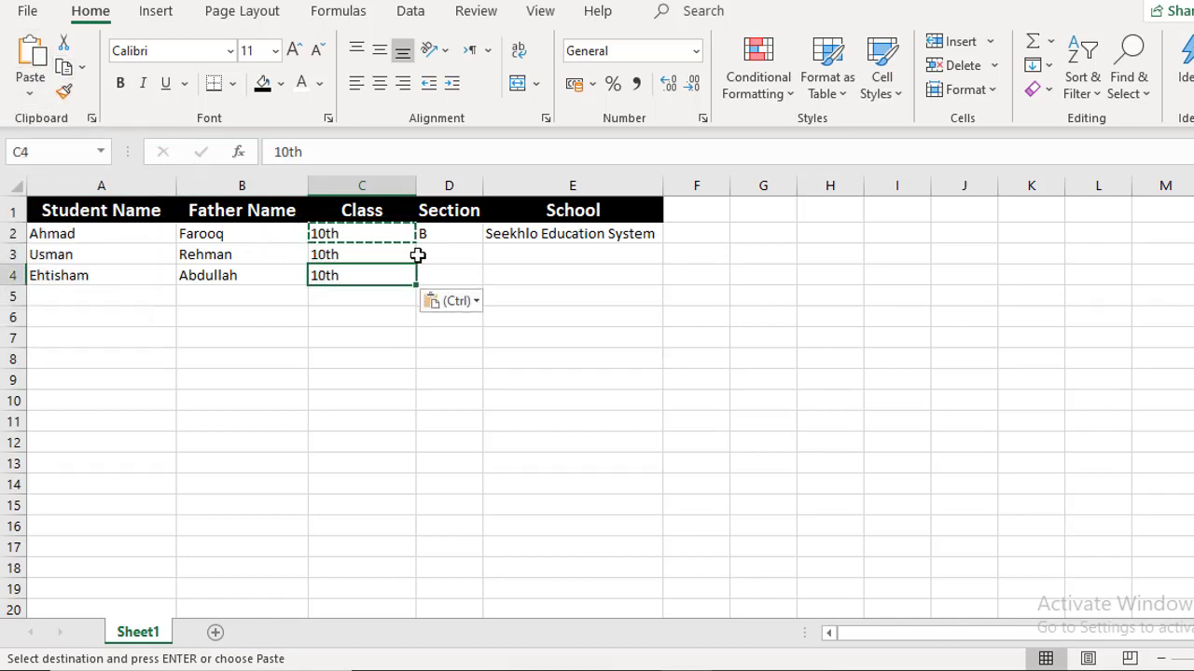
# - Enter section B for the second and third students in cells D3 and D4
pyautogui.click(432, 248)
pyautogui.click(435, 237)
pyautogui.click(440, 258)
pyautogui.write('B')
pyautogui.click(435, 272)
pyautogui.write('B')
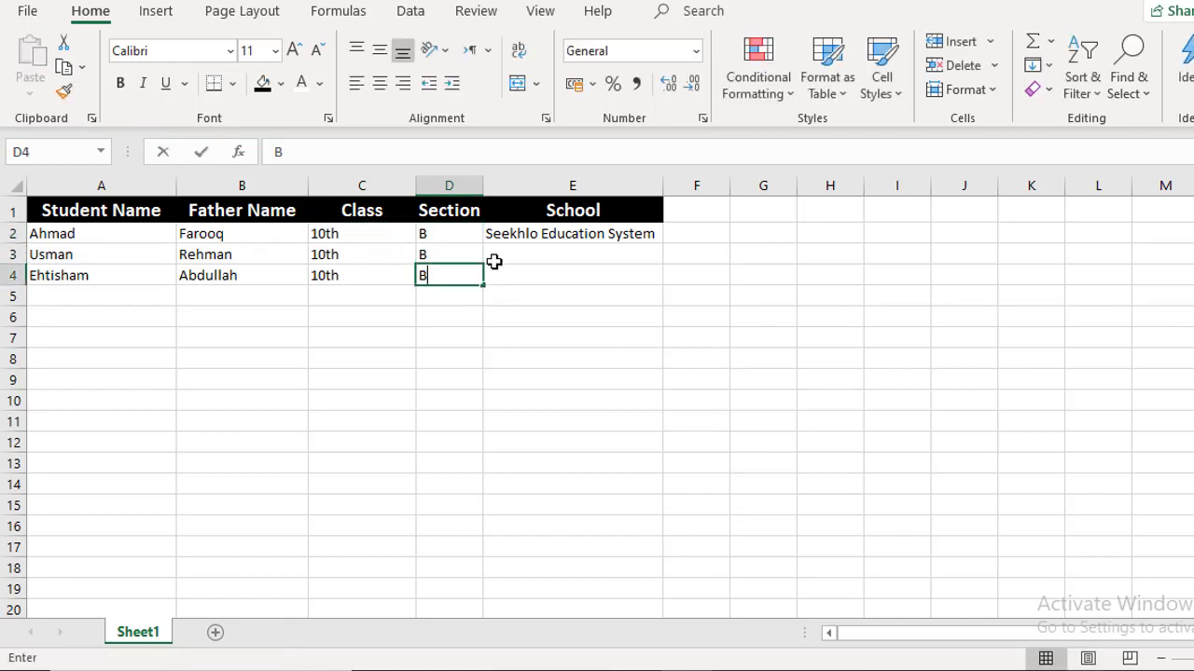
# - AutoFill the school name Seekhlo Education System from cell E2 down through E4
pyautogui.click(525, 248)
pyautogui.click(587, 237)
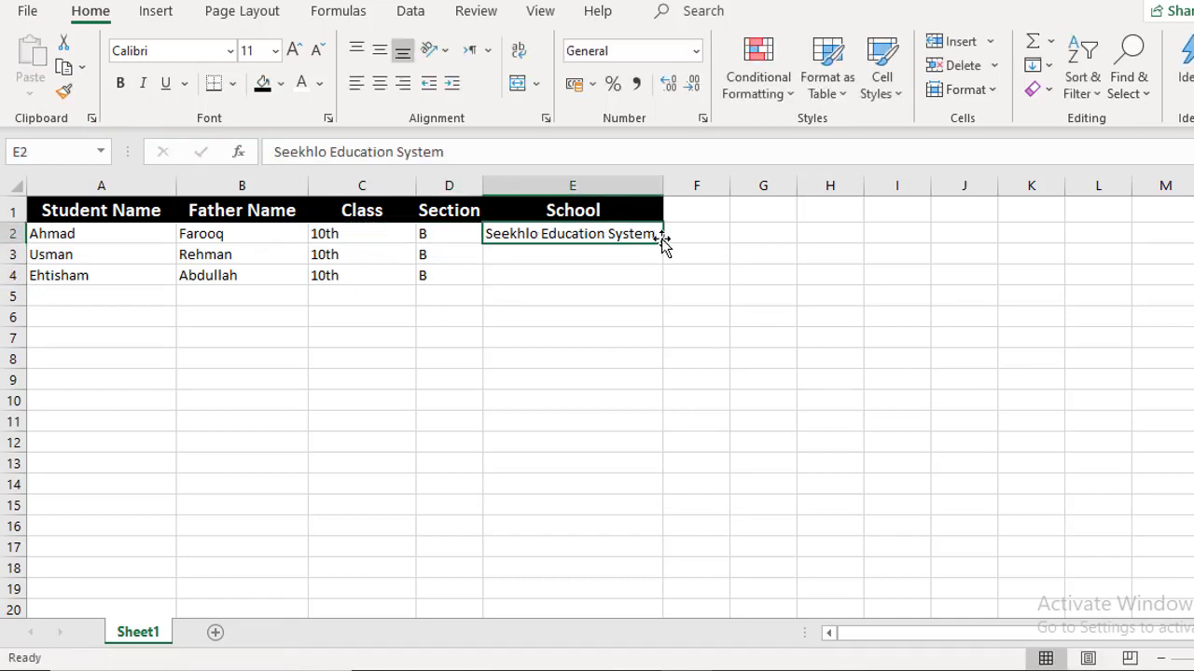
pyautogui.moveTo(662, 241); pyautogui.dragTo(663, 278)
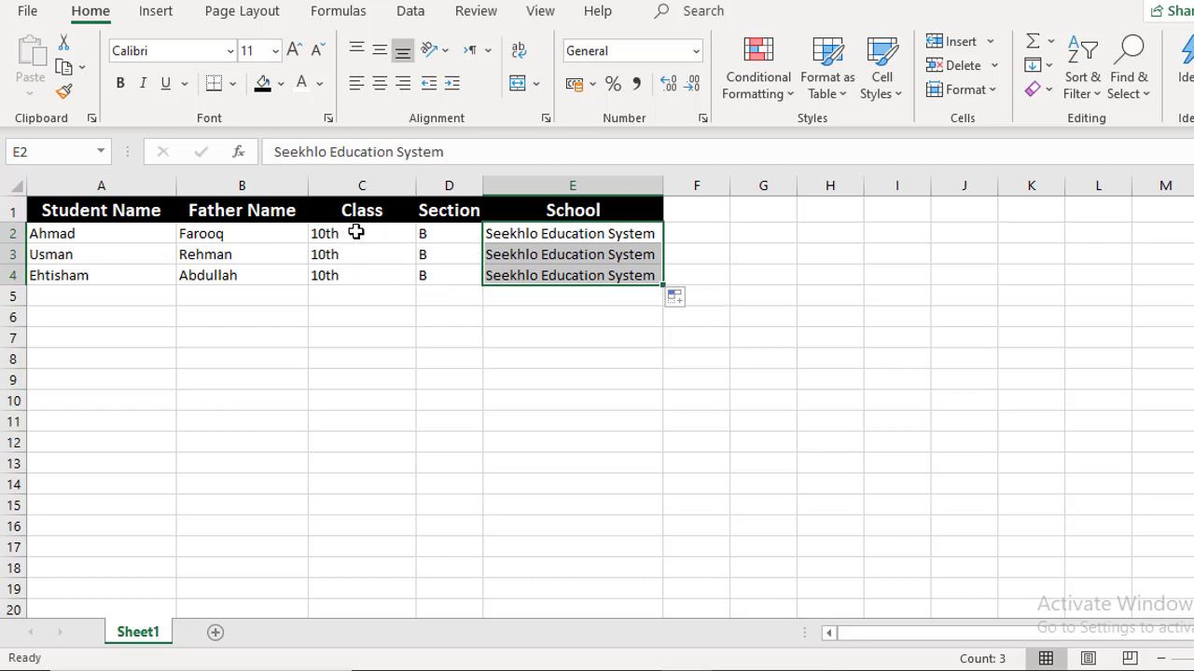
# - Extend the school name from cell E4 down through E11 with AutoFill
pyautogui.click(515, 257)
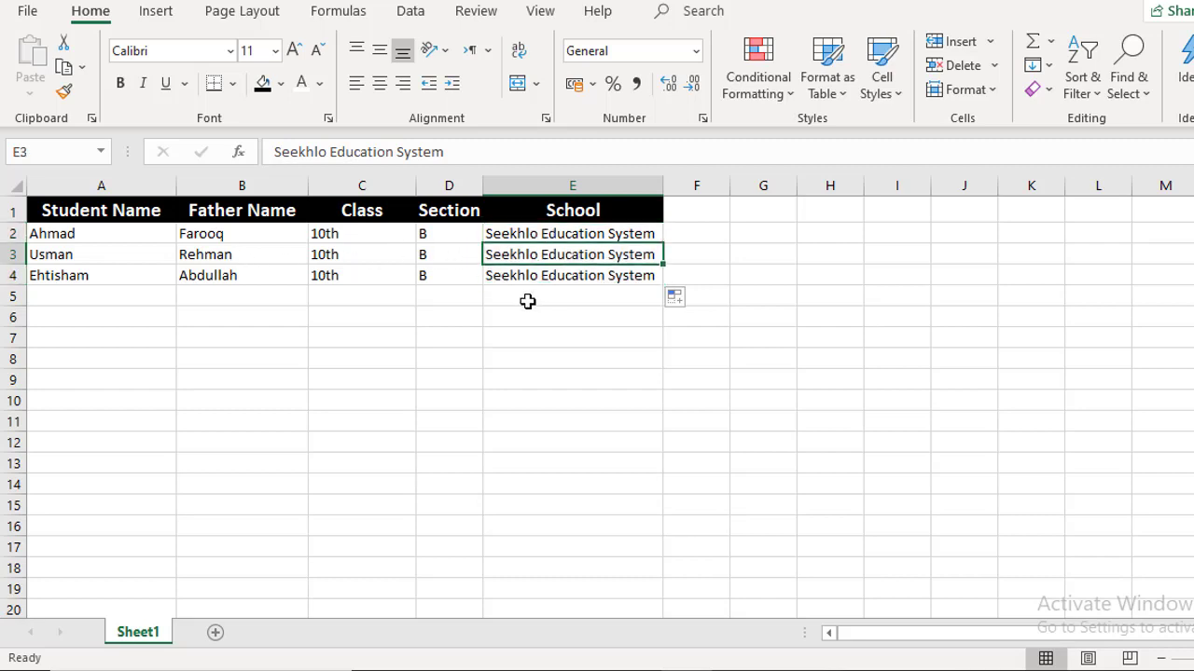
pyautogui.click(655, 274)
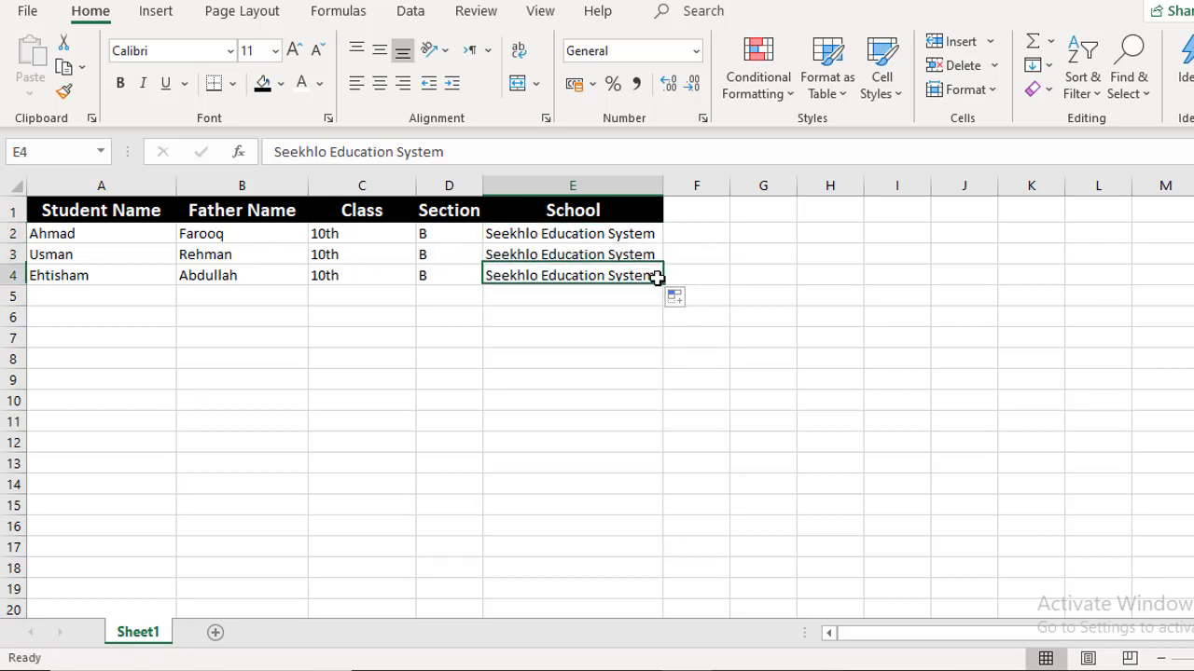
pyautogui.moveTo(663, 286); pyautogui.dragTo(653, 421)
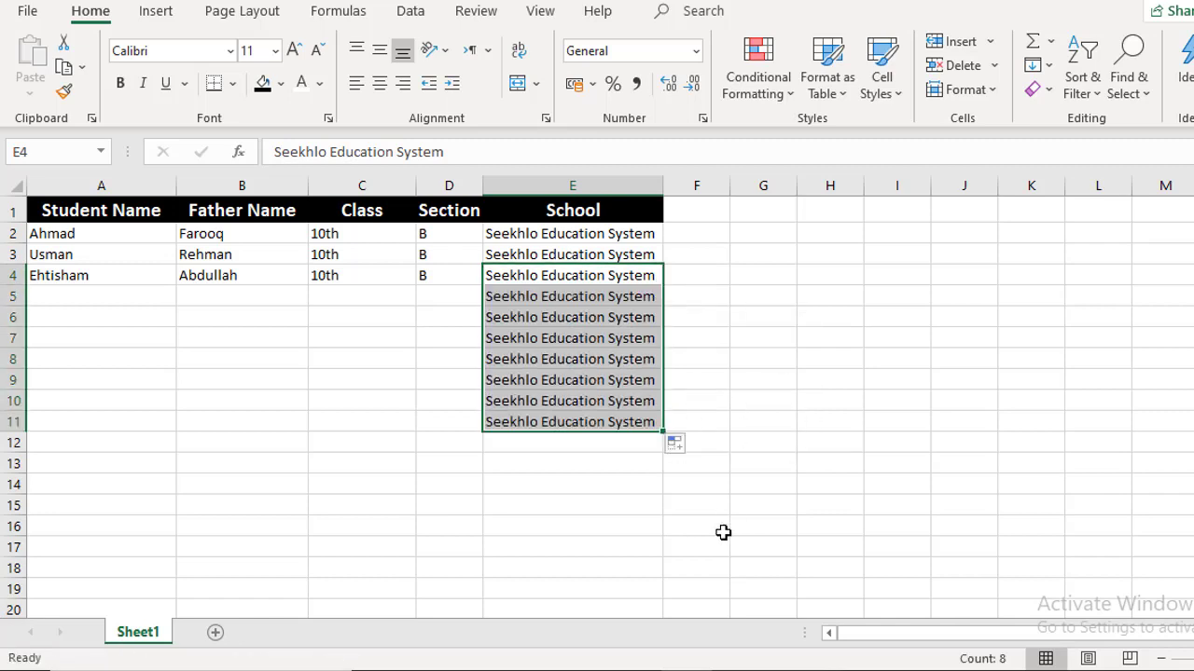
pyautogui.click(554, 551)
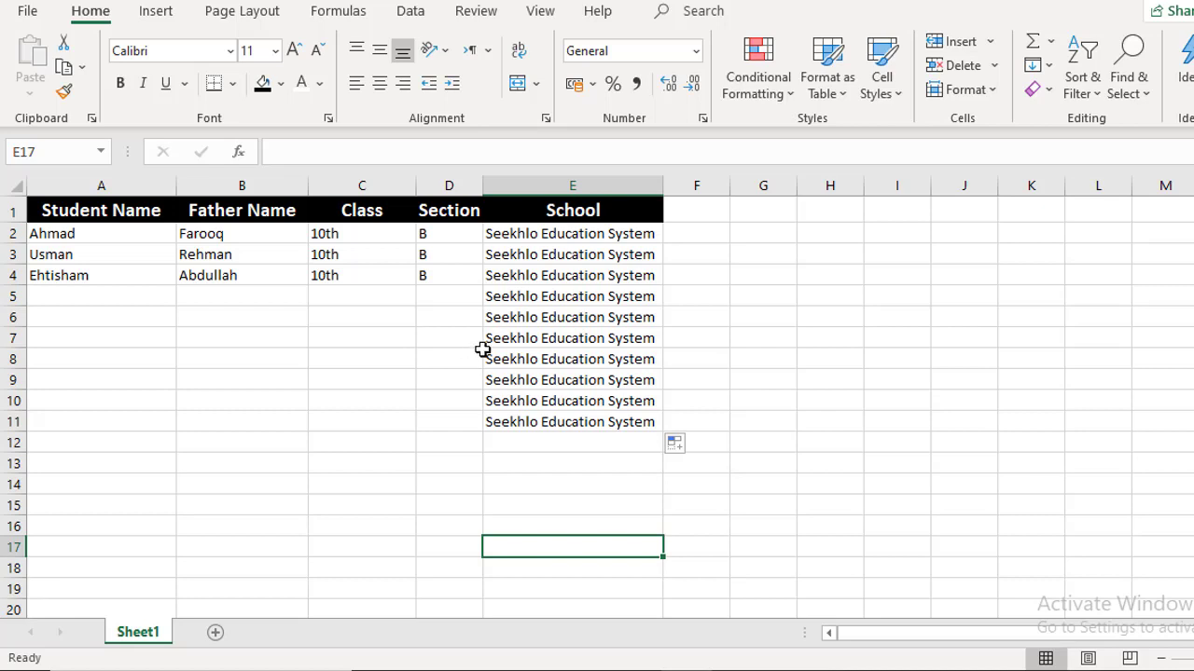
# - Clear the contents of the whole student table, range A1:E14
pyautogui.click(800, 343)
pyautogui.moveTo(573, 484); pyautogui.dragTo(84, 209)
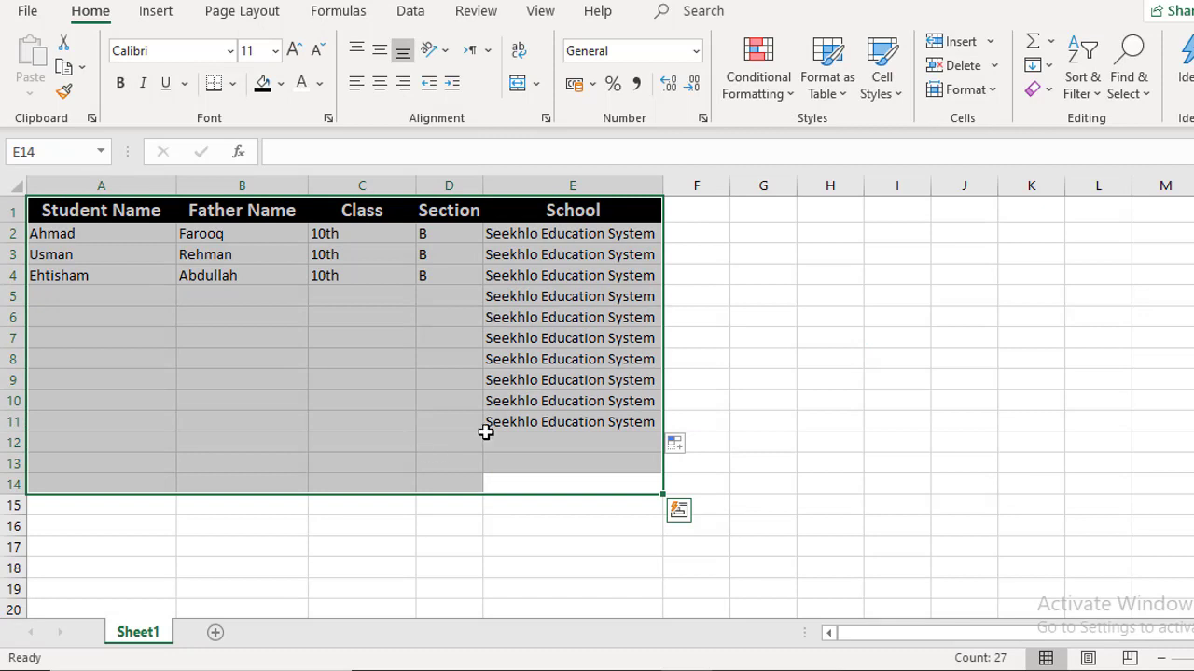
pyautogui.press('Delete')
pyautogui.click(630, 319)
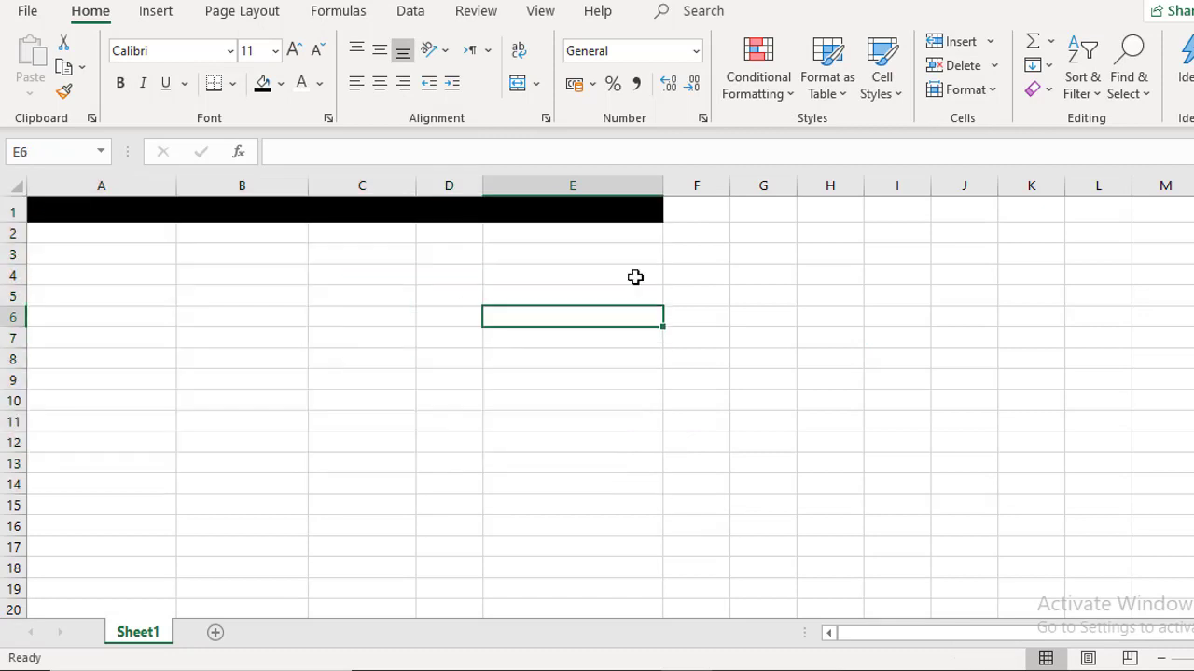
# - Remove the fill colour from range A1:E6 and set its font colour to black
pyautogui.click(590, 211)
pyautogui.moveTo(88, 317); pyautogui.dragTo(620, 167)
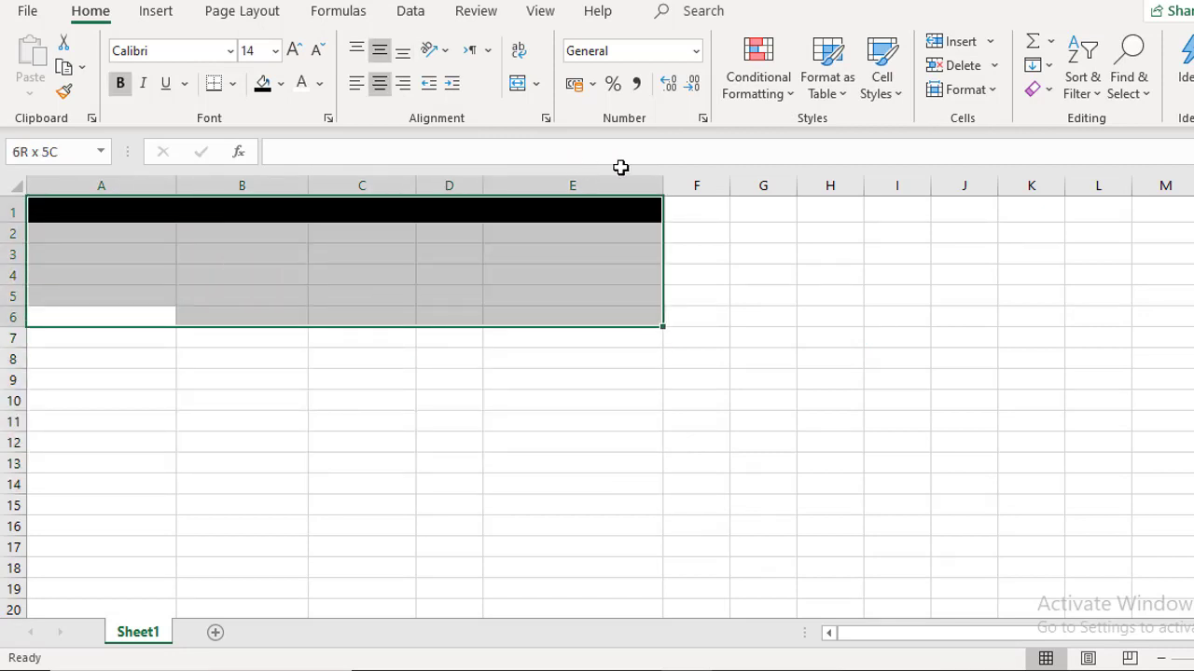
pyautogui.click(281, 83)
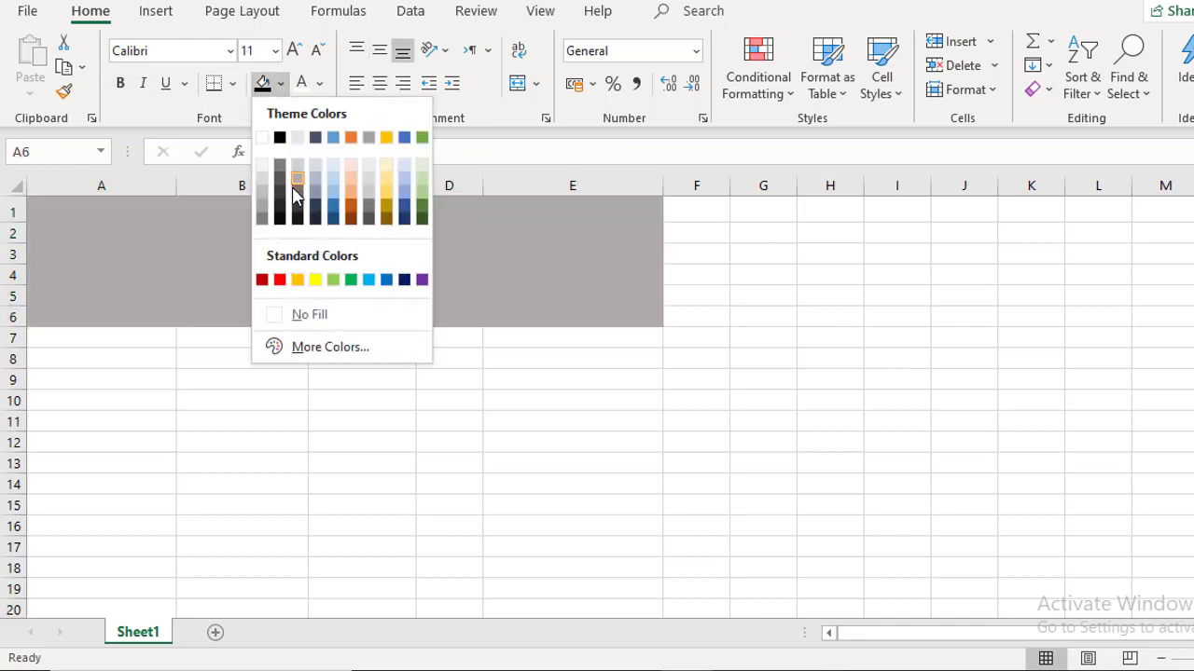
pyautogui.click(309, 314)
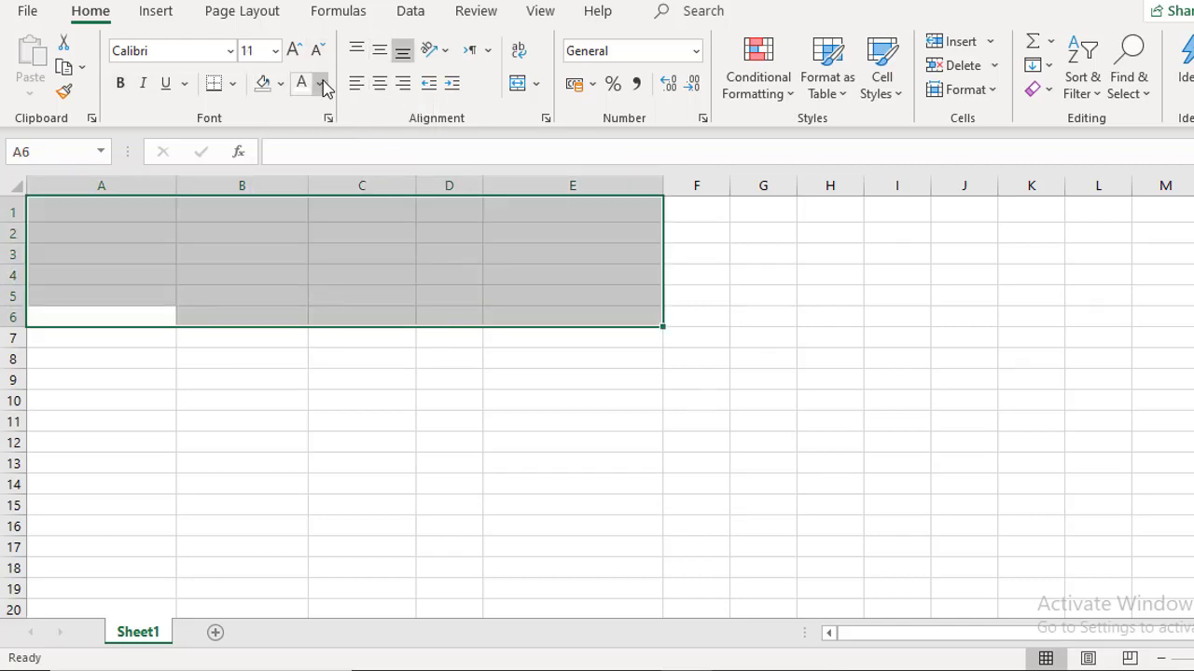
pyautogui.click(319, 83)
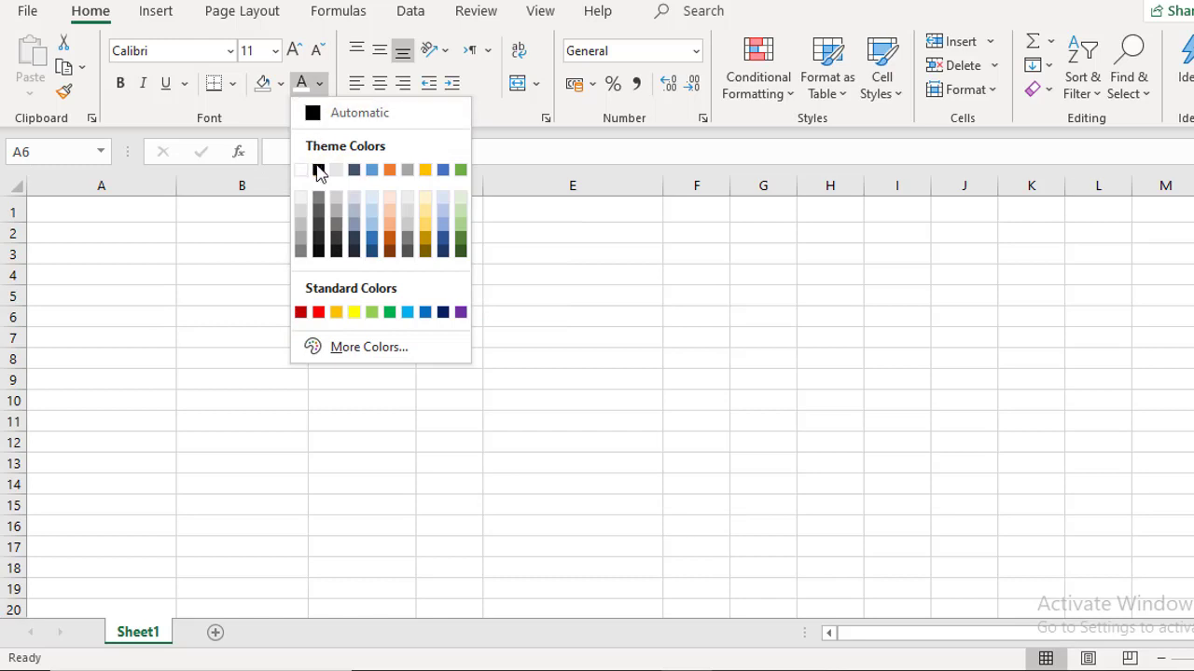
pyautogui.click(318, 168)
pyautogui.click(183, 255)
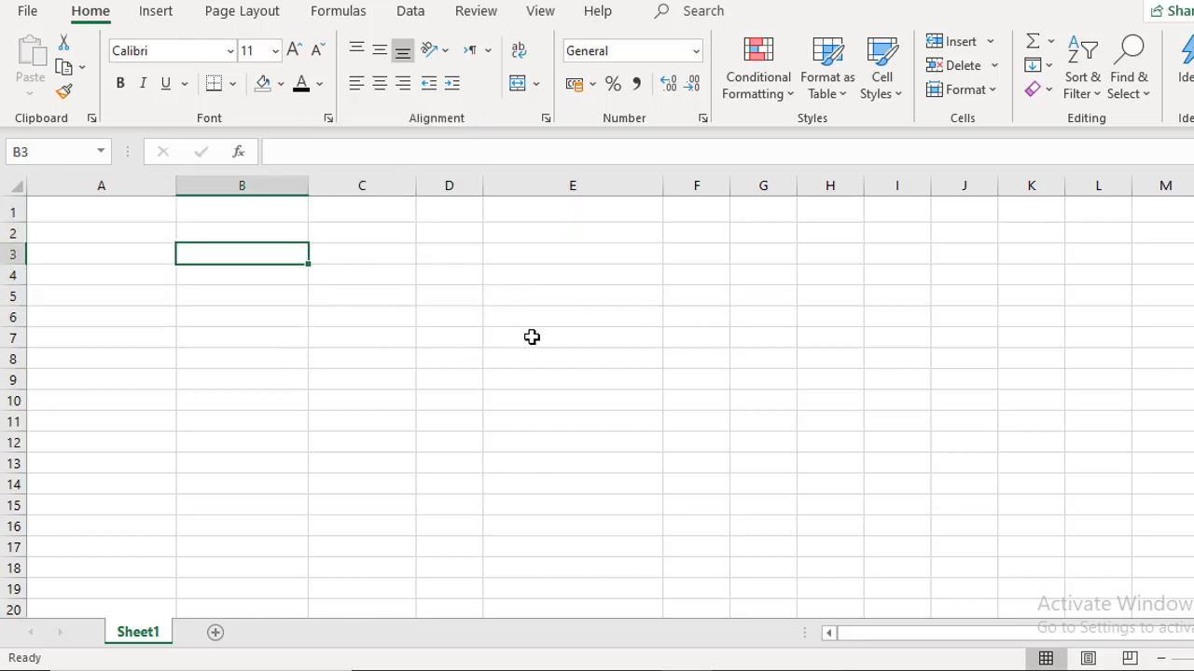
# - Draw a blue circle shape across columns B and C around rows 2 to 5, and delete it
pyautogui.click(358, 344)
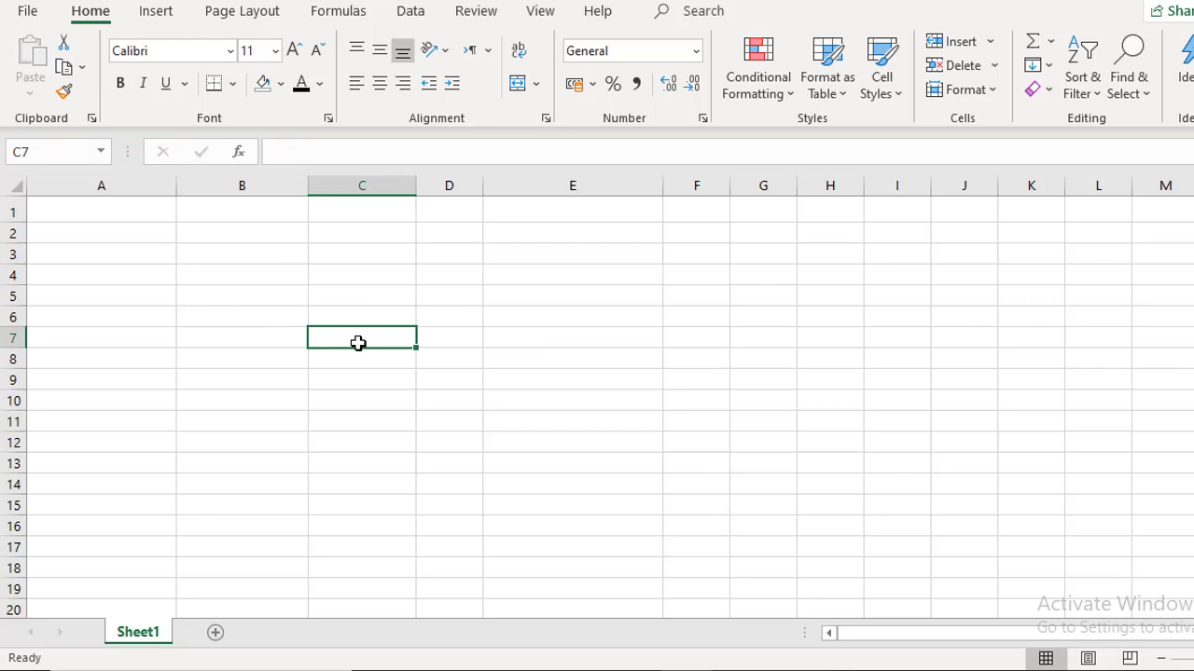
pyautogui.click(154, 11)
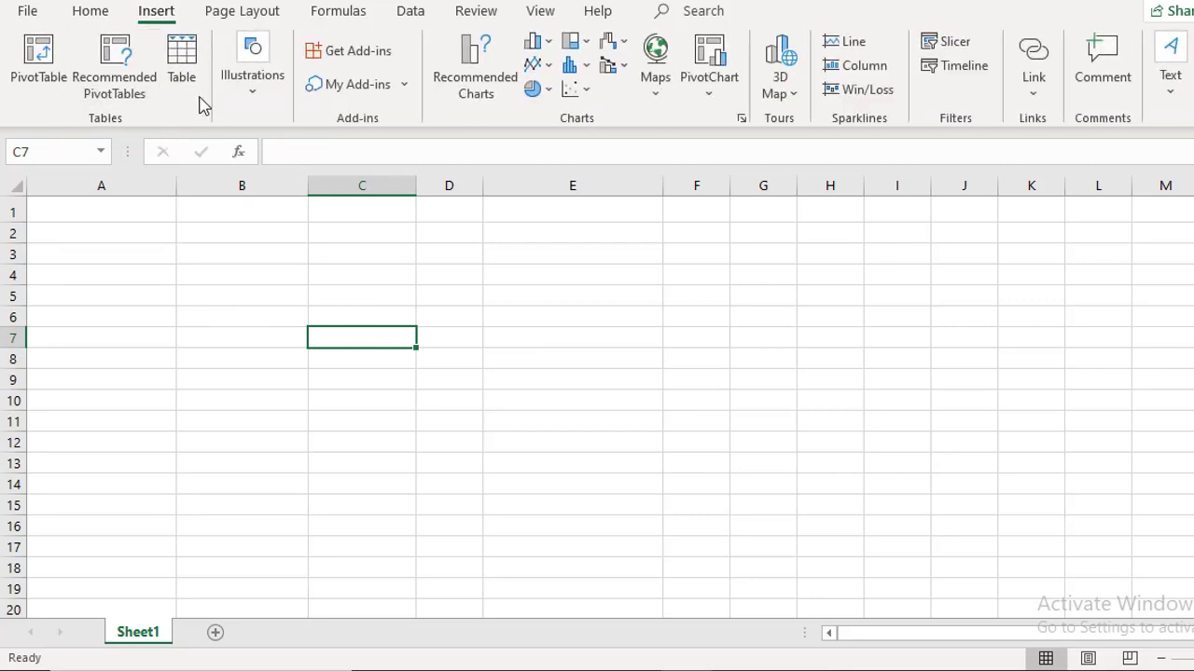
pyautogui.click(252, 73)
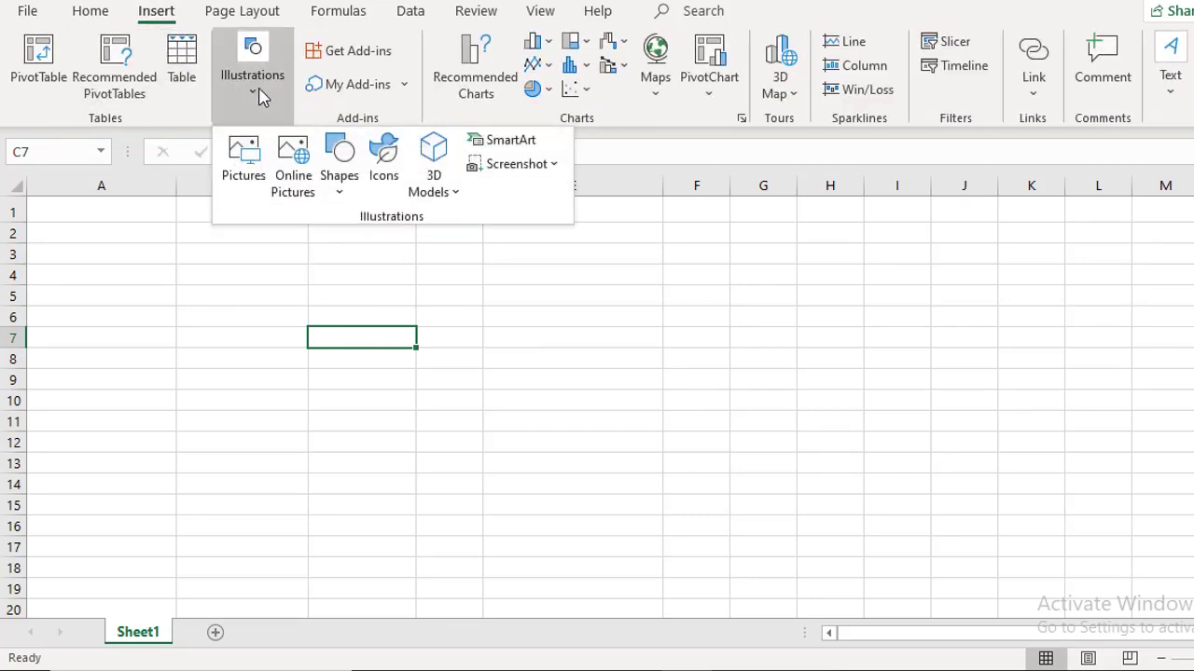
pyautogui.click(339, 173)
pyautogui.click(420, 257)
pyautogui.moveTo(264, 235); pyautogui.dragTo(350, 317)
pyautogui.click(429, 323)
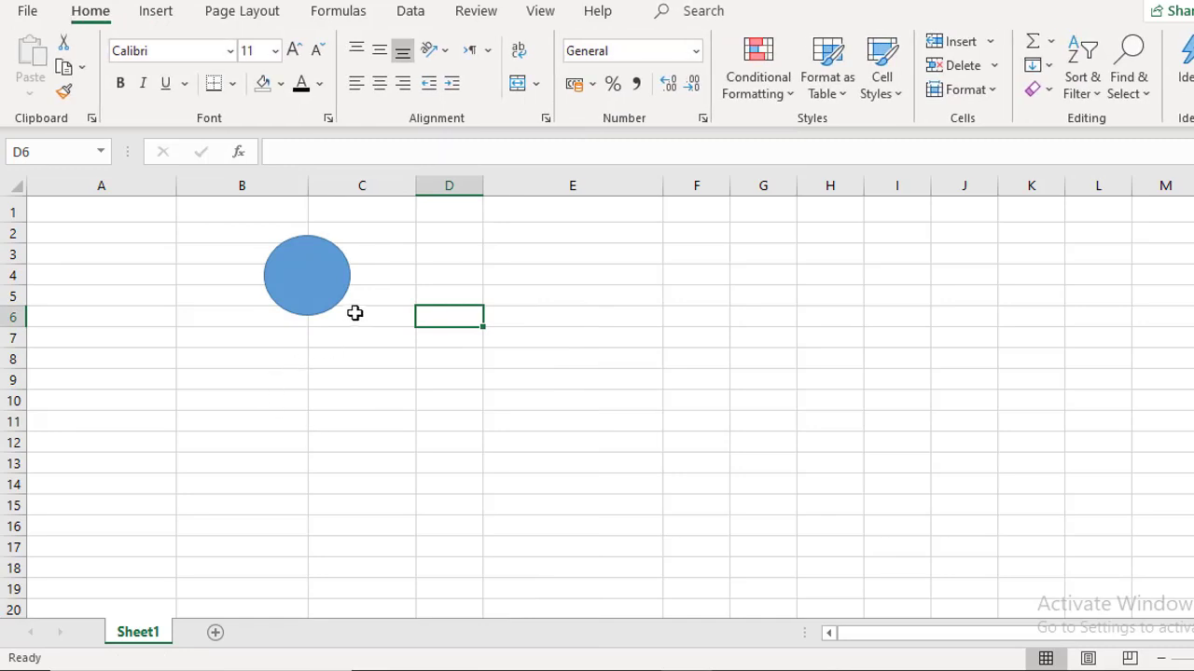
pyautogui.click(317, 291)
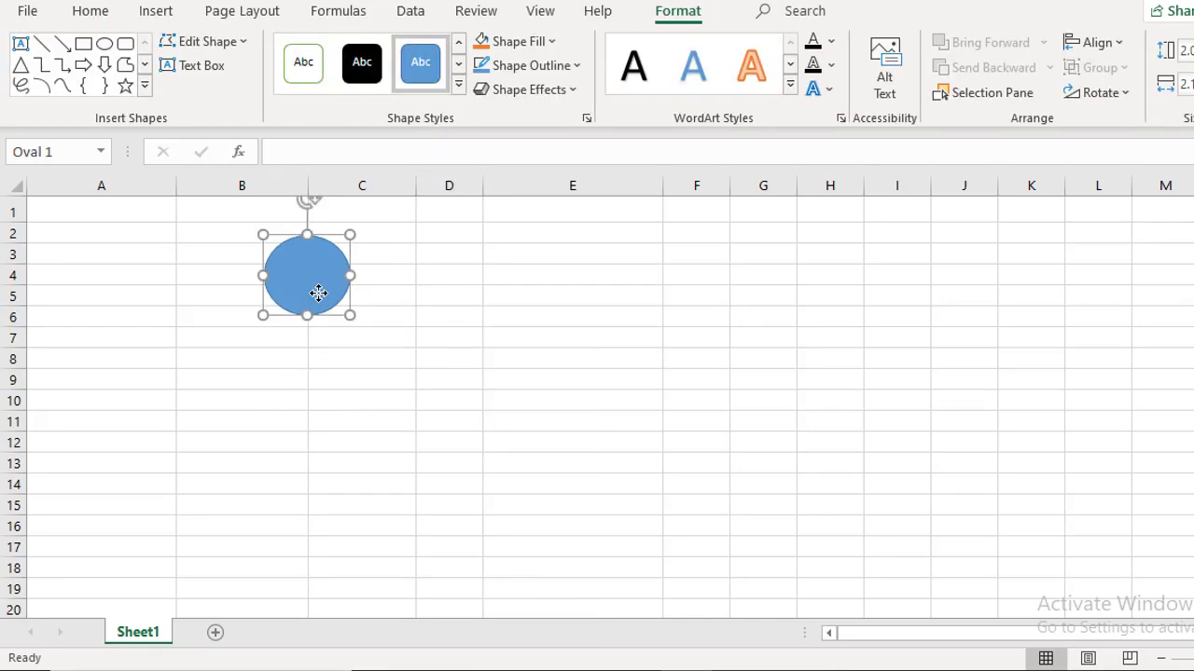
pyautogui.press('Delete')
# - Examine the Insert Function dialog and the list of AutoSum functions without inserting a function
pyautogui.click(340, 11)
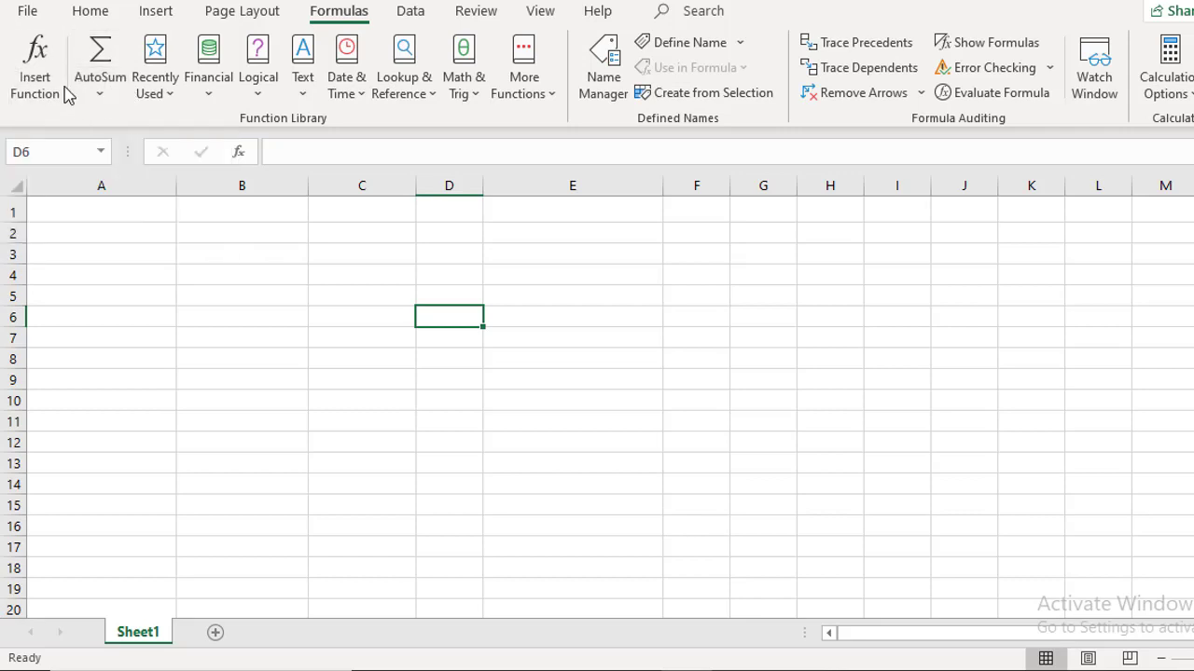
pyautogui.click(35, 78)
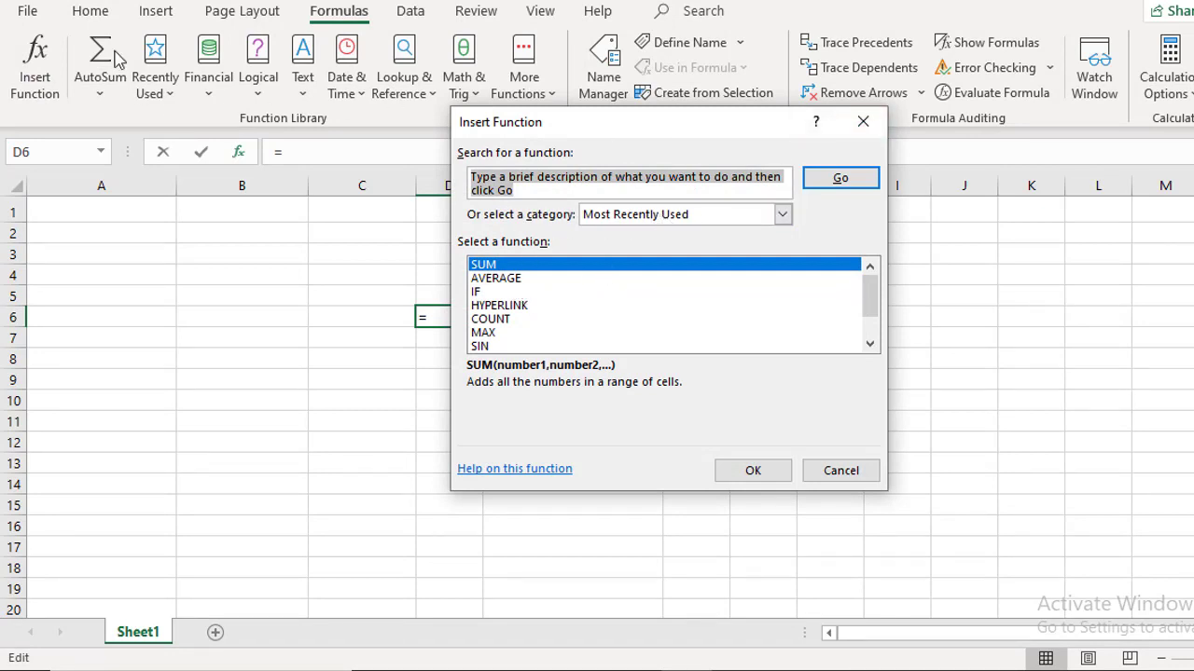
pyautogui.click(864, 123)
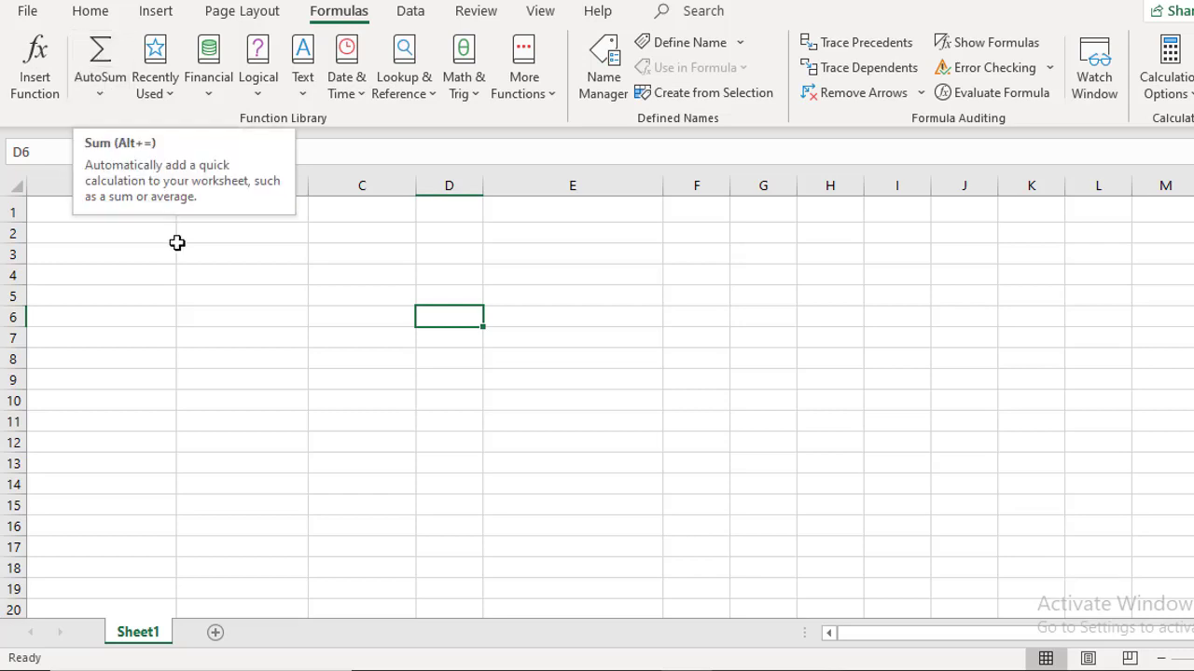
pyautogui.click(101, 97)
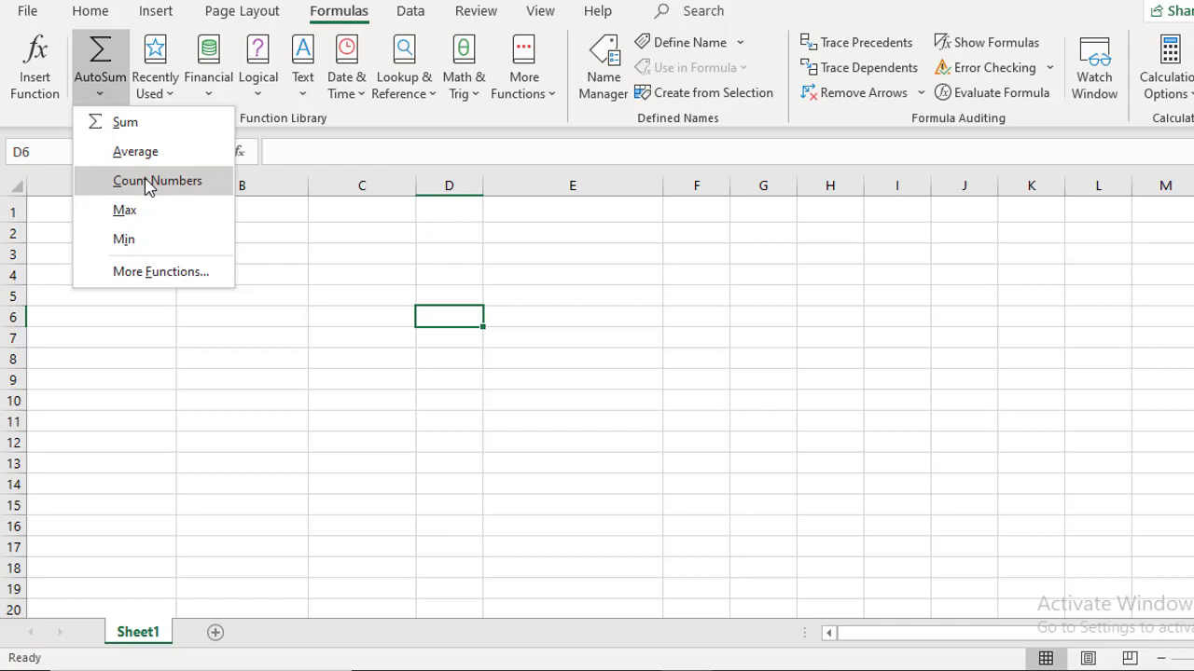
pyautogui.click(234, 296)
# - Enter 1 in cell A1 and AutoFill it down through A12
pyautogui.click(106, 214)
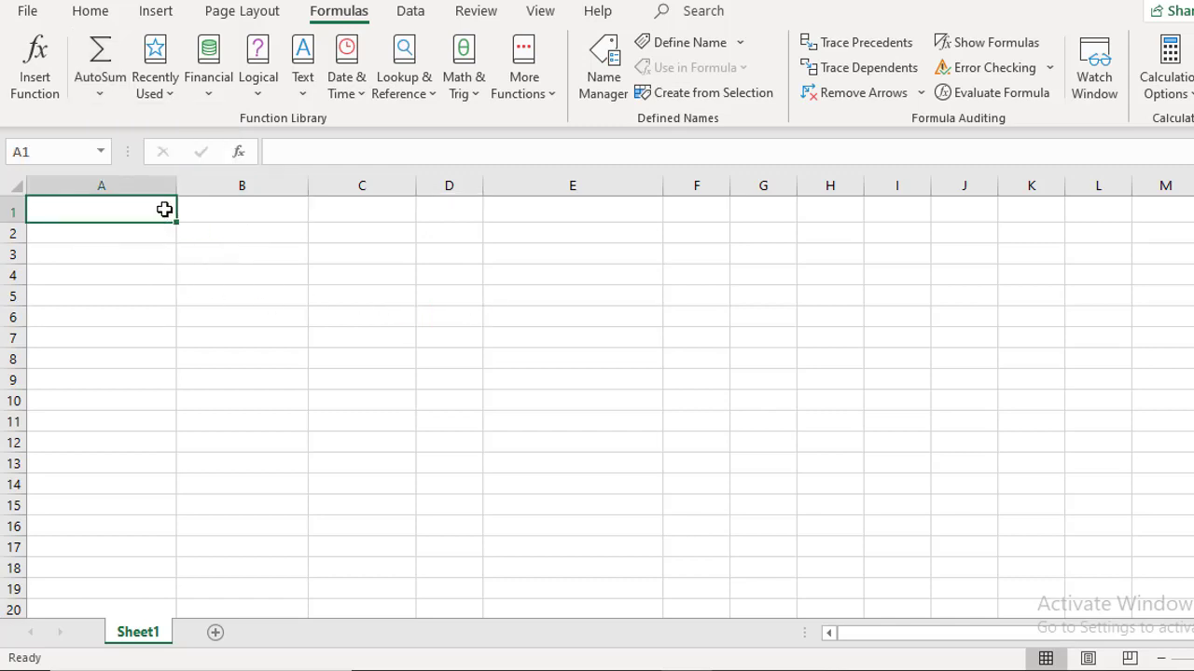
pyautogui.write('1')
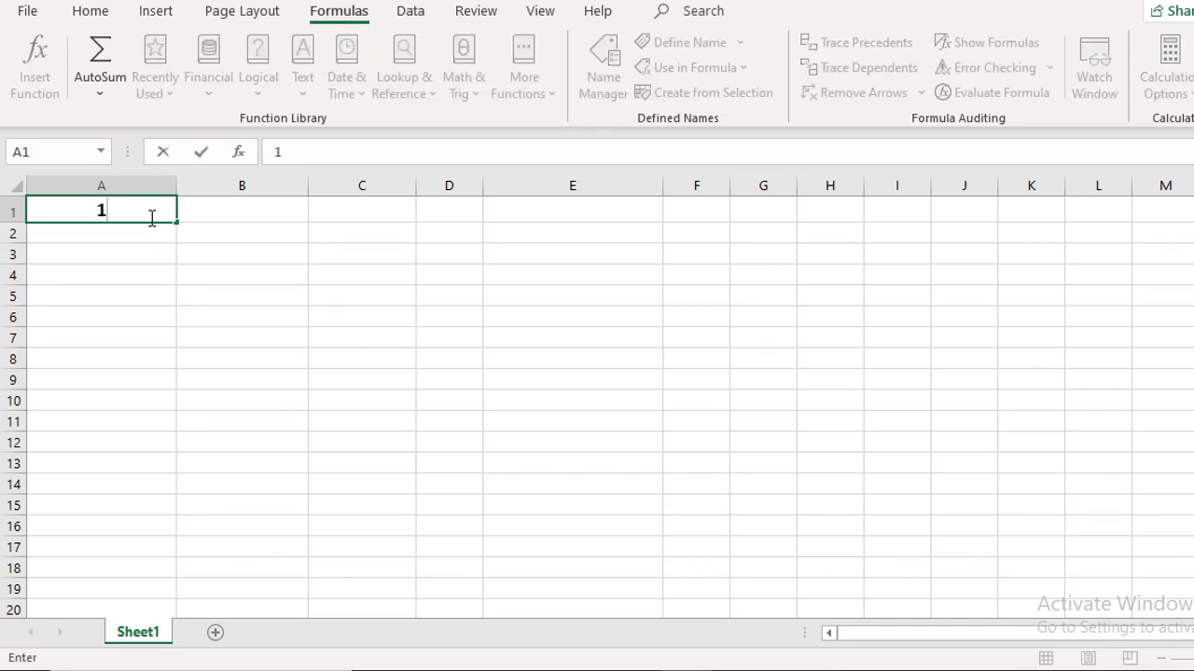
pyautogui.click(185, 218)
pyautogui.click(170, 220)
pyautogui.moveTo(176, 226); pyautogui.dragTo(175, 466)
# - Replace the values in cells A2 and A3 with 2 and 3
pyautogui.click(125, 235)
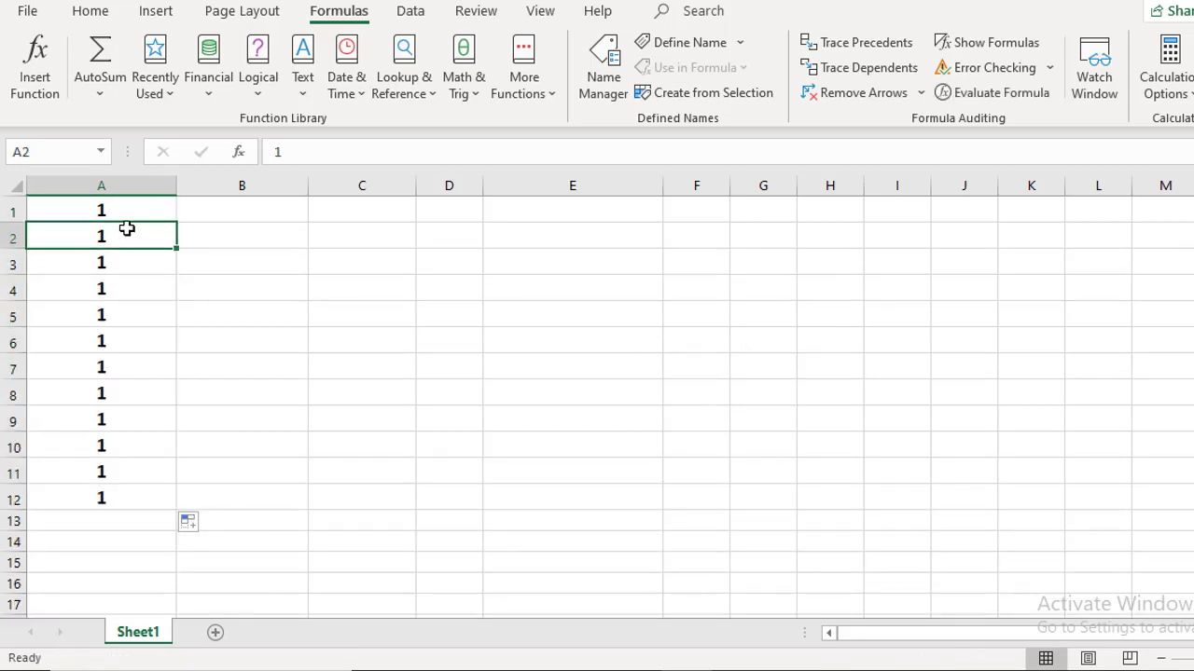
pyautogui.click(132, 214)
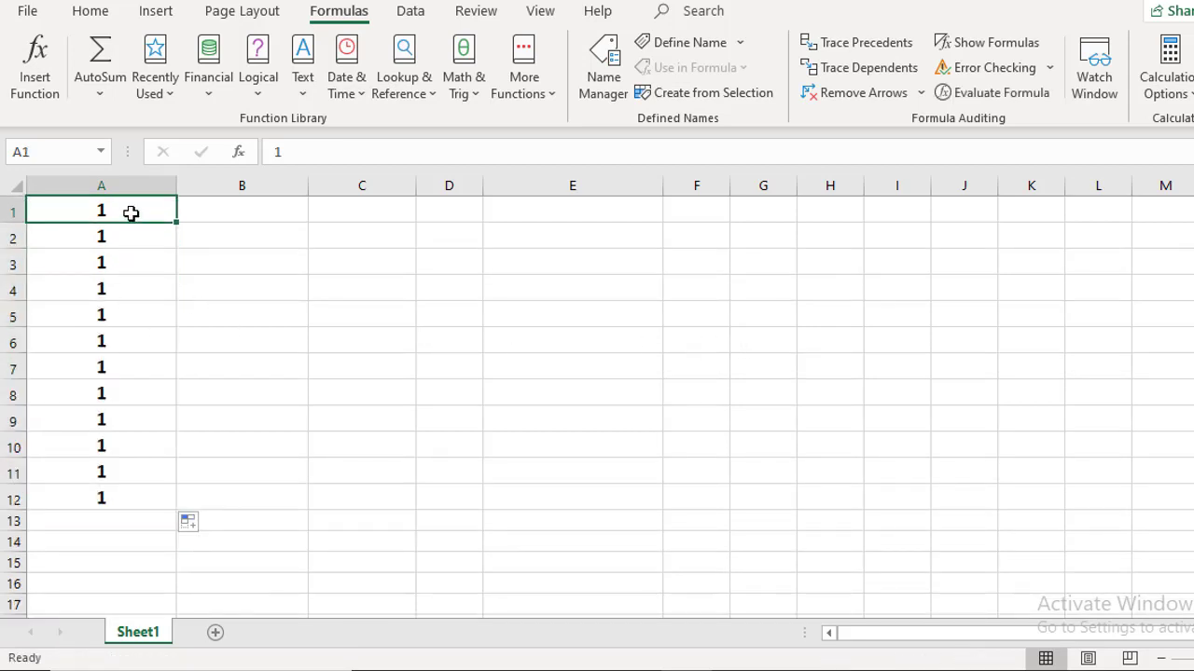
pyautogui.click(130, 241)
pyautogui.click(152, 216)
pyautogui.click(144, 236)
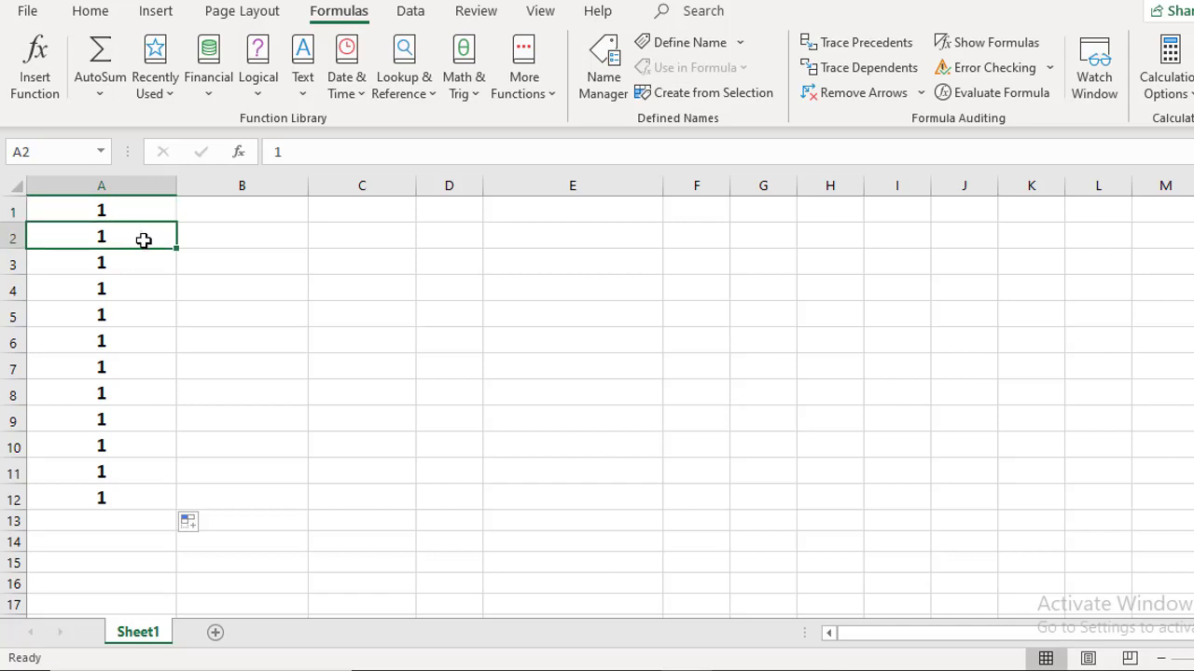
pyautogui.write('2')
pyautogui.press('Return')
pyautogui.write('3')
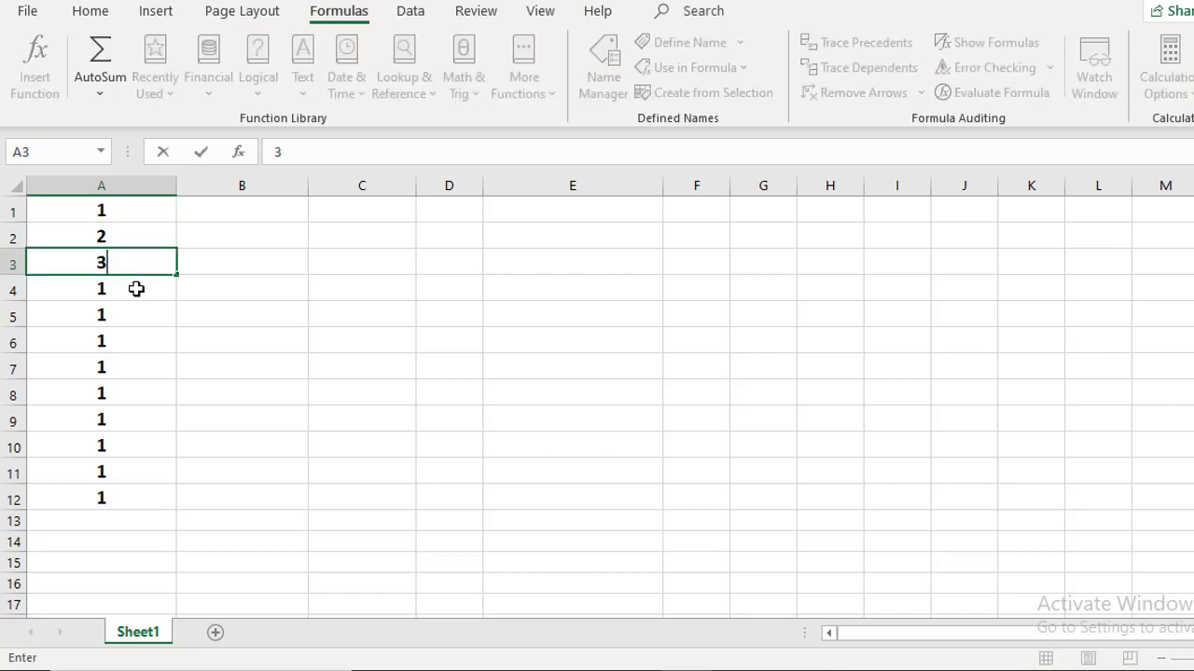
pyautogui.press('Return')
# - AutoFill the value 3 from cell A3 down through A12
pyautogui.click(171, 272)
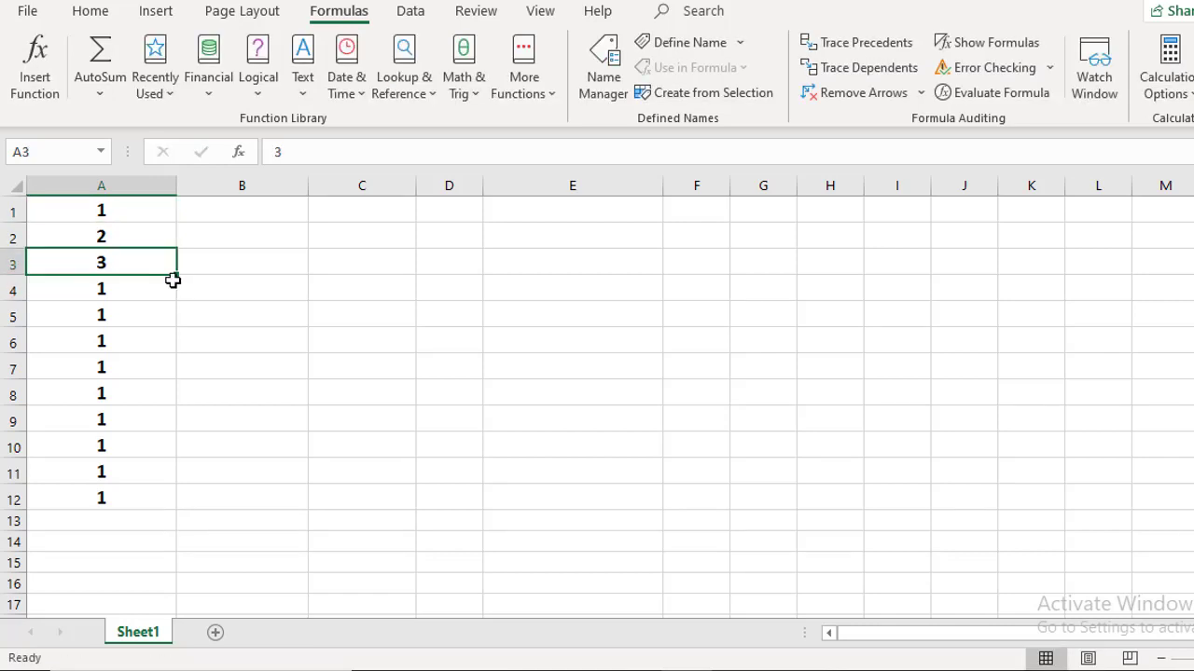
pyautogui.click(174, 278)
pyautogui.click(174, 274)
pyautogui.moveTo(177, 280); pyautogui.dragTo(186, 450)
pyautogui.click(141, 265)
pyautogui.moveTo(177, 276); pyautogui.dragTo(174, 498)
pyautogui.click(132, 281)
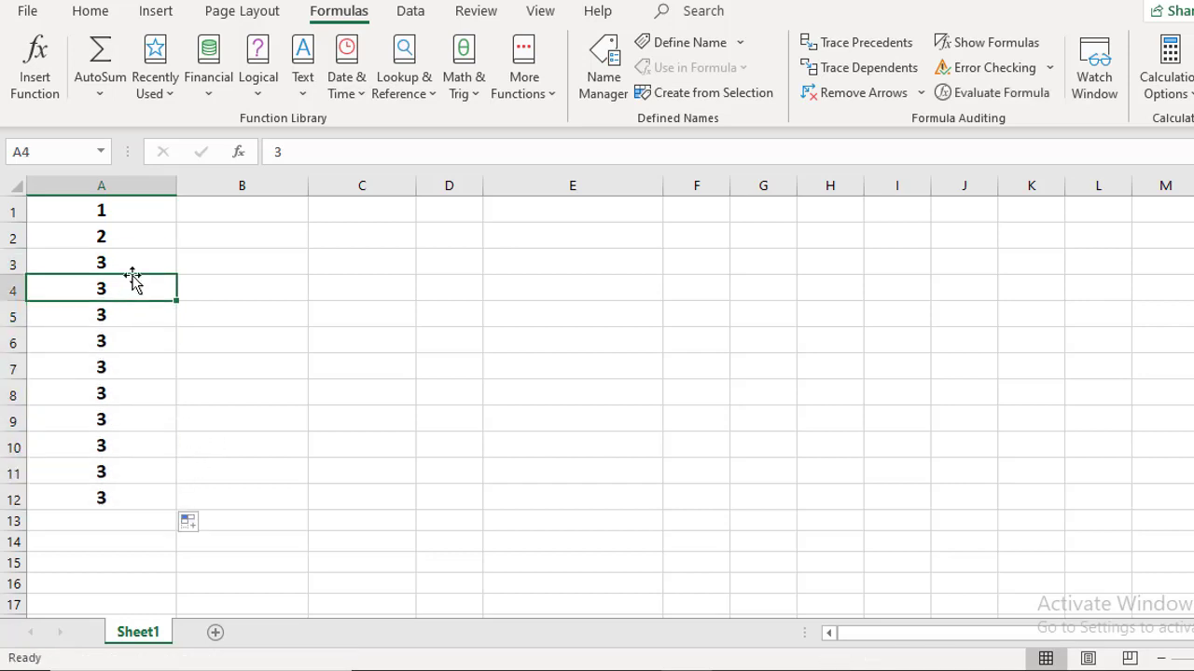
# - Clear cell A1 and enter 1 in it again
pyautogui.moveTo(112, 217); pyautogui.dragTo(145, 486)
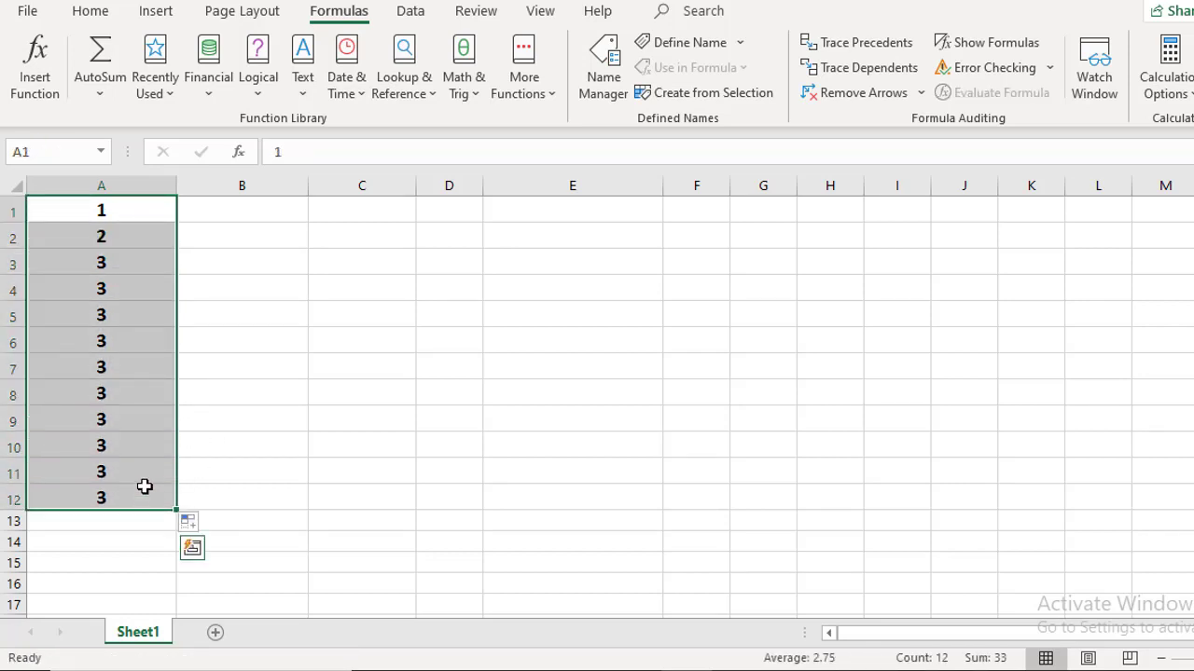
pyautogui.press('BackSpace')
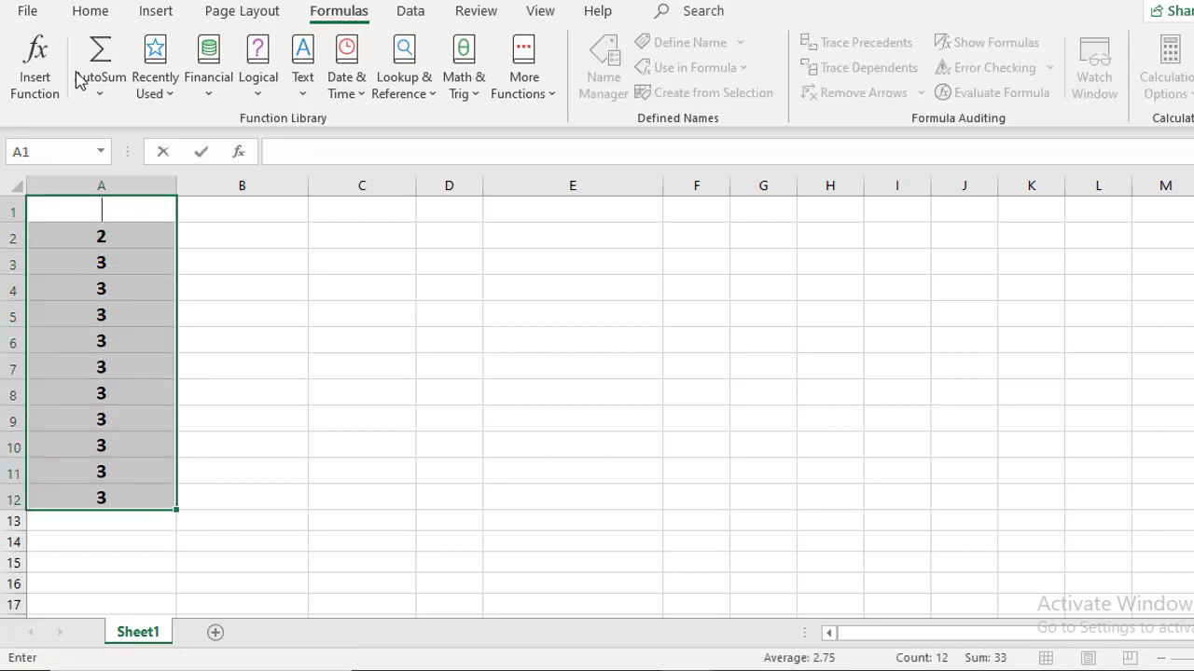
pyautogui.click(91, 10)
pyautogui.write('1')
pyautogui.click(134, 234)
pyautogui.click(112, 282)
# - Fill cells A3 through A7 with the consecutive numbers 3, 4, 5, 6 and 7
pyautogui.click(120, 258)
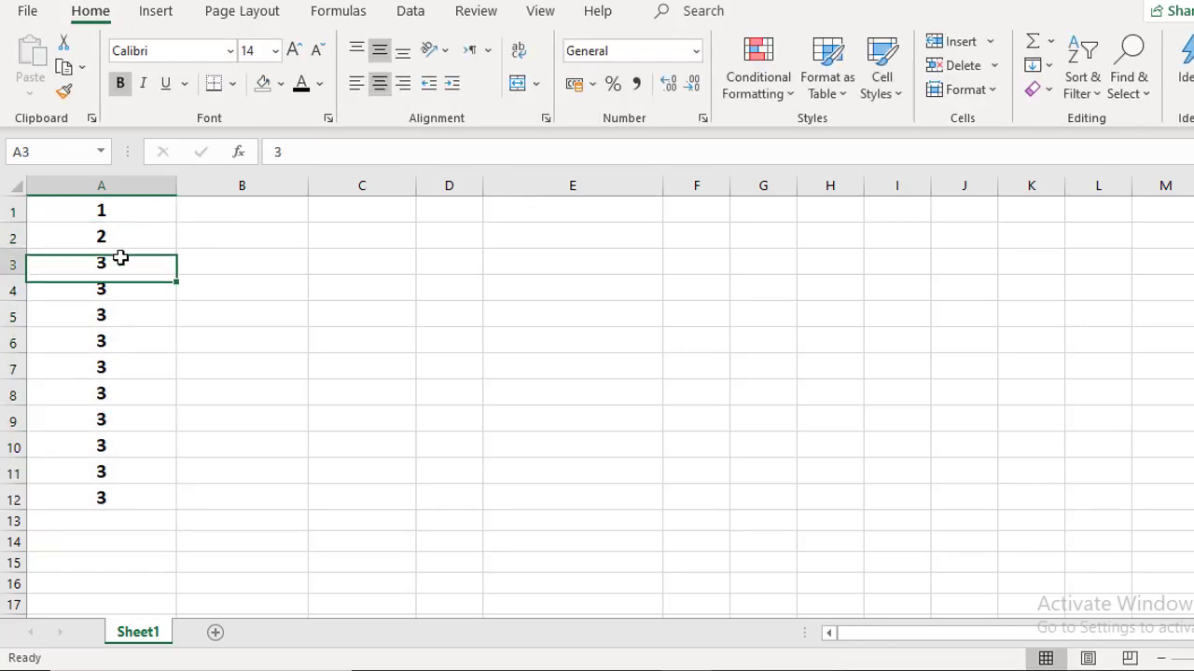
pyautogui.write('3')
pyautogui.click(121, 298)
pyautogui.write('4')
pyautogui.click(128, 319)
pyautogui.write('5')
pyautogui.click(132, 343)
pyautogui.write('6')
pyautogui.click(135, 371)
pyautogui.write('7')
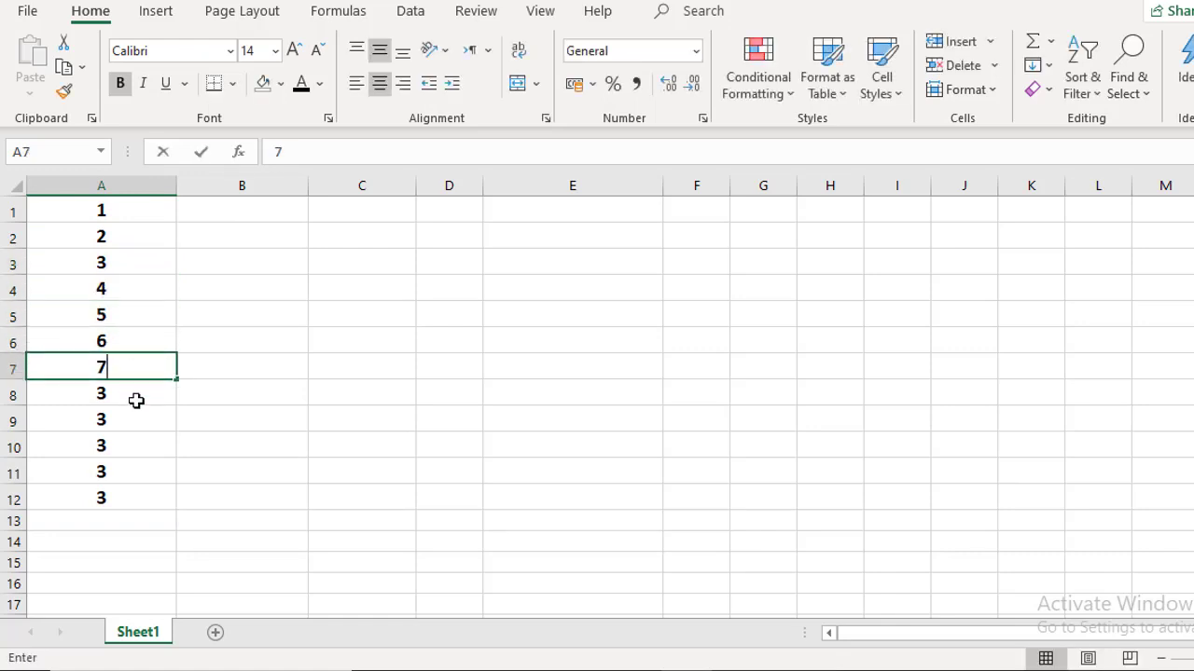
# - Replace the values in cells A8, A9 and A10 with 8, 9 and 10
pyautogui.click(136, 401)
pyautogui.write('8')
pyautogui.click(134, 421)
pyautogui.write('9')
pyautogui.click(127, 448)
pyautogui.write('0')
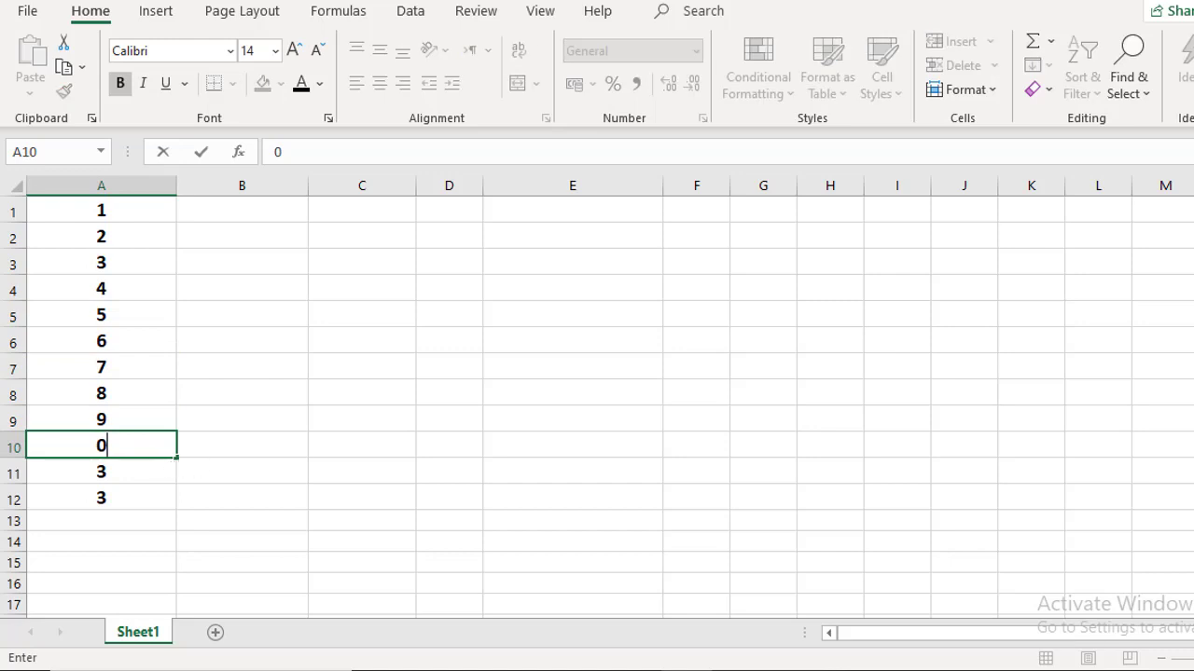
pyautogui.write('10')
# - Enter 11, 12 and 13 in cells A11, A12 and A13 to finish the number column
pyautogui.click(160, 467)
pyautogui.write('11')
pyautogui.click(136, 523)
pyautogui.write('12')
pyautogui.click(136, 496)
pyautogui.write('12')
pyautogui.click(125, 526)
pyautogui.write('31')
pyautogui.press('BackSpace')
pyautogui.write('3')
pyautogui.click(258, 447)
pyautogui.click(227, 220)
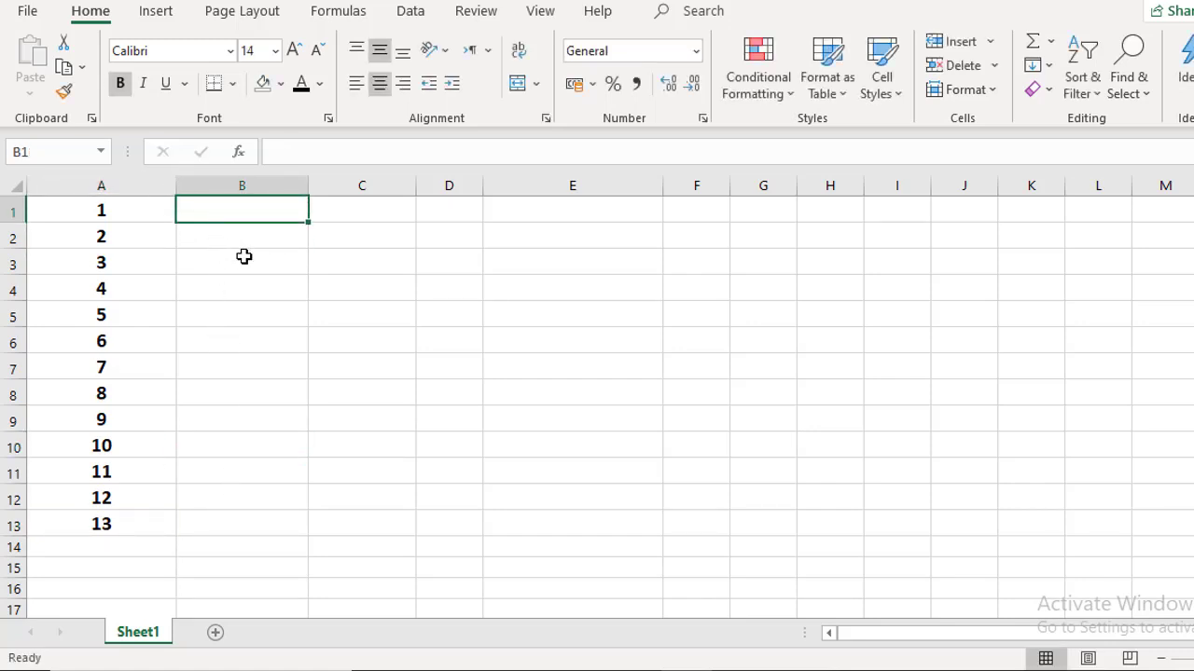
pyautogui.click(134, 216)
pyautogui.click(342, 17)
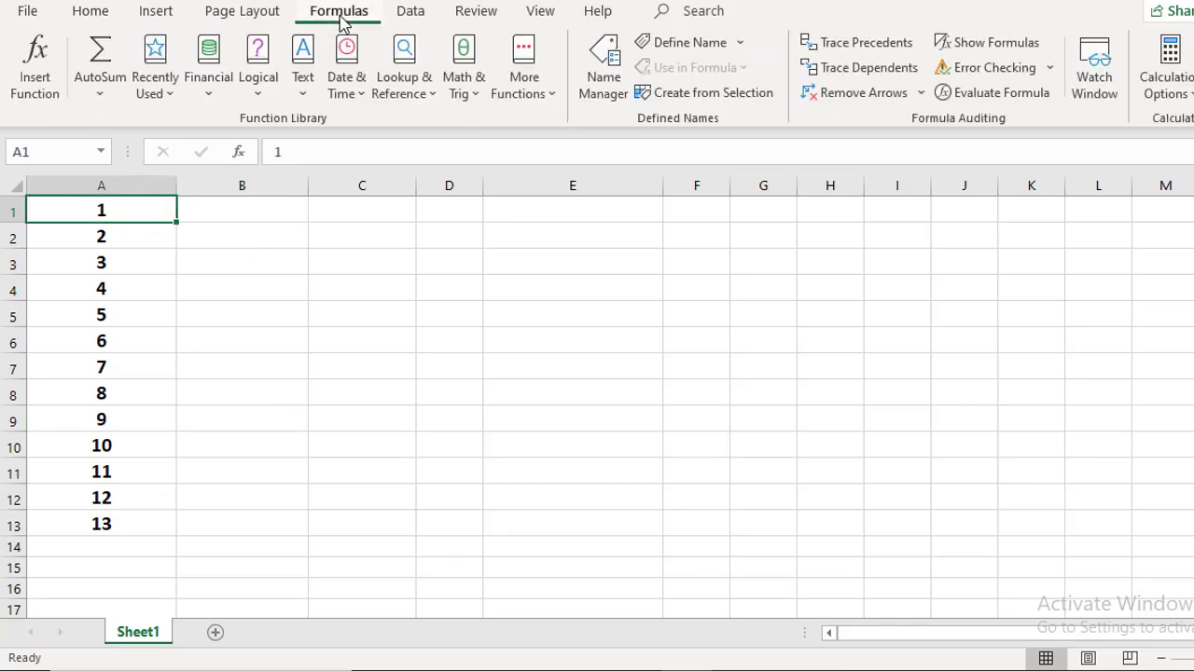
pyautogui.click(101, 102)
pyautogui.click(224, 347)
# - Enter 3255 in cell B2 and 754 in cell C2
pyautogui.click(261, 242)
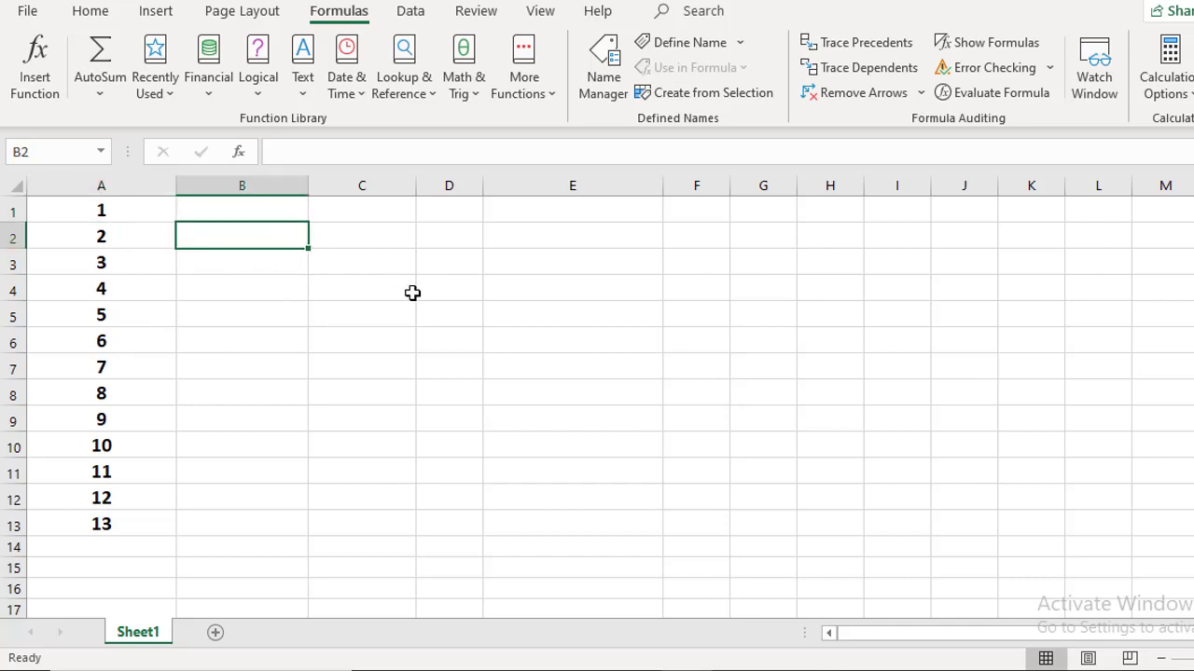
pyautogui.write('325')
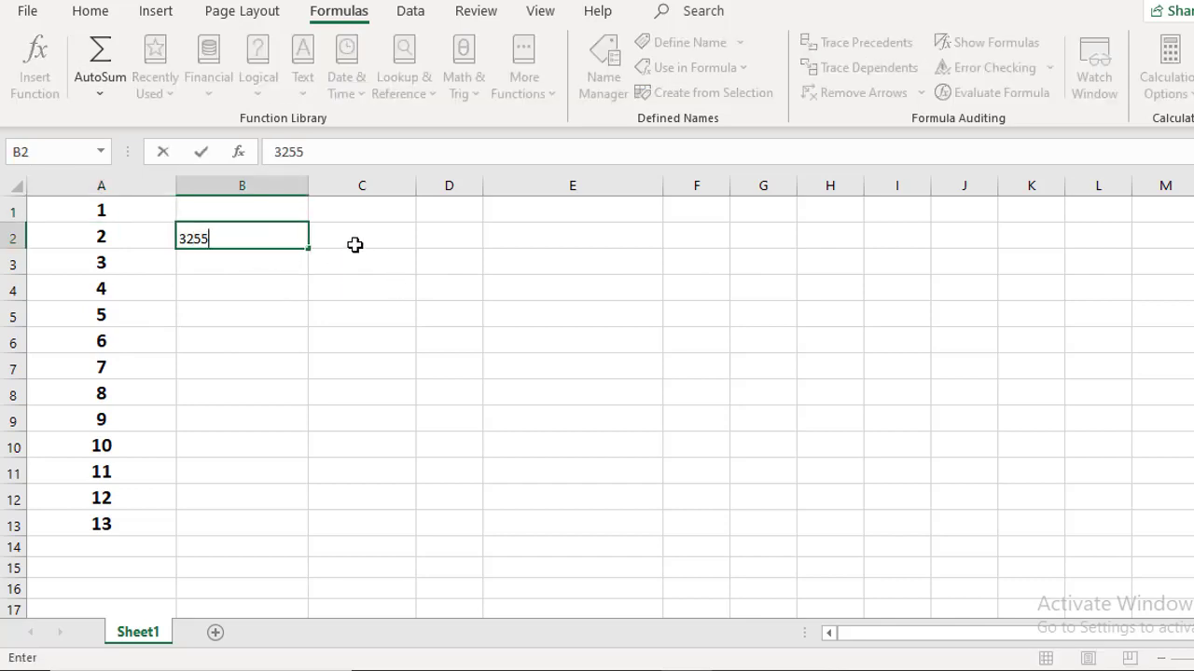
pyautogui.write('5')
pyautogui.click(355, 245)
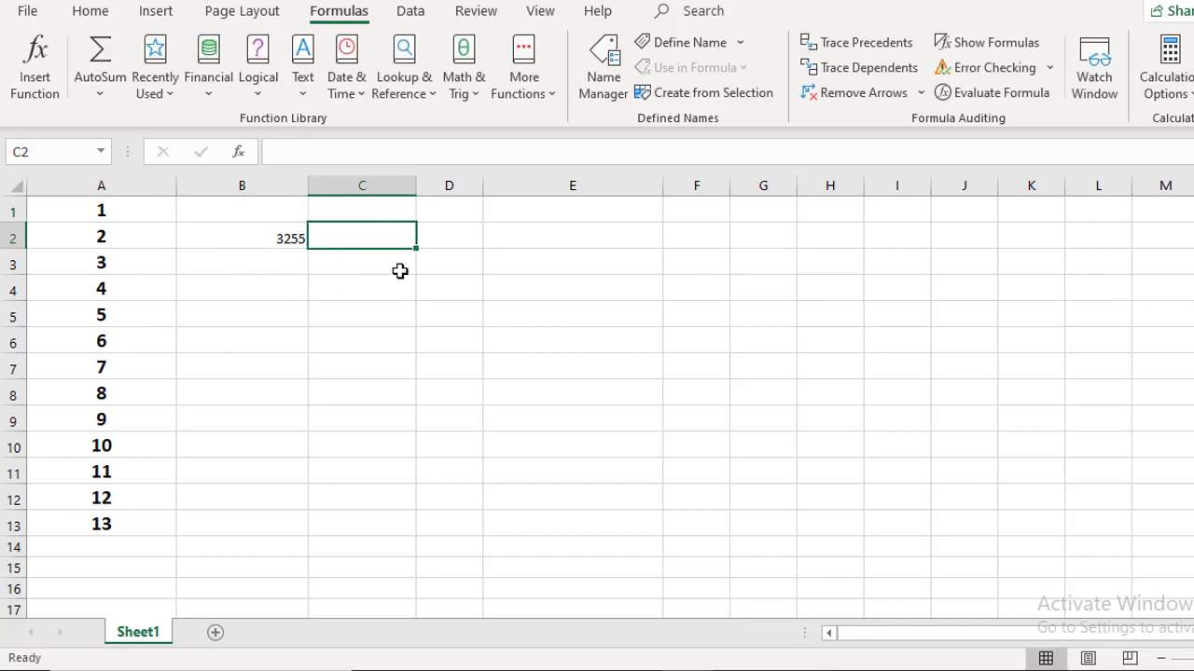
pyautogui.write('754')
pyautogui.click(419, 260)
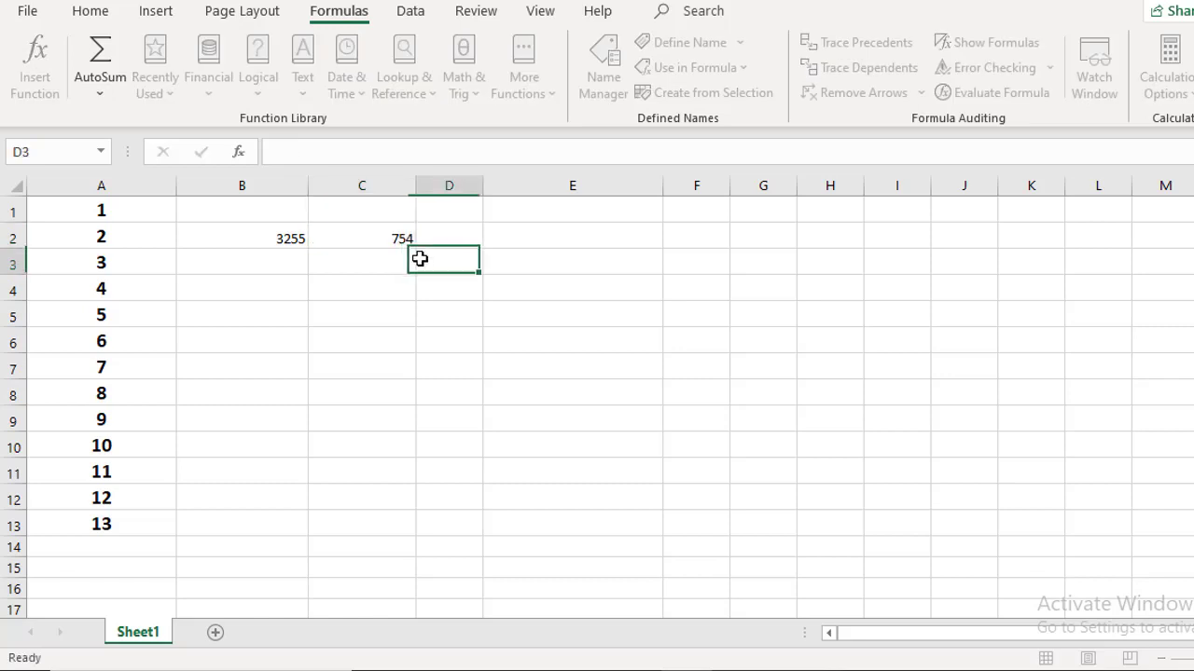
pyautogui.click(362, 245)
pyautogui.click(419, 296)
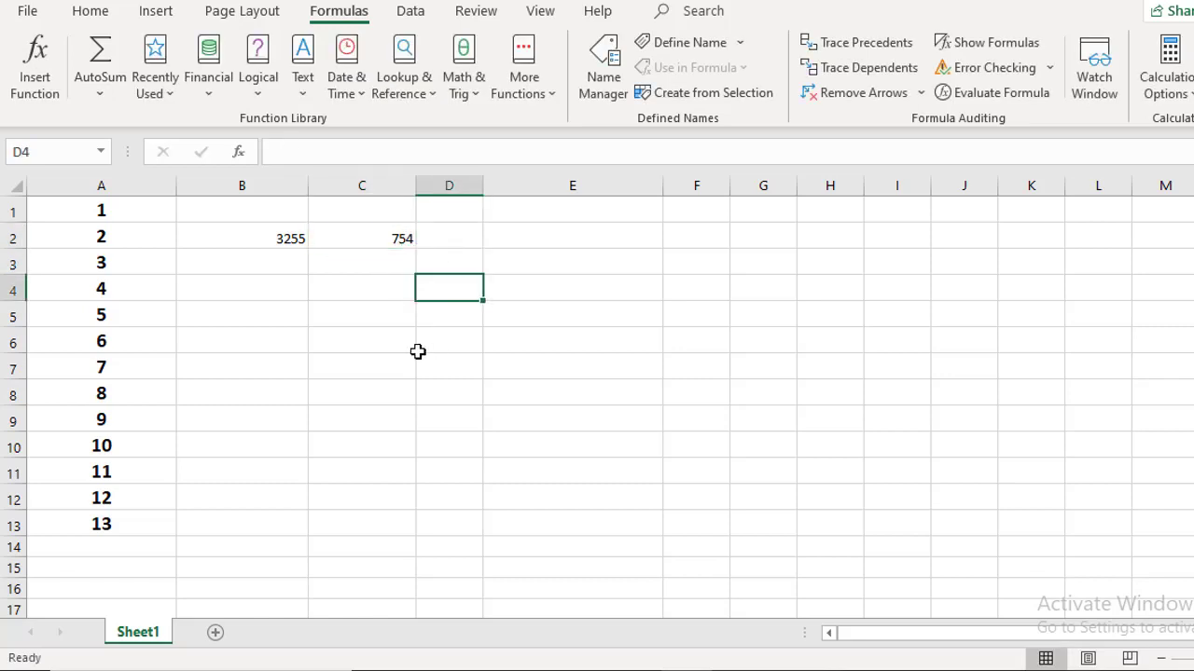
# - Use AutoSum in cell C5 to add cells B2, C2 and A10 with the formula =SUM(B2,C2,A10)
pyautogui.click(331, 317)
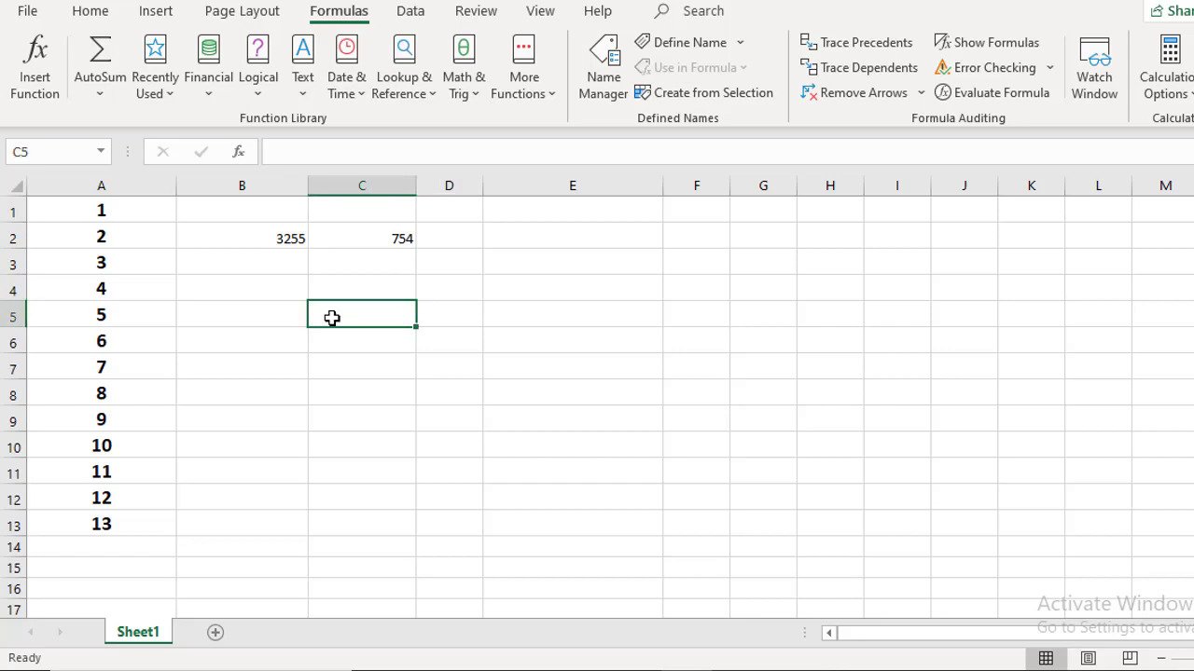
pyautogui.click(100, 94)
pyautogui.click(125, 123)
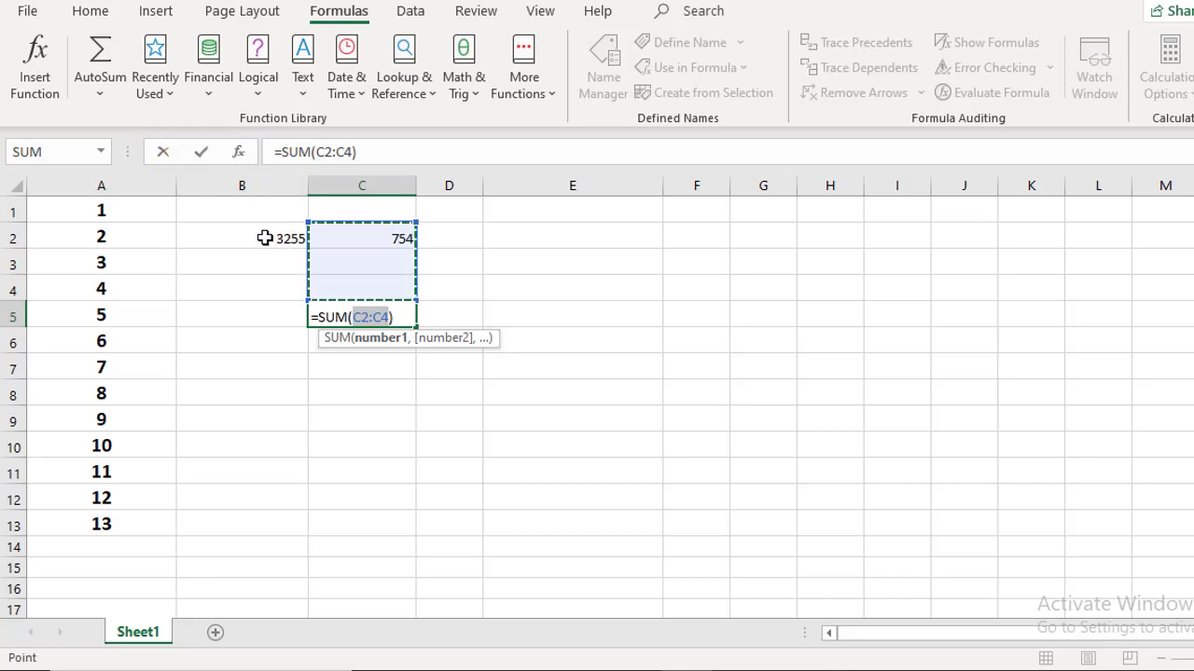
pyautogui.click(265, 238)
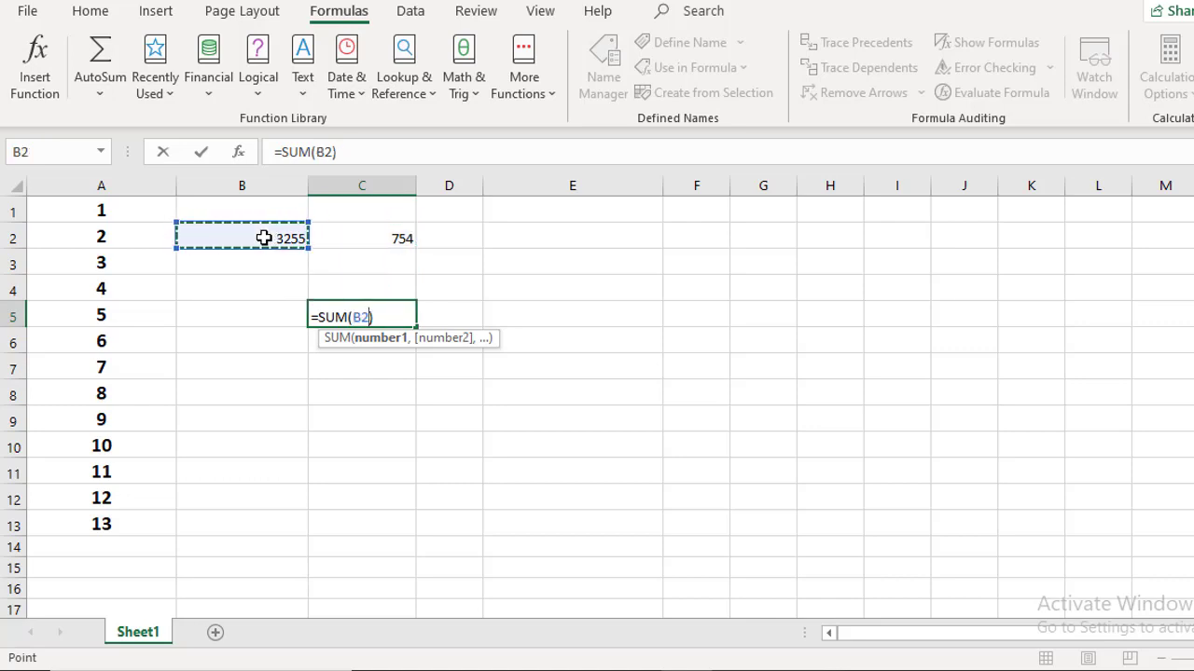
pyautogui.write(',')
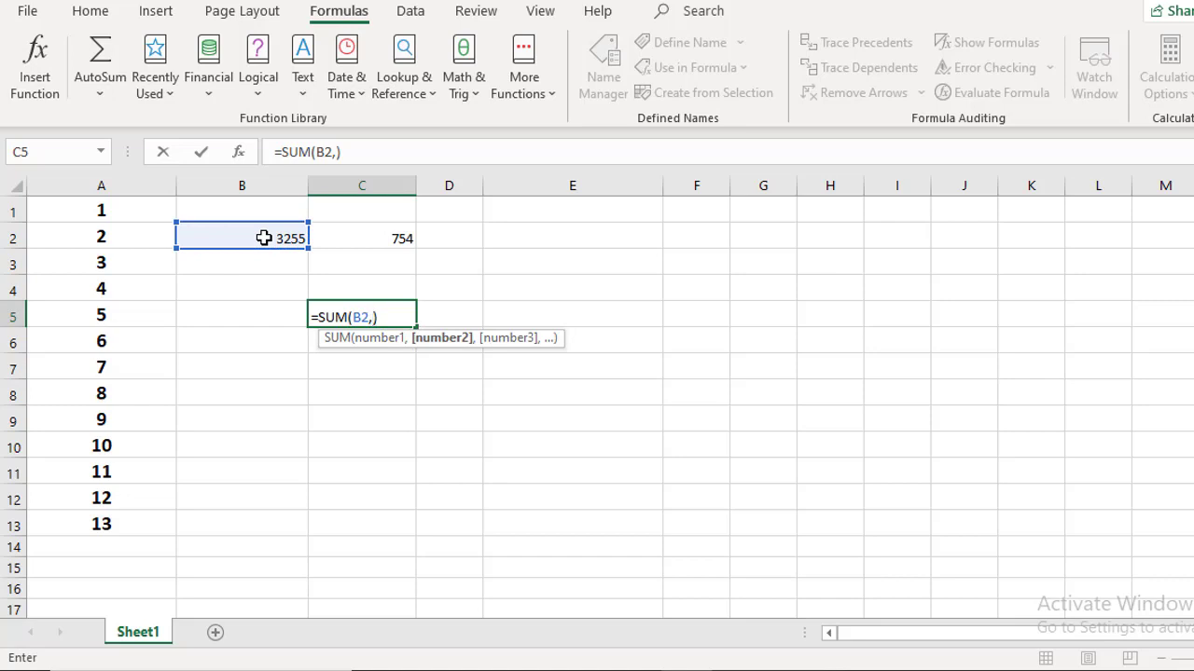
pyautogui.click(363, 239)
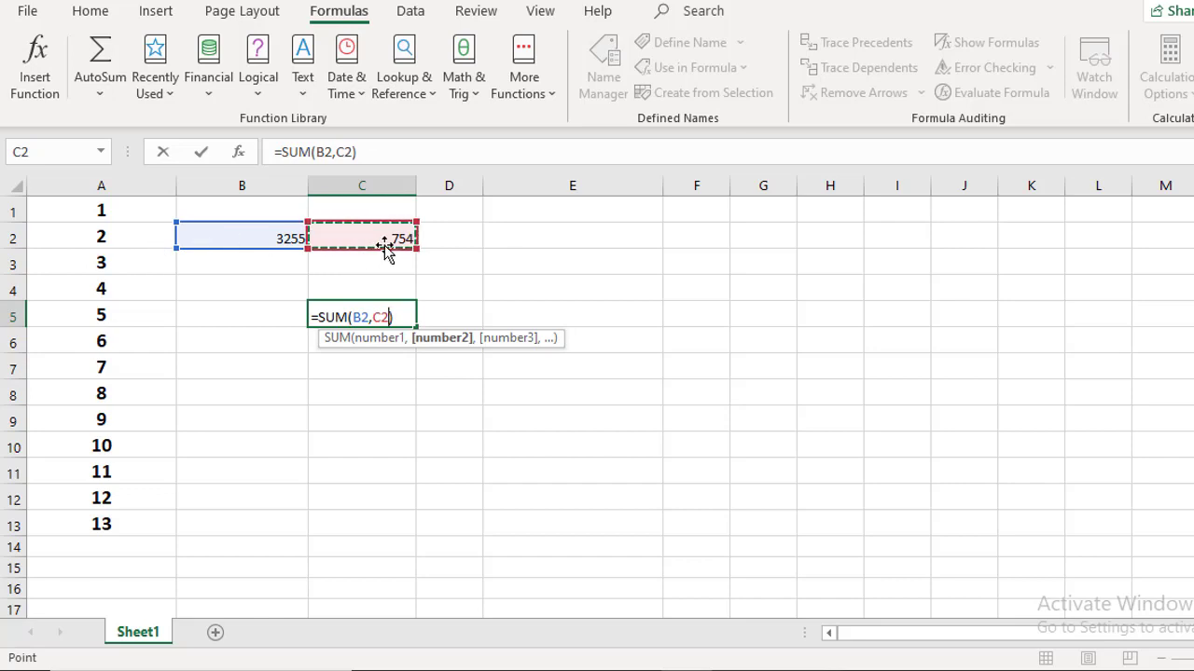
pyautogui.write(',')
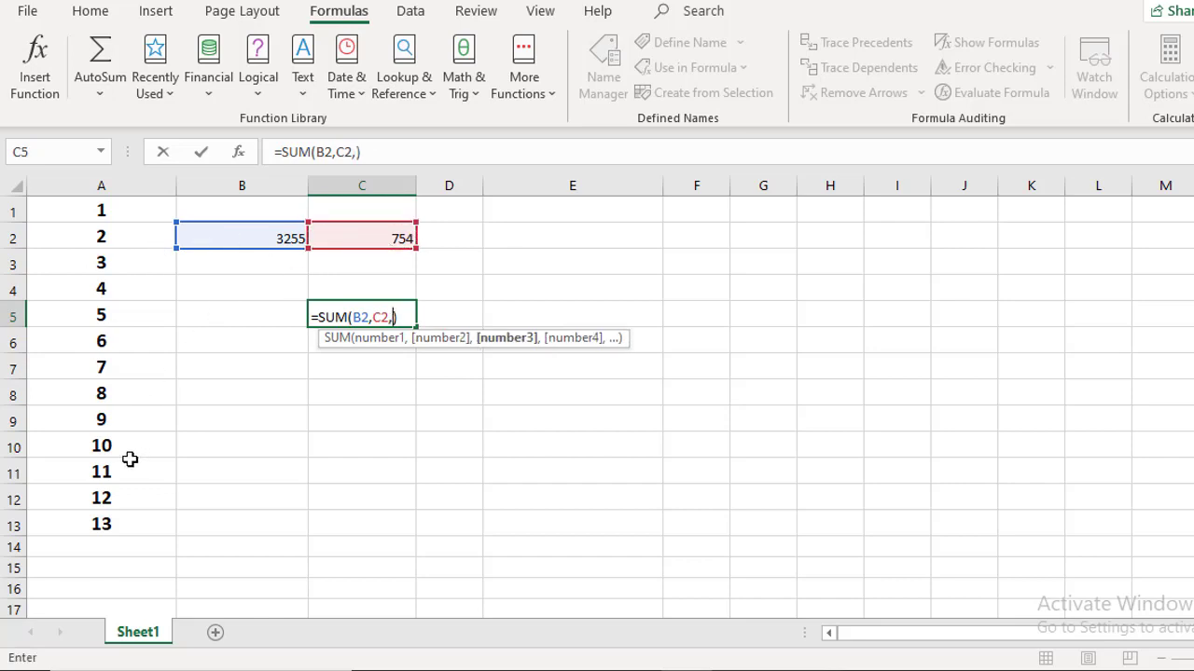
pyautogui.click(101, 445)
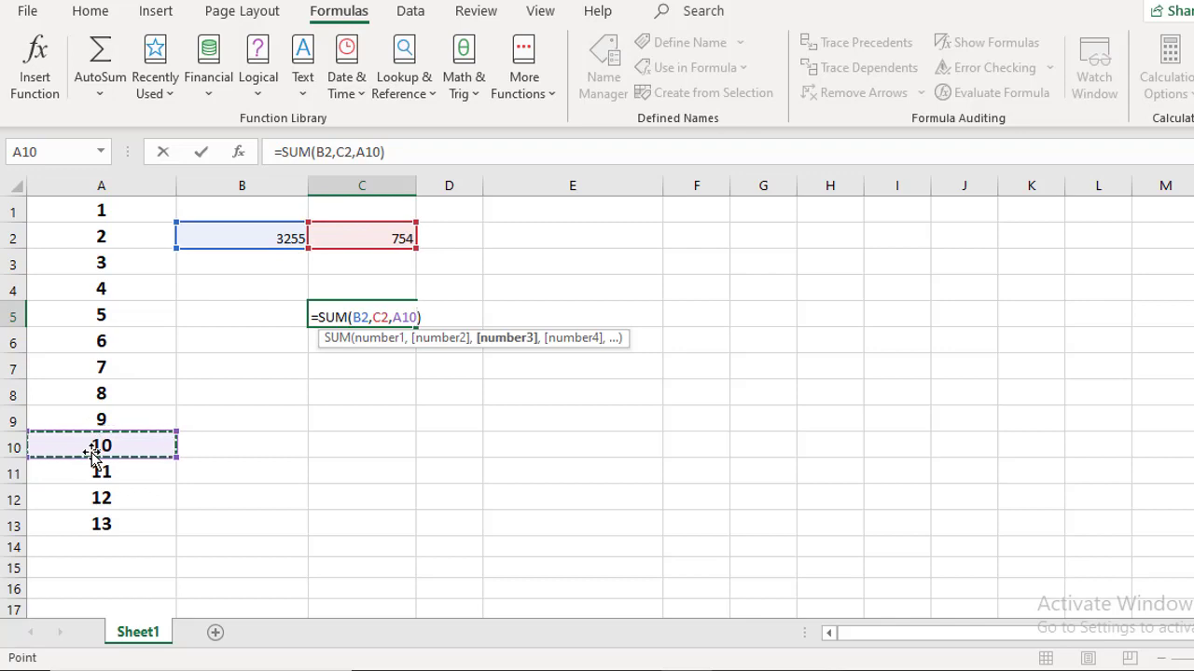
pyautogui.press('Return')
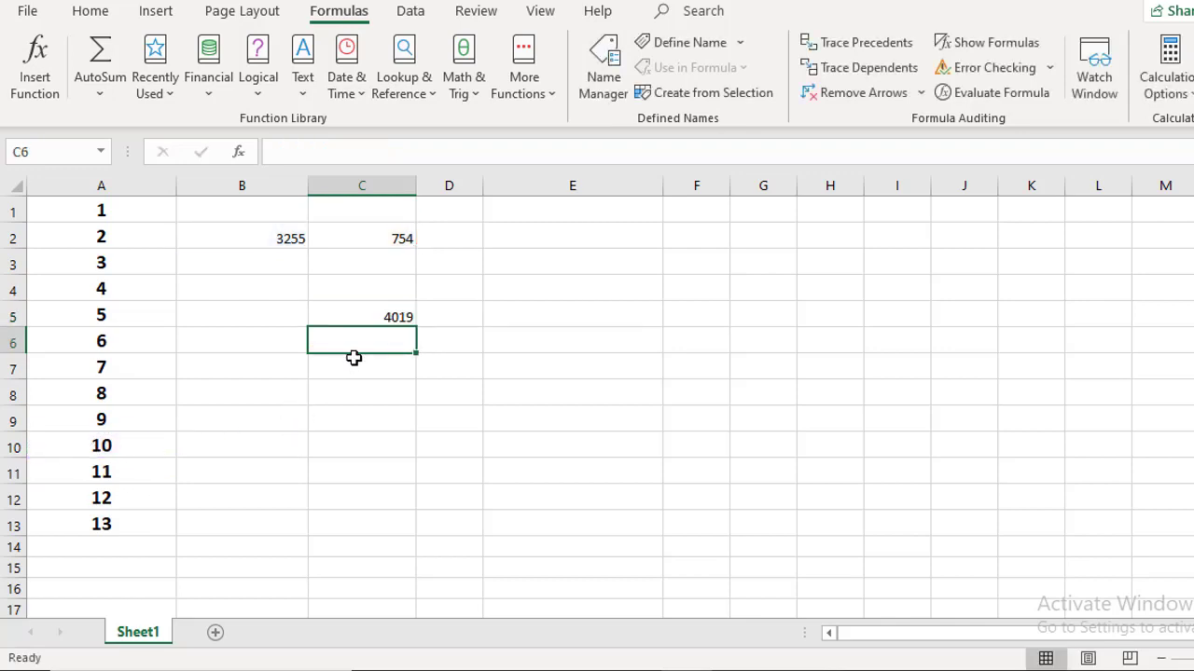
pyautogui.click(366, 318)
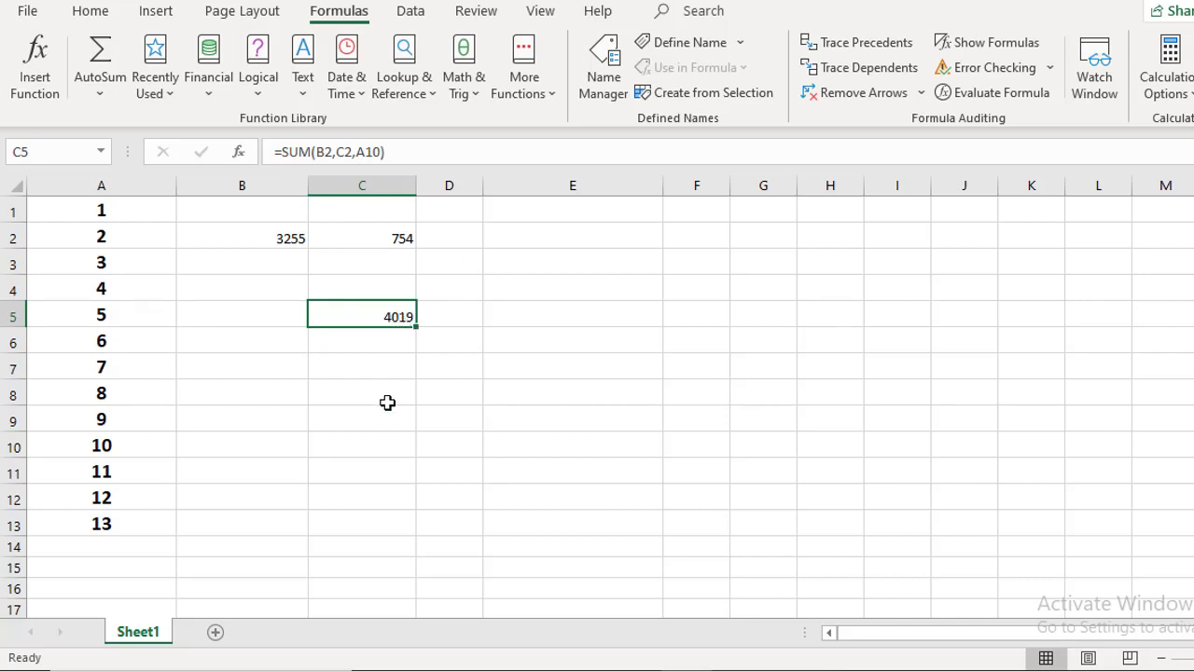
# - Subtract C2 from B2 in cell E4 with the formula =(B2-C2)
pyautogui.click(521, 290)
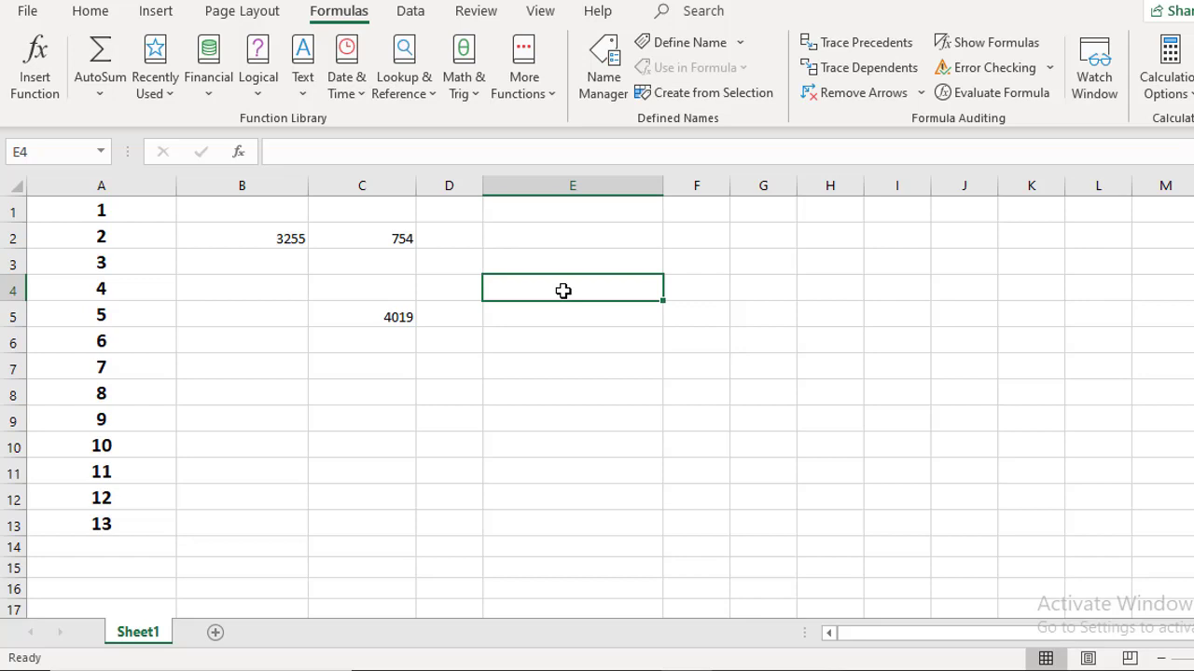
pyautogui.write('0')
pyautogui.press('BackSpace')
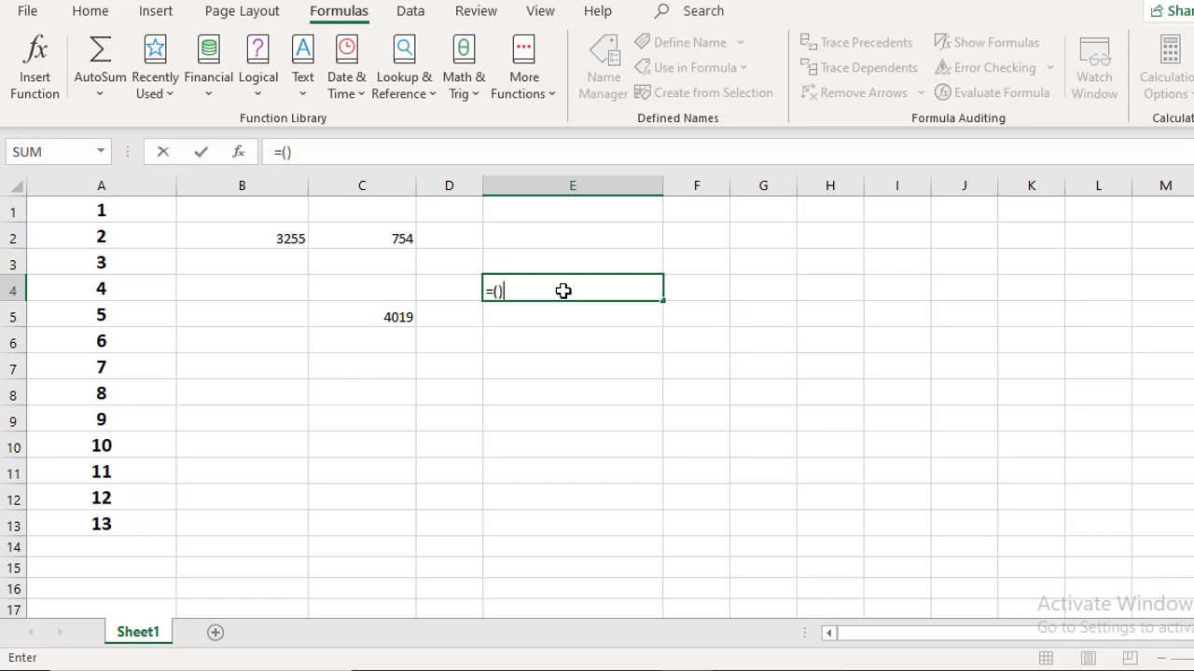
pyautogui.press('Return')
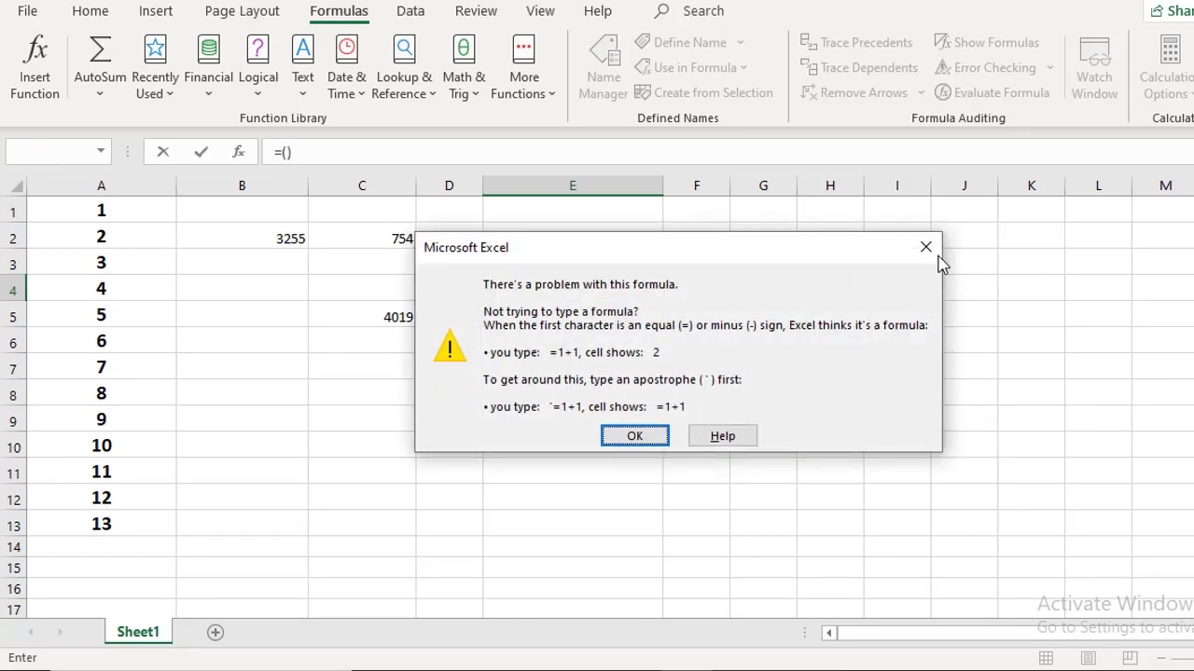
pyautogui.click(638, 435)
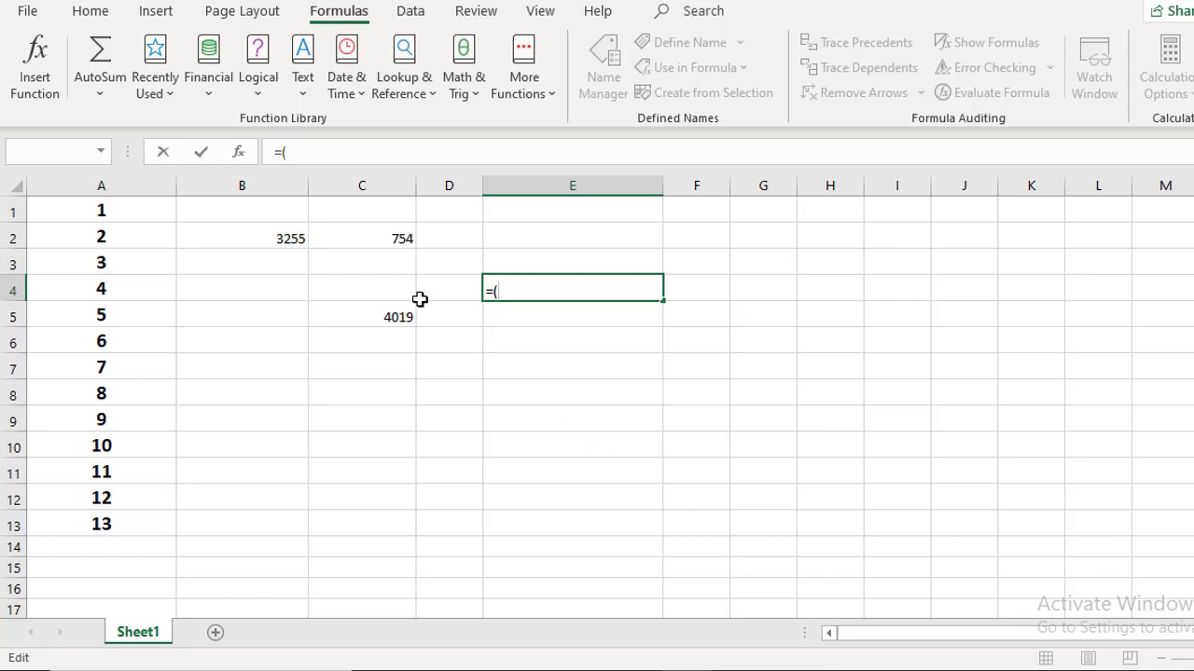
pyautogui.click(285, 238)
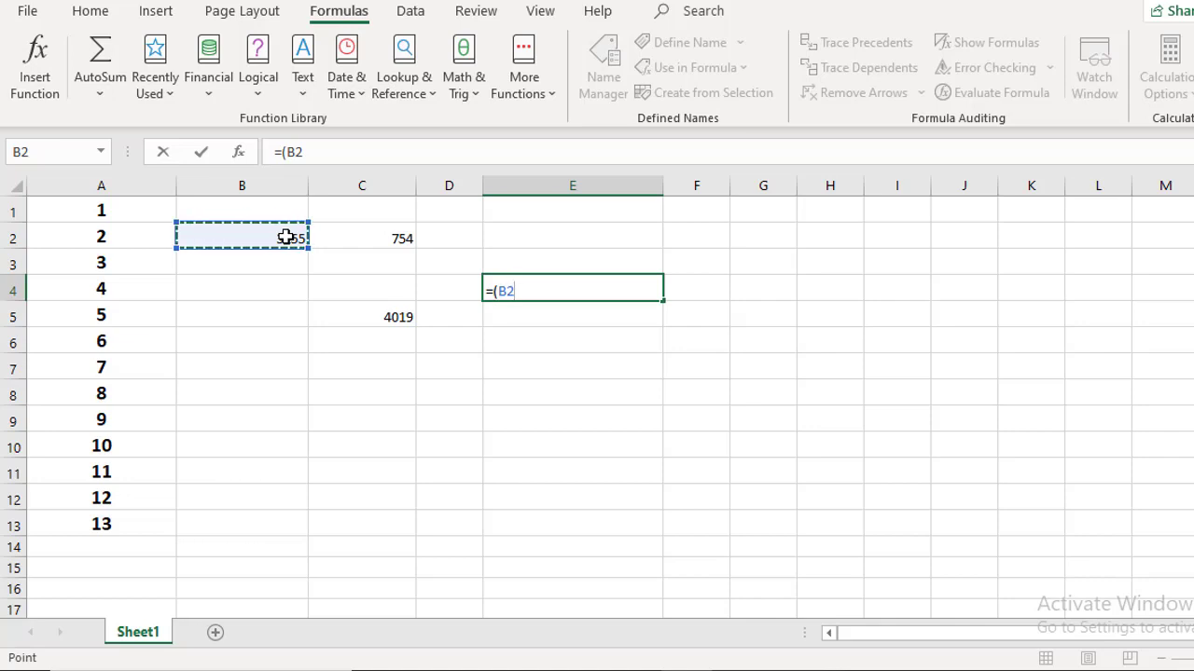
pyautogui.write('=')
pyautogui.press('BackSpace')
pyautogui.write('0-')
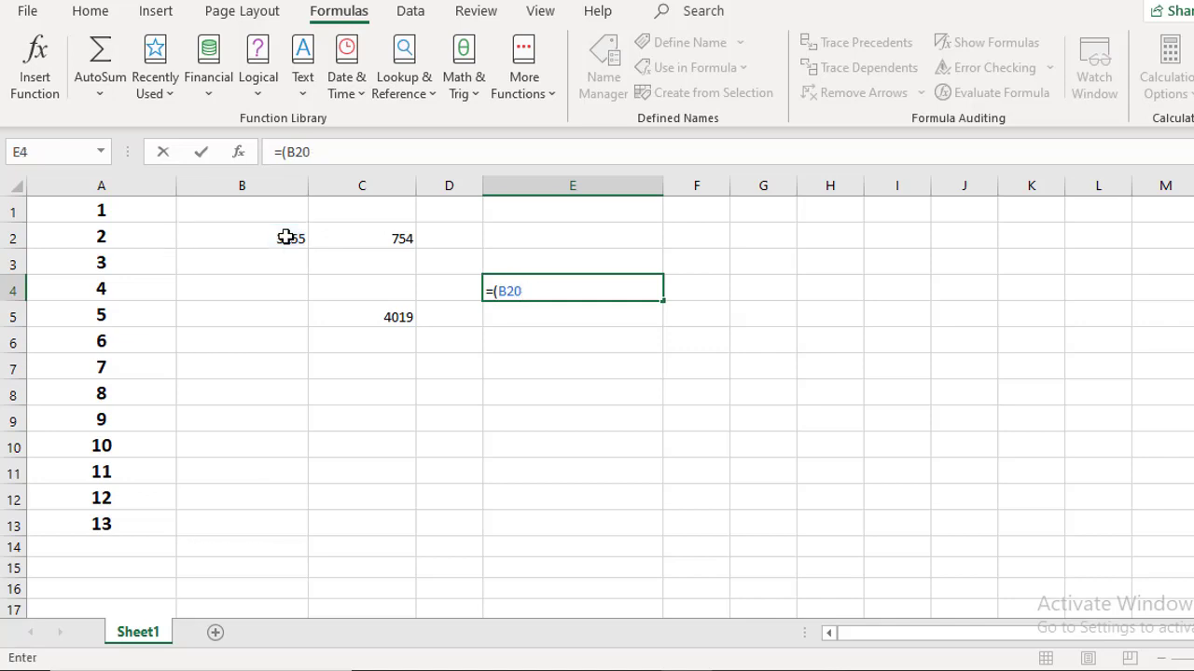
pyautogui.press('BackSpace')
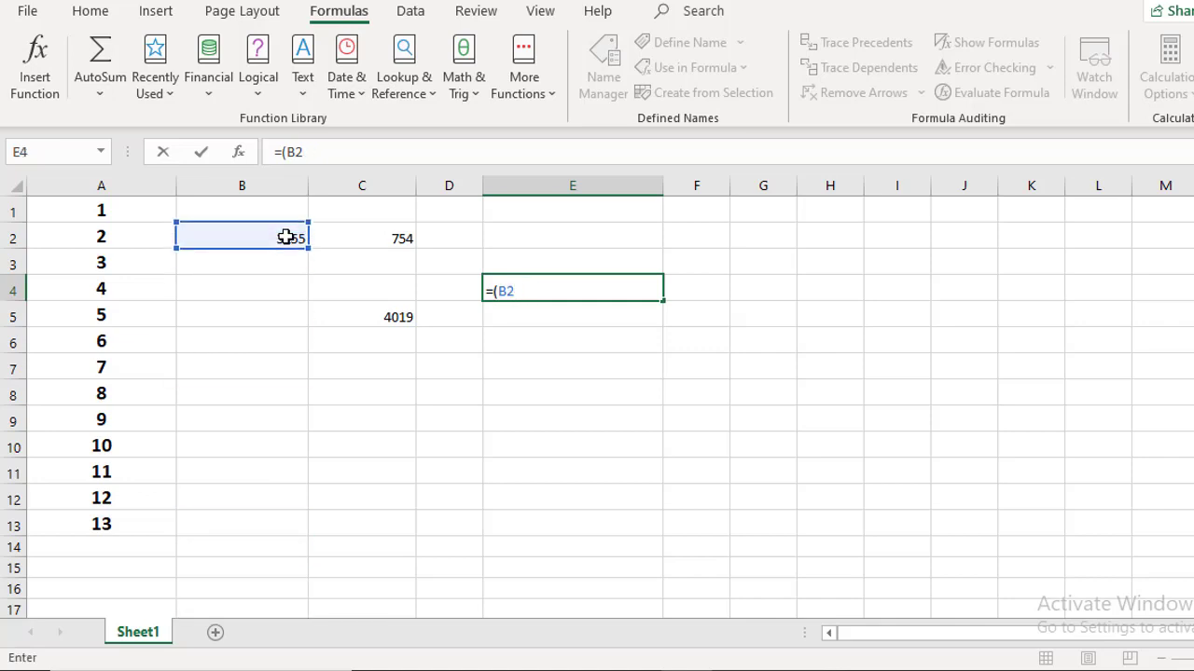
pyautogui.write('-')
pyautogui.click(392, 238)
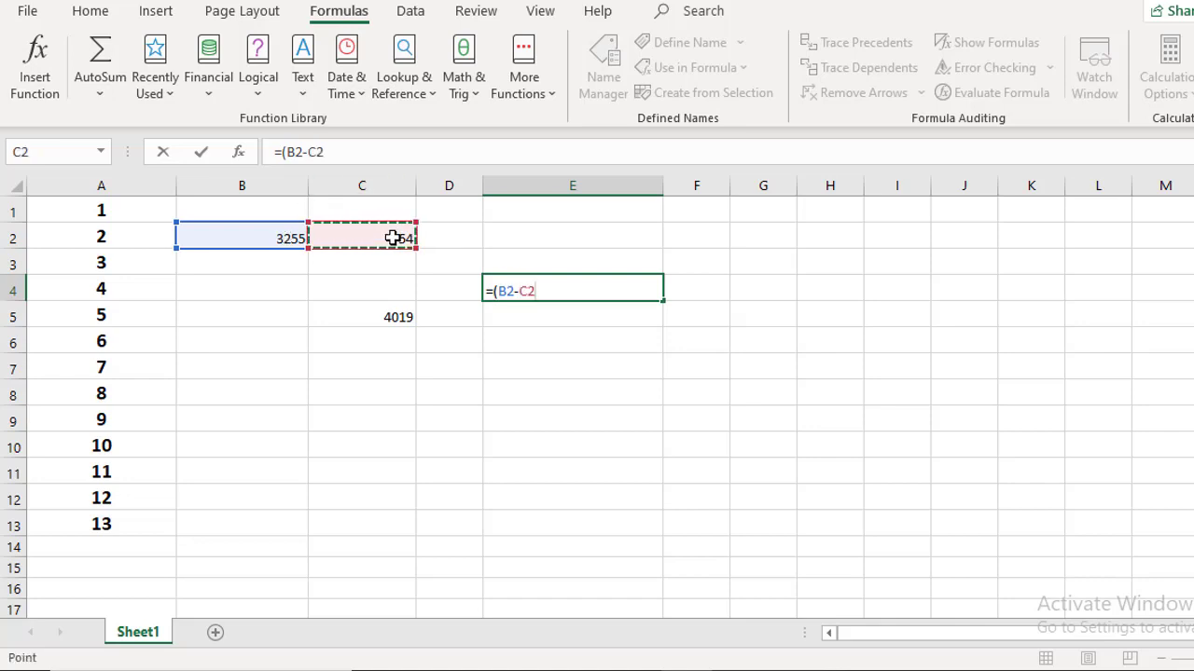
pyautogui.write(')')
pyautogui.press('Return')
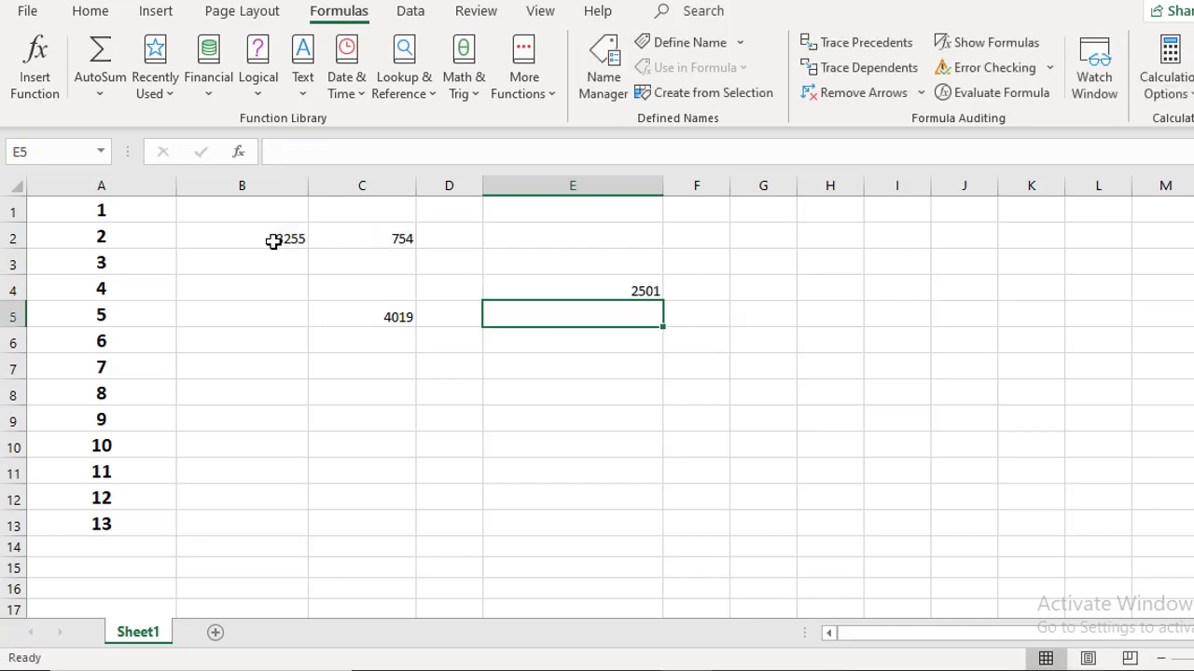
pyautogui.click(629, 291)
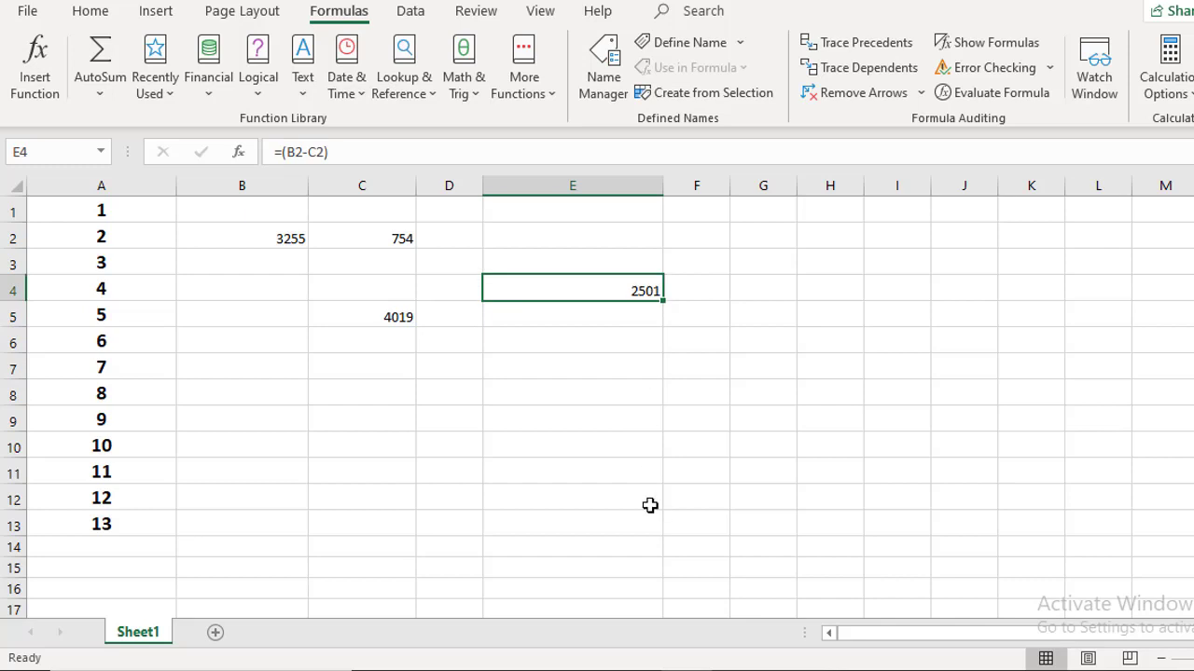
# - Multiply B2 by C2 in cell E5 with the formula =(B2*C2)
pyautogui.click(547, 320)
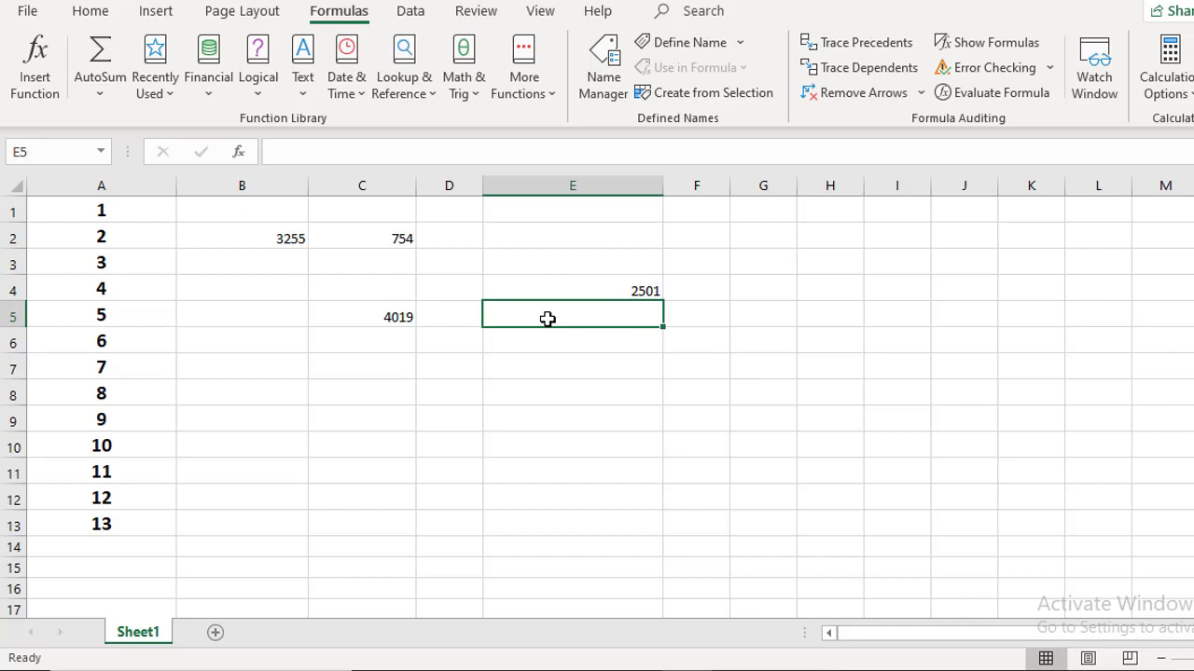
pyautogui.write('=(')
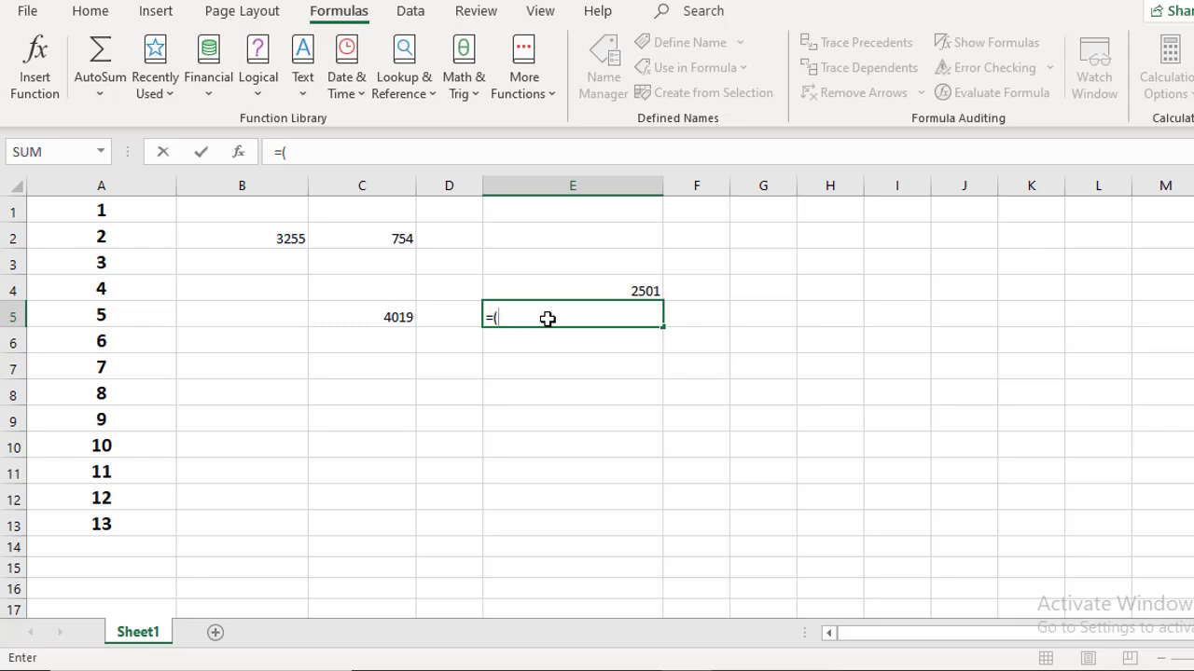
pyautogui.click(267, 236)
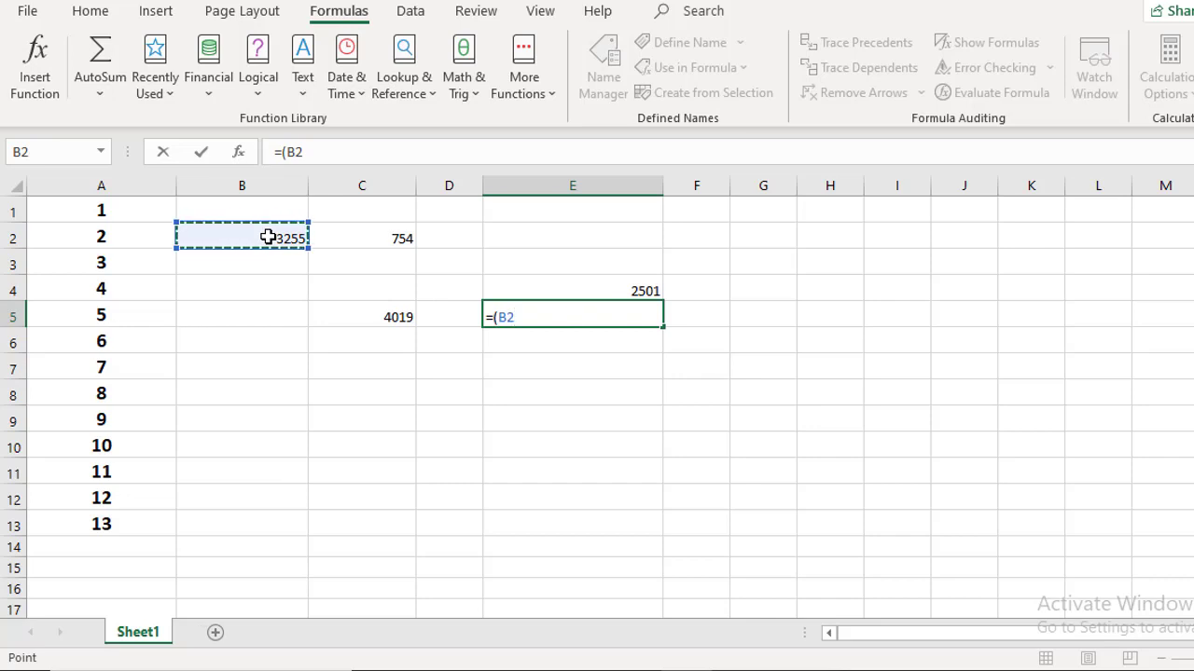
pyautogui.write('*')
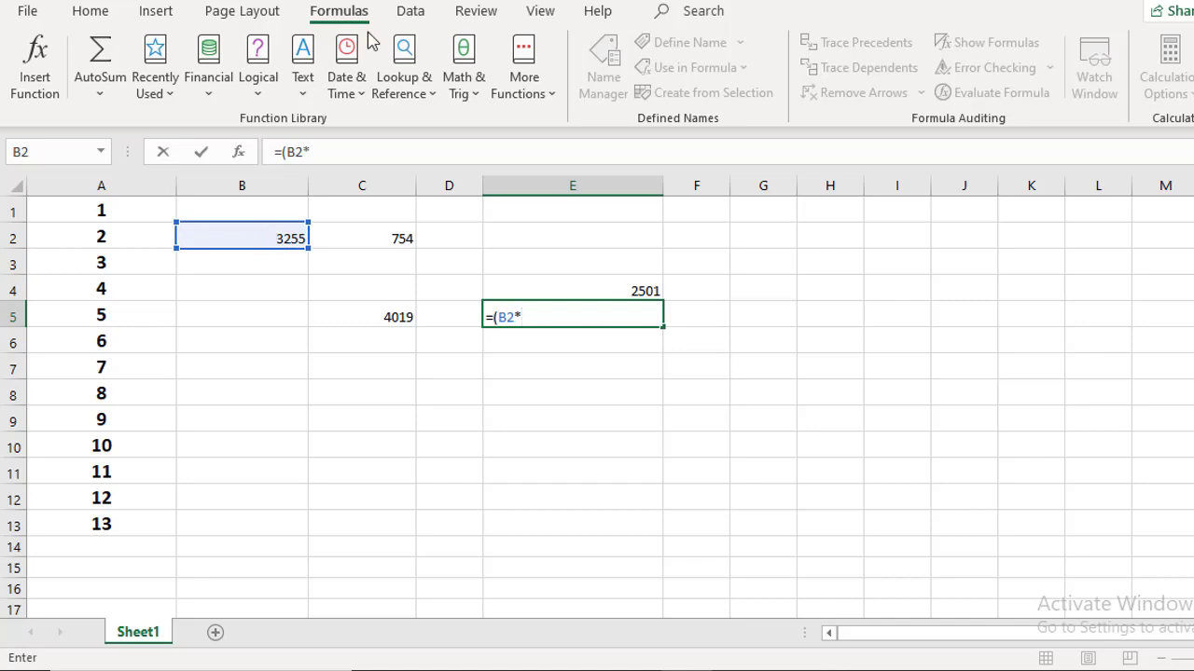
pyautogui.click(363, 229)
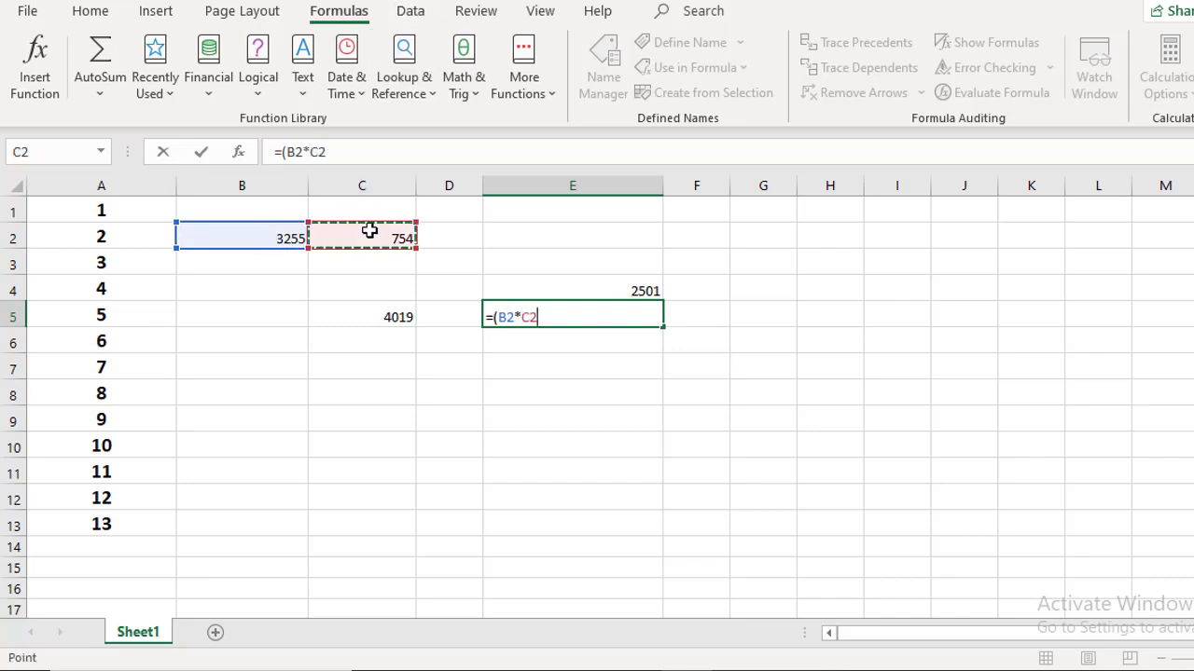
pyautogui.press('Return')
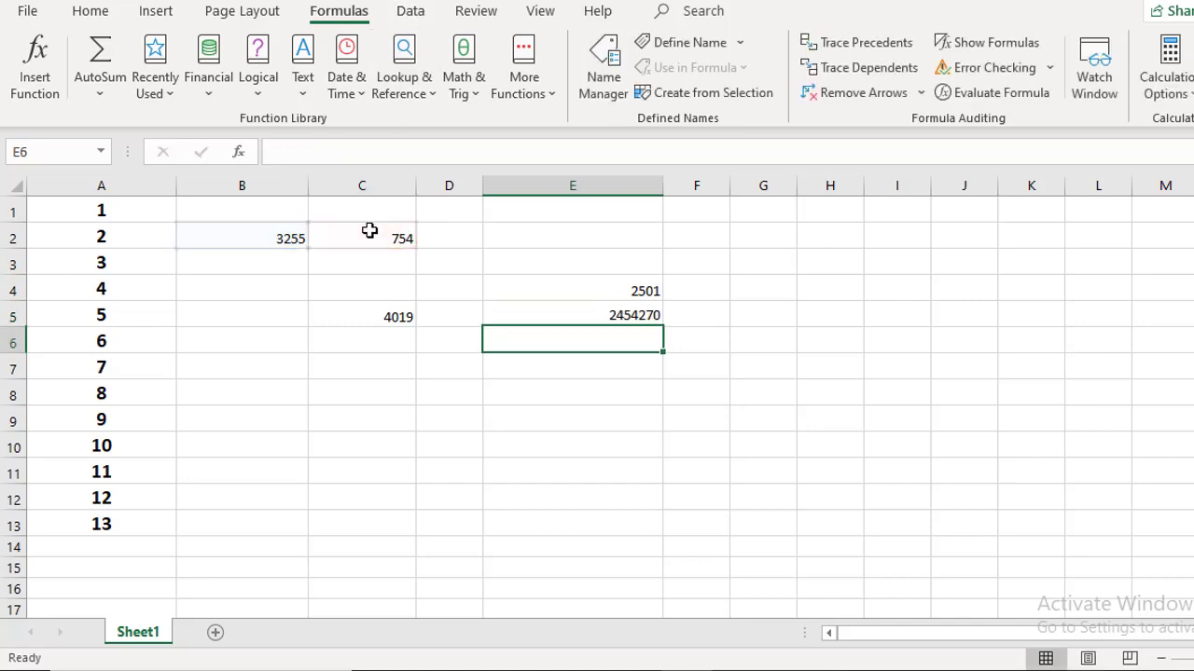
# - Divide C2 by B2 in cell E6 with the formula =(C2/B2)
pyautogui.click(643, 297)
pyautogui.click(636, 317)
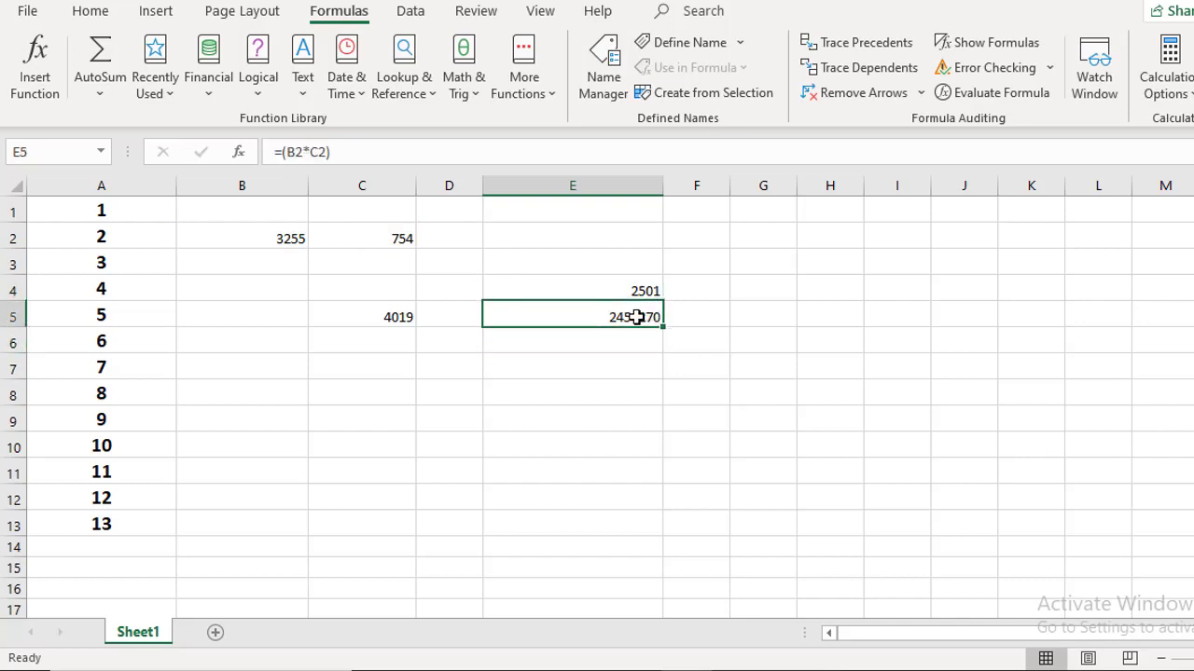
pyautogui.click(635, 353)
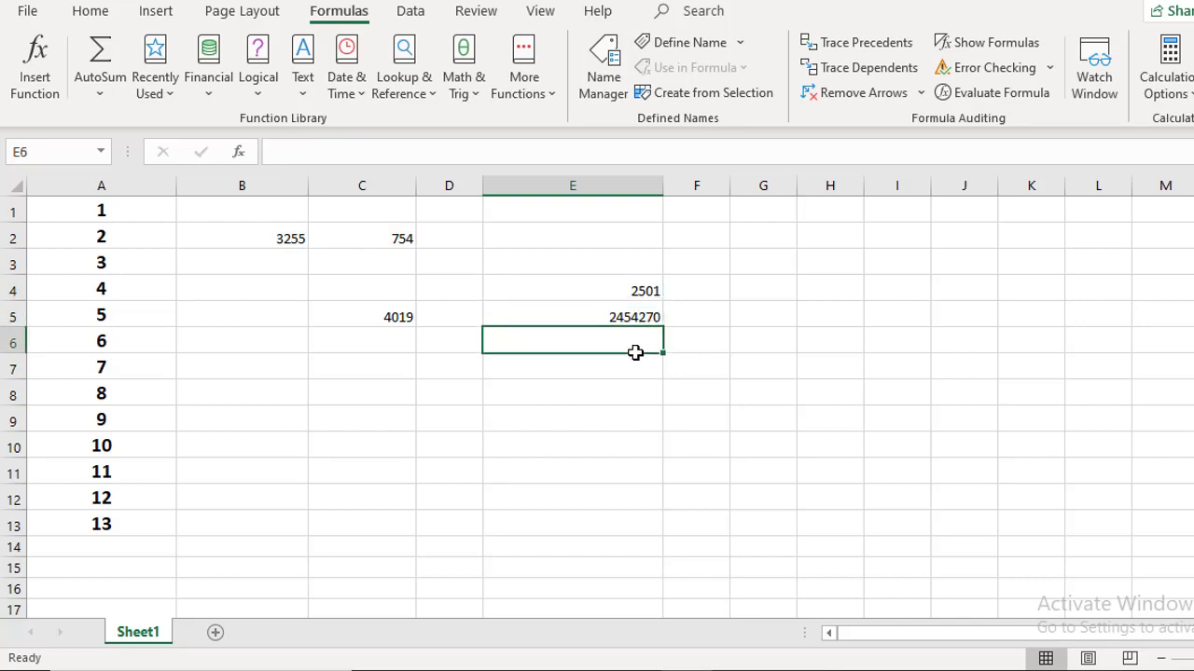
pyautogui.write('-')
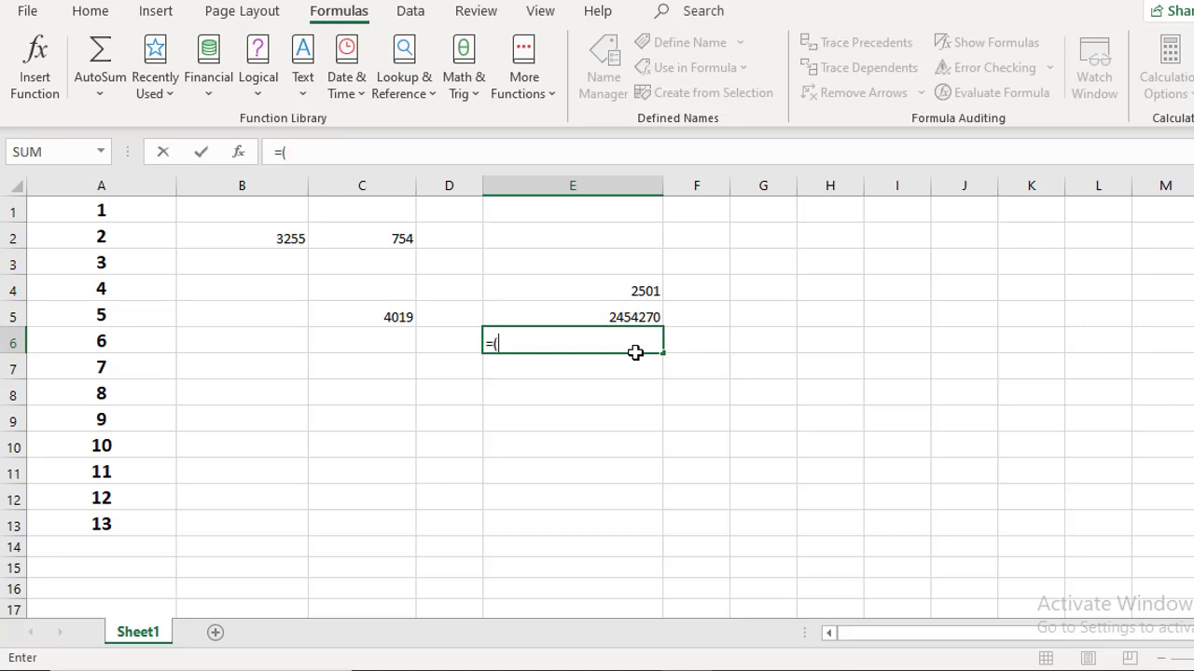
pyautogui.click(341, 231)
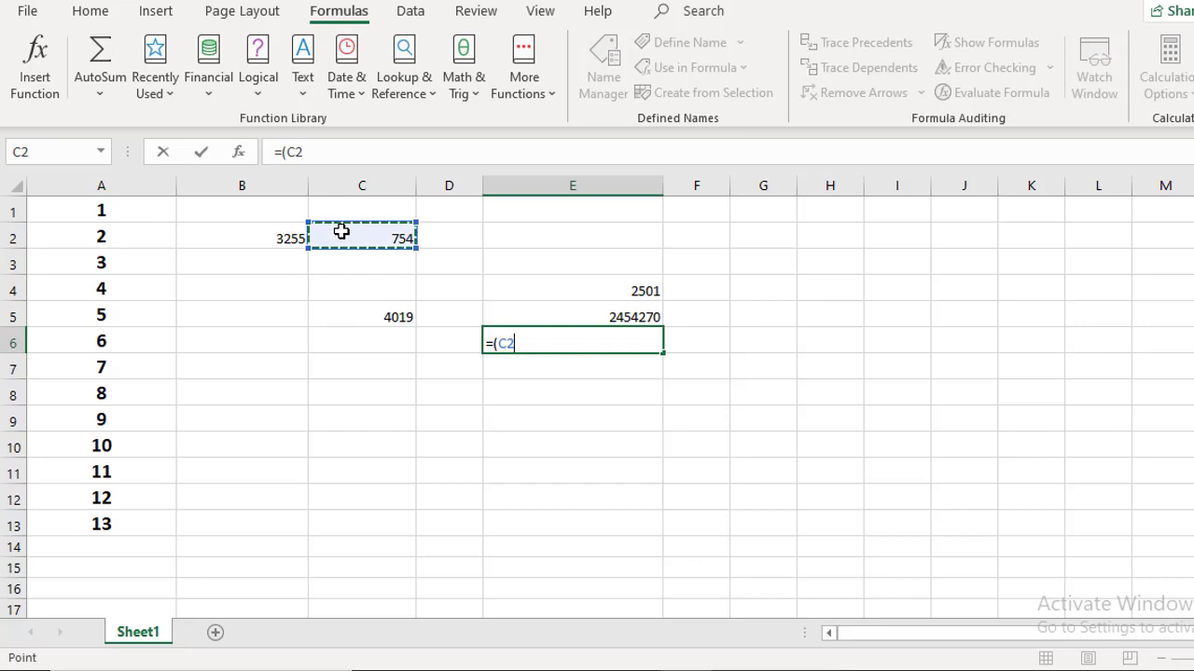
pyautogui.click(298, 232)
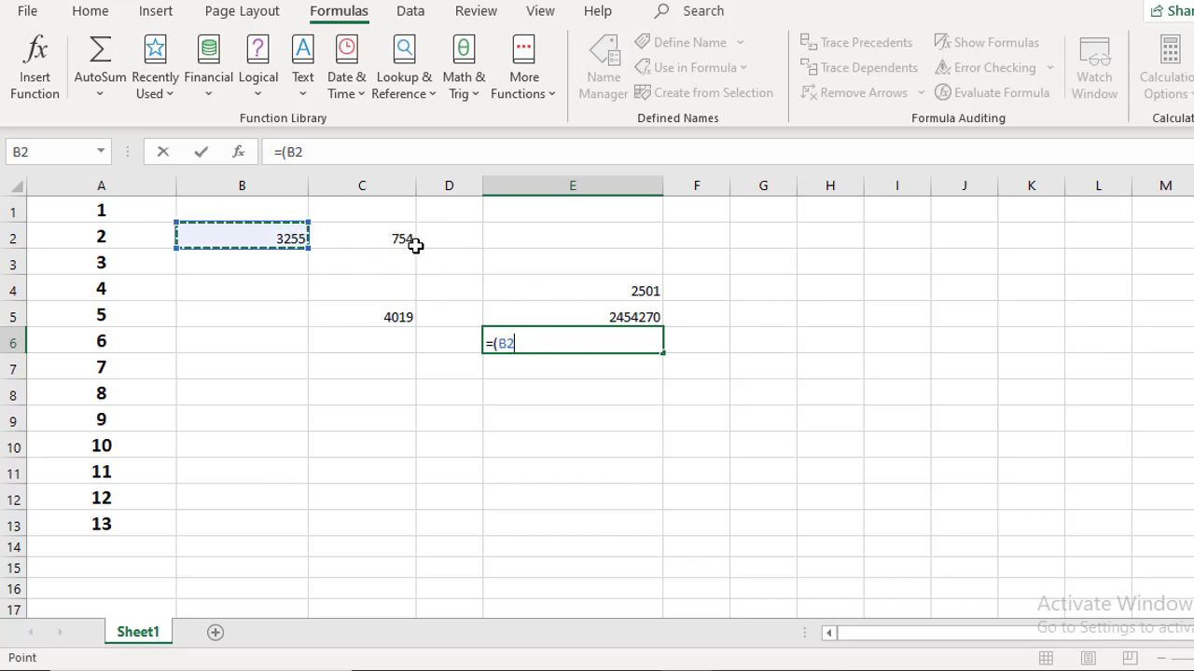
pyautogui.click(415, 245)
pyautogui.write('/')
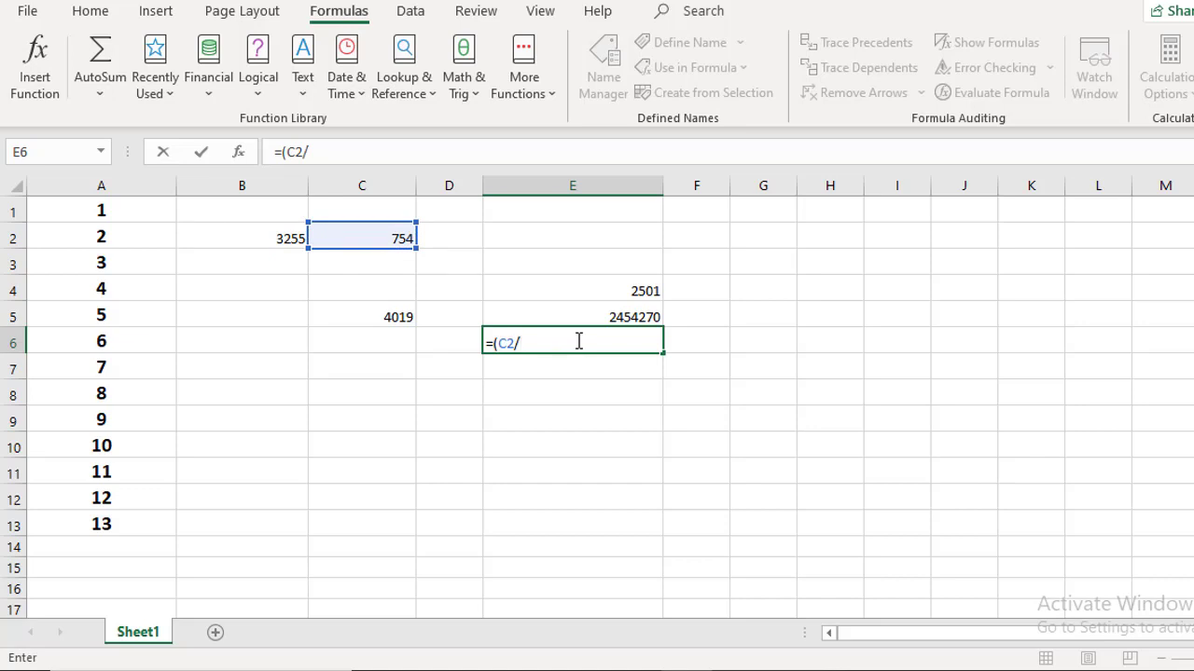
pyautogui.click(283, 237)
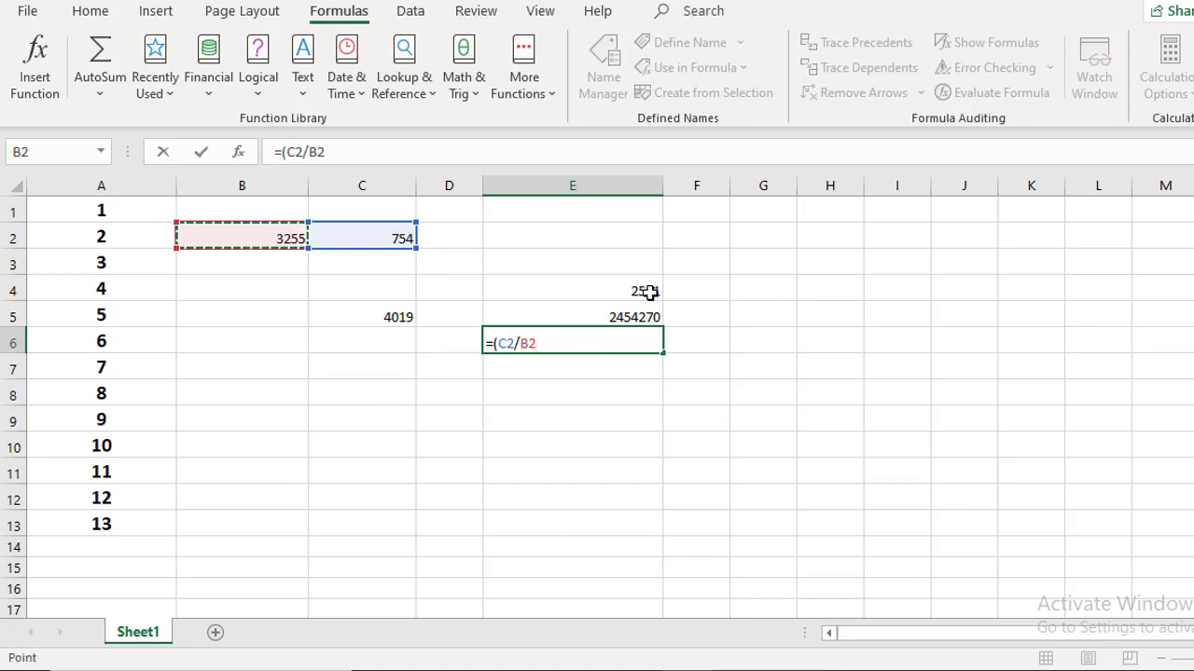
pyautogui.write(')')
pyautogui.press('Return')
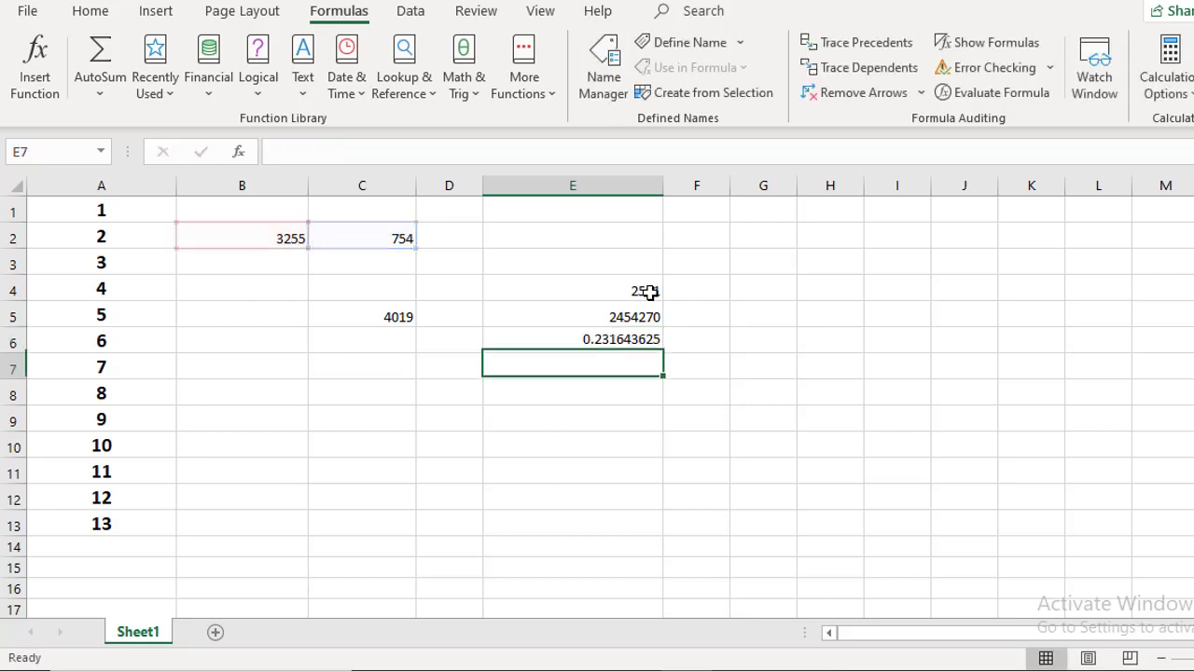
pyautogui.click(621, 345)
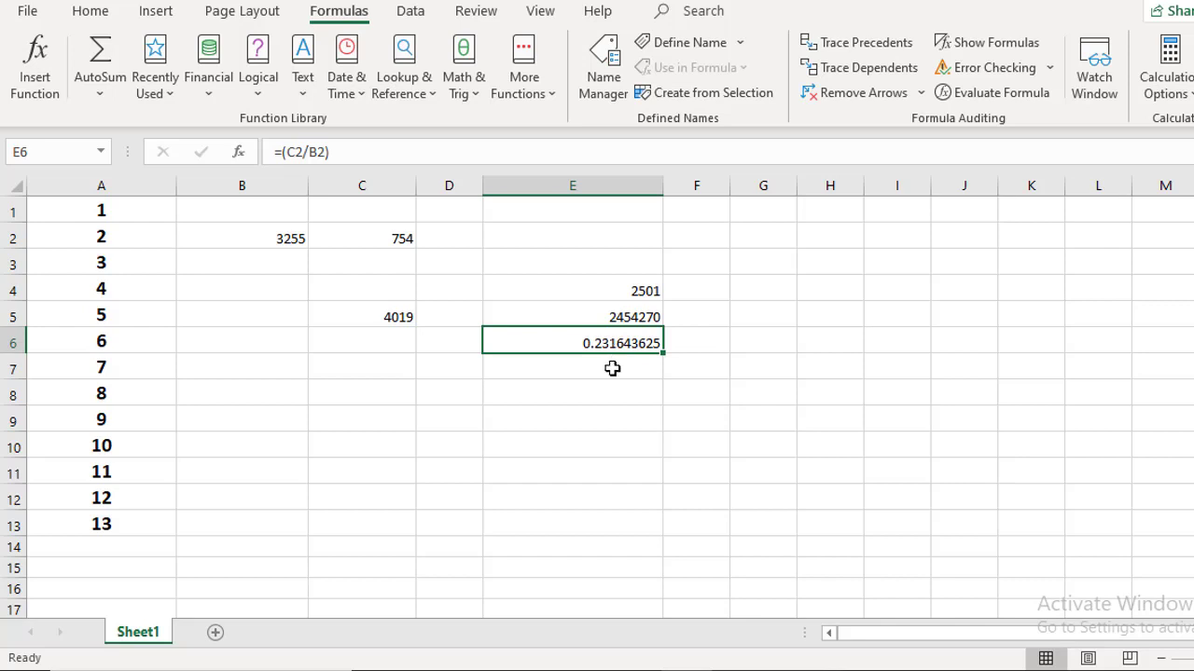
pyautogui.click(611, 369)
pyautogui.moveTo(111, 212); pyautogui.dragTo(100, 524)
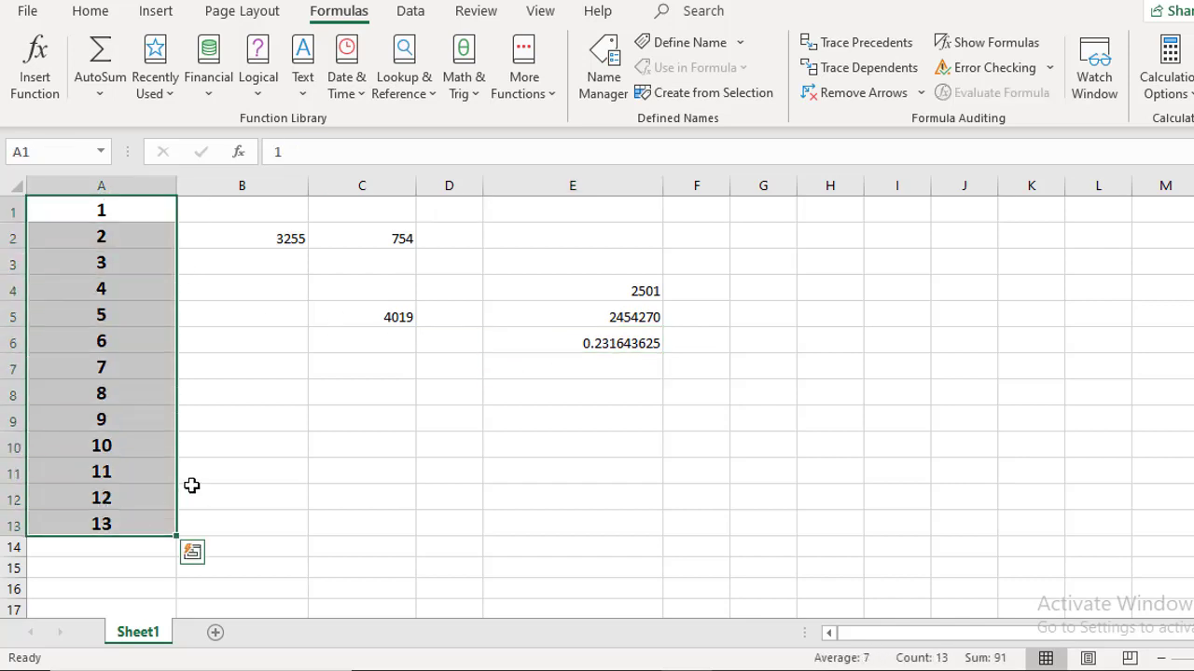
pyautogui.click(183, 230)
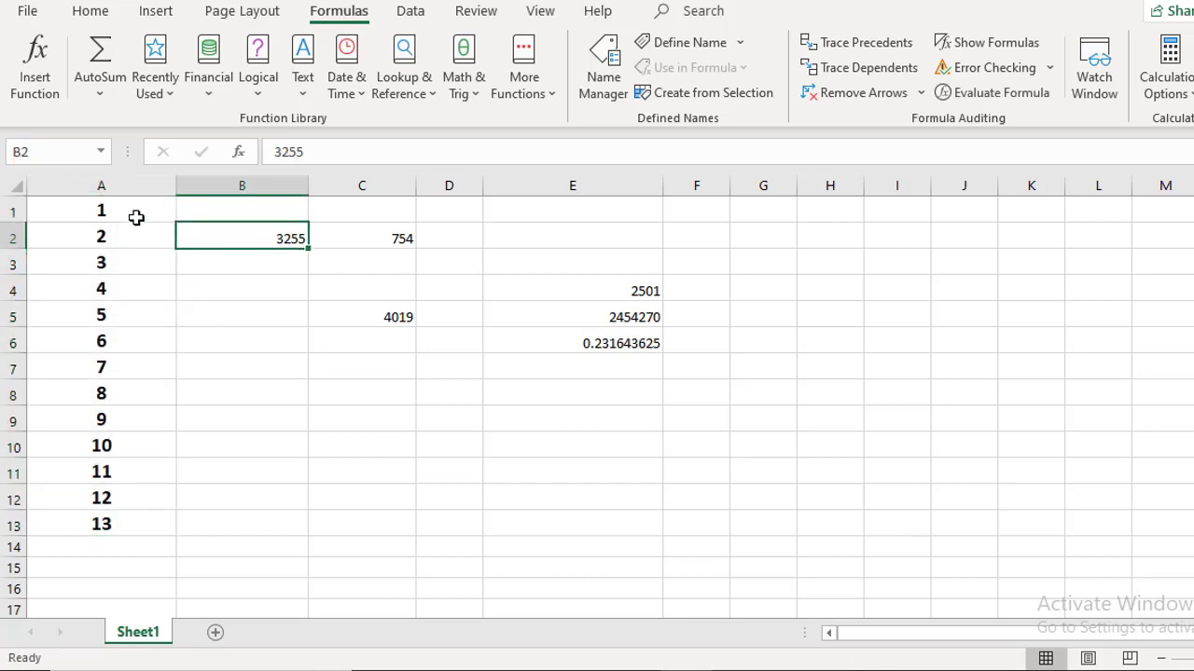
pyautogui.click(245, 522)
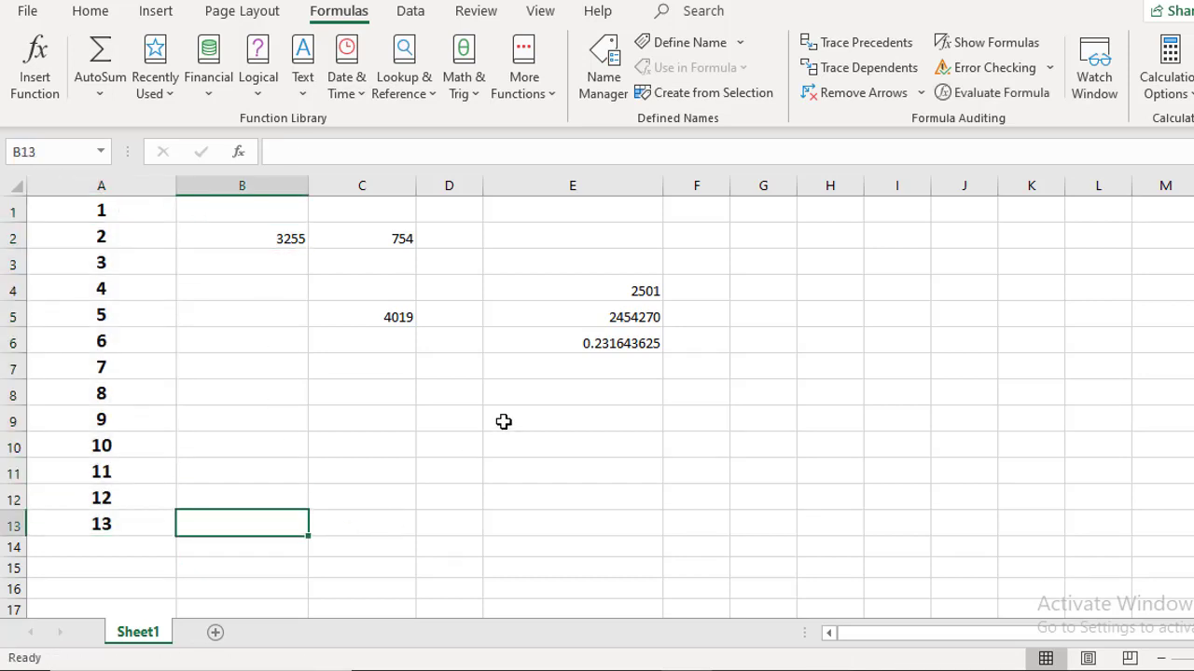
pyautogui.click(585, 371)
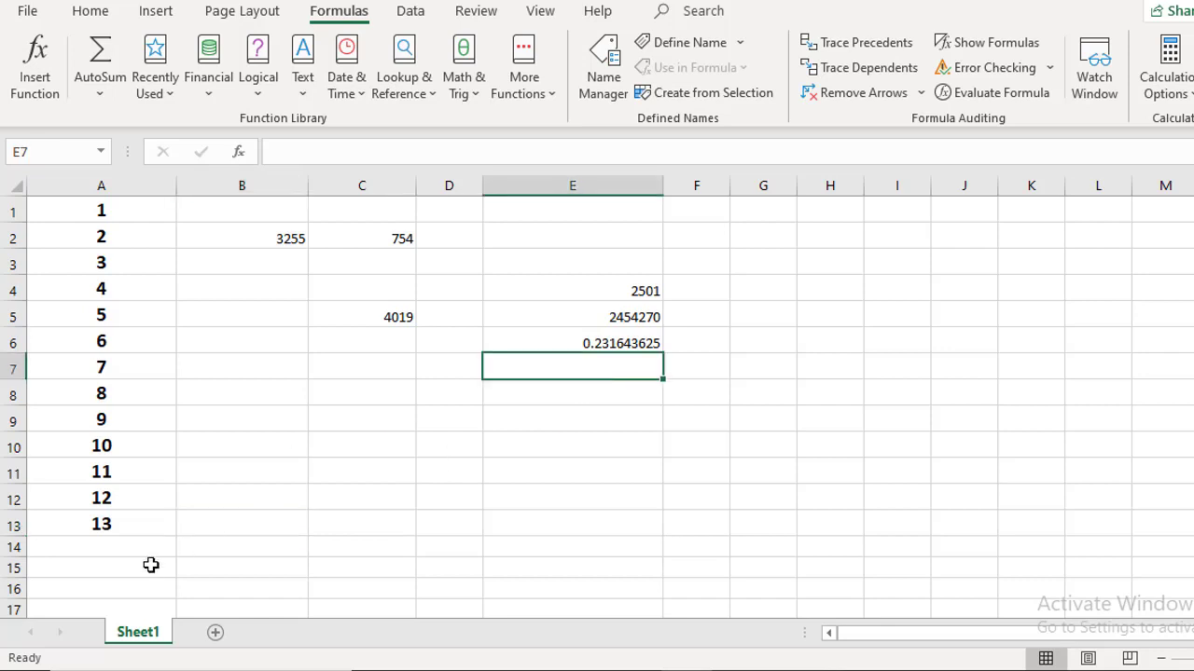
# - Calculate the average of the numbers in column A in cell B13 with =AVERAGE(A1:A13)
pyautogui.click(221, 522)
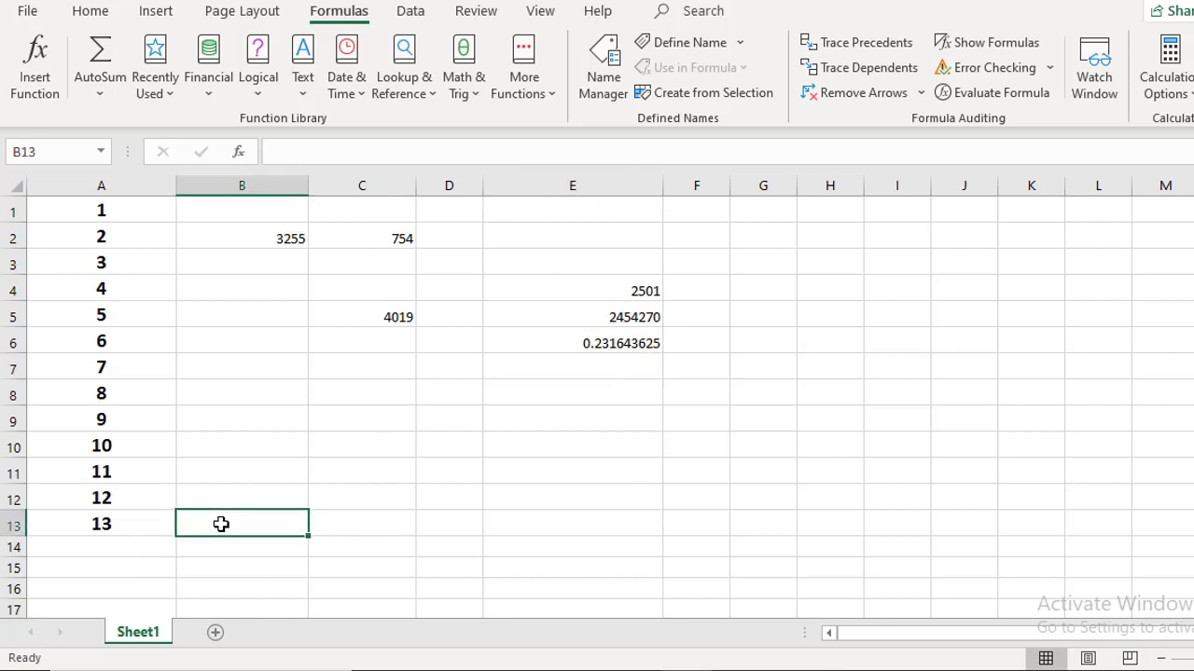
pyautogui.click(100, 86)
pyautogui.click(131, 155)
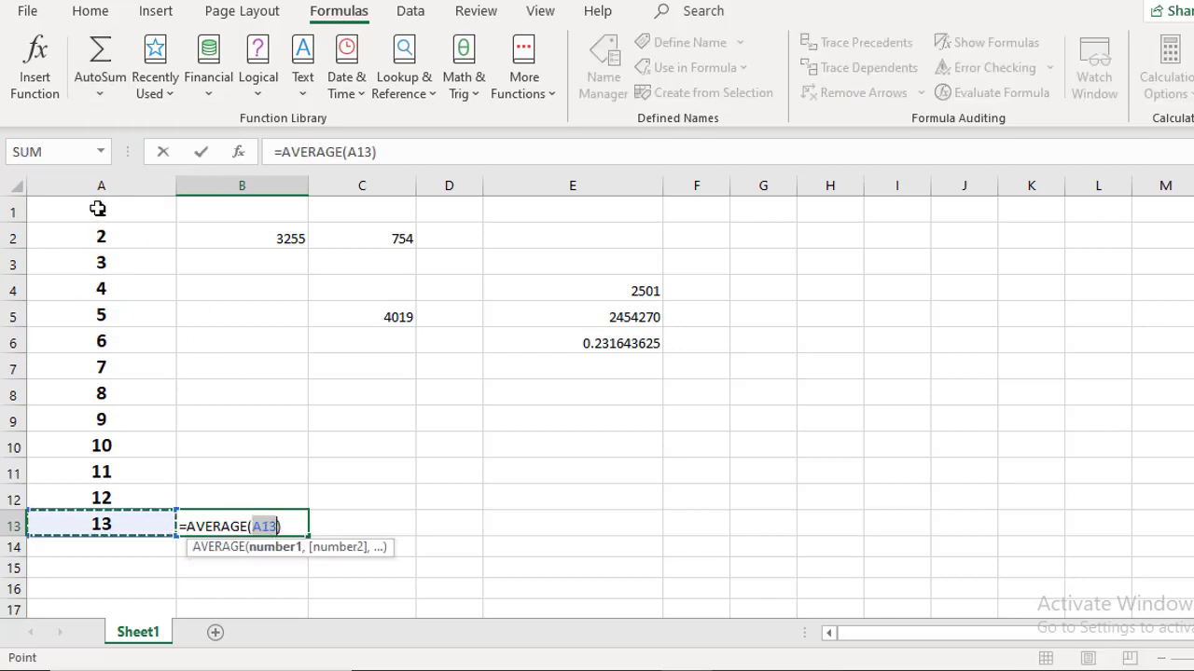
pyautogui.moveTo(98, 209); pyautogui.dragTo(100, 525)
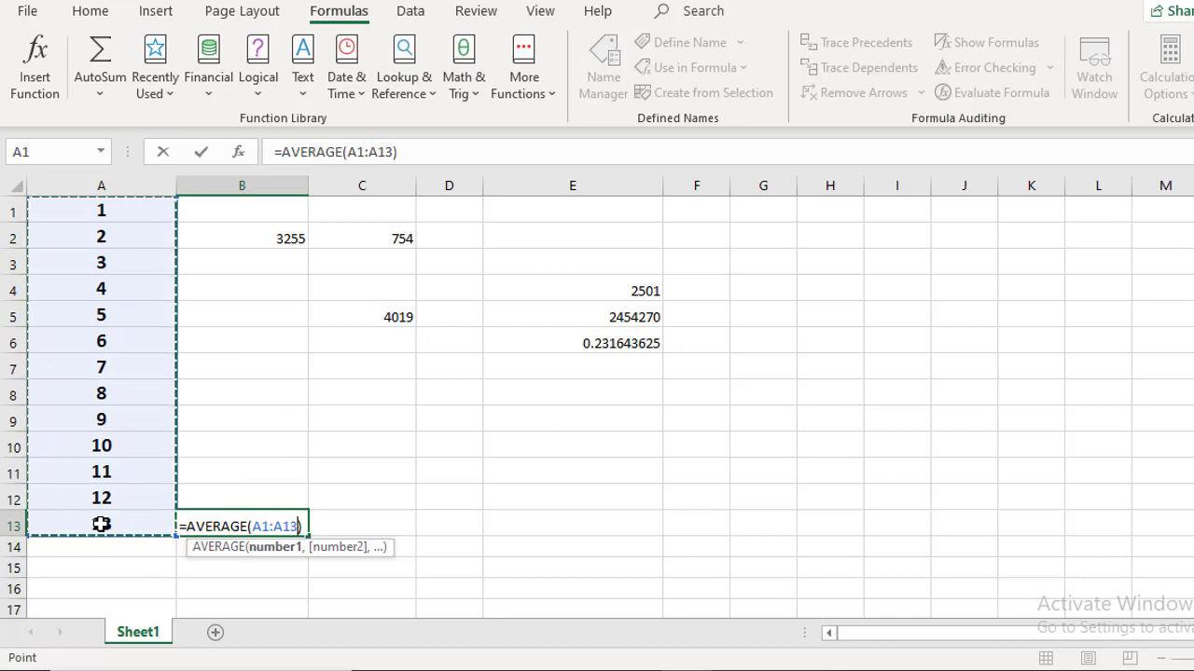
pyautogui.press('Return')
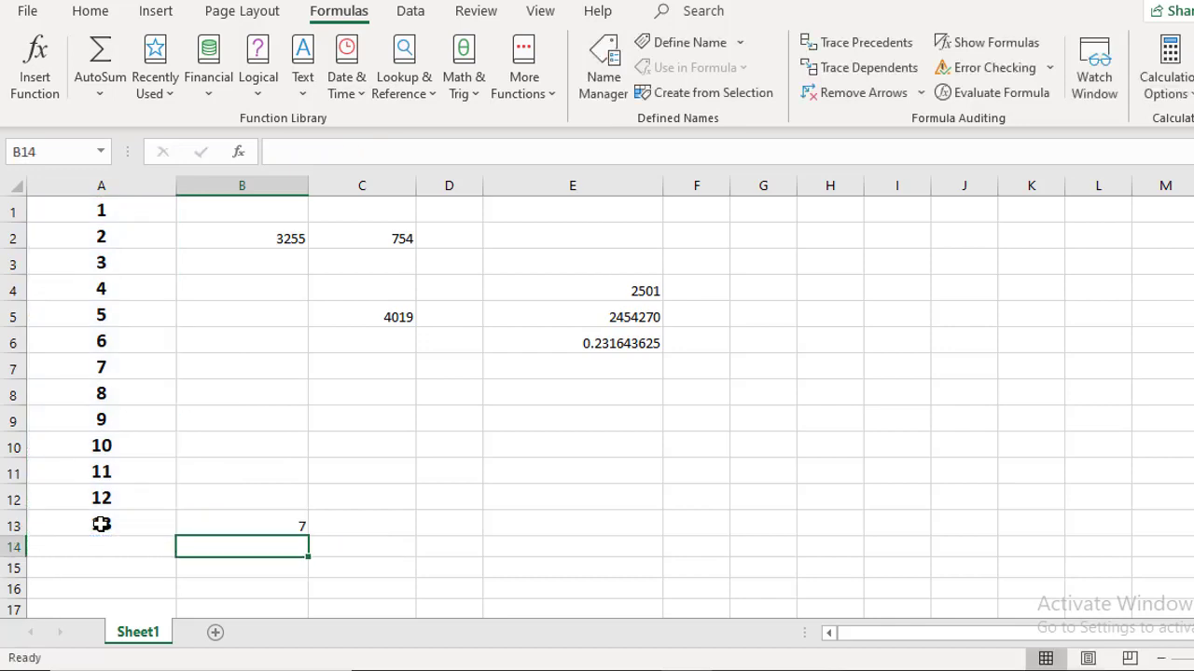
pyautogui.click(278, 527)
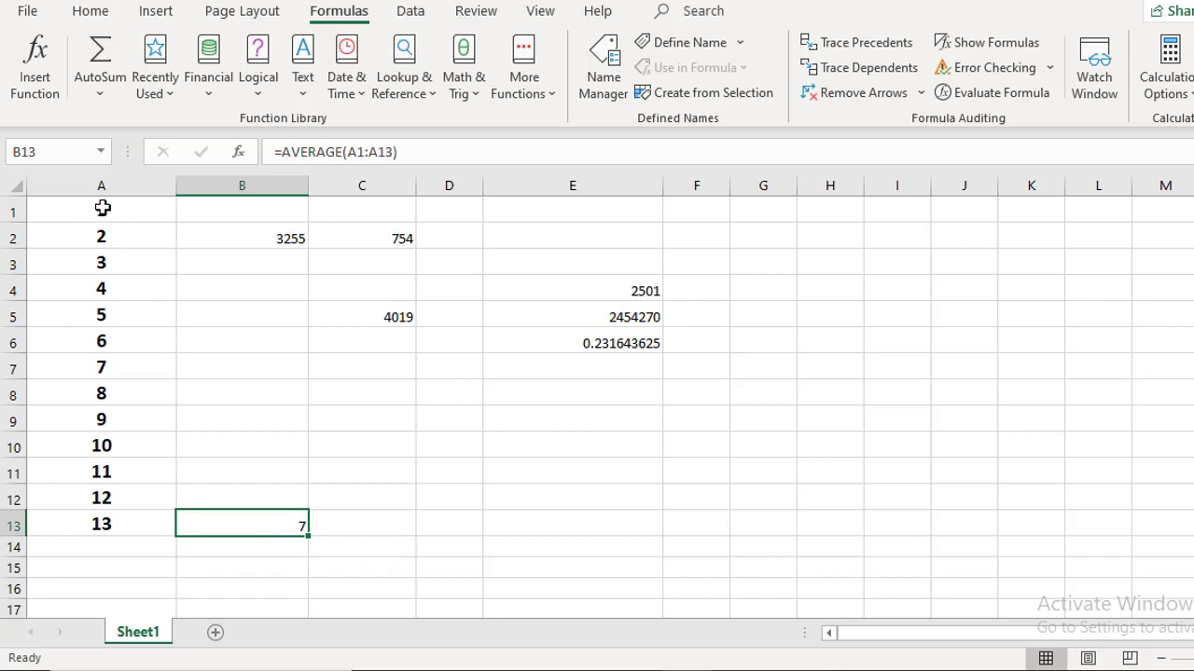
pyautogui.moveTo(102, 210); pyautogui.dragTo(111, 524)
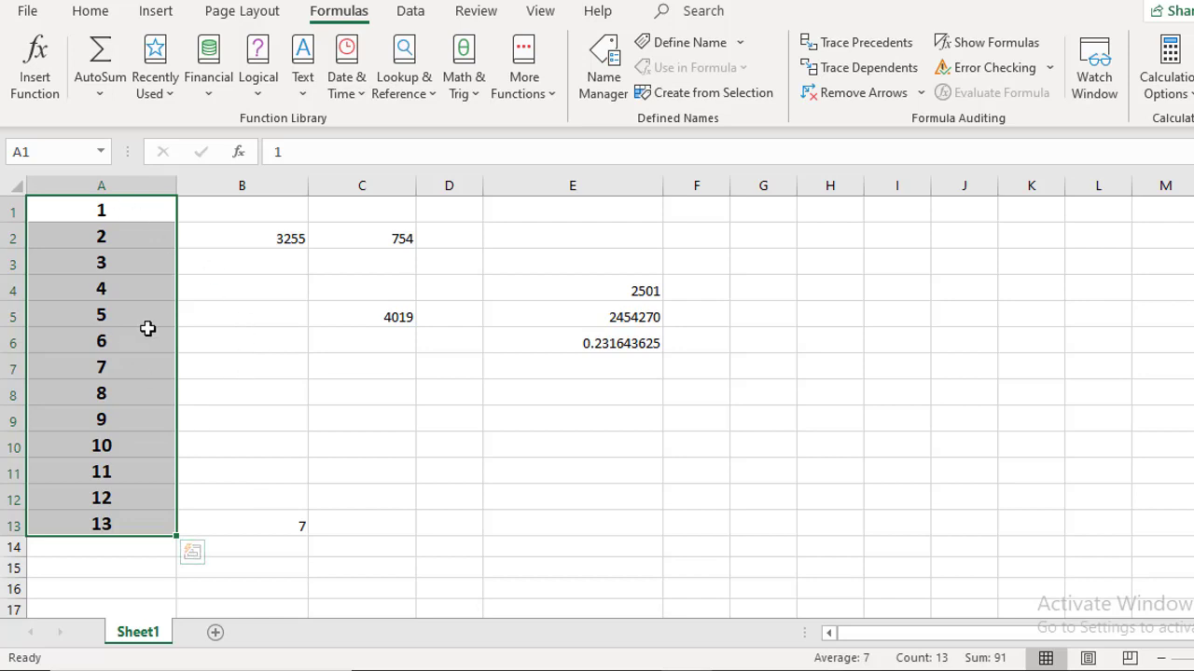
pyautogui.click(296, 520)
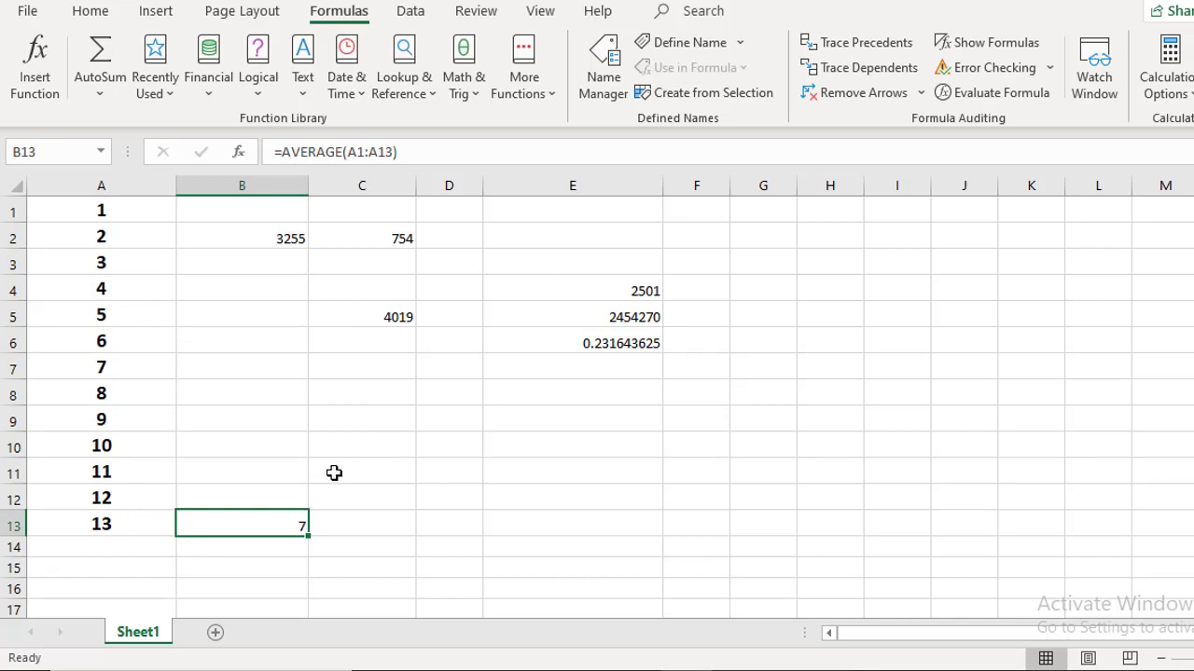
# - Count the numbers in column A in cell B11 with the formula =COUNT(A1:A13)
pyautogui.click(100, 93)
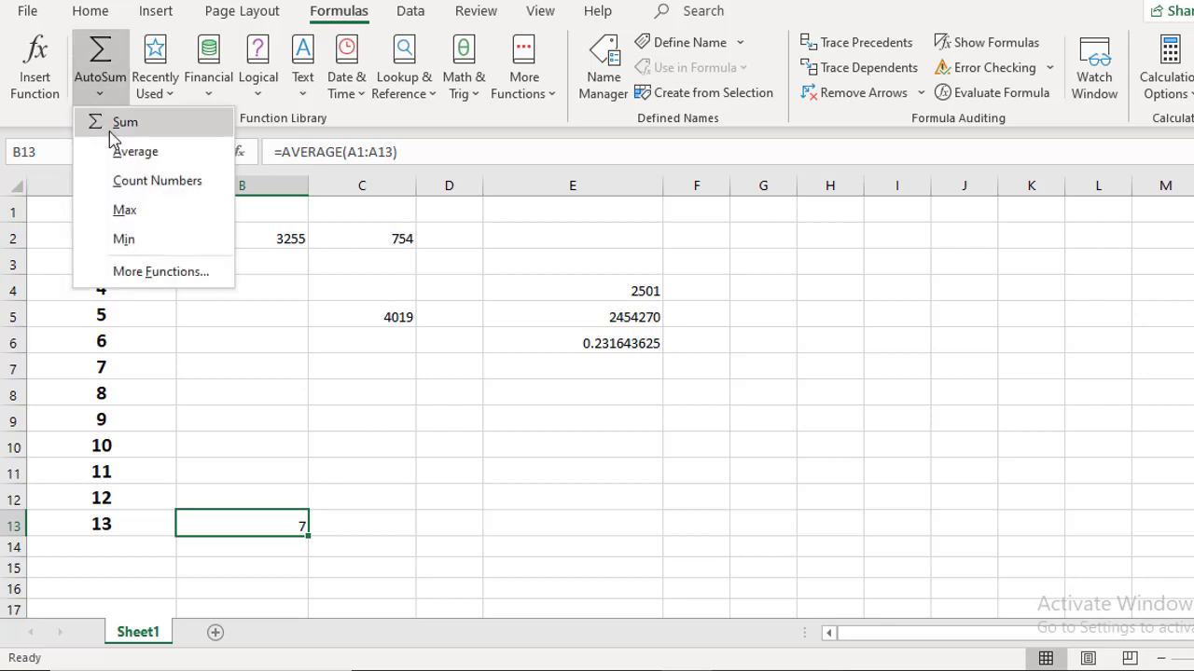
pyautogui.click(248, 386)
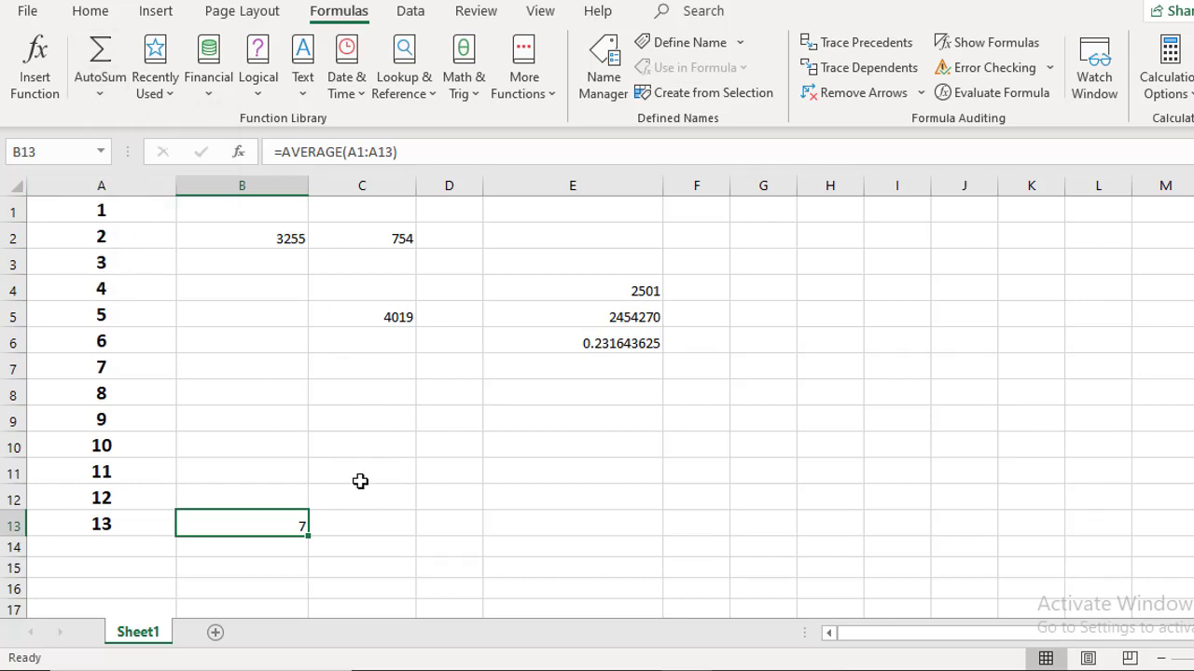
pyautogui.click(361, 528)
pyautogui.click(254, 470)
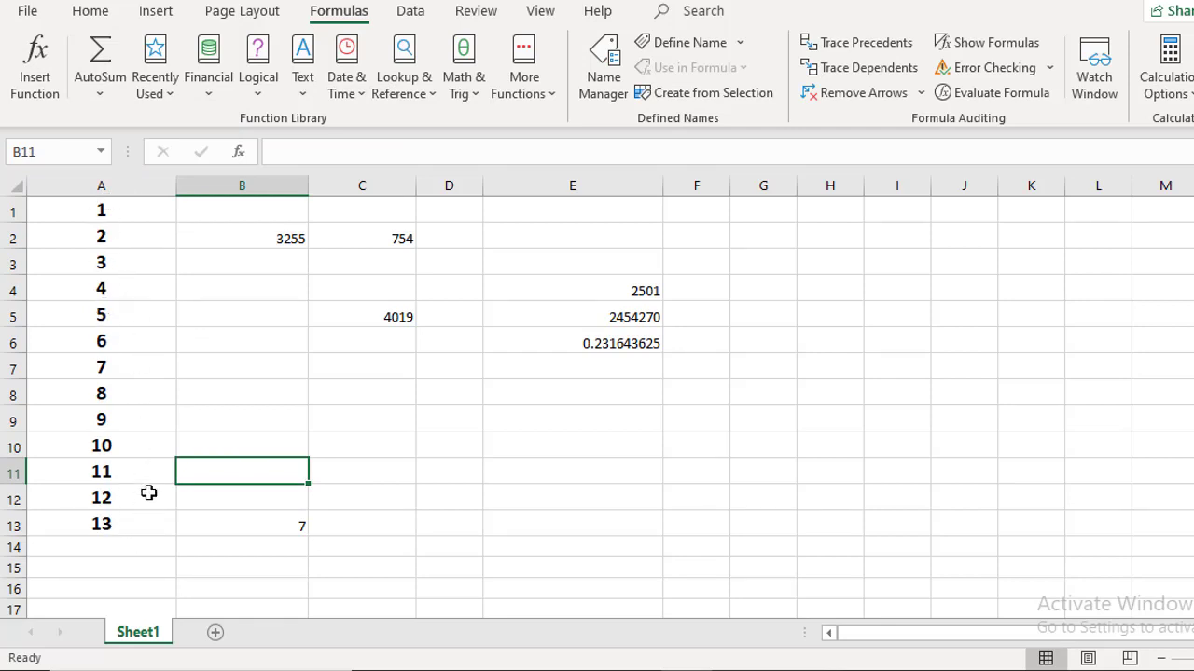
pyautogui.click(110, 93)
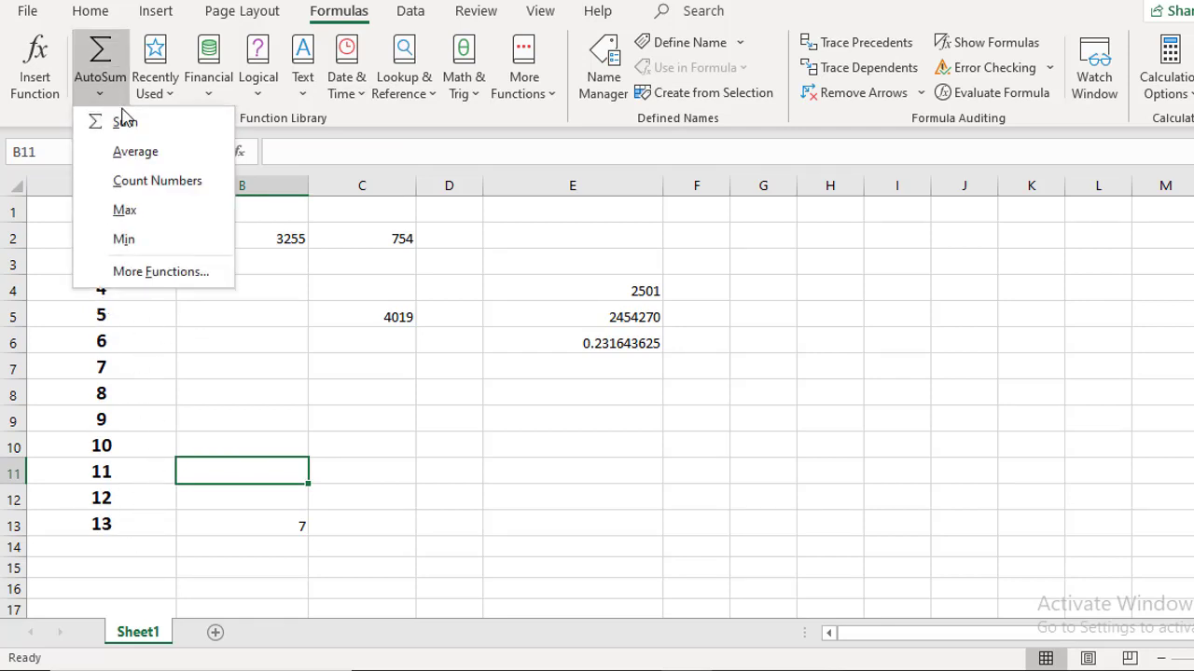
pyautogui.click(151, 181)
pyautogui.moveTo(102, 211); pyautogui.dragTo(115, 516)
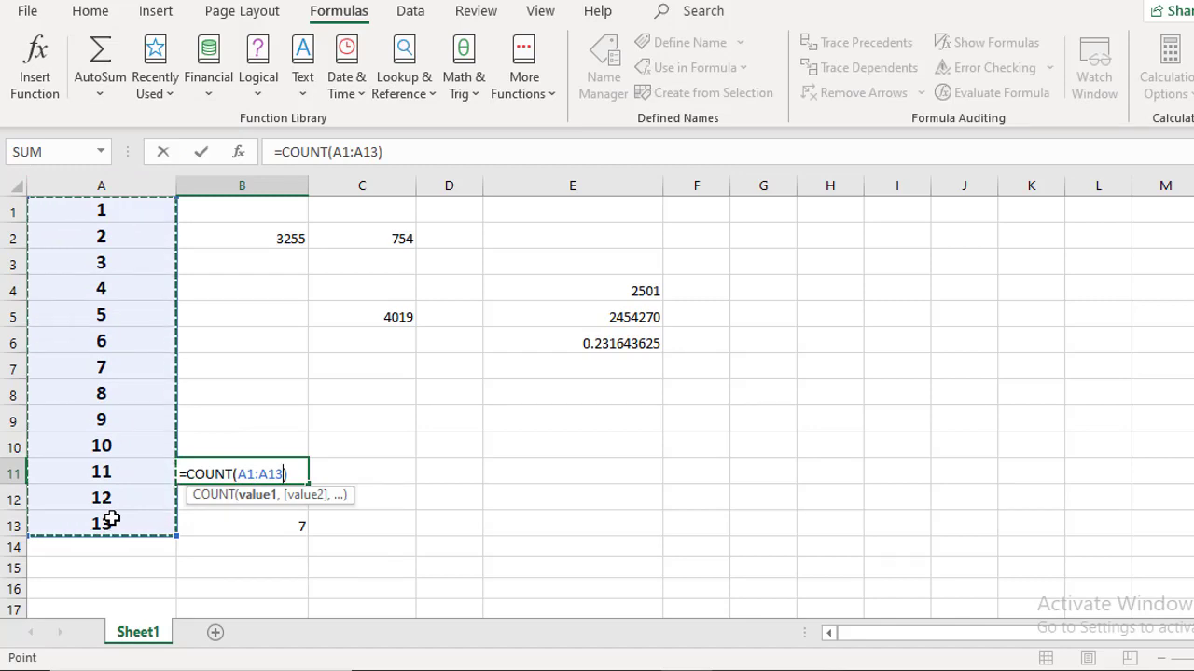
pyautogui.press('Return')
pyautogui.click(289, 478)
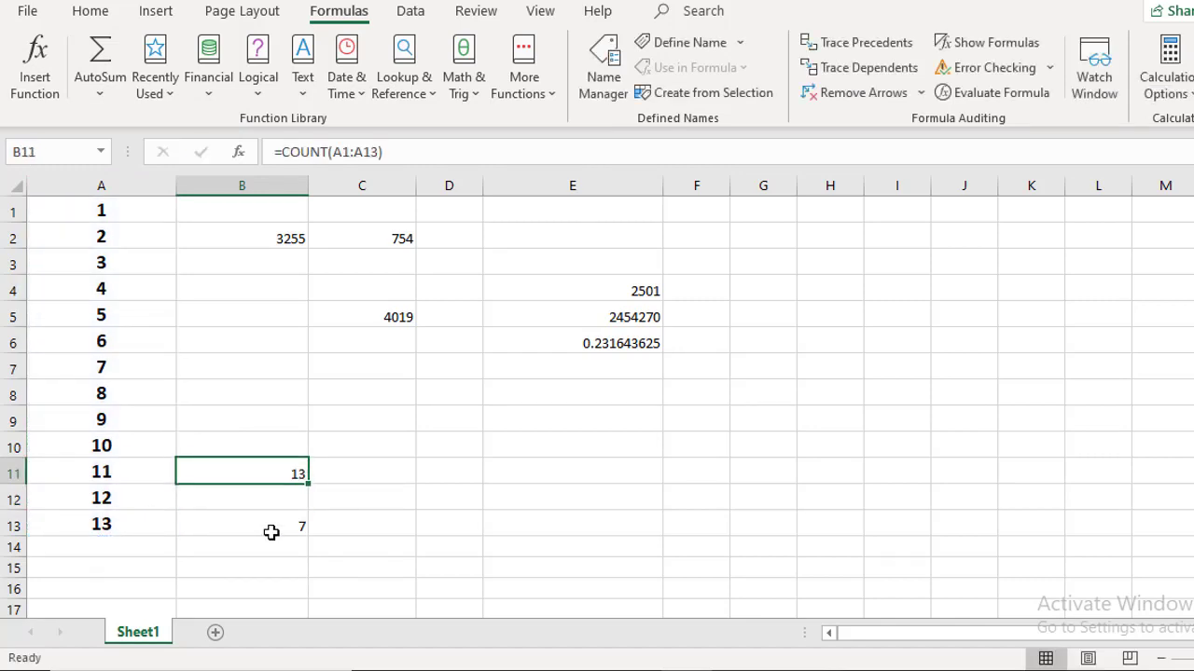
pyautogui.click(263, 445)
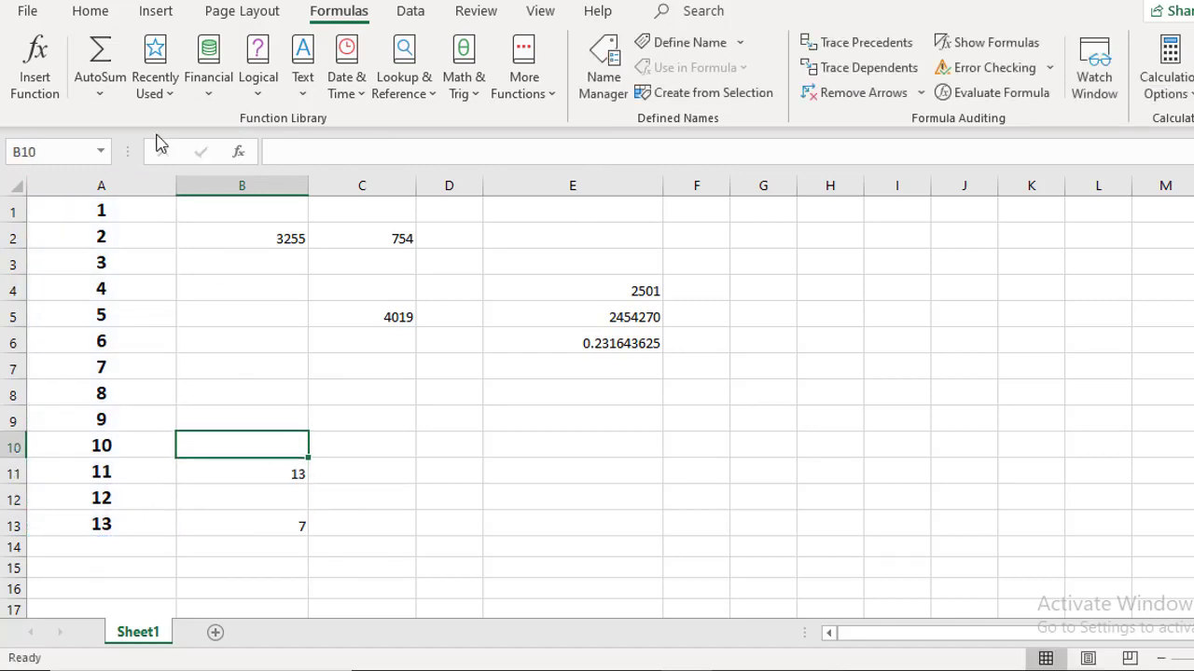
pyautogui.click(102, 100)
pyautogui.click(147, 360)
pyautogui.click(318, 416)
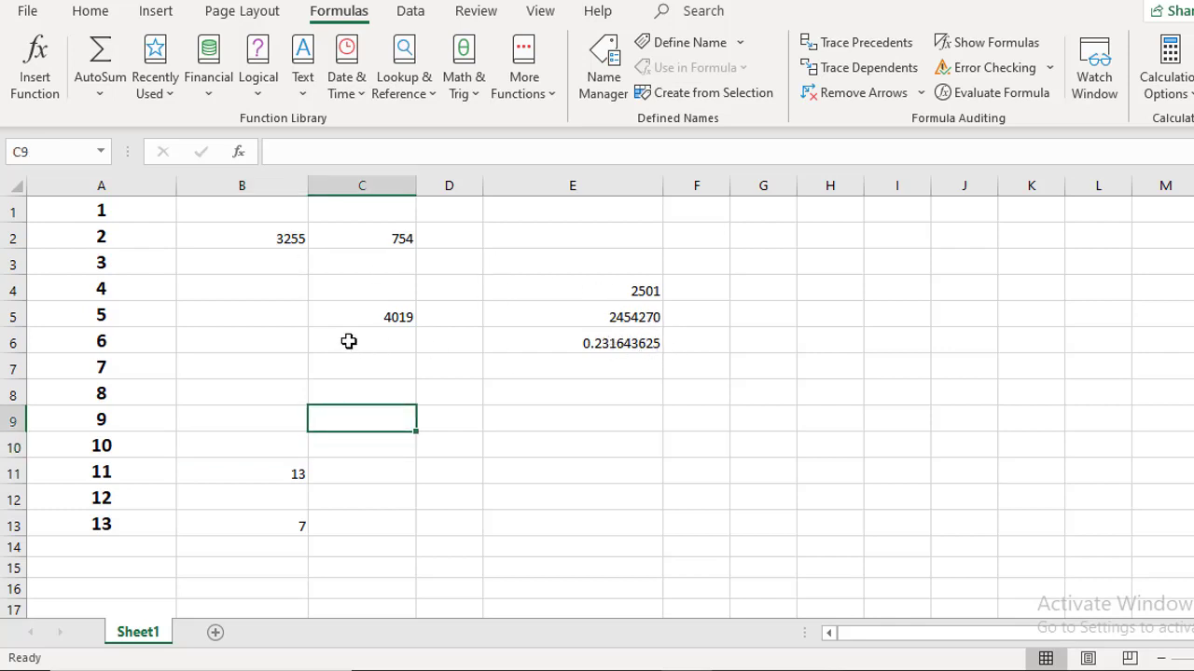
pyautogui.moveTo(118, 210); pyautogui.dragTo(121, 524)
pyautogui.click(243, 419)
# - Find the largest number in column A in cell B10 with the formula =MAX(A1:A13)
pyautogui.click(306, 442)
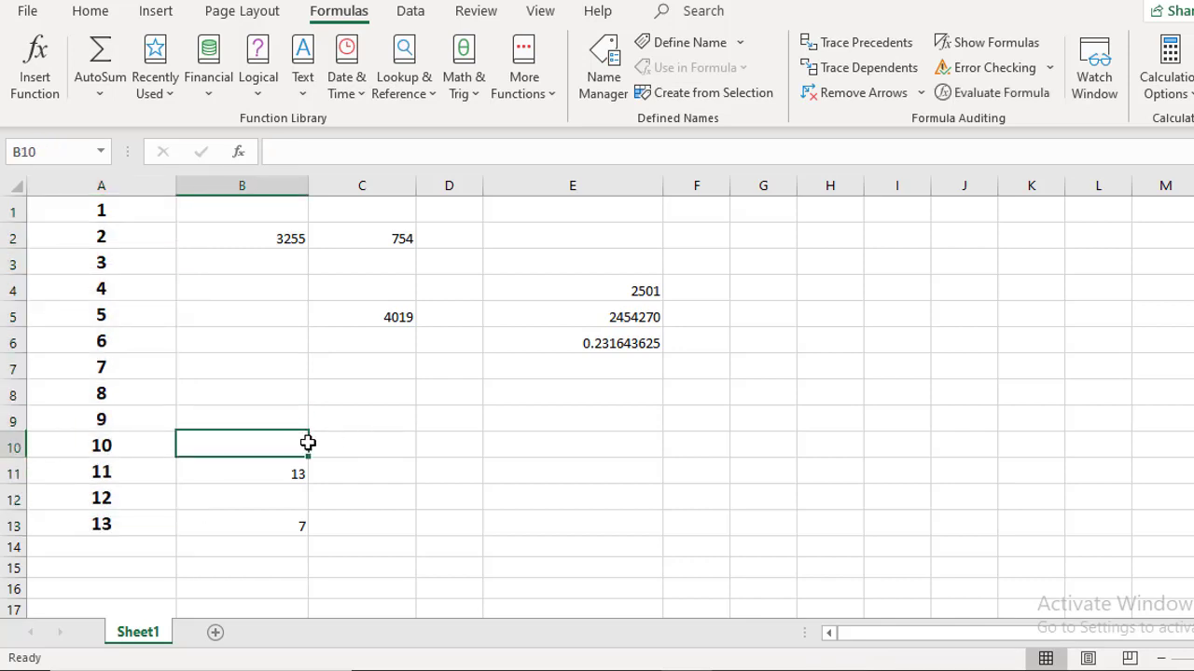
pyautogui.click(100, 93)
pyautogui.click(132, 222)
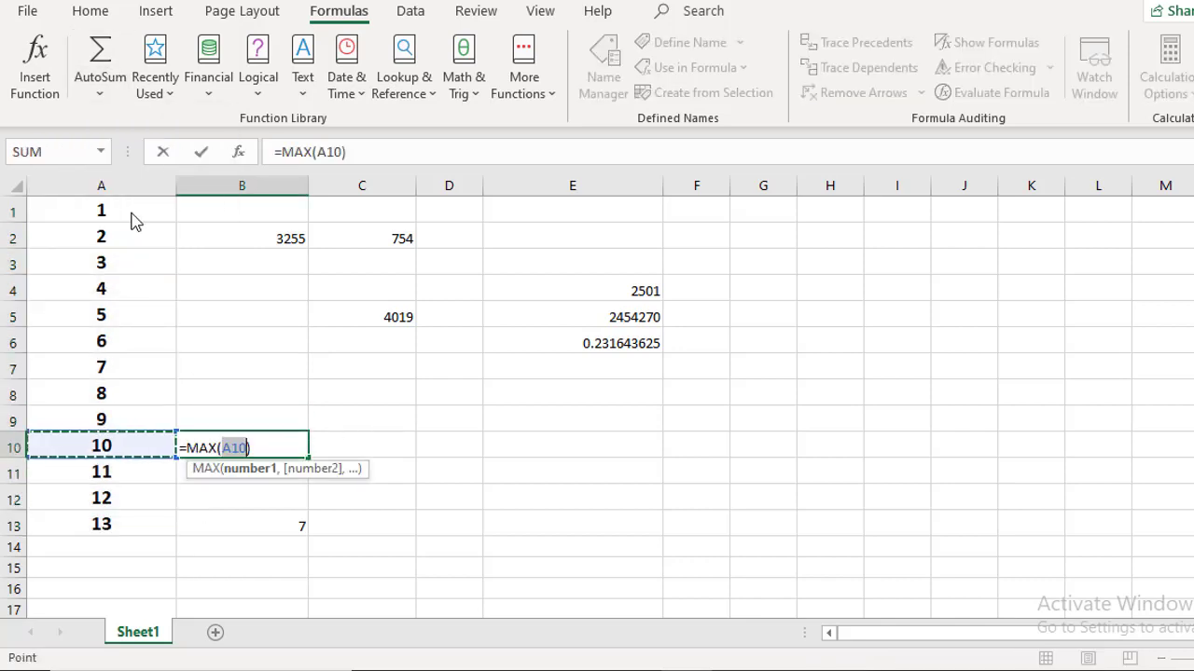
pyautogui.moveTo(101, 211); pyautogui.dragTo(101, 524)
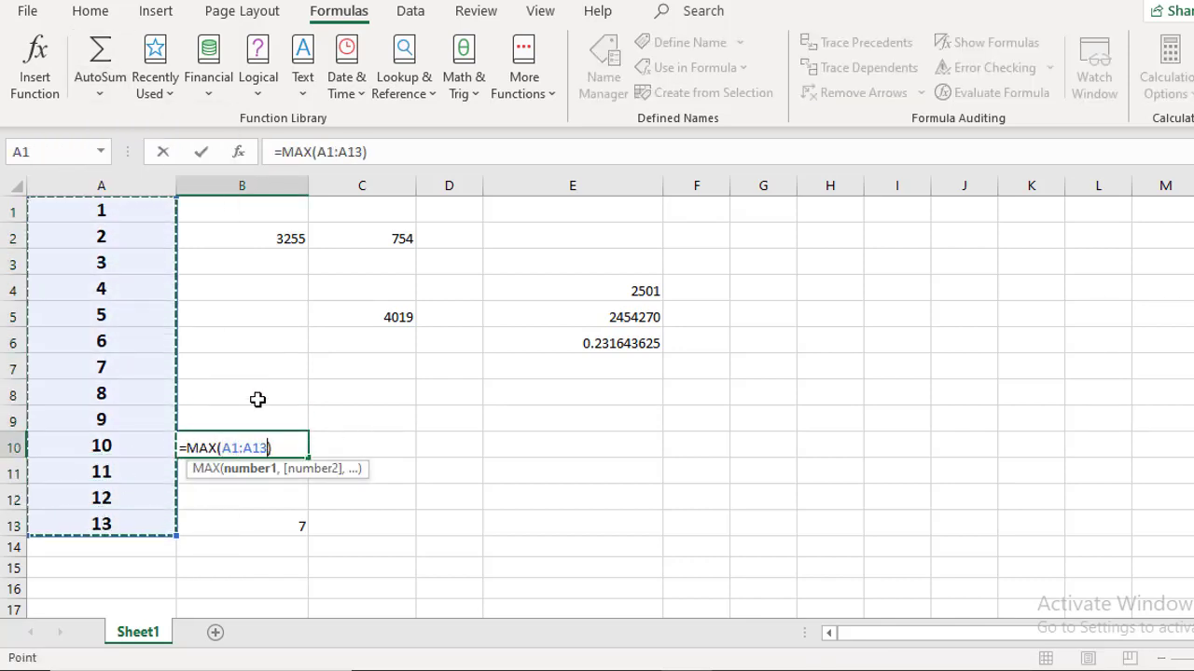
pyautogui.press('Return')
pyautogui.click(280, 445)
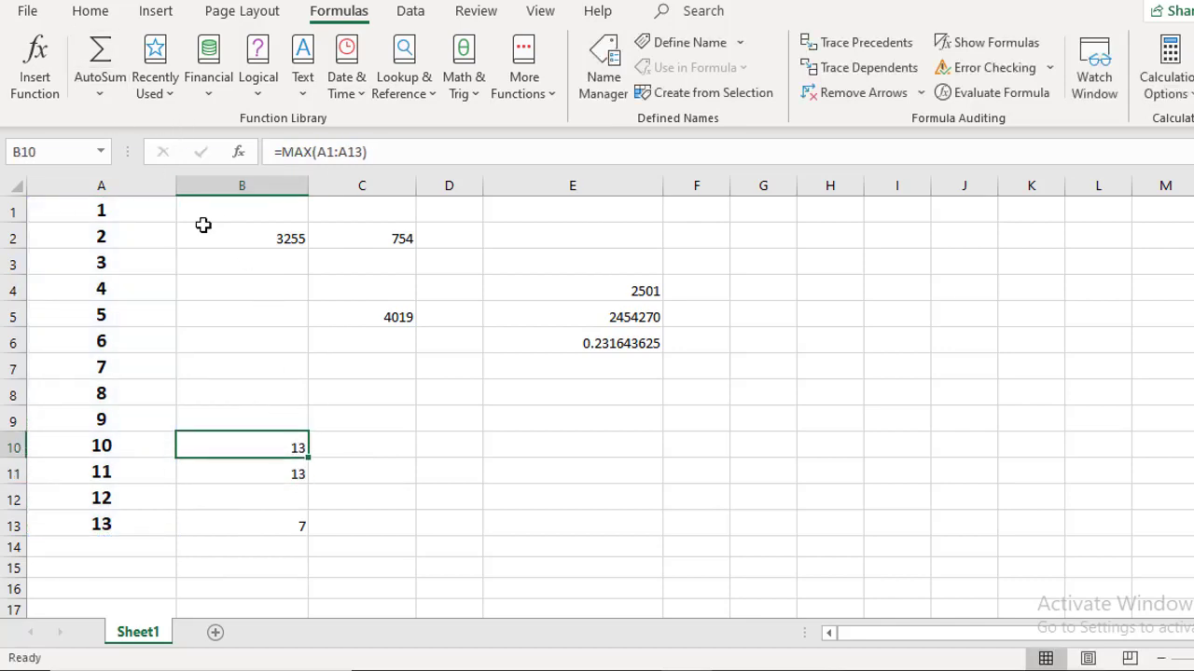
# - Examine the AutoSum, recently used, financial and logical function lists, and the arguments of the IF function
pyautogui.click(296, 419)
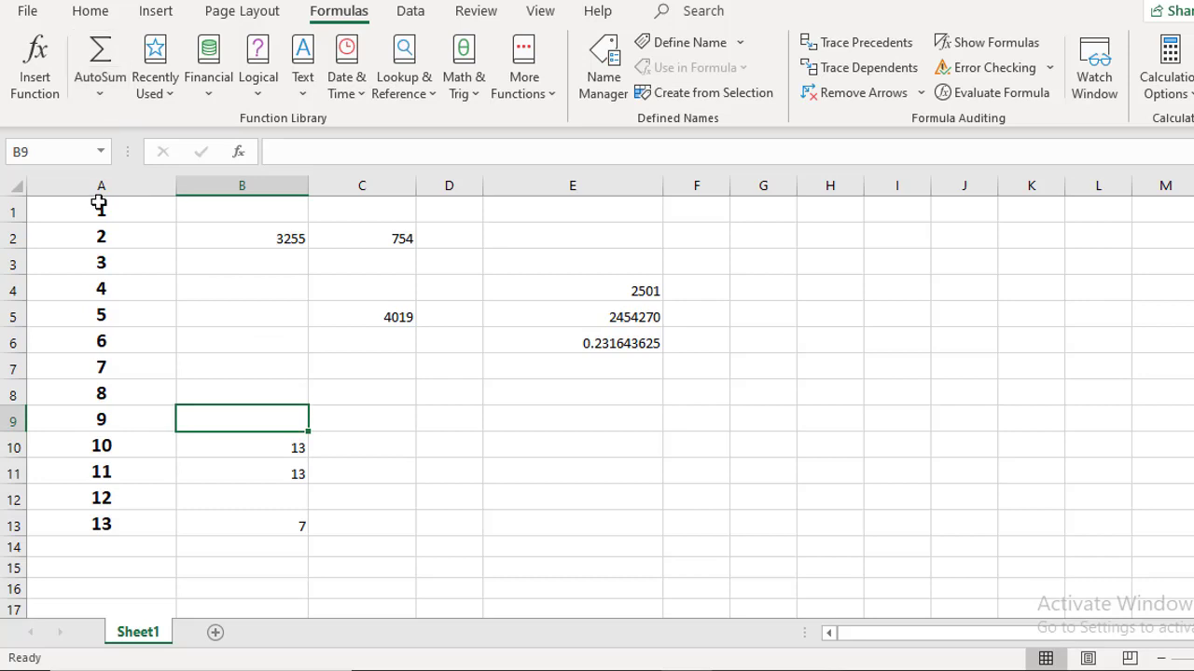
pyautogui.click(101, 92)
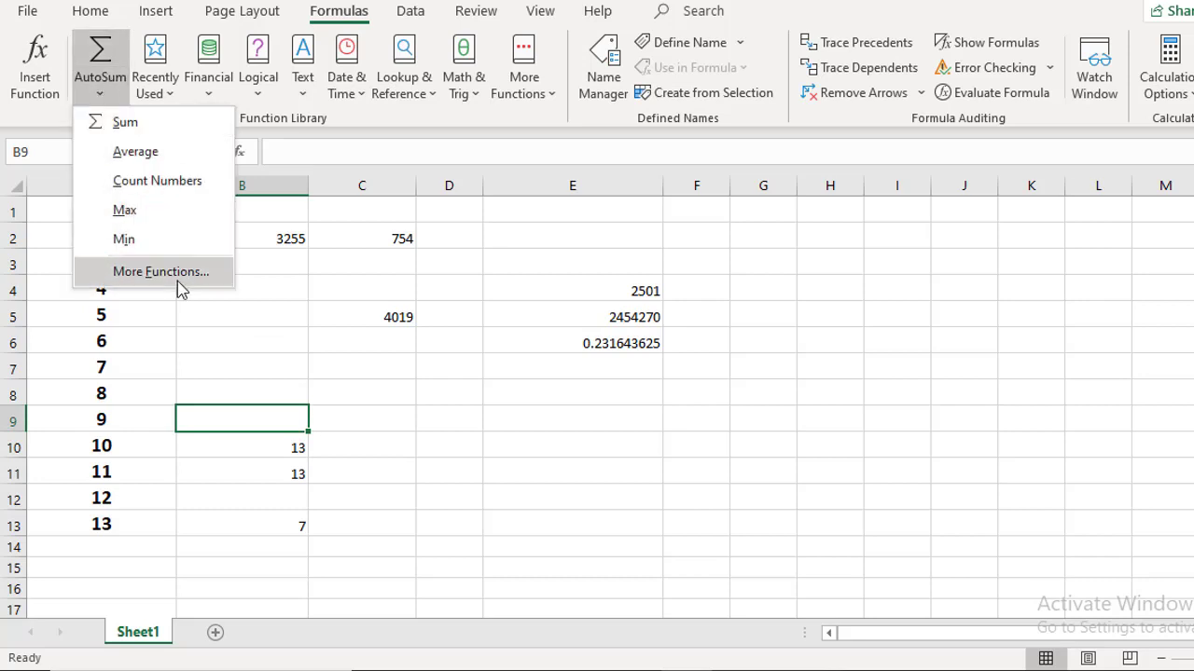
pyautogui.click(165, 94)
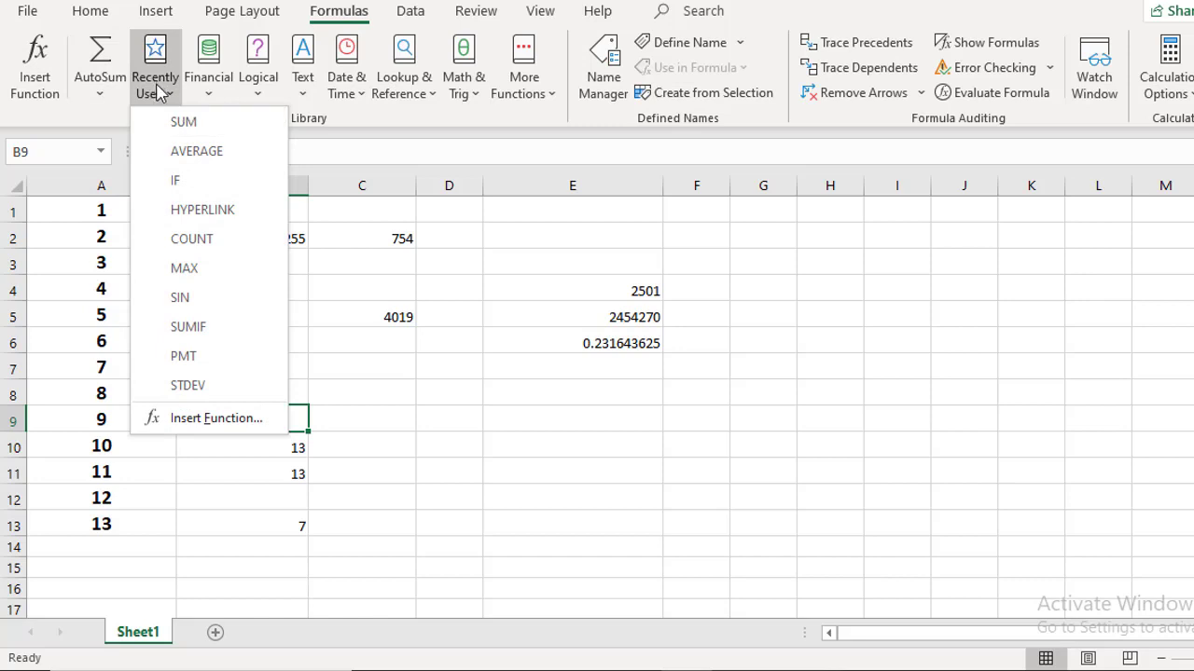
pyautogui.click(207, 98)
pyautogui.scroll(-10, 271, 364)
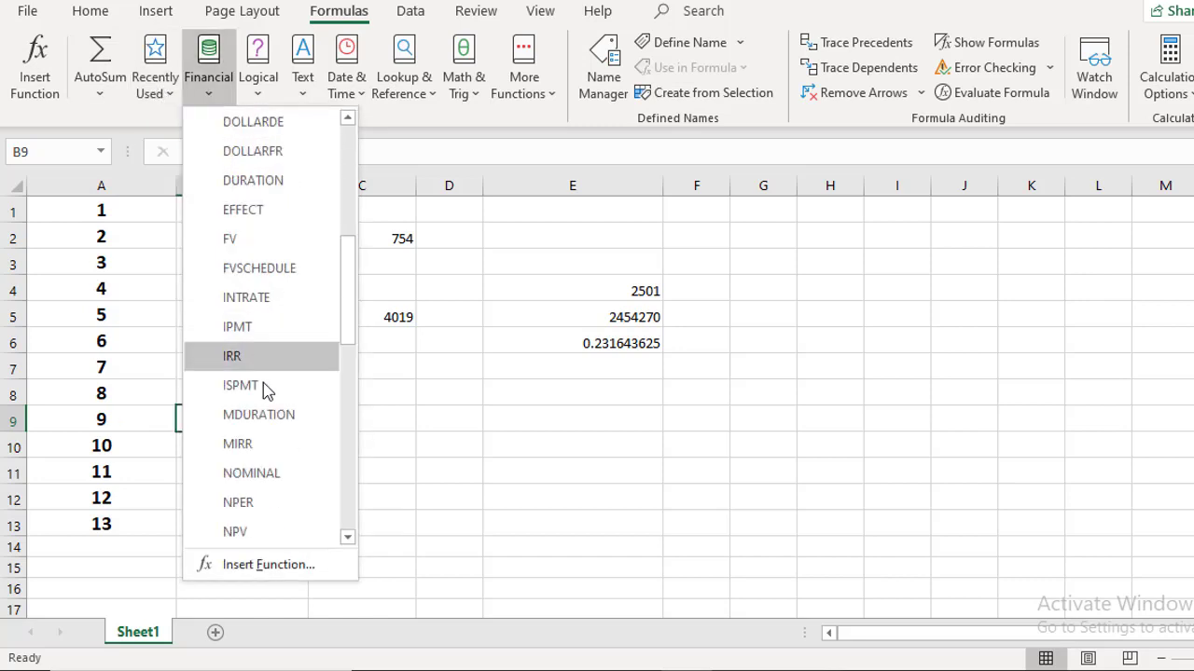
pyautogui.click(258, 86)
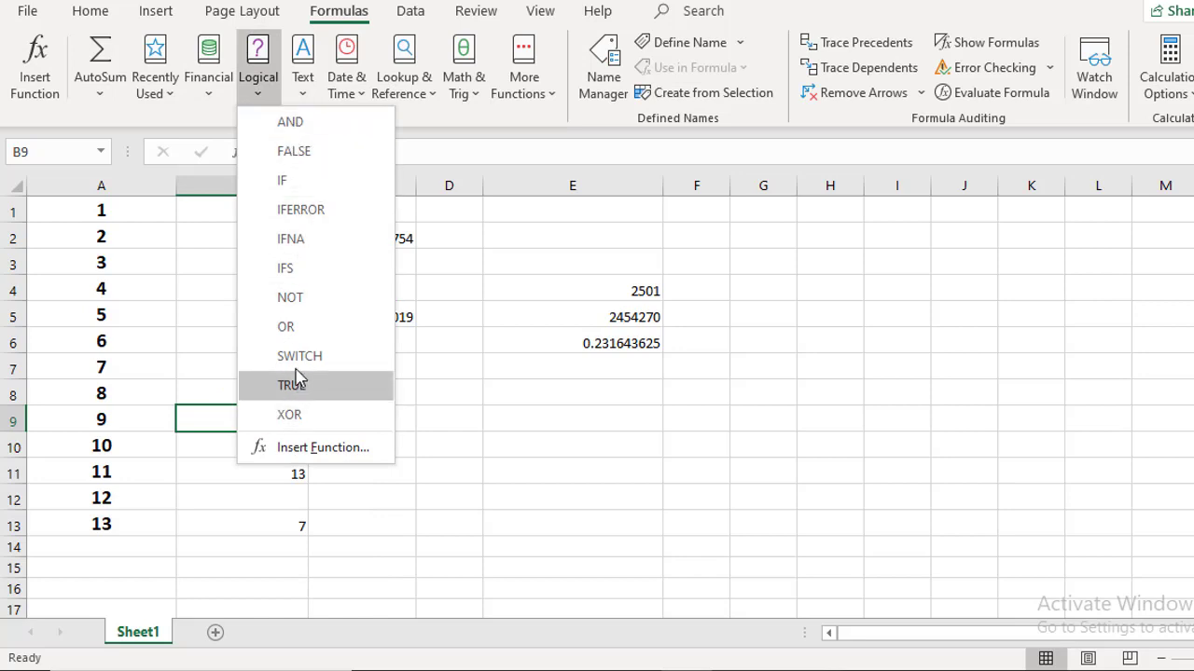
pyautogui.click(289, 180)
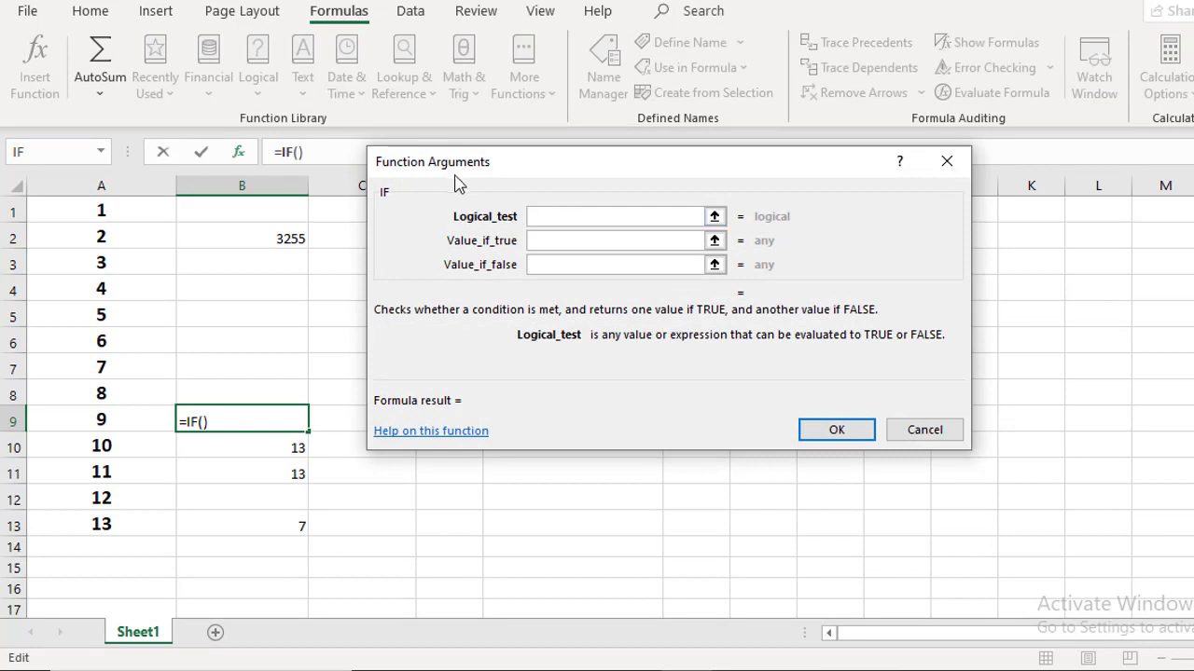
pyautogui.click(937, 170)
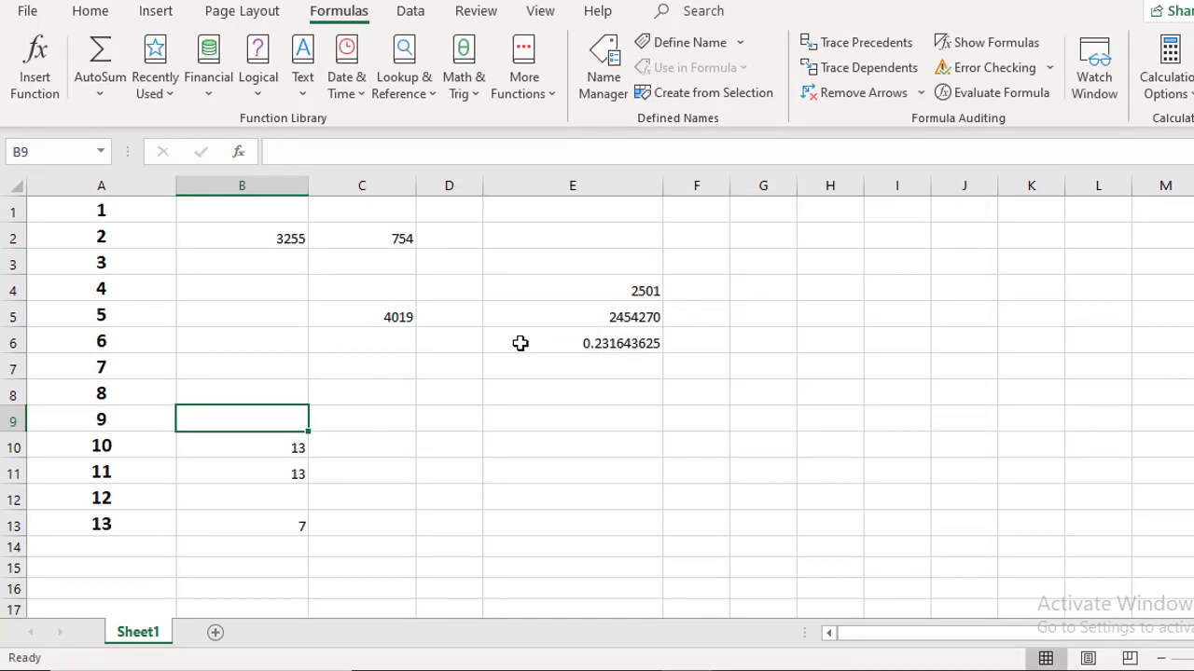
# - Enter the subject headings Islamiyat, Urdu and English in cells G2 to I2
pyautogui.click(764, 240)
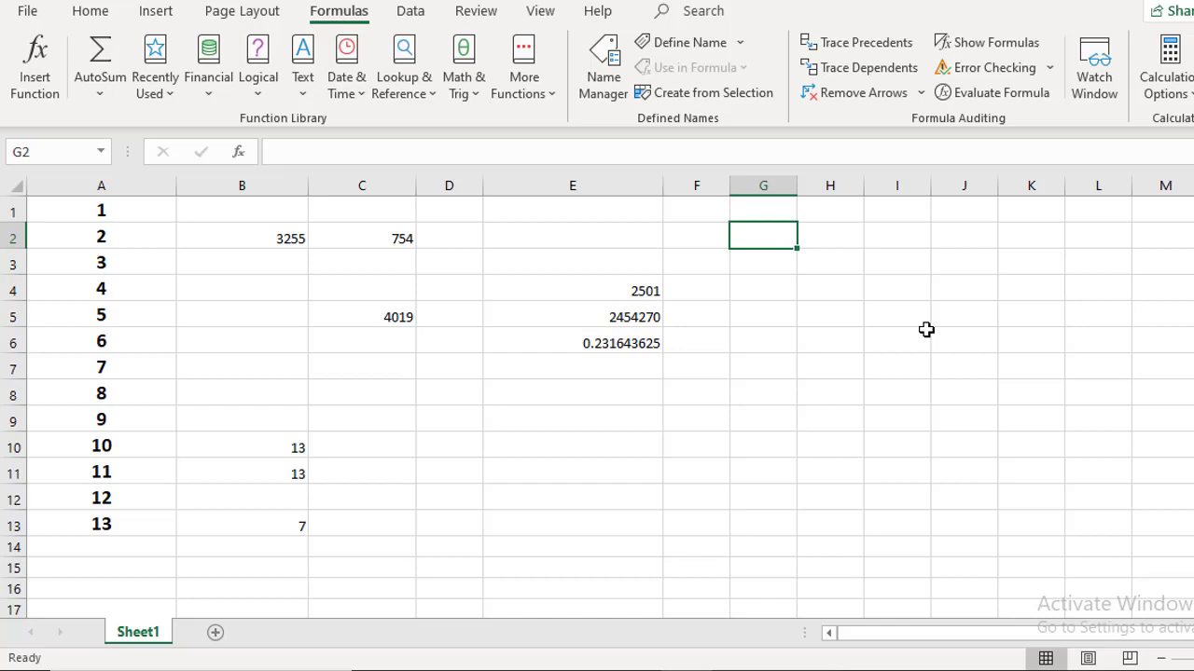
pyautogui.write('Islamiyat')
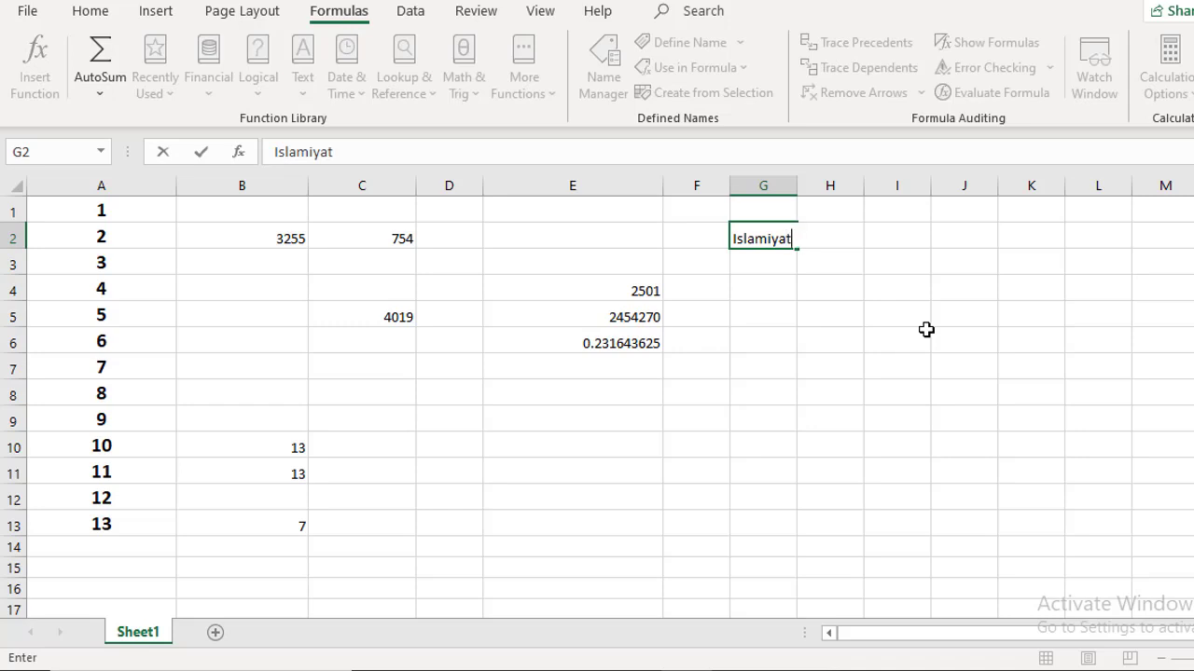
pyautogui.press('Tab')
pyautogui.write('Urdu')
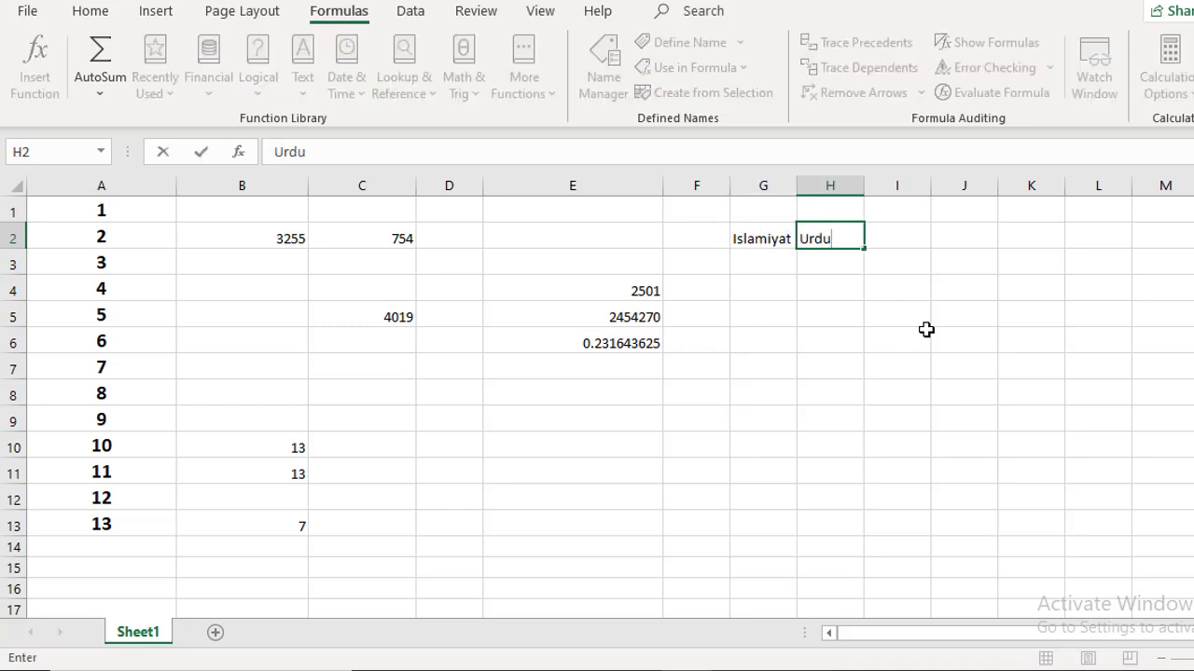
pyautogui.press('Tab')
pyautogui.write('Eng')
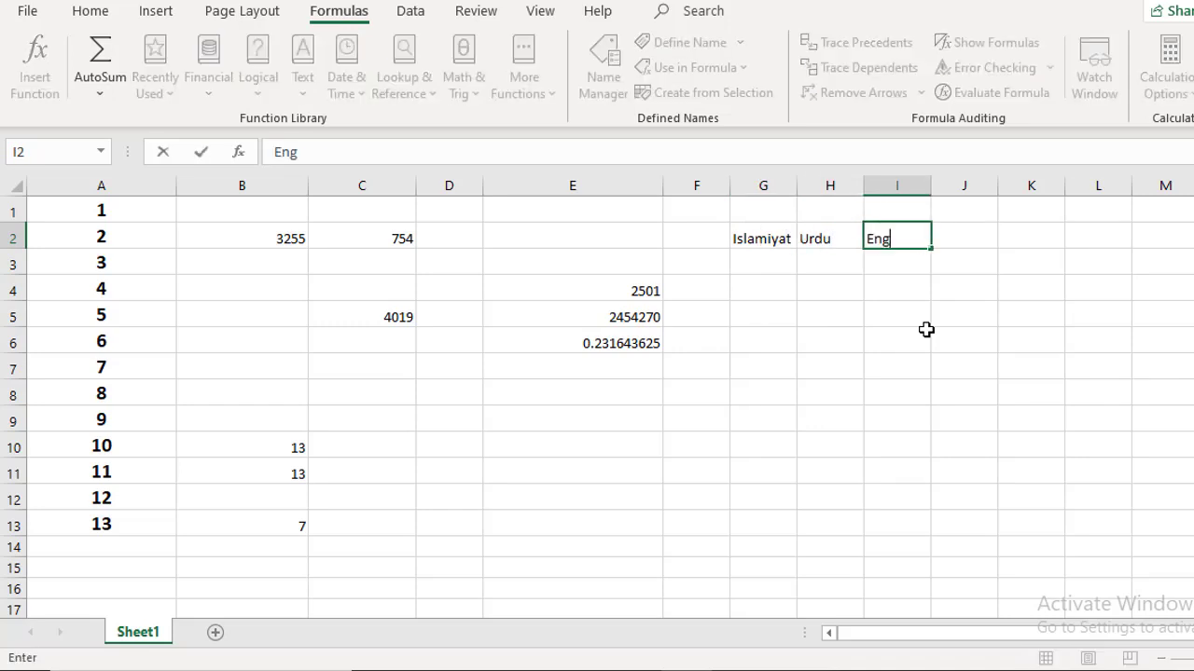
pyautogui.write('lish')
# - Fill in the marks 33, 45 and 49 under the three subject headings in row 3
pyautogui.click(791, 264)
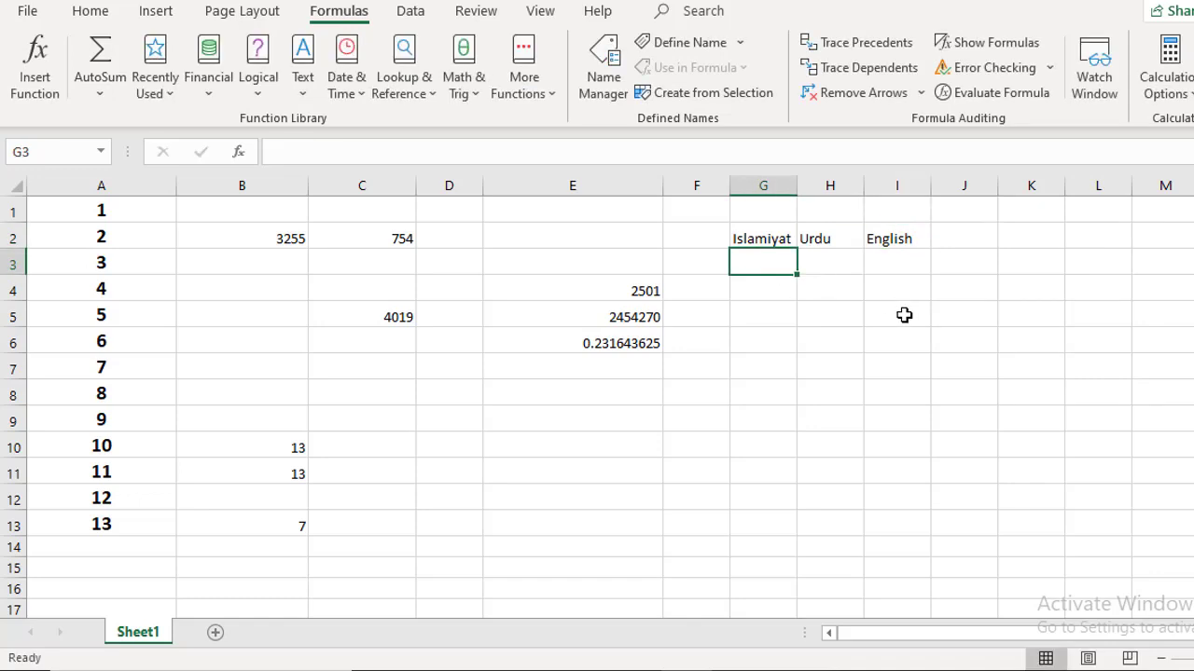
pyautogui.write('33')
pyautogui.press('Tab')
pyautogui.write('45')
pyautogui.press('Tab')
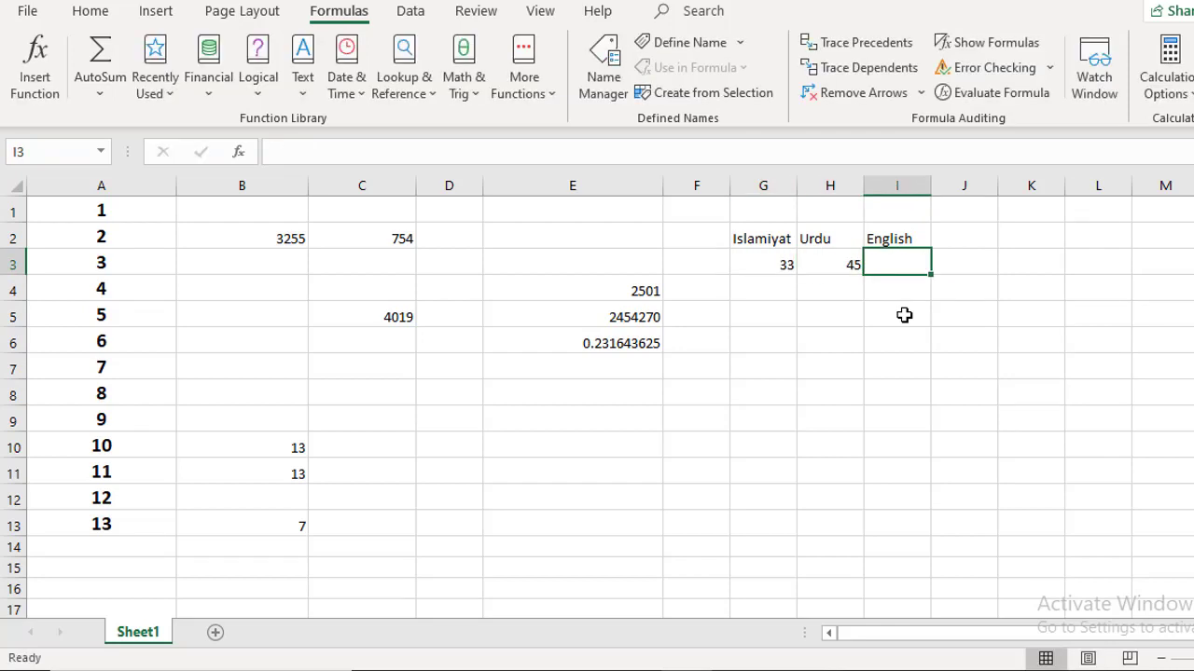
pyautogui.write('49')
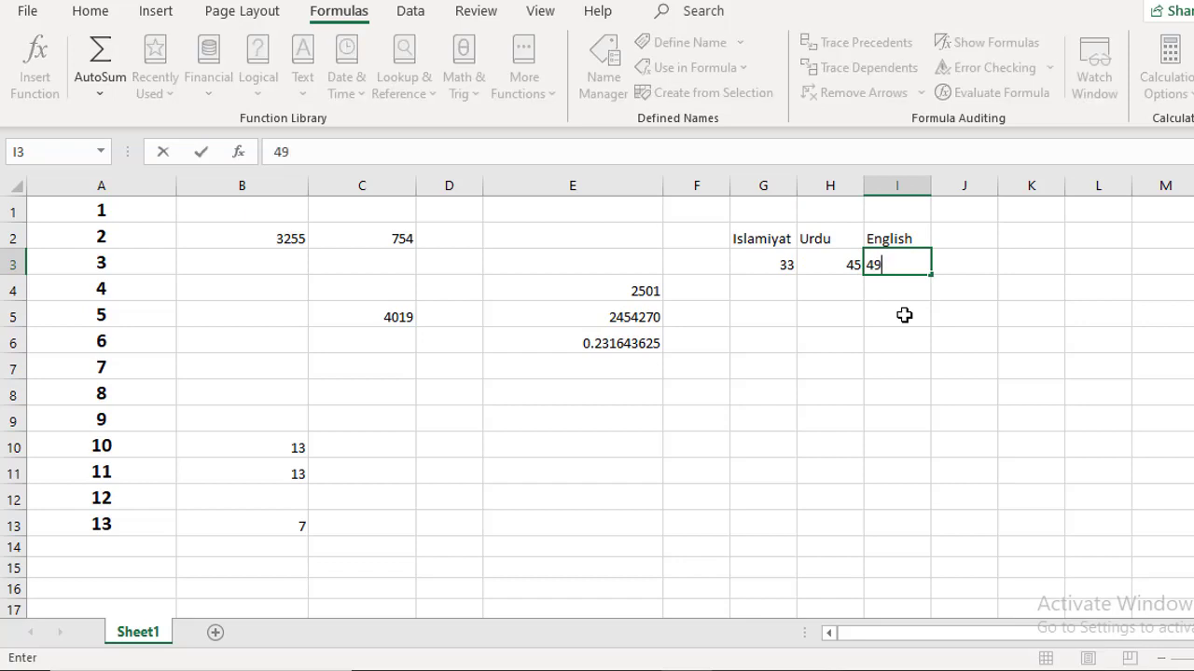
pyautogui.click(904, 315)
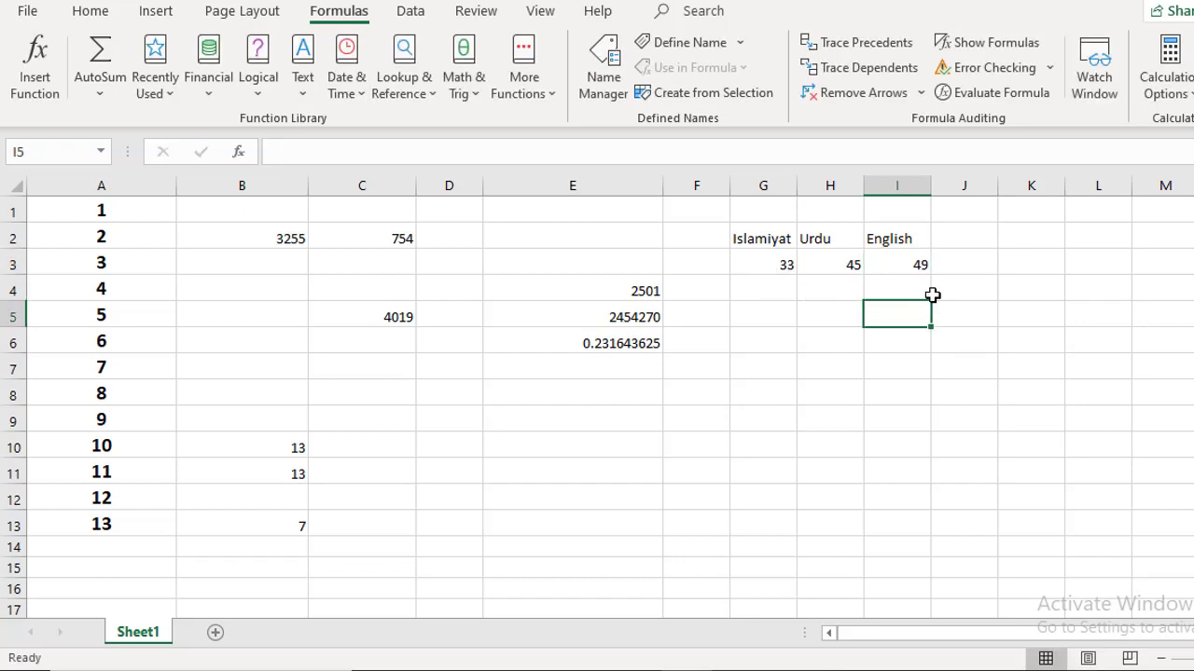
# - Add the heading Total in cell J2 with the total marks 150 below it in J3
pyautogui.click(991, 237)
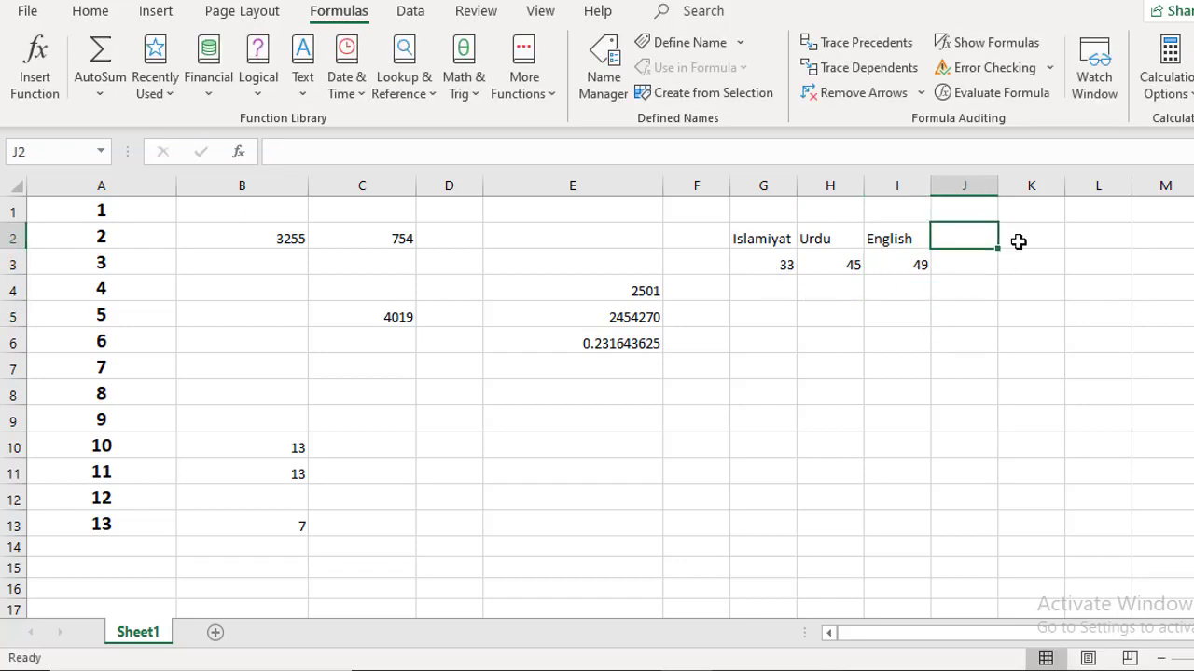
pyautogui.write('Totl')
pyautogui.press('BackSpace')
pyautogui.write('al')
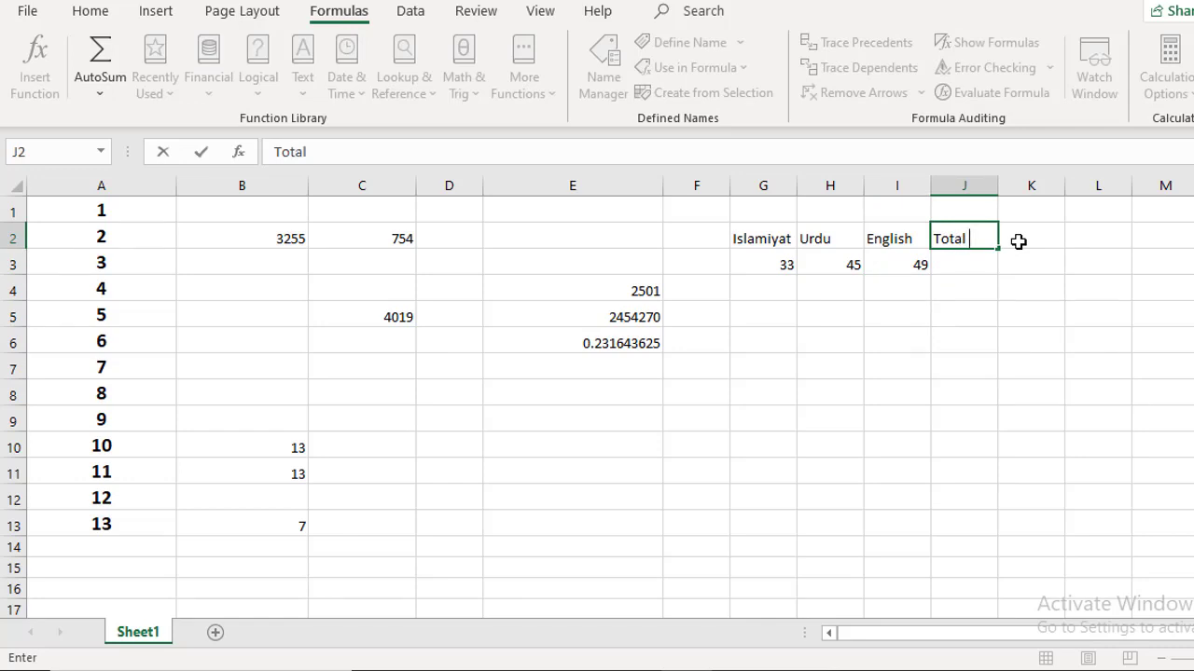
pyautogui.press('Return')
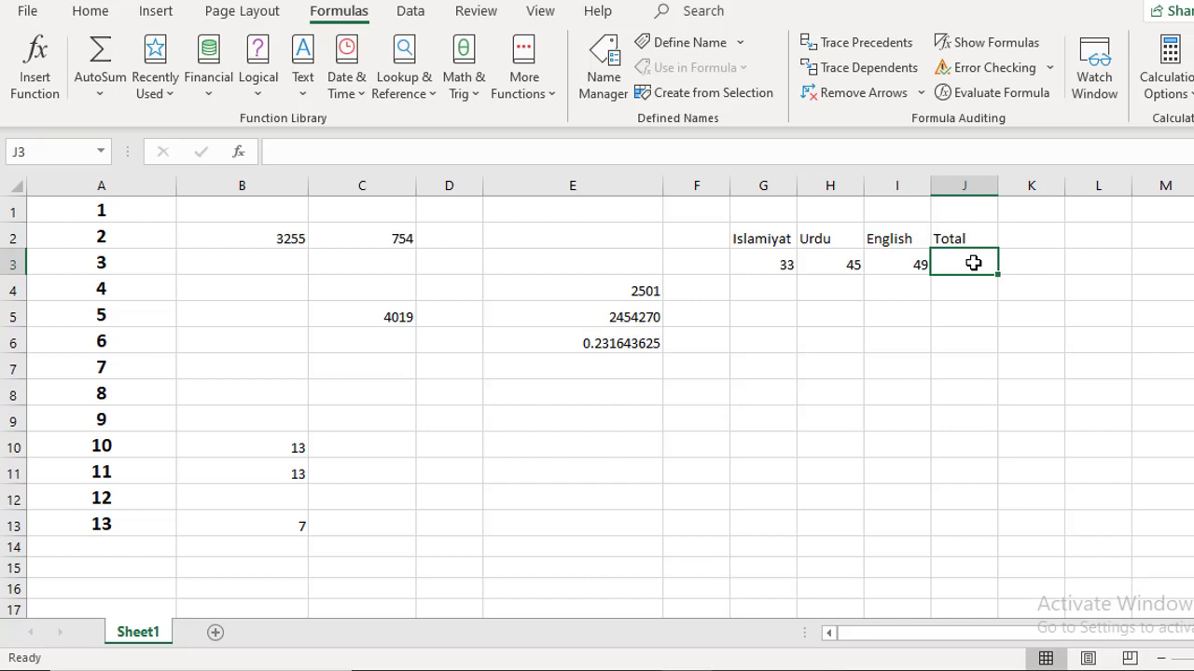
pyautogui.write('150')
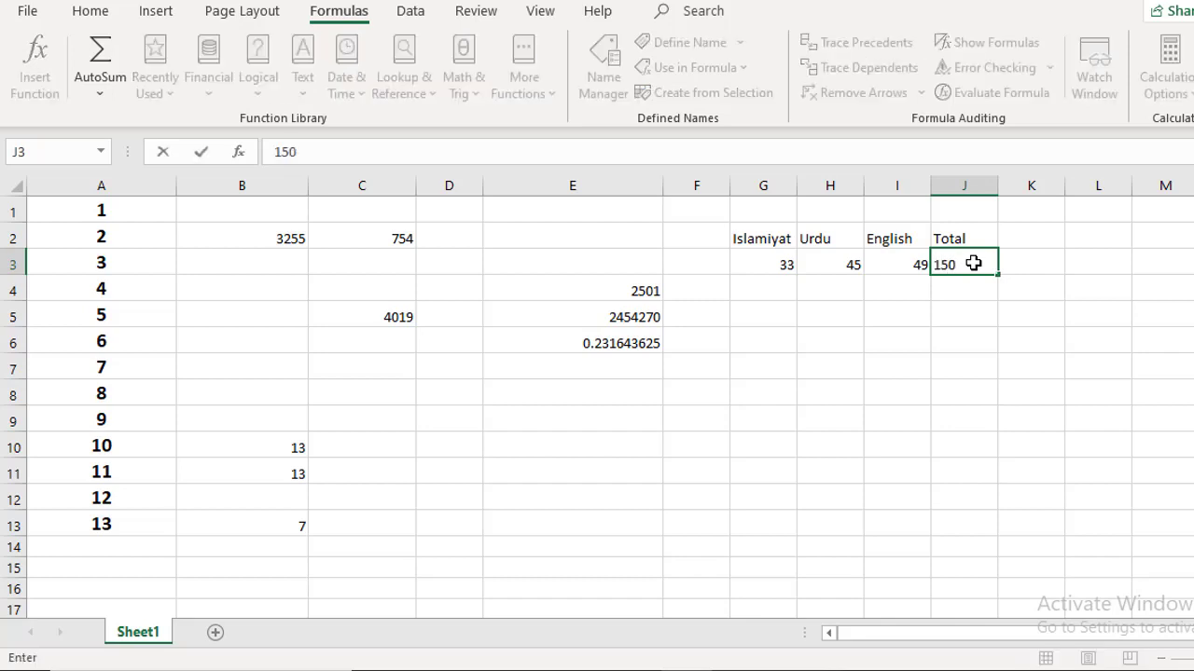
pyautogui.press('Return')
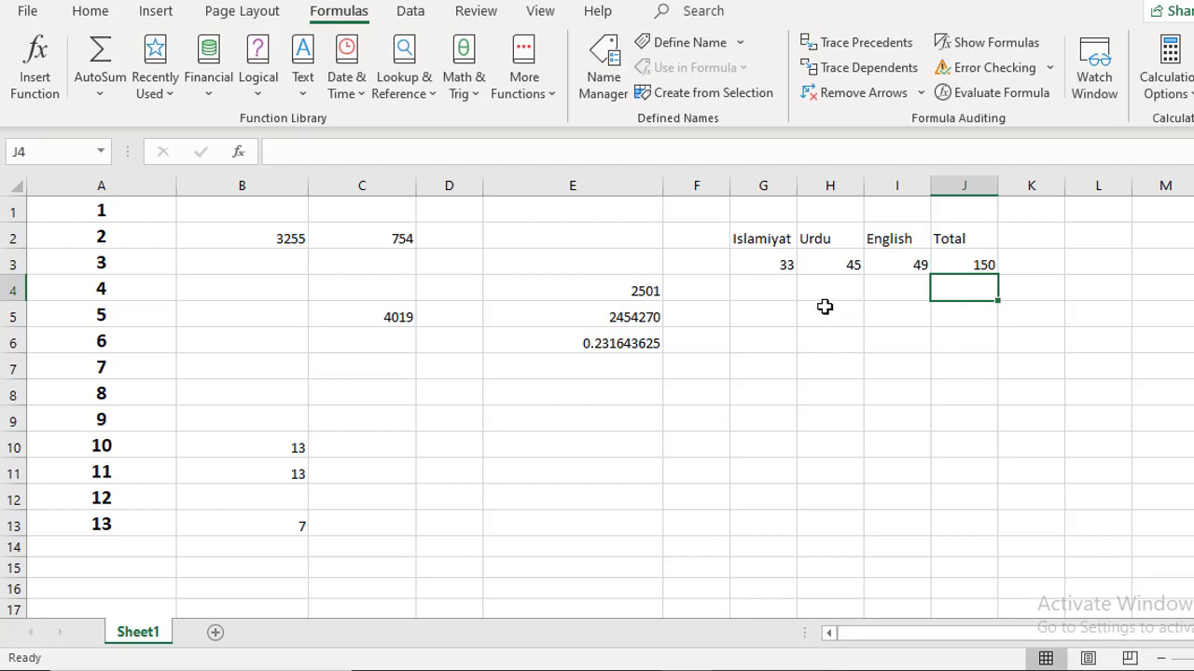
pyautogui.click(987, 264)
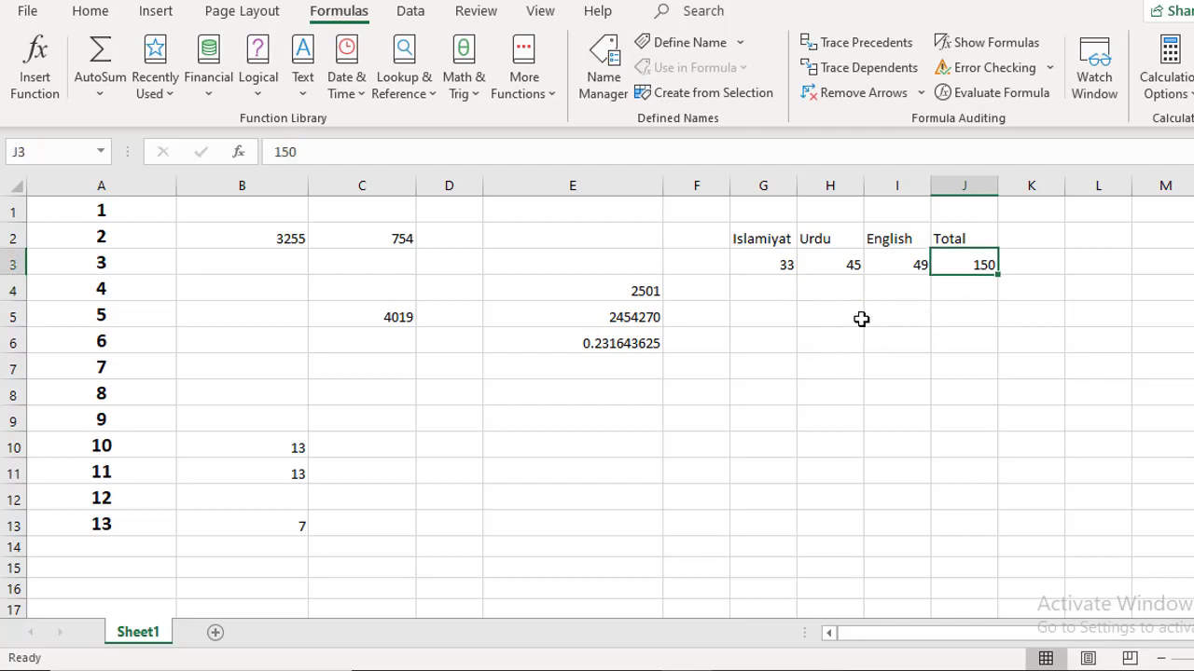
# - Calculate the average of the three subject marks in cell G5 with =AVERAGE(G3:I3)
pyautogui.click(790, 322)
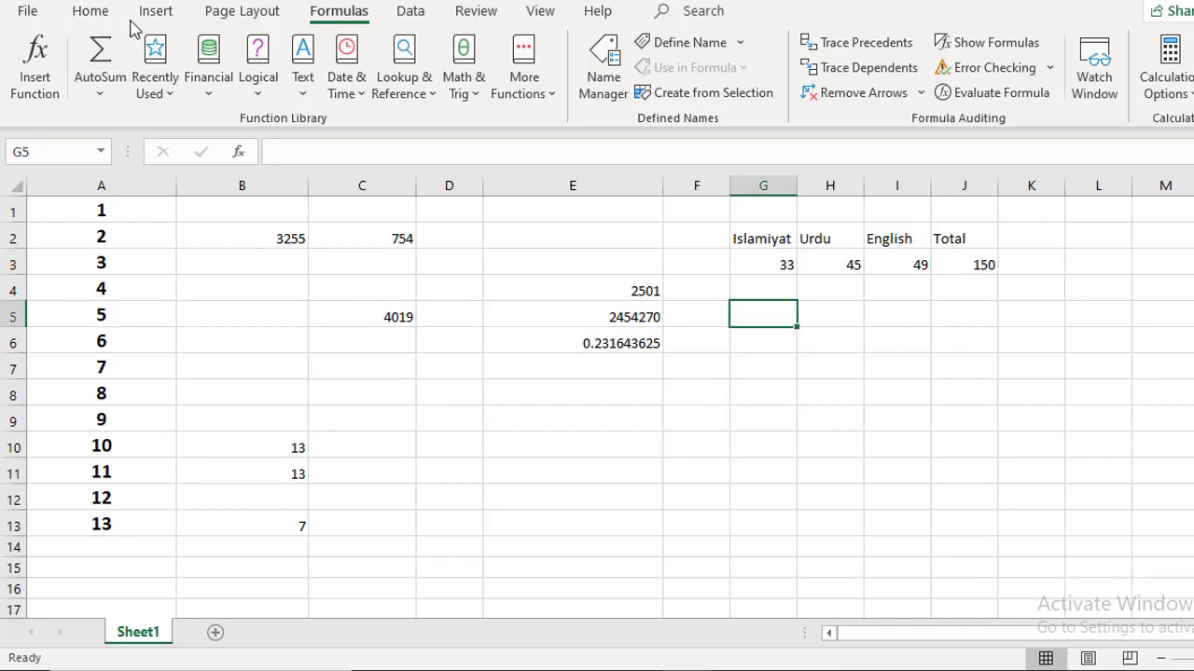
pyautogui.click(99, 93)
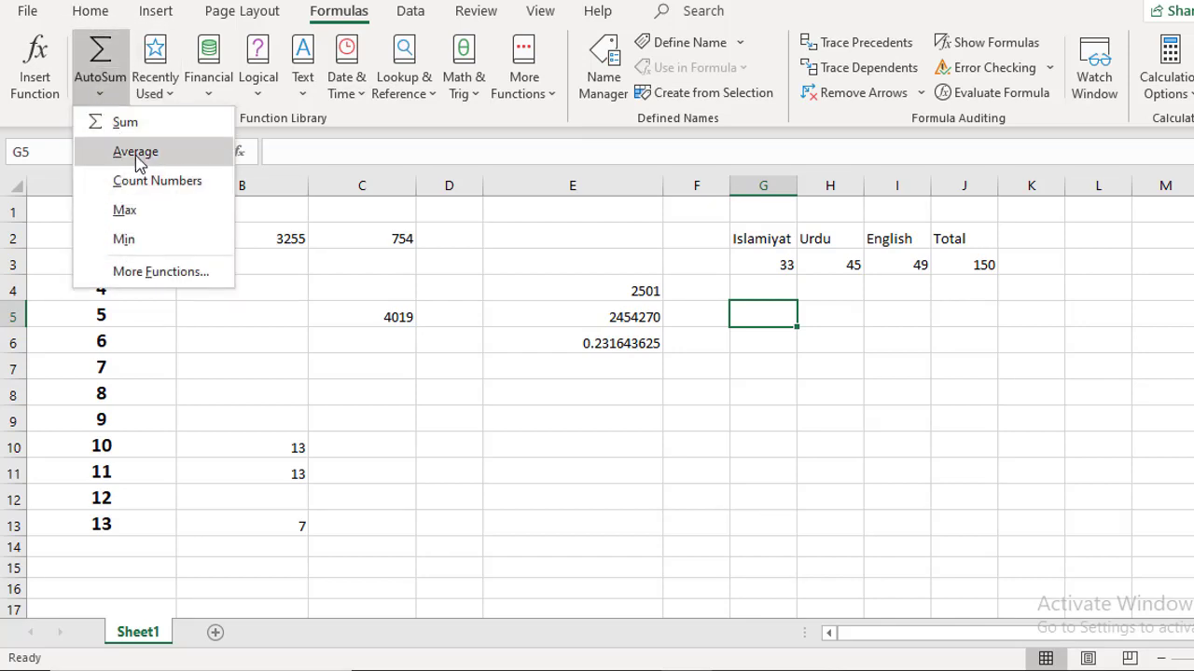
pyautogui.click(138, 154)
pyautogui.moveTo(775, 264); pyautogui.dragTo(928, 264)
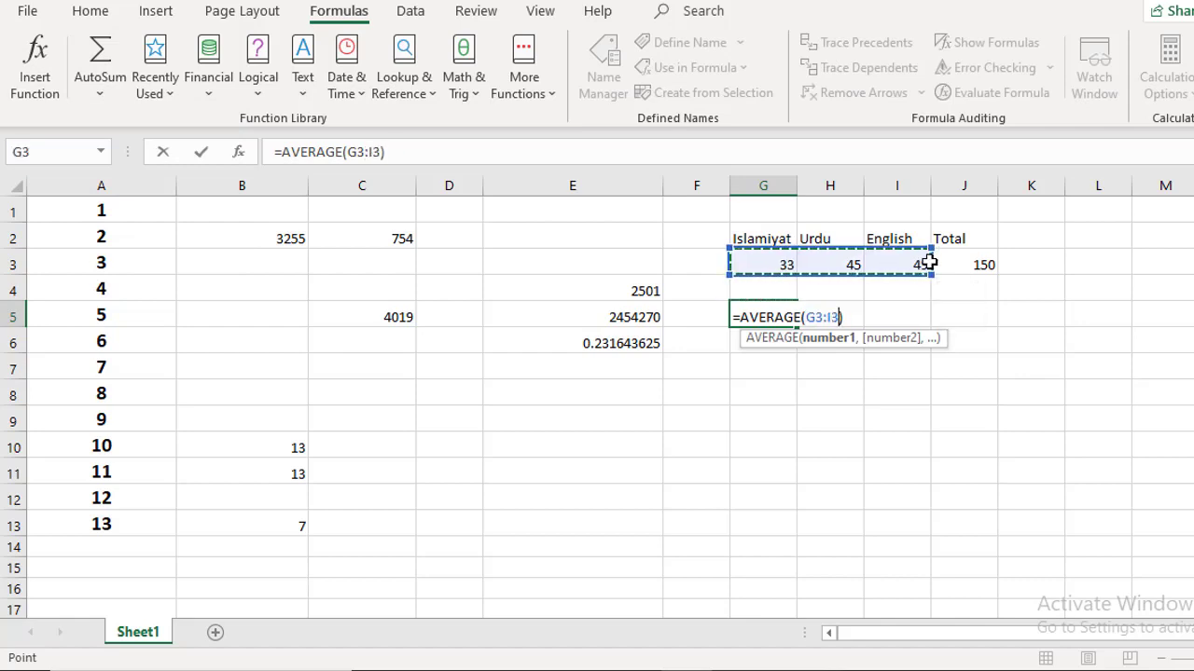
pyautogui.press('Return')
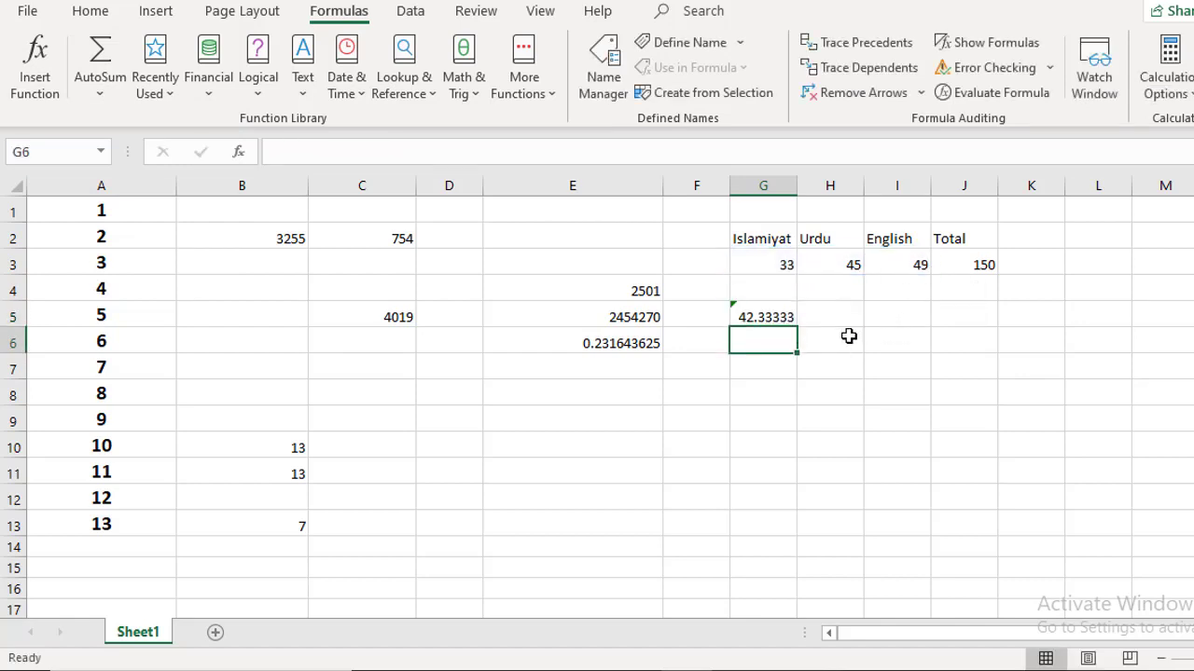
# - Format the average in cell G5 as a percentage, trying more decimal places and reducing them again
pyautogui.click(779, 324)
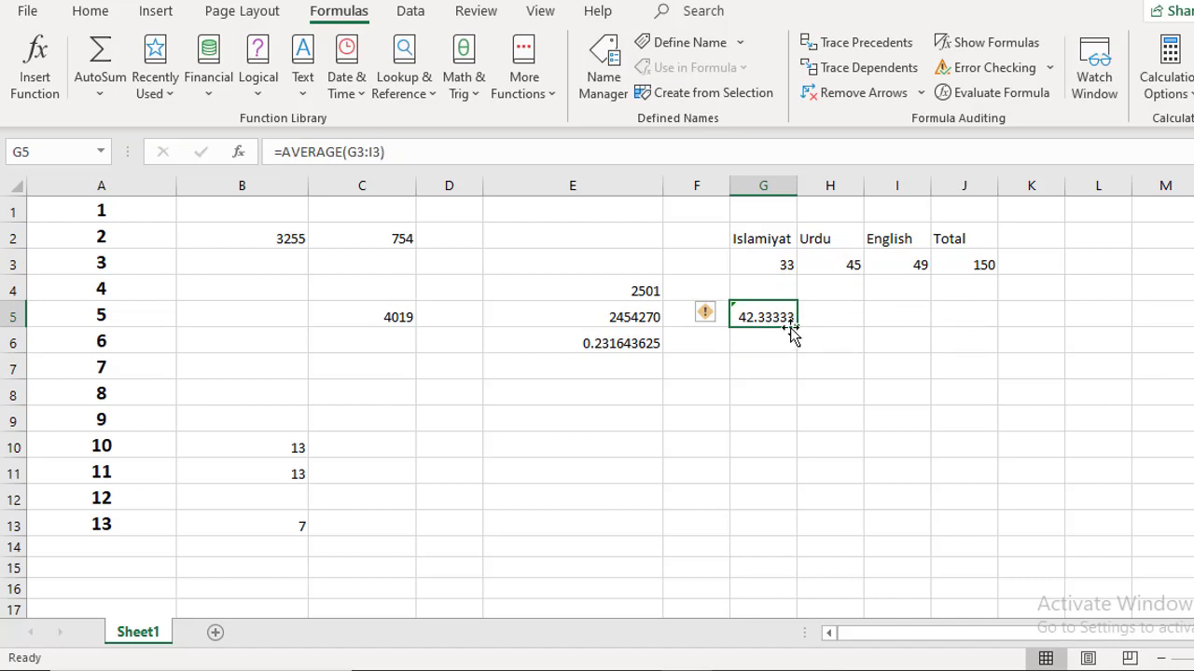
pyautogui.click(86, 17)
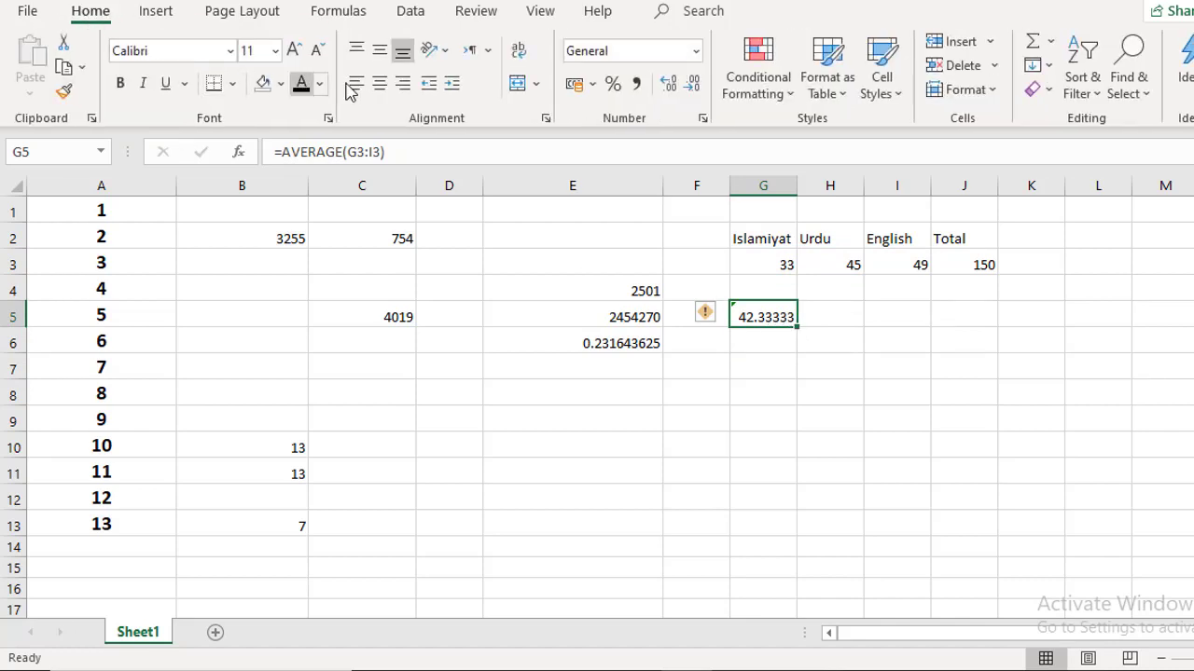
pyautogui.click(613, 86)
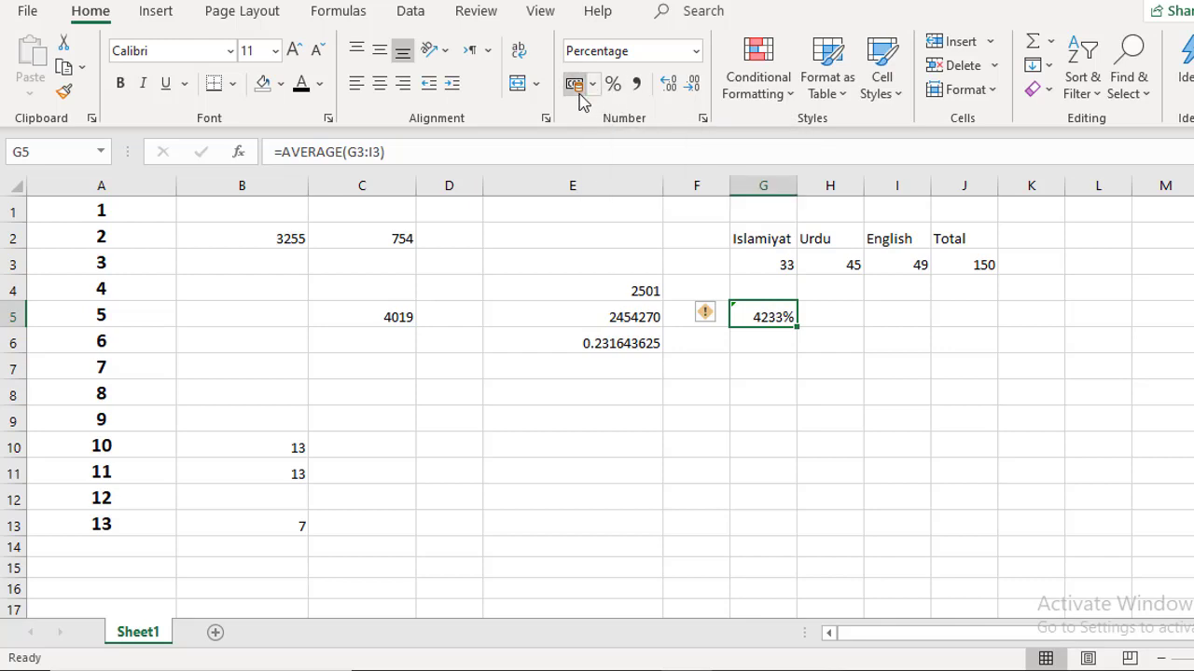
pyautogui.click(666, 86)
pyautogui.click(666, 86)
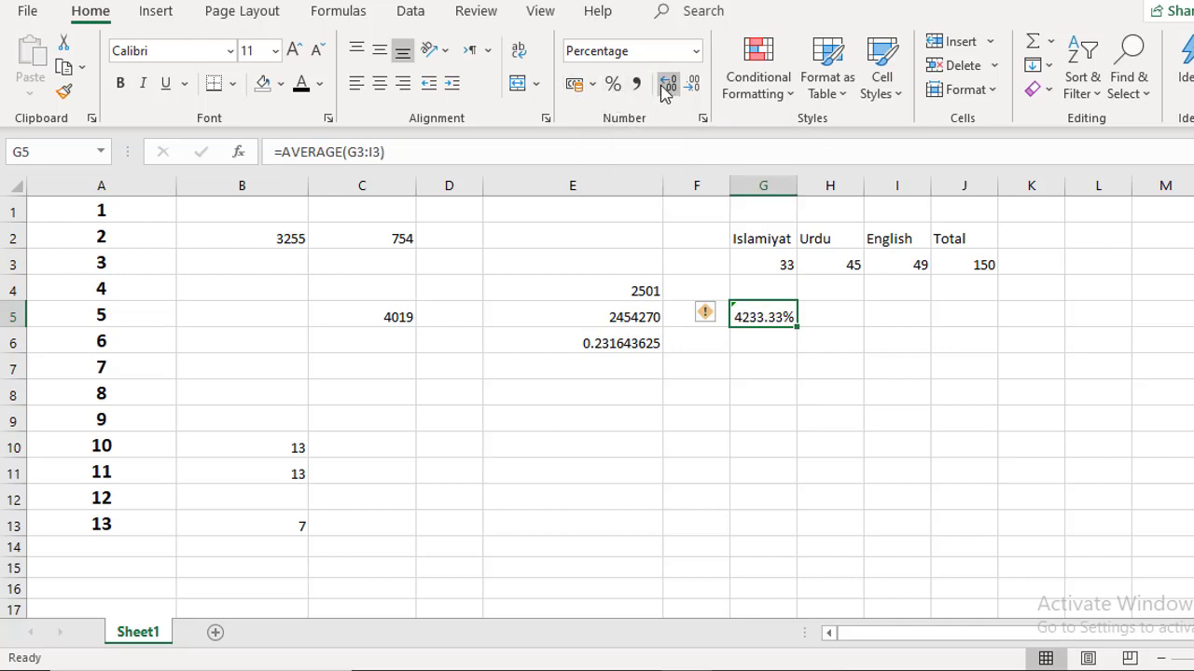
pyautogui.click(666, 85)
pyautogui.click(691, 85)
pyautogui.click(691, 86)
pyautogui.click(691, 86)
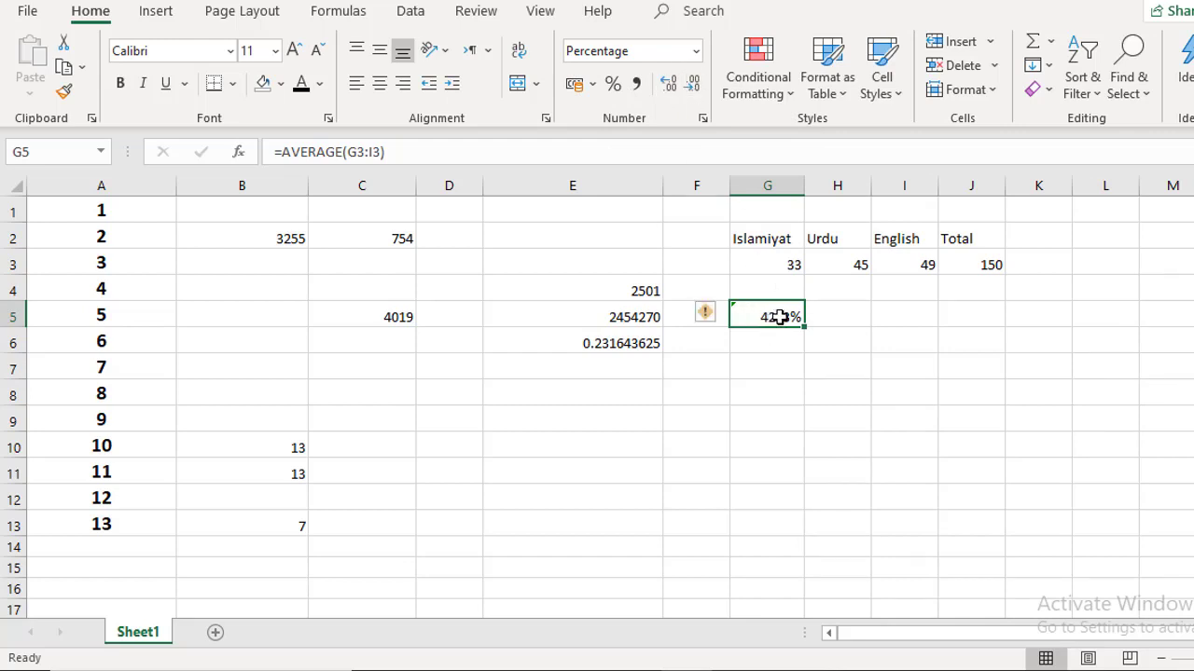
# - Remove the average formula from cell G5
pyautogui.press('BackSpace')
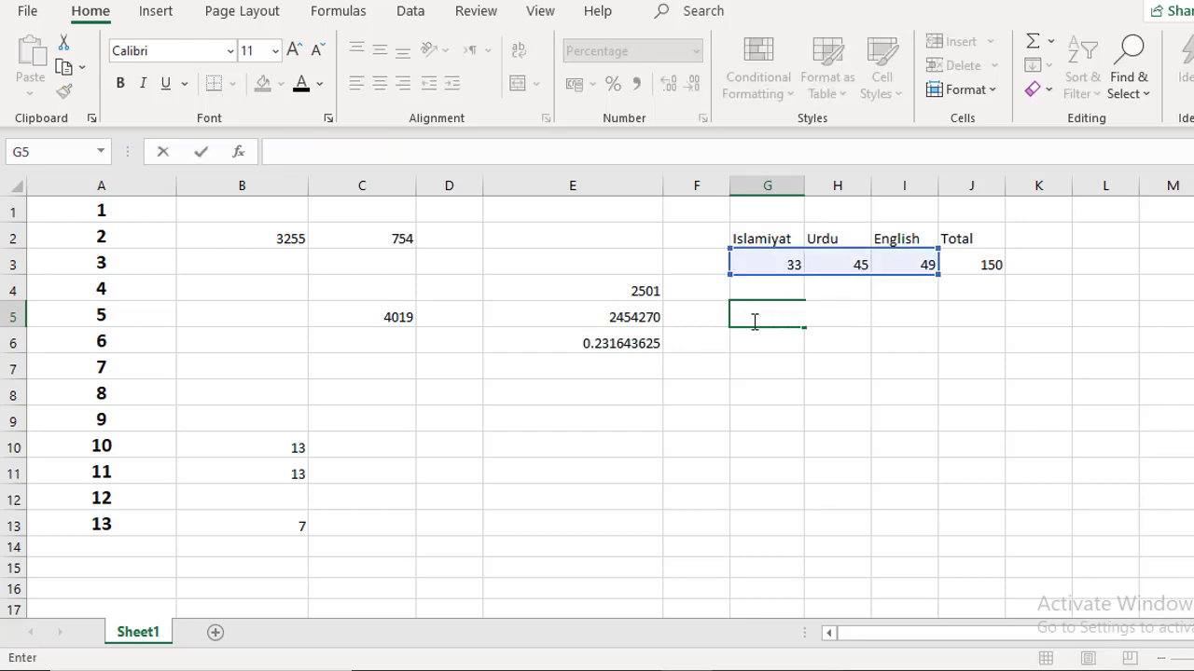
pyautogui.click(338, 11)
pyautogui.click(100, 93)
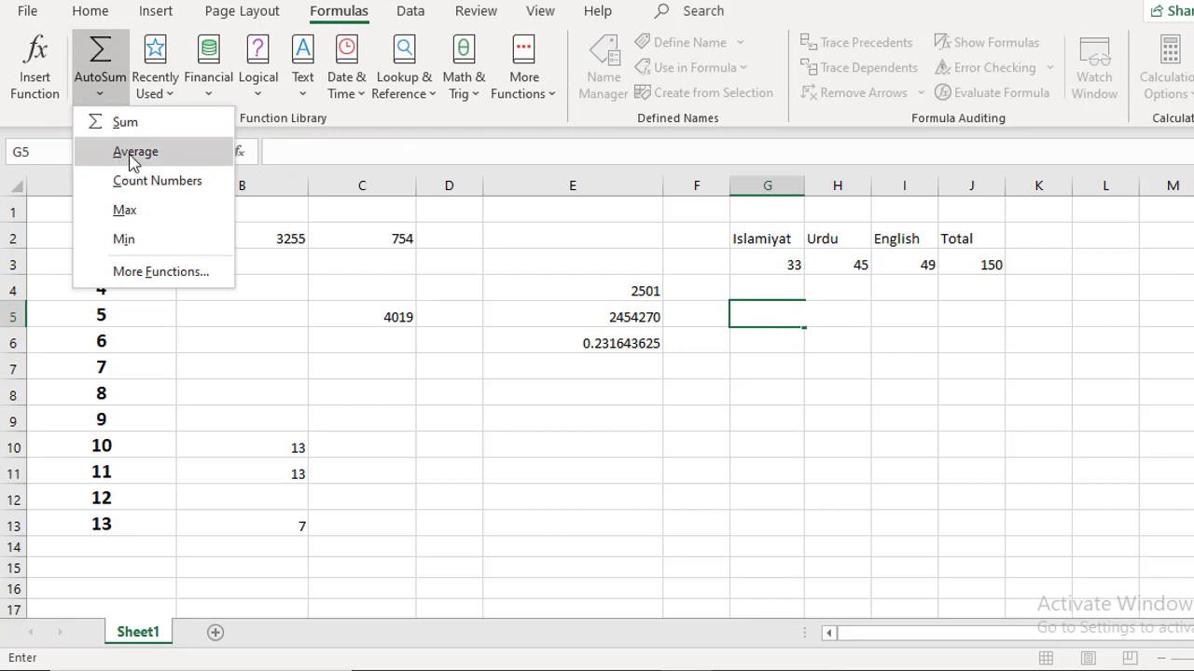
pyautogui.press('Escape')
pyautogui.press('Escape')
# - Calculate the average of the three subject marks in cell G4 with =AVERAGE(G3:I3)
pyautogui.moveTo(783, 266); pyautogui.dragTo(909, 266)
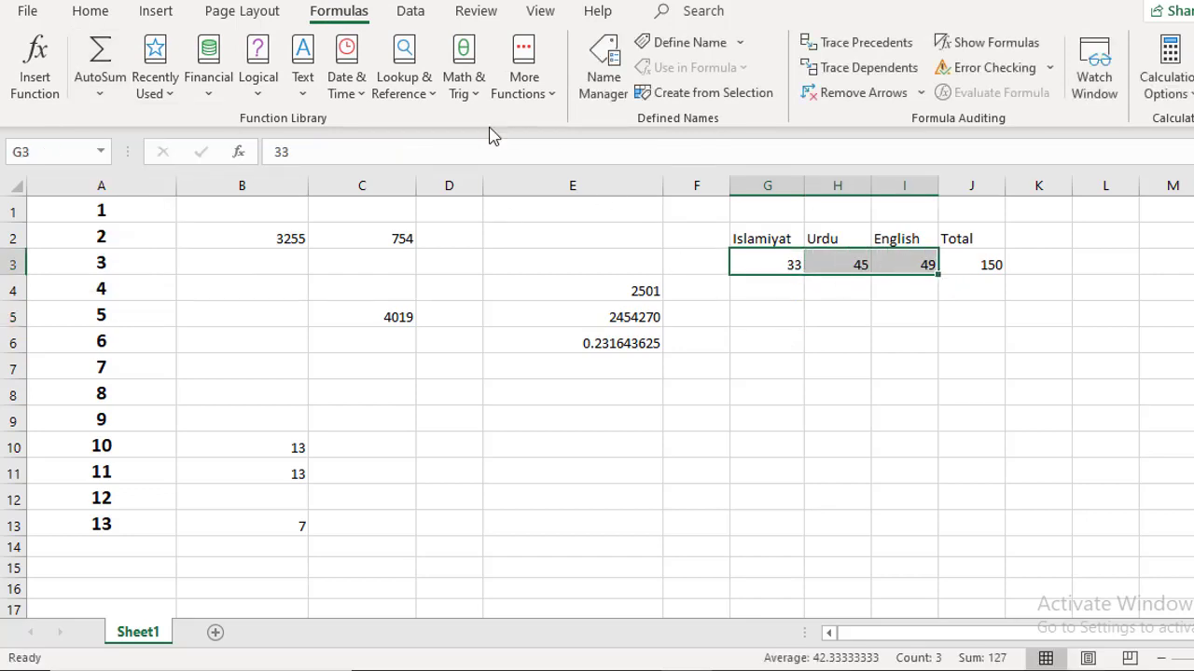
pyautogui.click(787, 301)
pyautogui.click(100, 93)
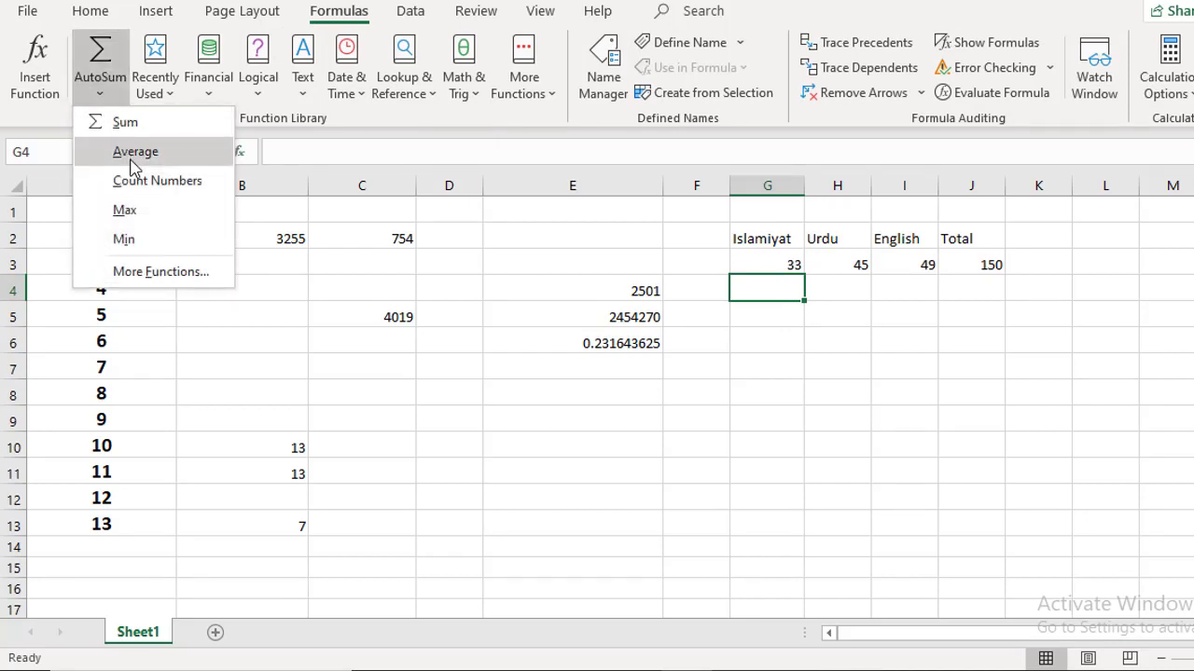
pyautogui.click(135, 152)
pyautogui.moveTo(793, 264); pyautogui.dragTo(897, 262)
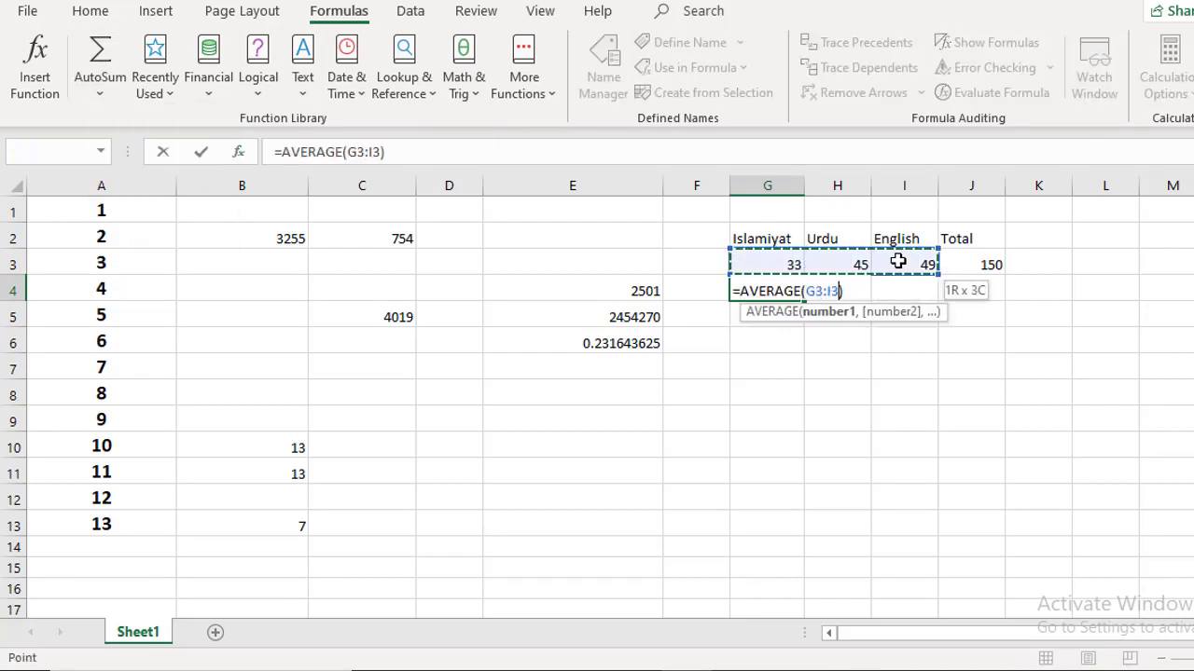
pyautogui.press('Return')
pyautogui.click(770, 289)
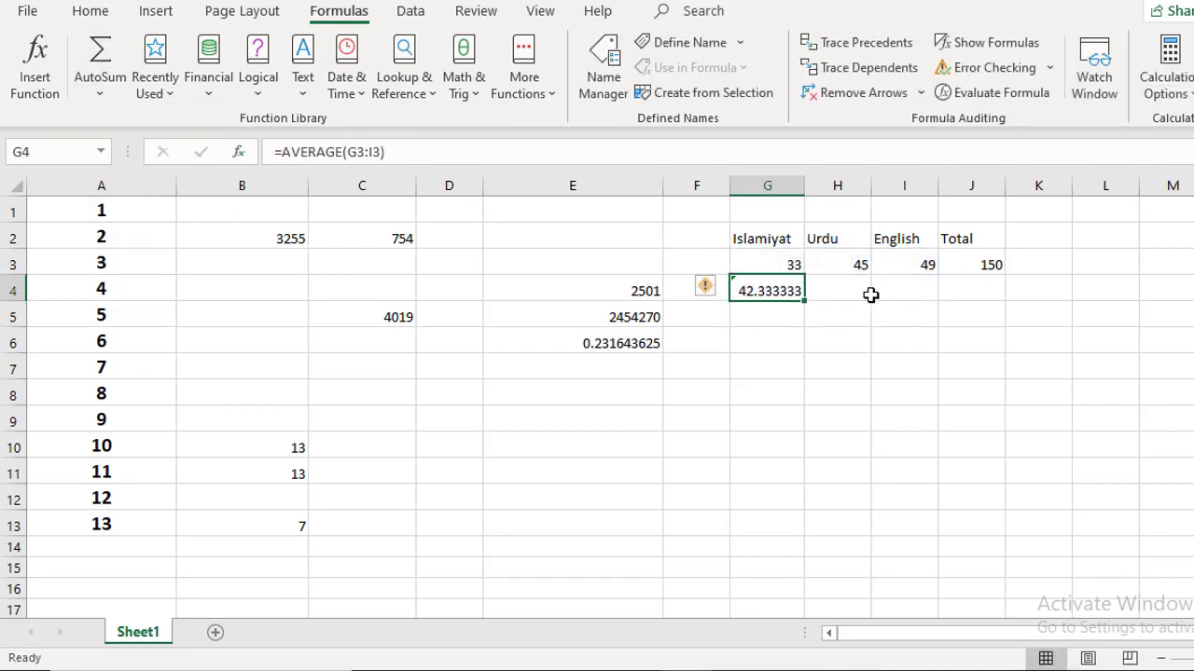
pyautogui.click(852, 298)
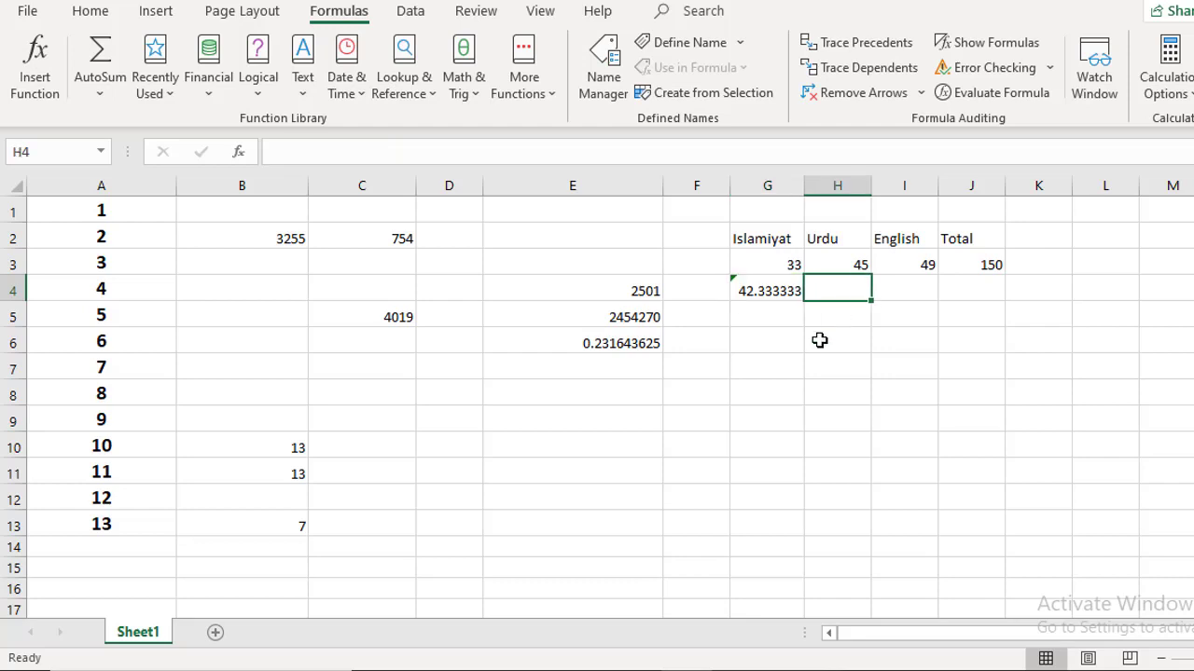
pyautogui.click(794, 316)
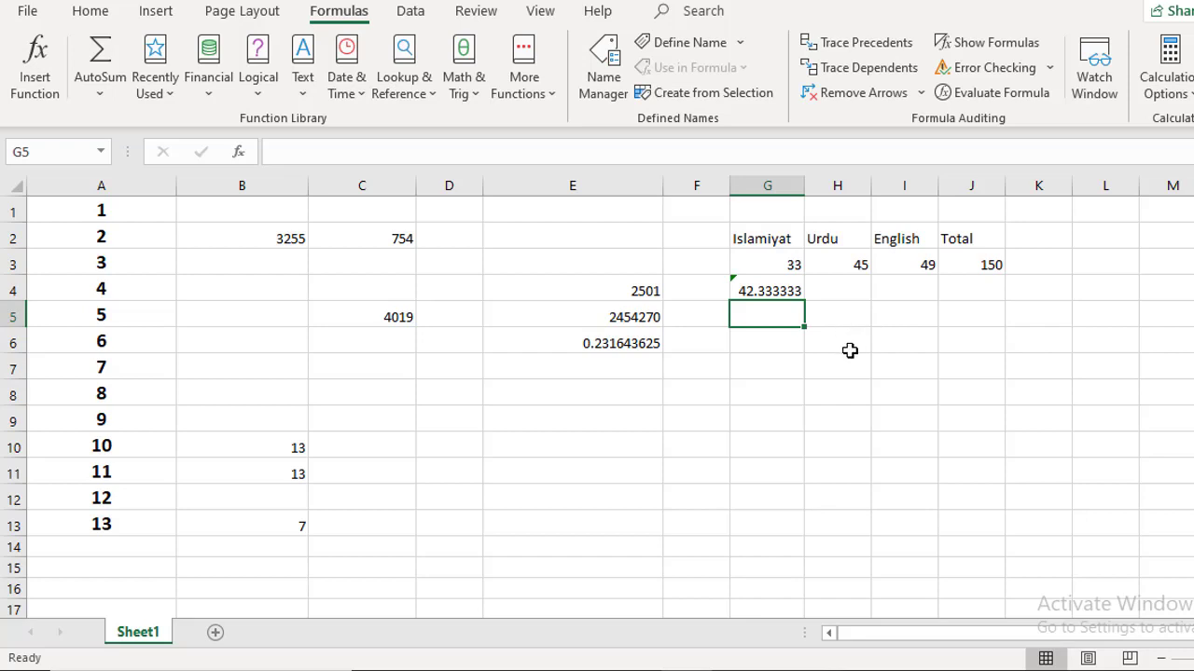
pyautogui.click(786, 346)
pyautogui.click(789, 320)
# - Start an IF function in cell G6 with the logical test G4>=45
pyautogui.click(779, 333)
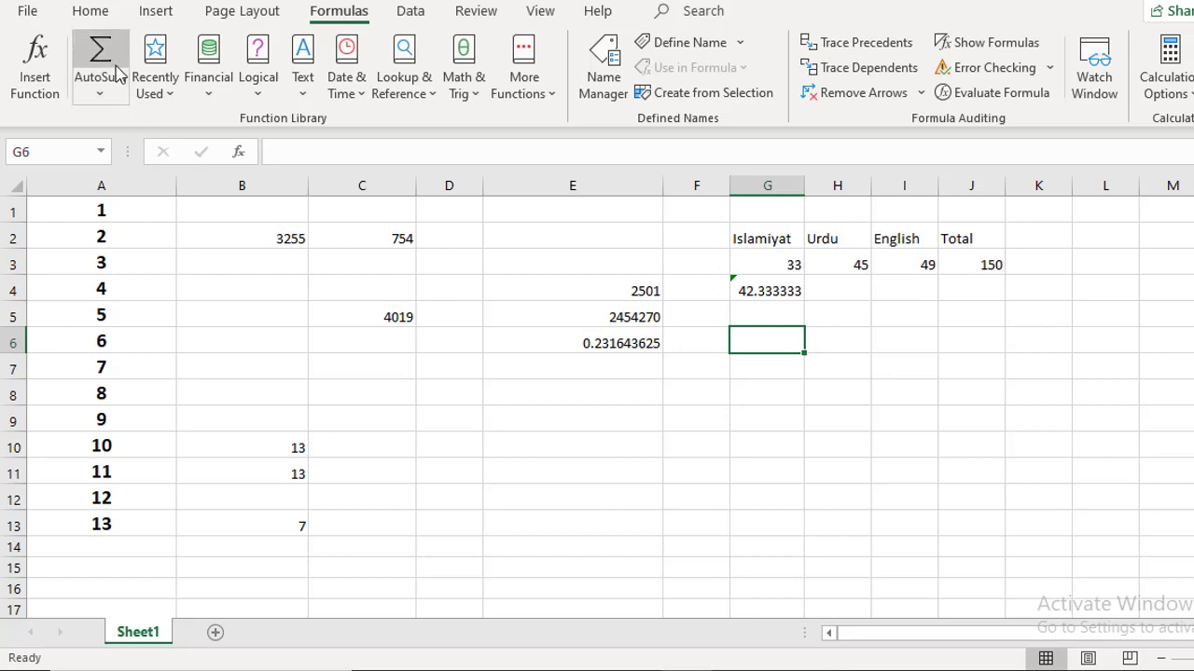
pyautogui.click(262, 100)
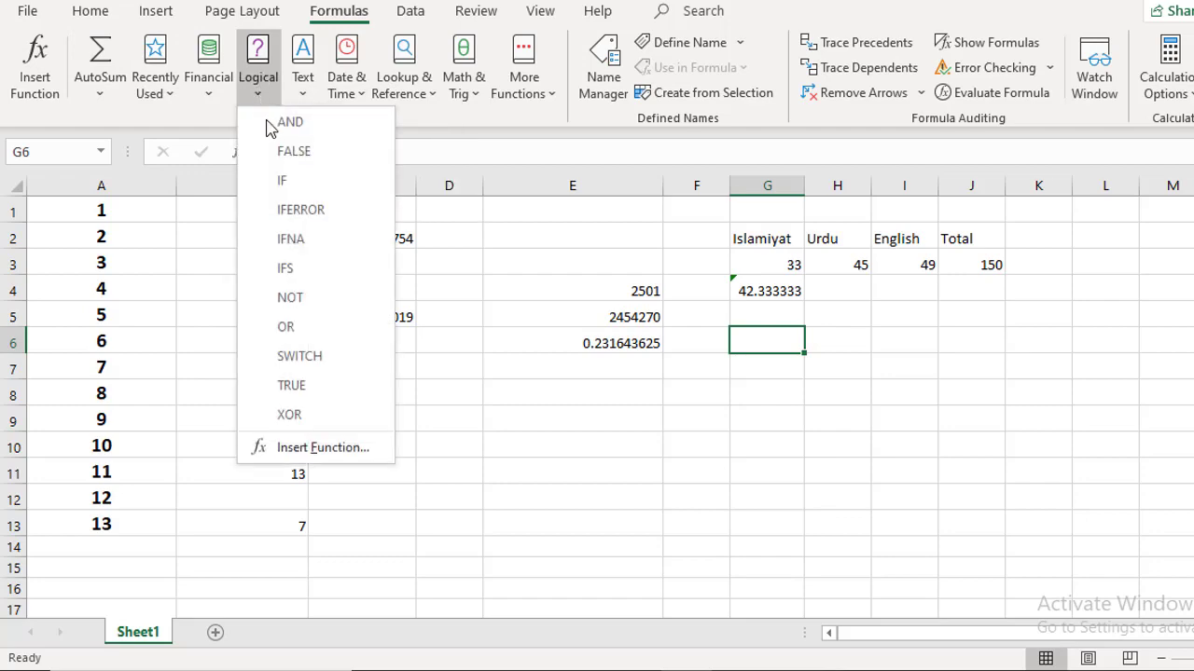
pyautogui.click(282, 185)
pyautogui.moveTo(447, 163); pyautogui.dragTo(585, 369)
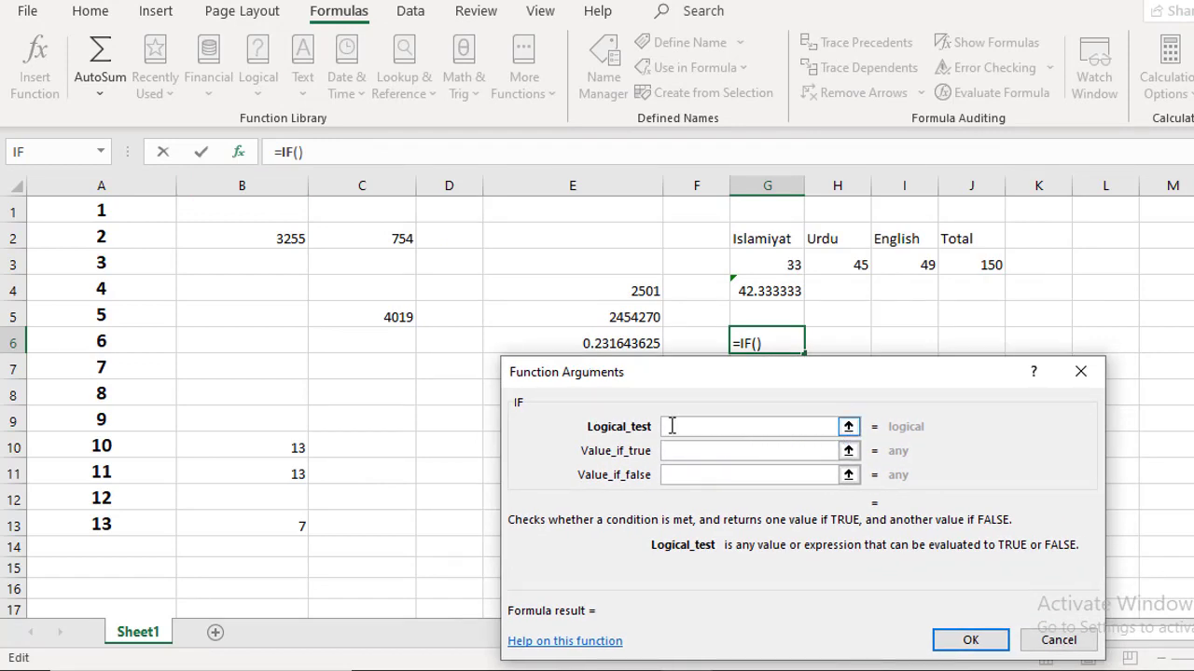
pyautogui.click(762, 290)
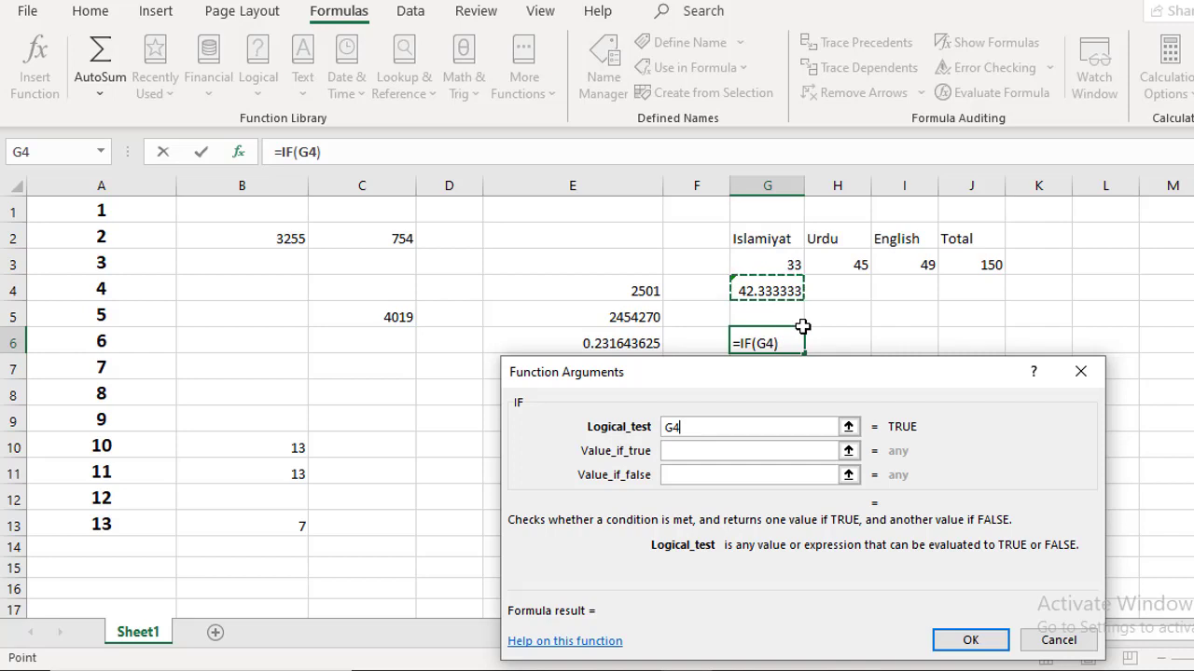
pyautogui.write('>')
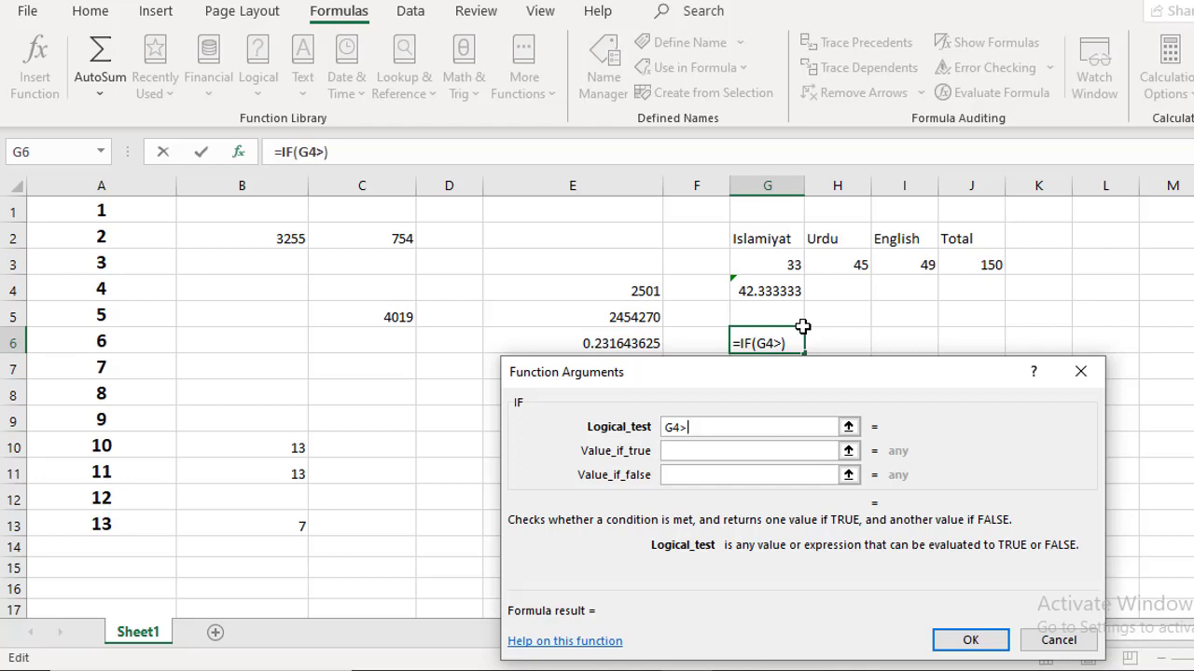
pyautogui.press('BackSpace')
pyautogui.write('>0')
pyautogui.press('BackSpace')
pyautogui.write('=45')
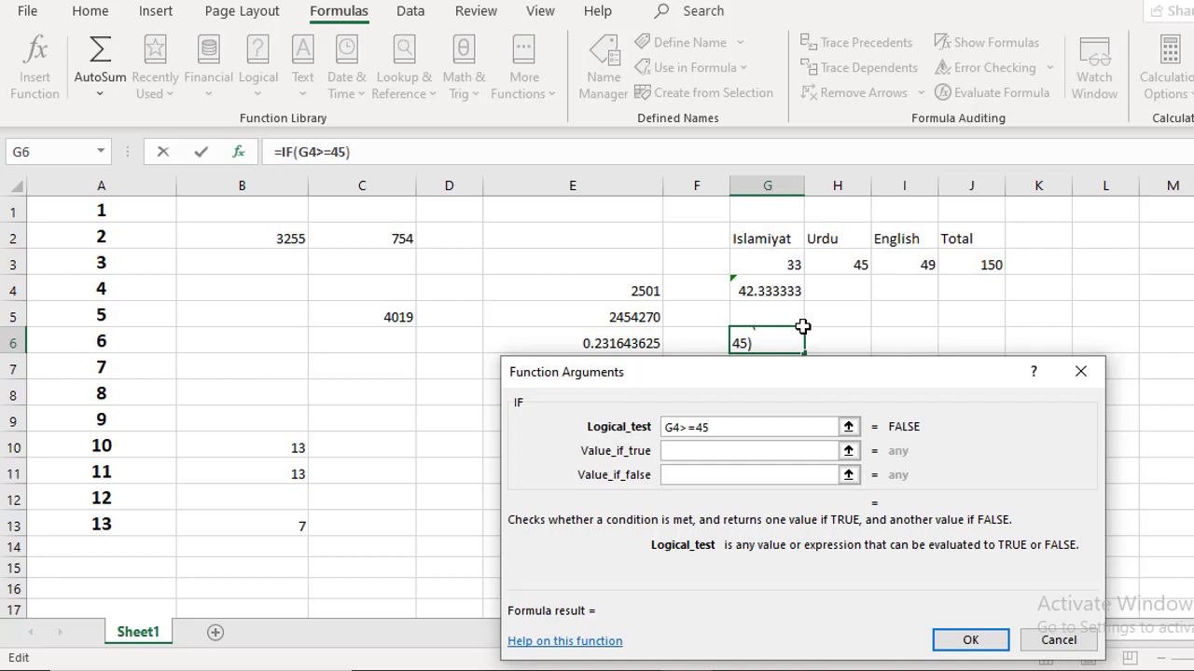
# - Complete the IF function in G6 to return PASS when the test is true and FAIL when it is false
pyautogui.click(711, 452)
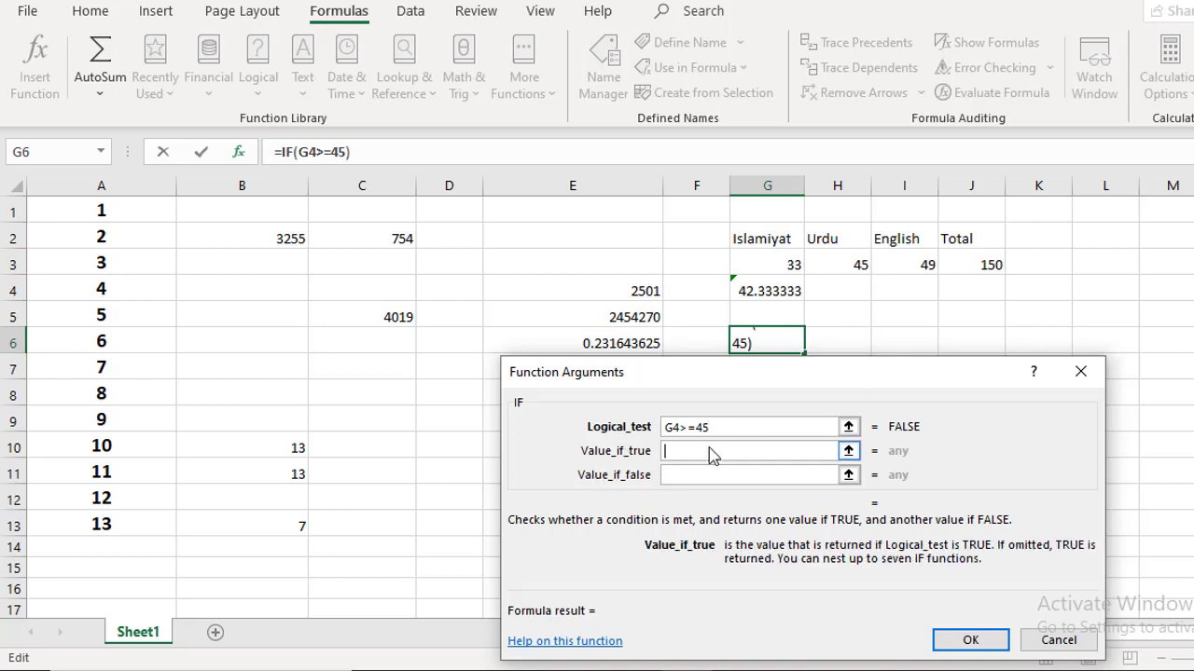
pyautogui.write('PASS')
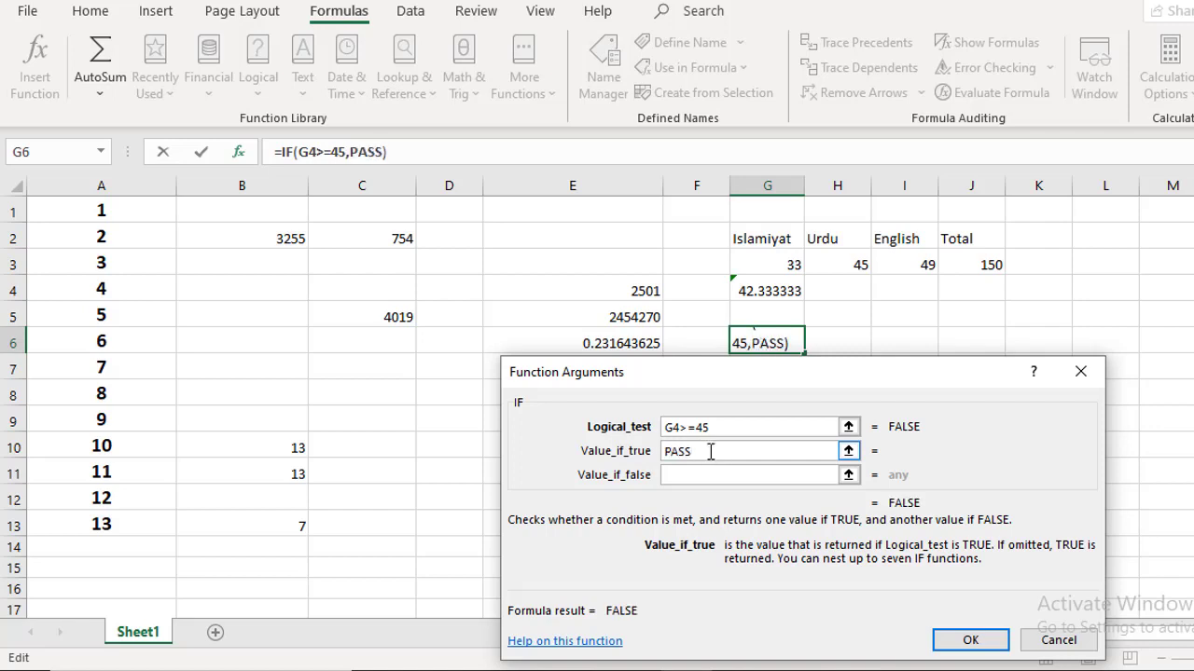
pyautogui.press('Tab')
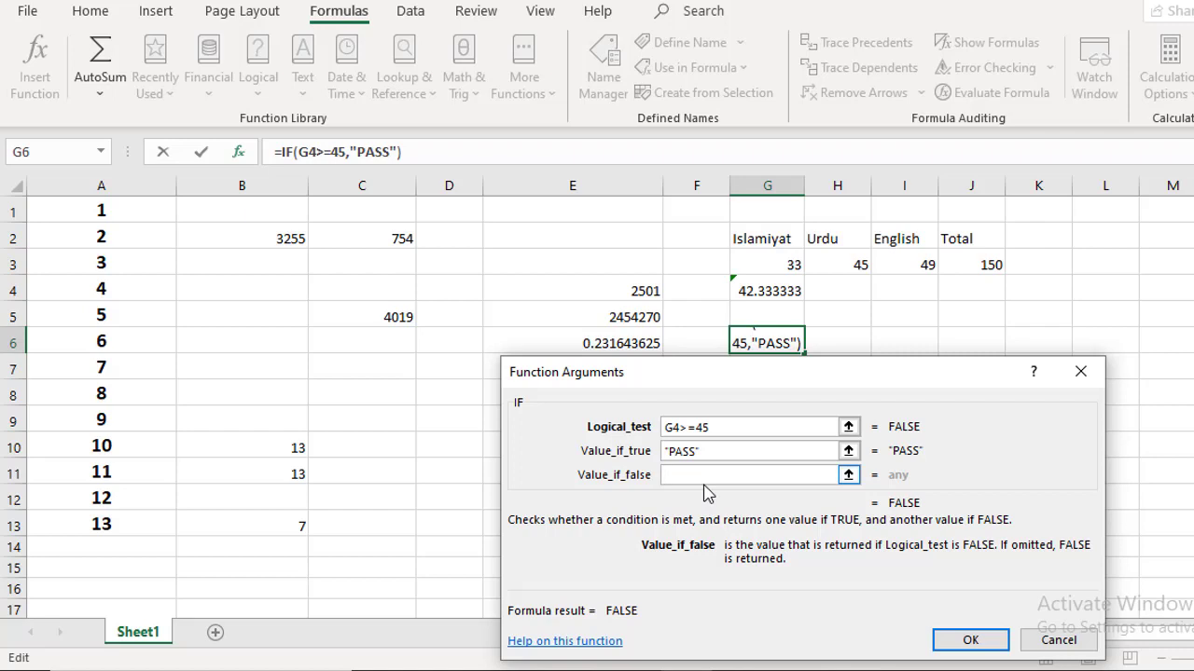
pyautogui.write('FAIL')
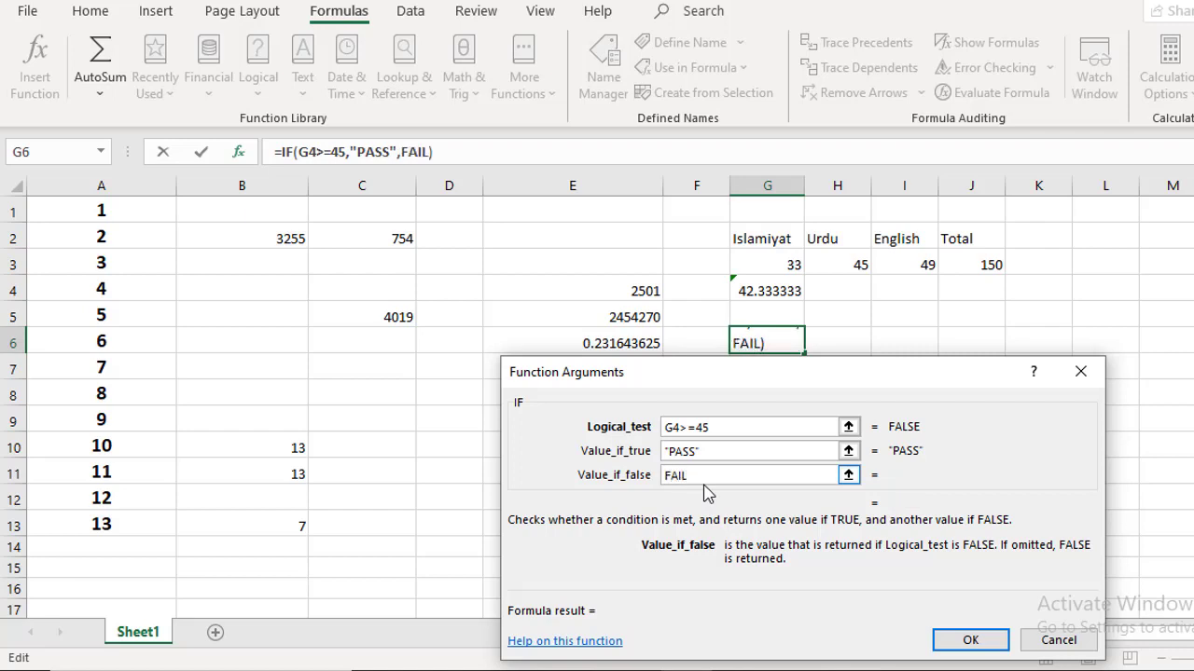
pyautogui.click(970, 641)
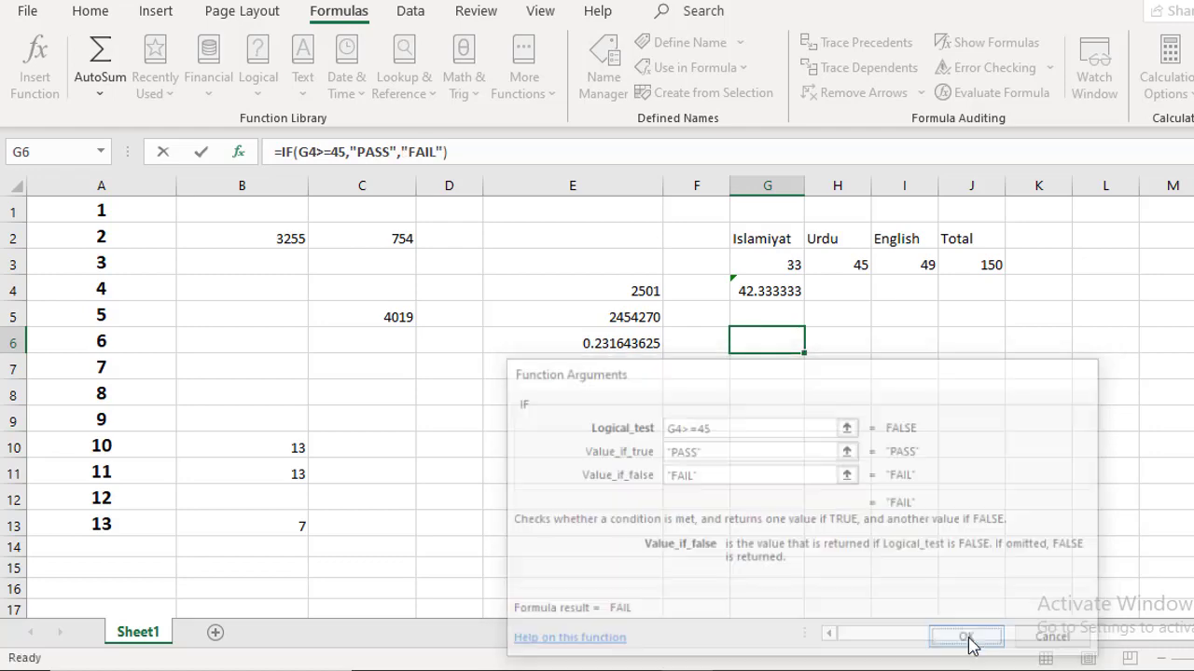
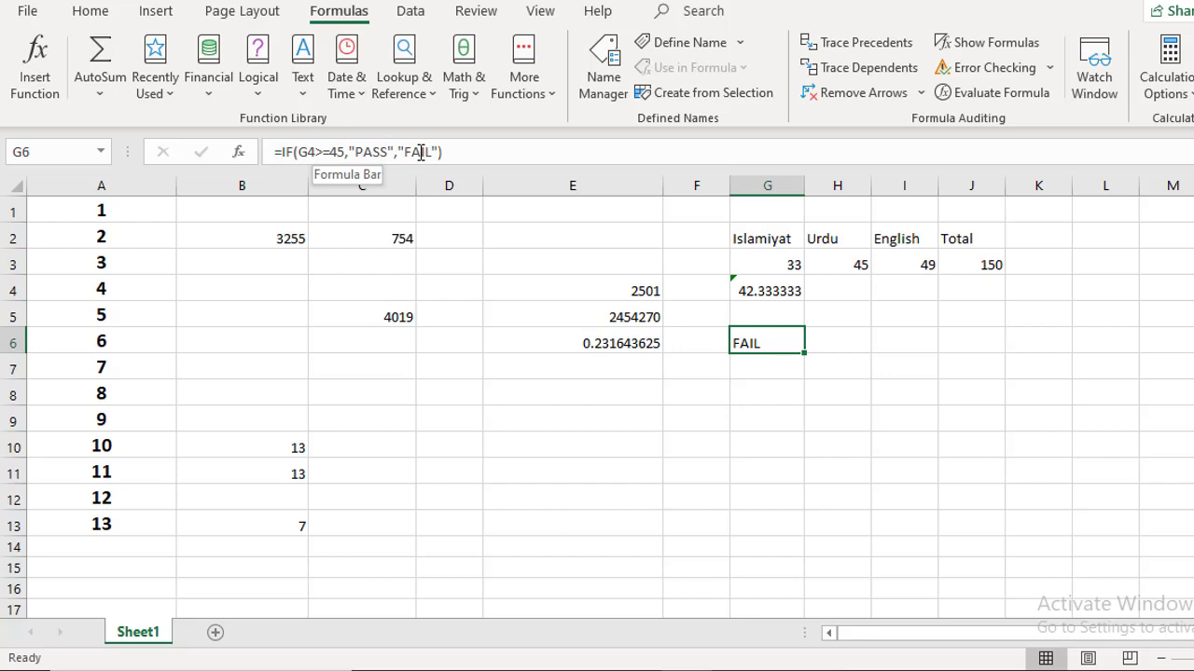
# - Set the Islamiyat mark in cell G3 to 40
pyautogui.click(793, 259)
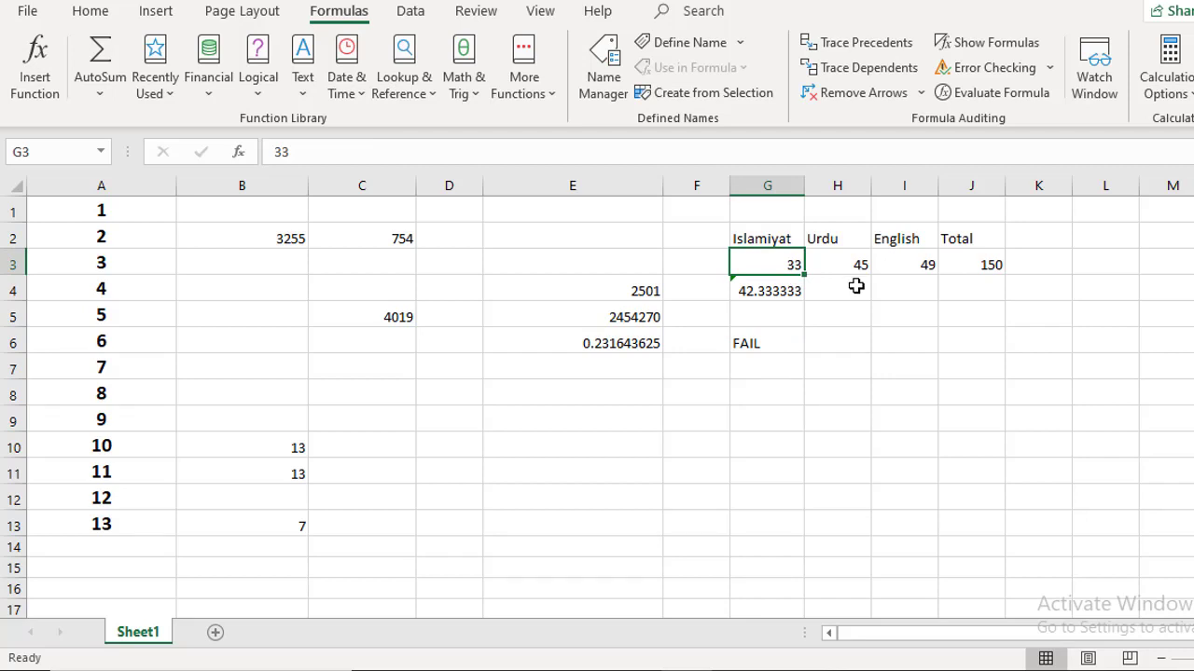
pyautogui.write('4')
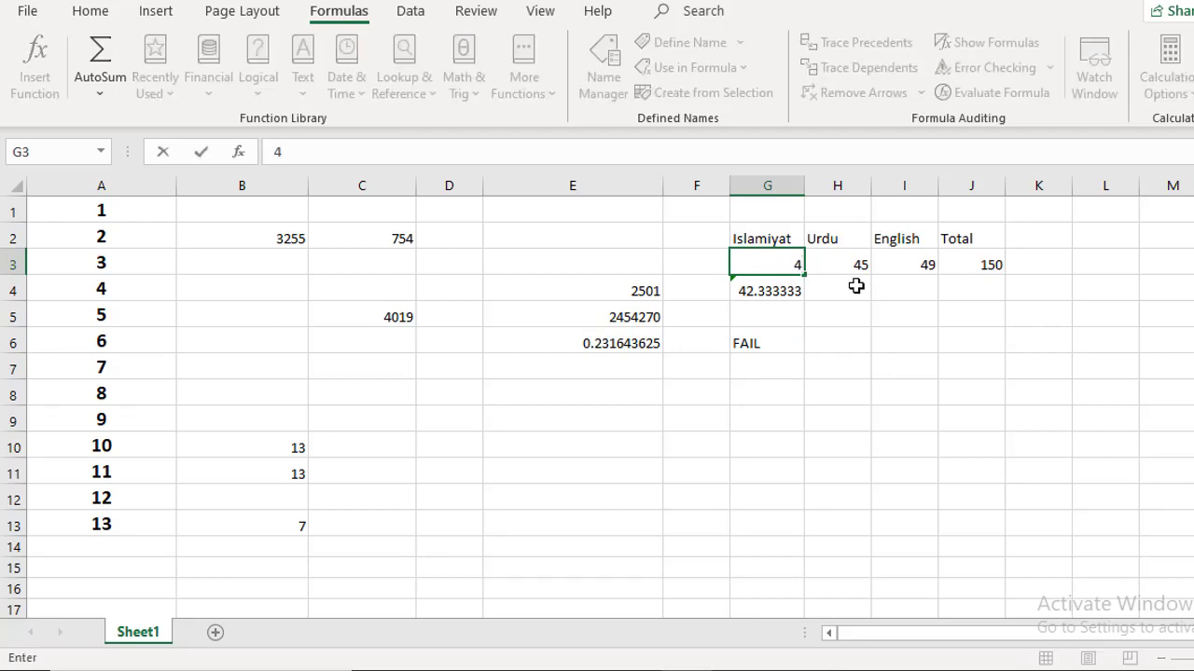
pyautogui.write('0')
pyautogui.press('Return')
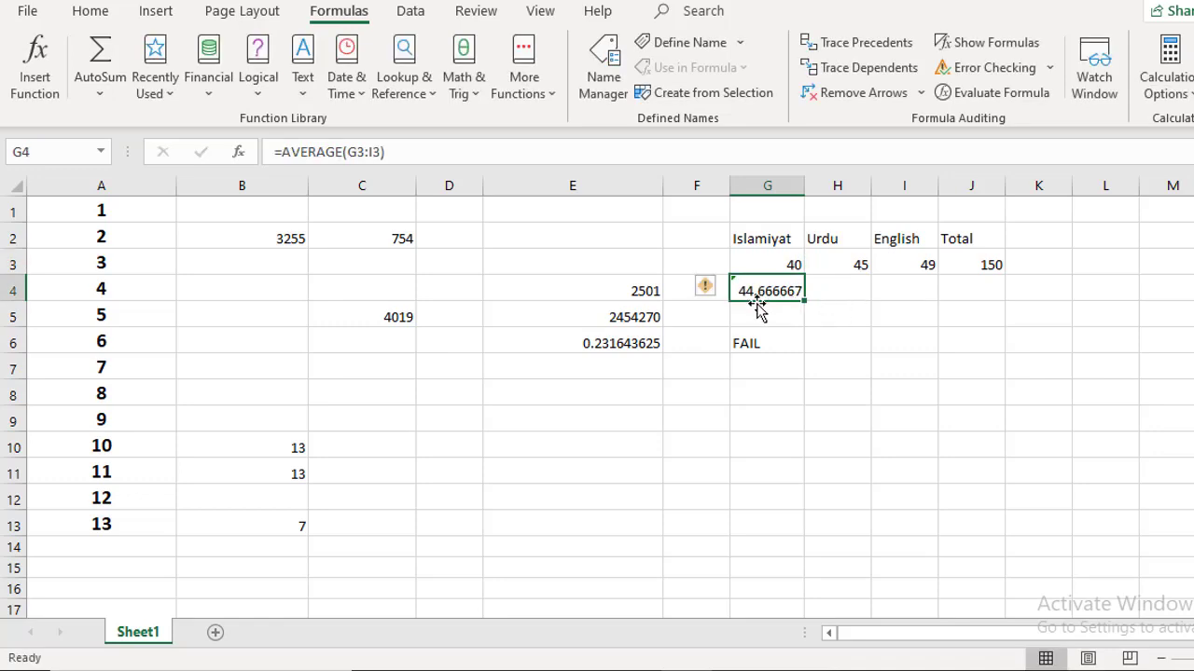
# - Set the Islamiyat mark in cell G3 to 43 and check the IF result in G6
pyautogui.click(785, 267)
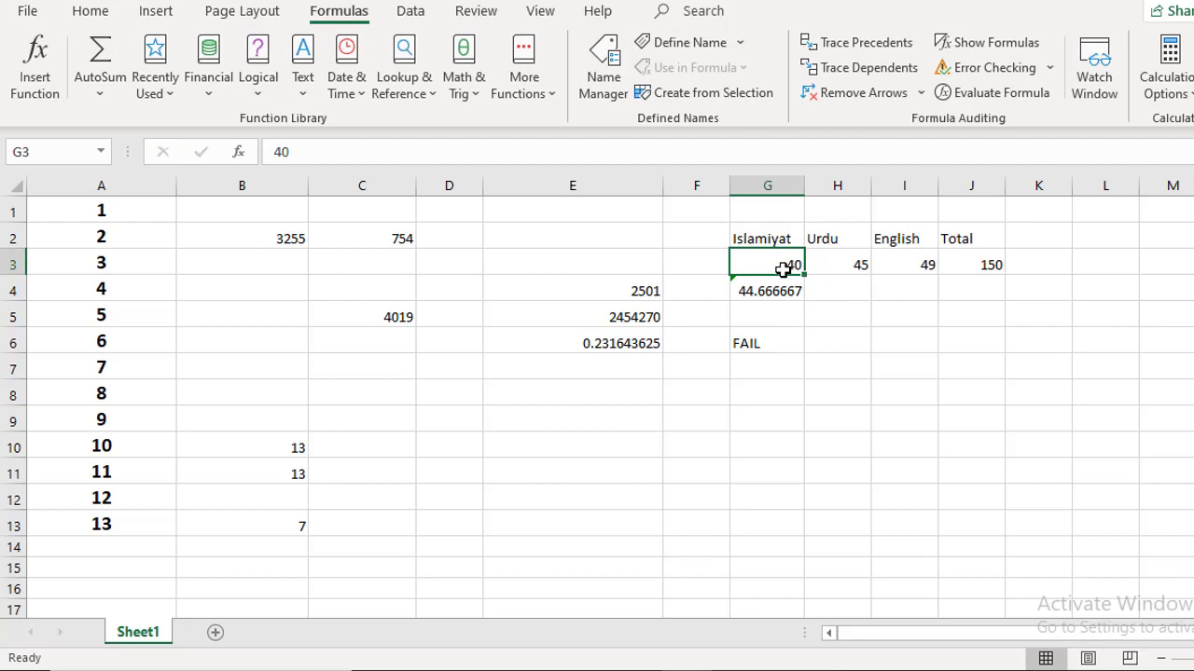
pyautogui.write('43')
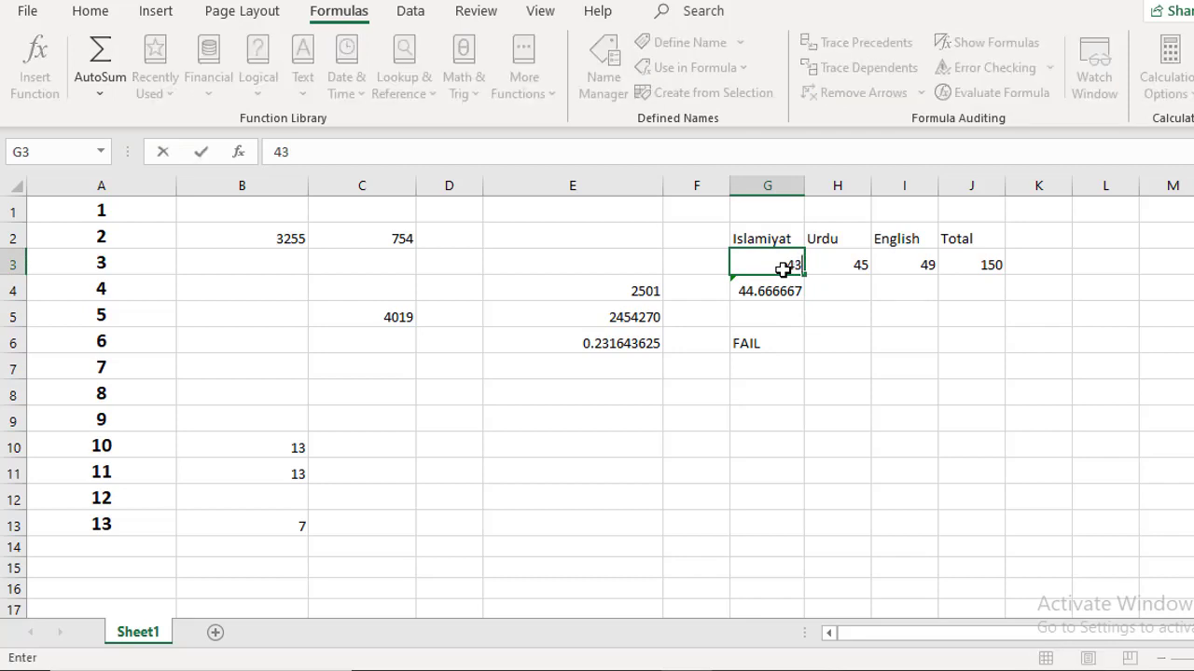
pyautogui.press('Return')
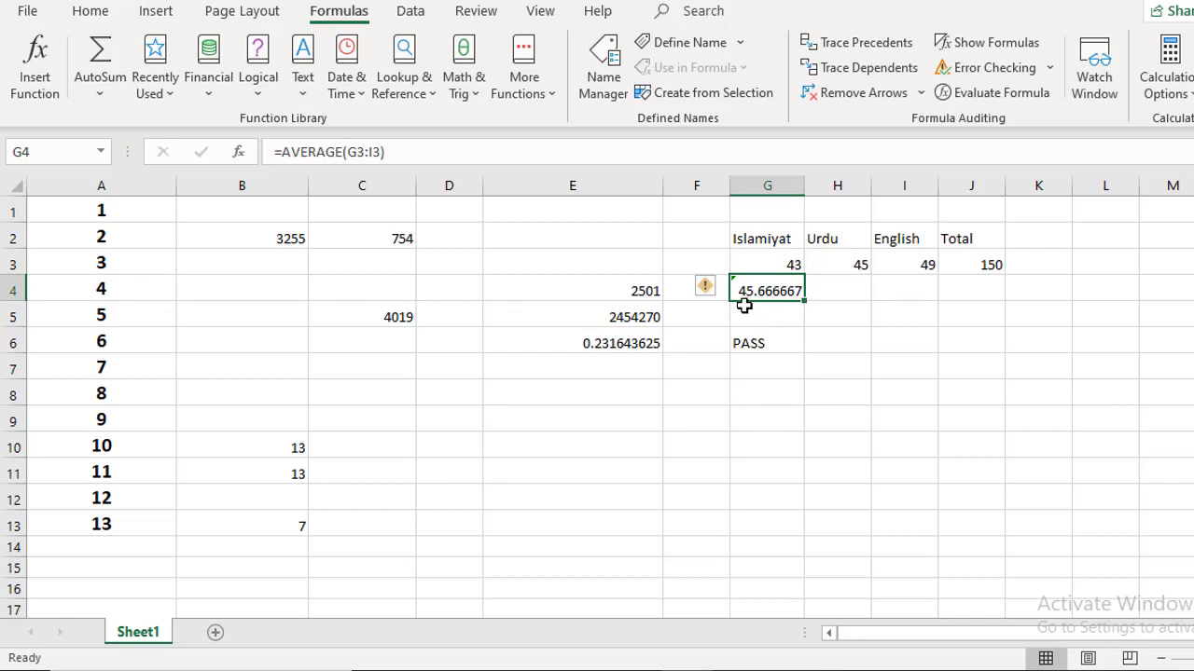
pyautogui.click(777, 345)
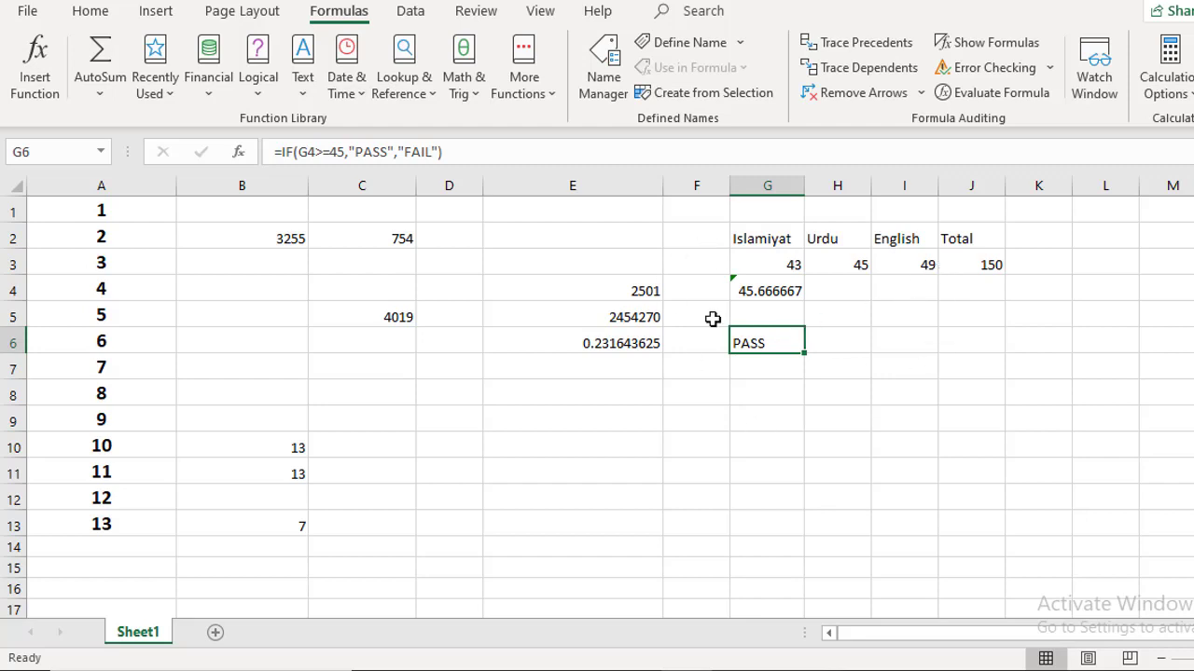
# - Examine the functions offered in the Logical, Math & Trig, Date & Time, Text, Financial, More Functions and Lookup & Reference categories
pyautogui.click(258, 74)
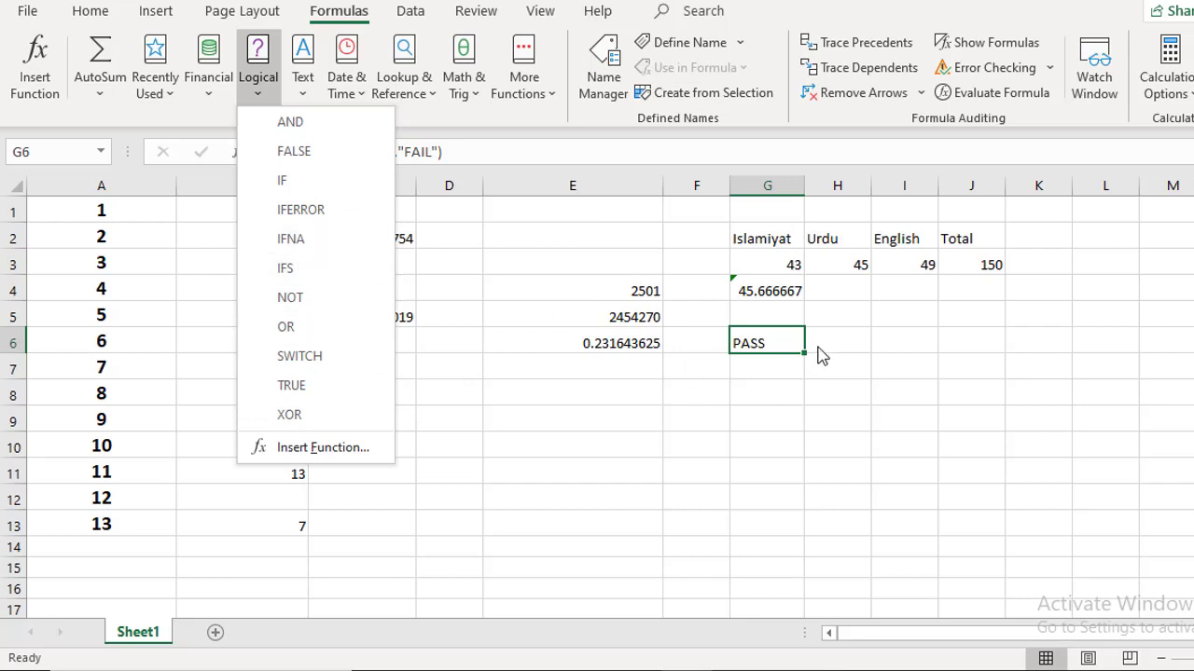
pyautogui.click(764, 346)
pyautogui.click(749, 387)
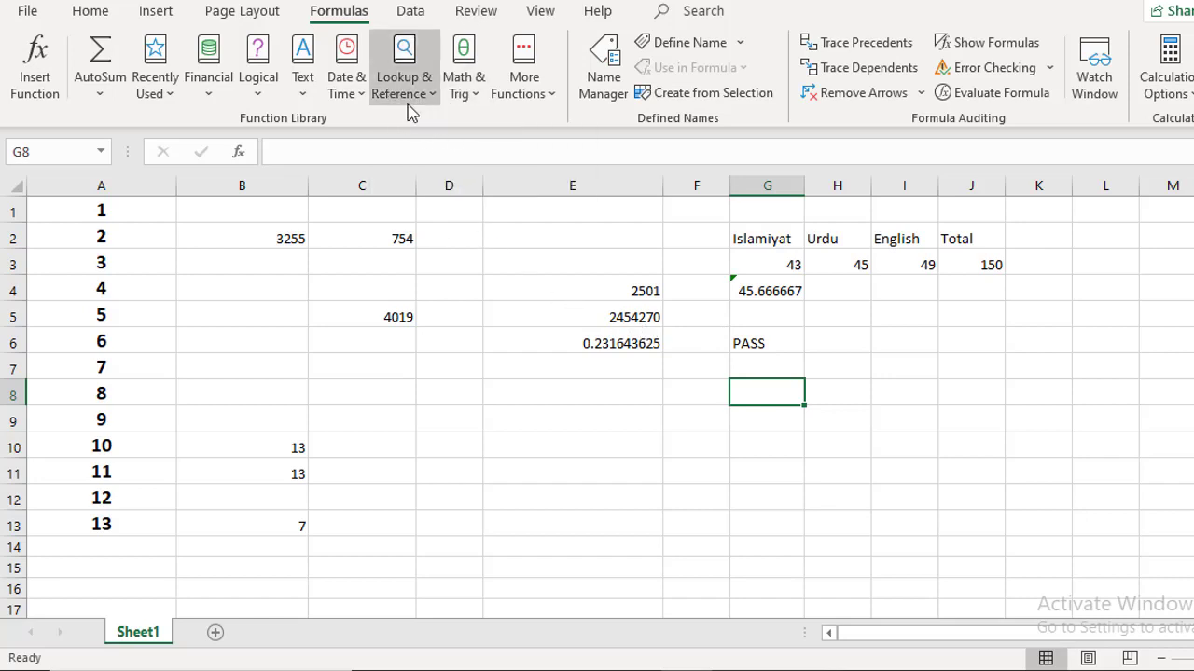
pyautogui.click(465, 83)
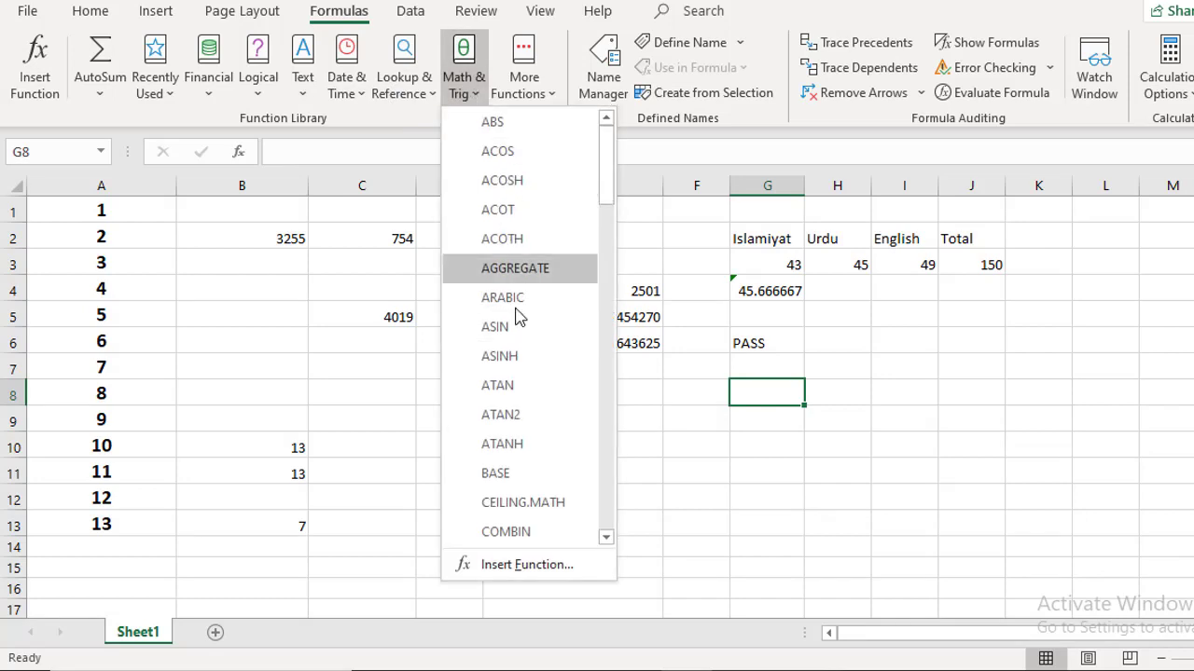
pyautogui.click(352, 95)
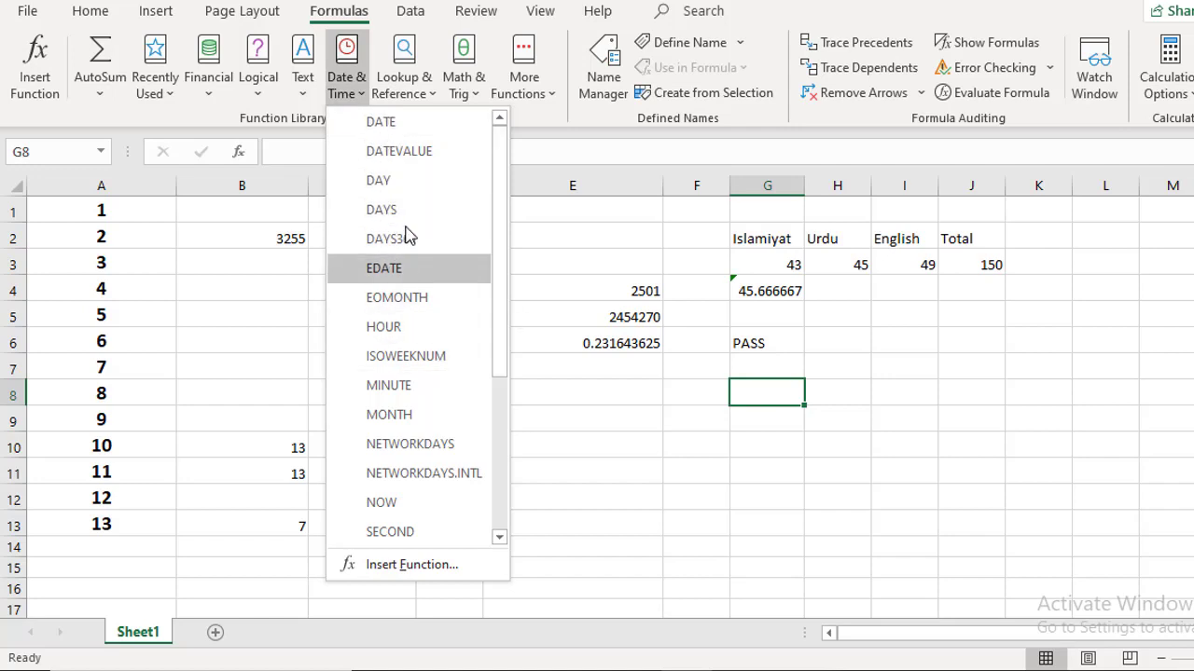
pyautogui.click(300, 100)
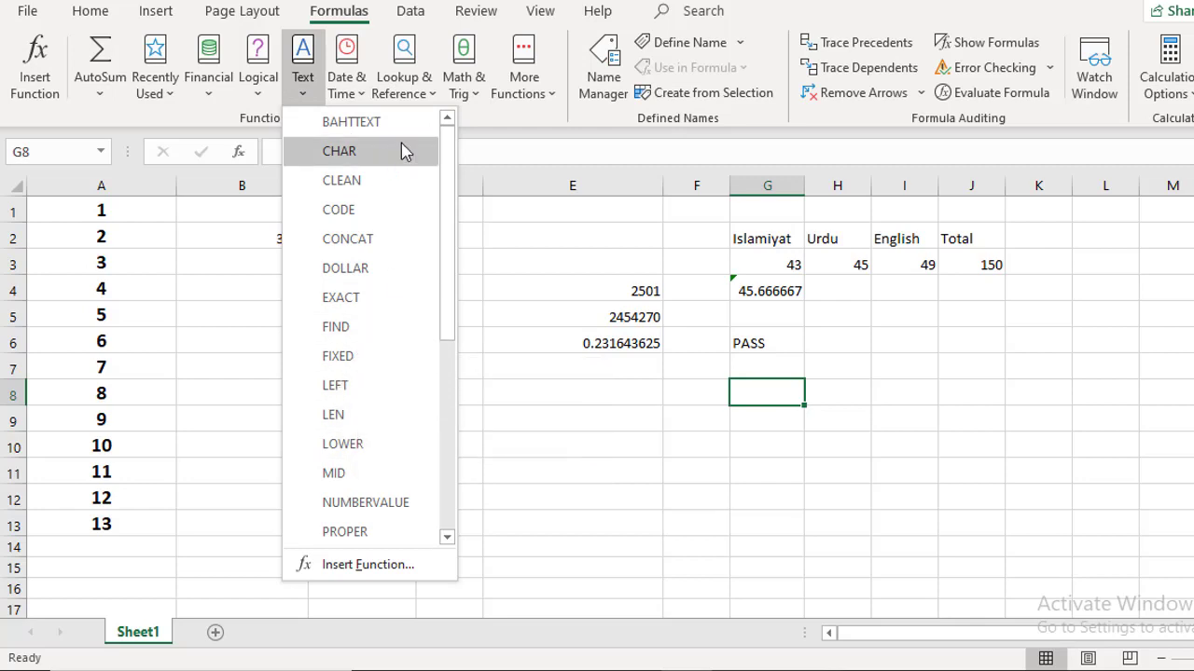
pyautogui.click(211, 88)
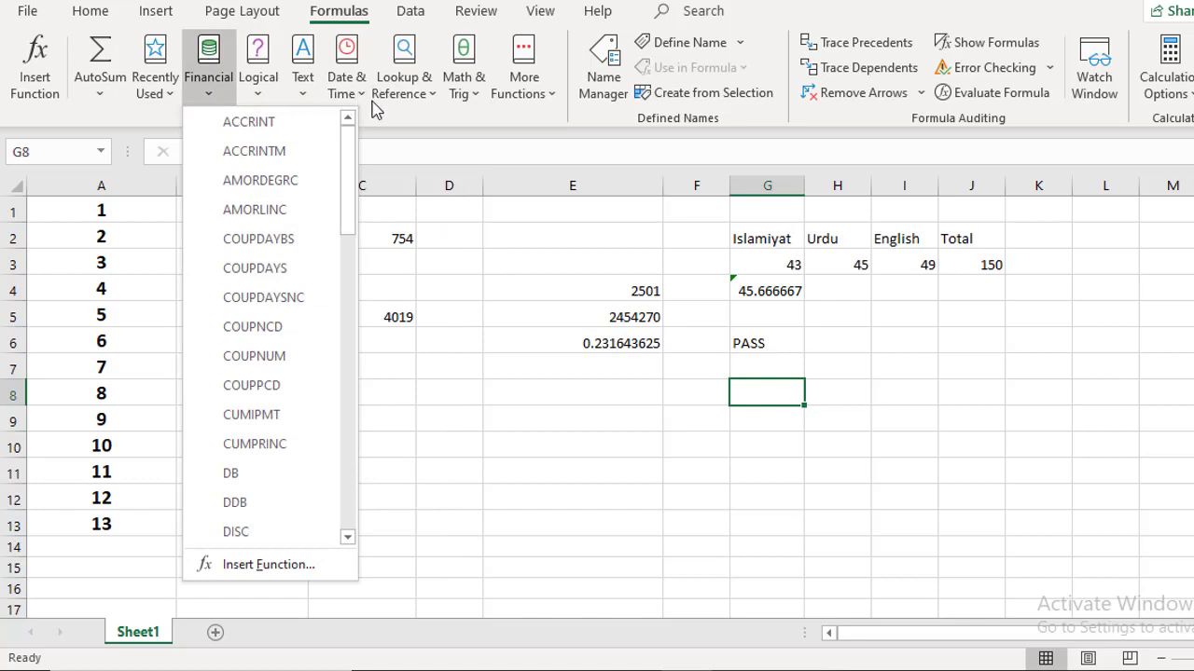
pyautogui.click(524, 89)
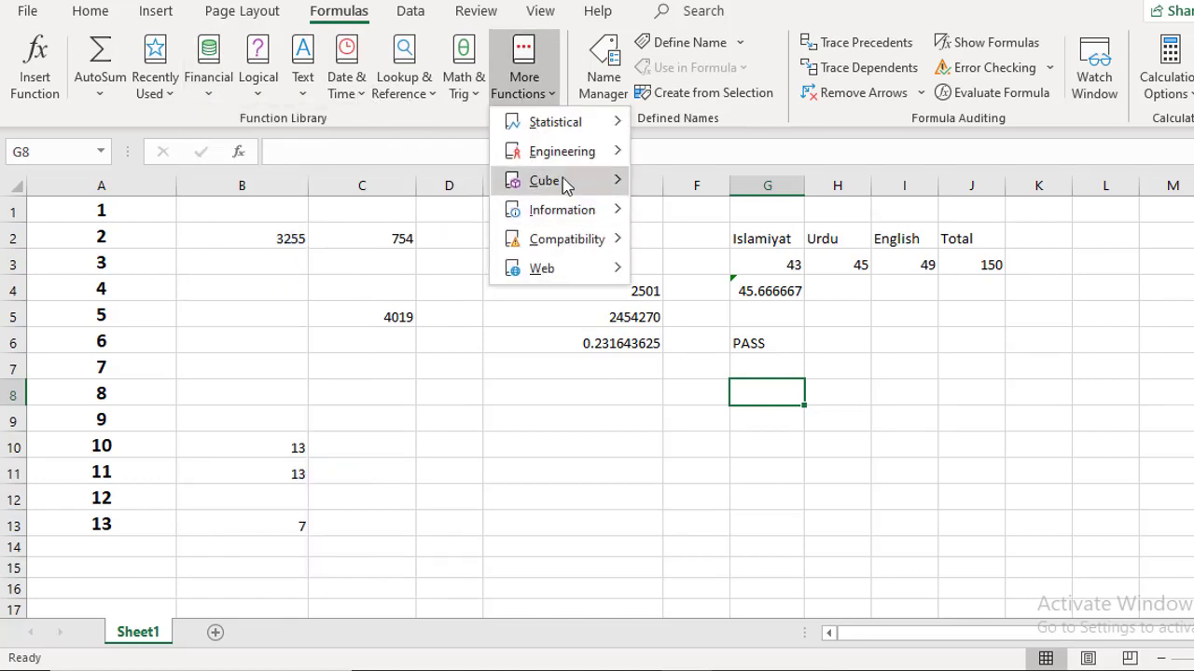
pyautogui.moveTo(568, 154)
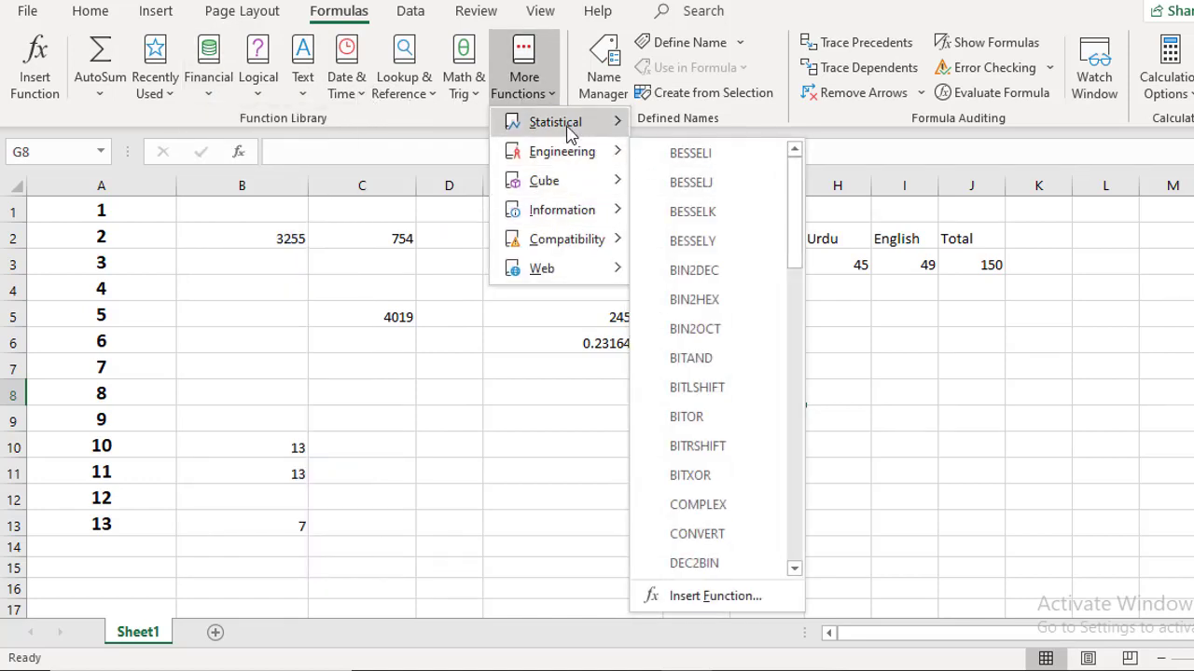
pyautogui.click(511, 343)
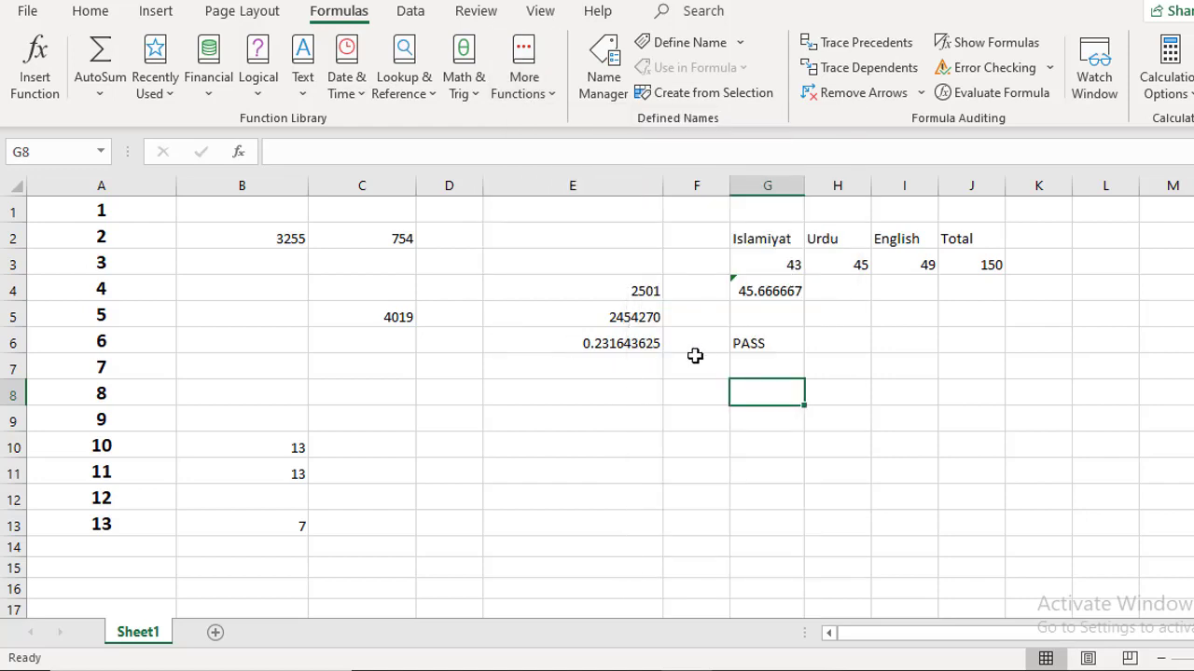
pyautogui.click(410, 93)
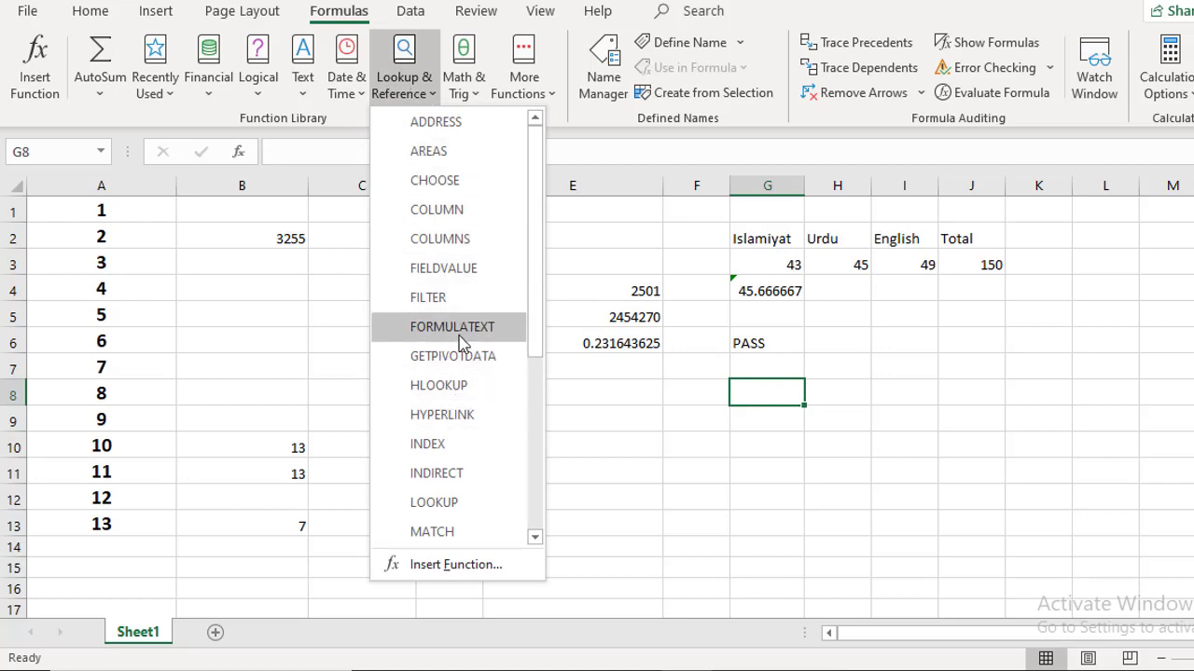
pyautogui.scroll(-3, 462, 345)
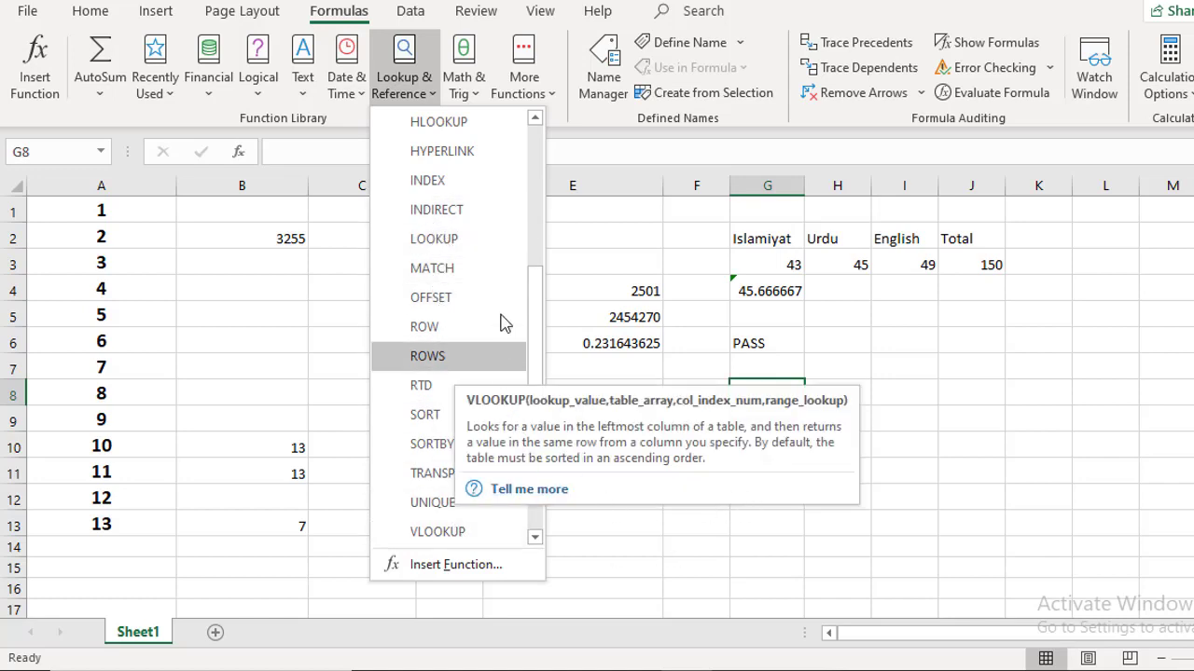
pyautogui.moveTo(541, 293); pyautogui.dragTo(538, 259)
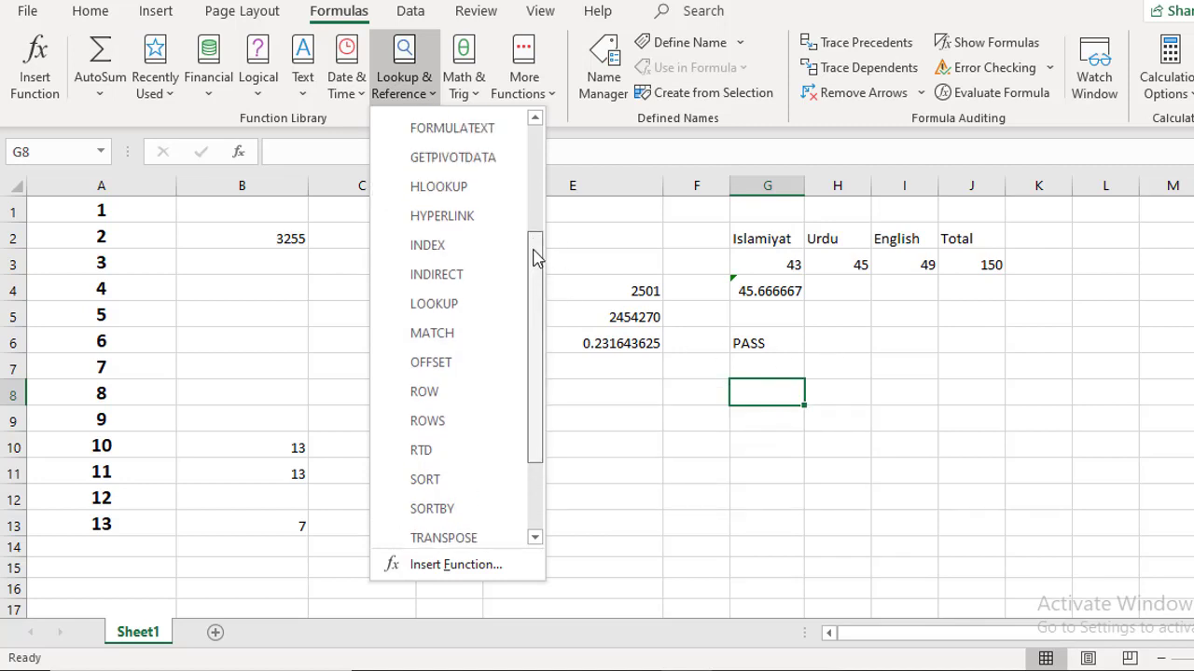
pyautogui.click(463, 313)
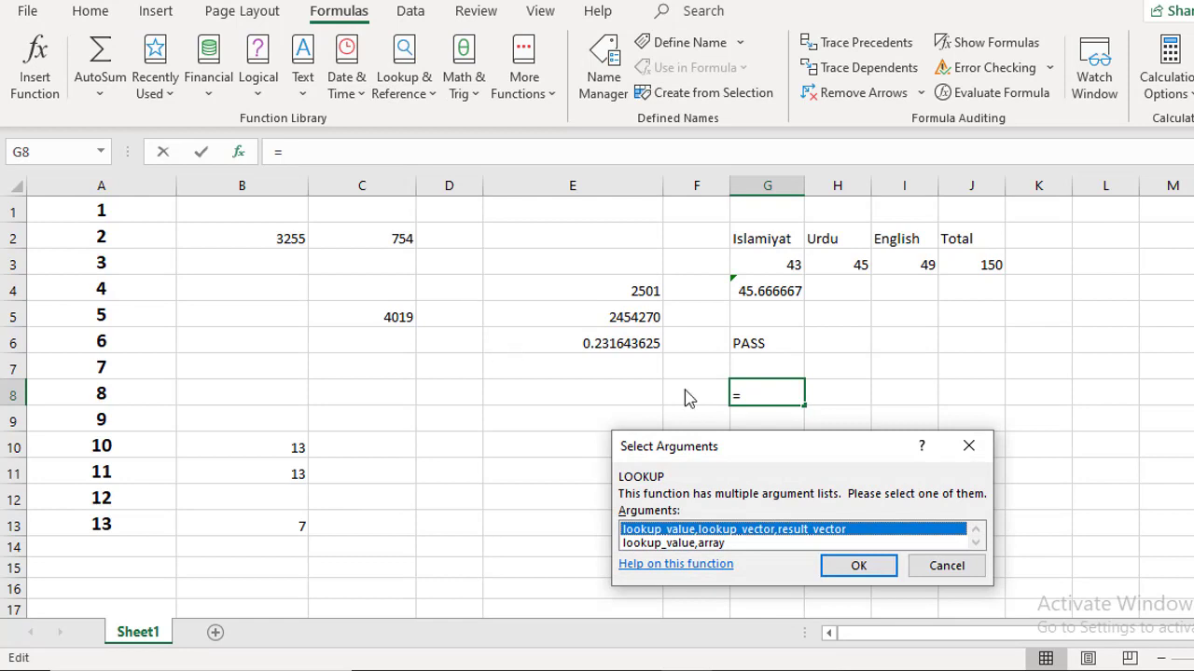
pyautogui.click(968, 446)
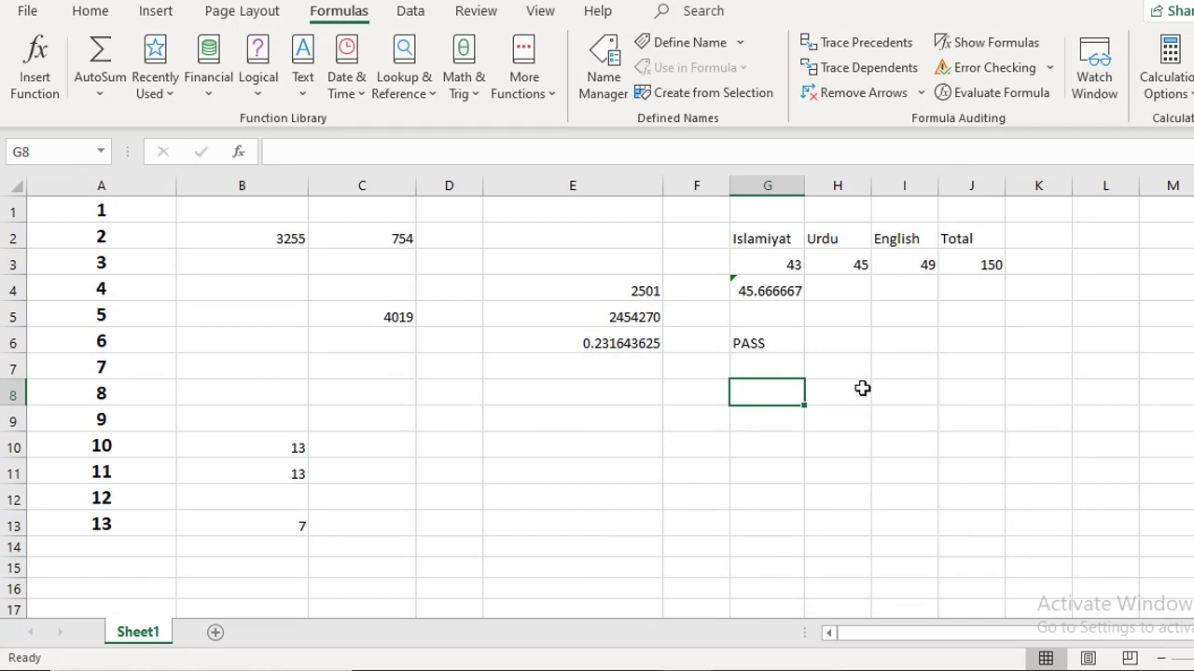
pyautogui.click(769, 465)
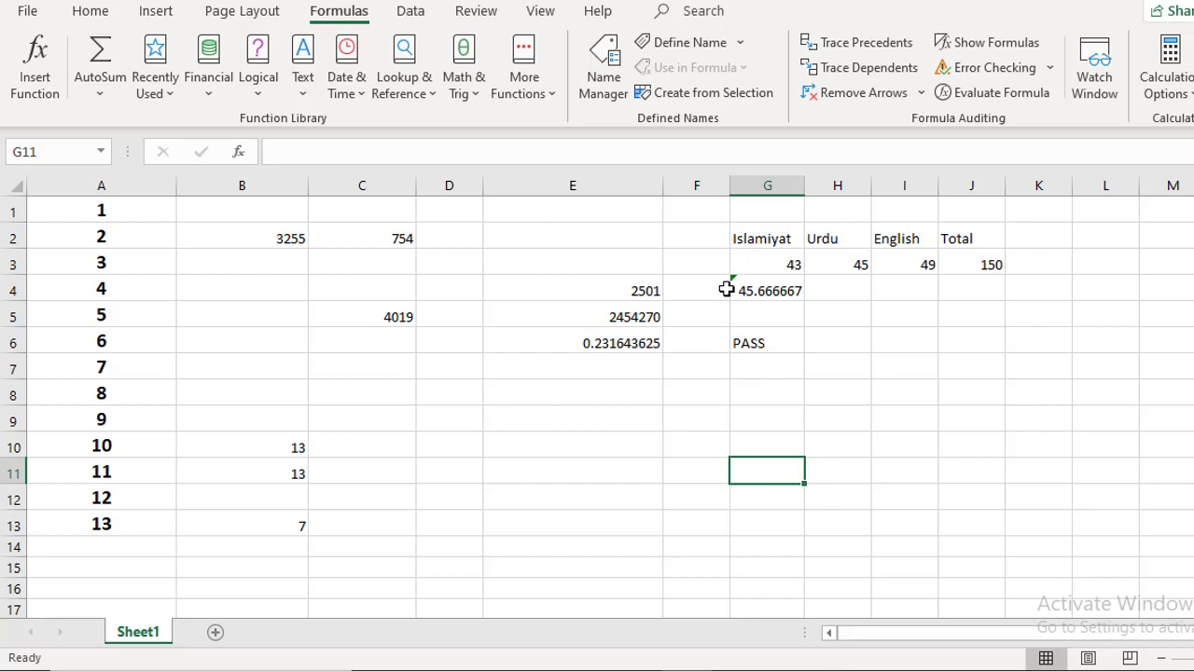
# - Add the label Roll in cell G1 above the Islamiyat heading
pyautogui.click(760, 264)
pyautogui.click(746, 215)
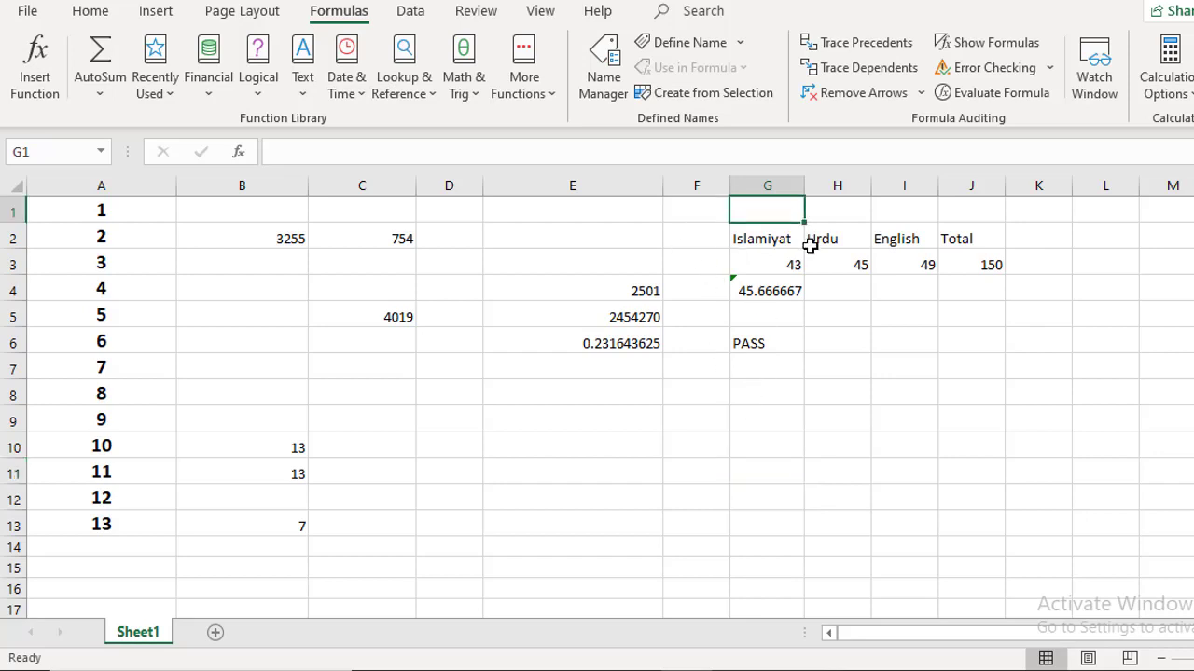
pyautogui.write('Roll')
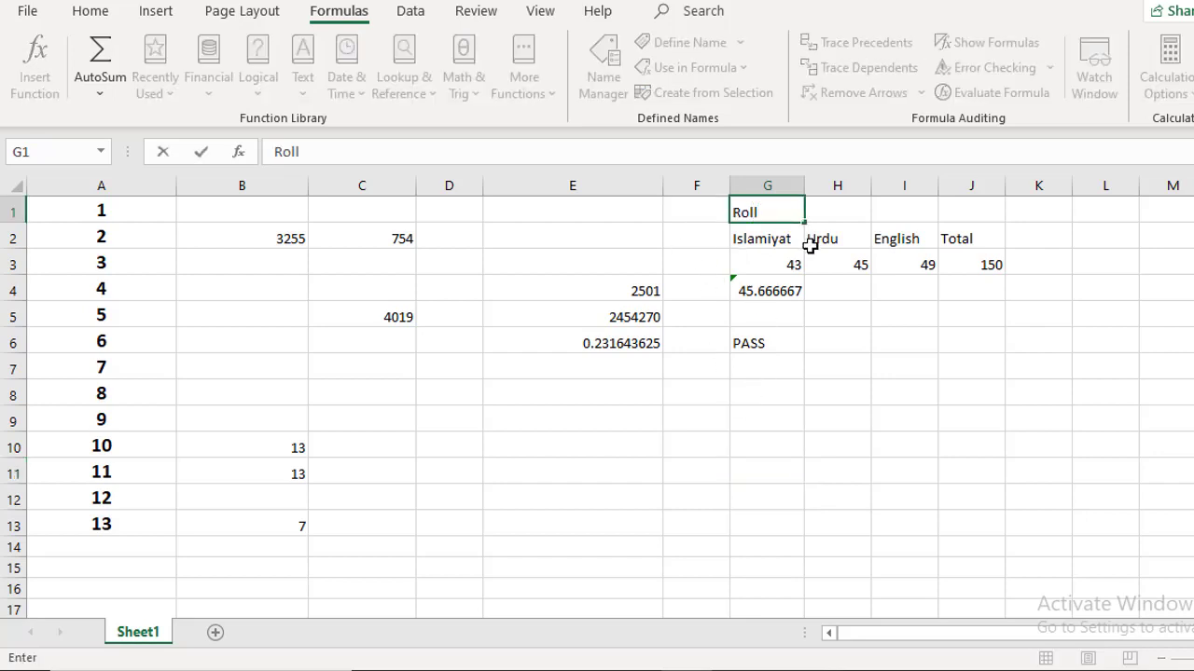
pyautogui.press('Tab')
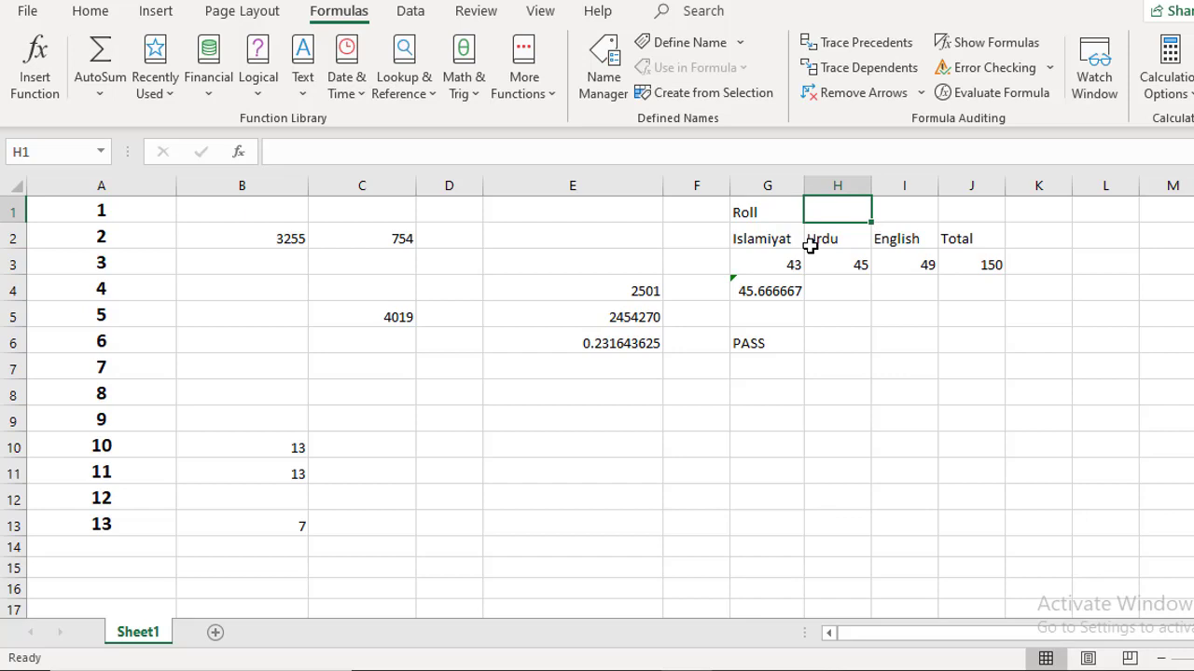
pyautogui.write('4532')
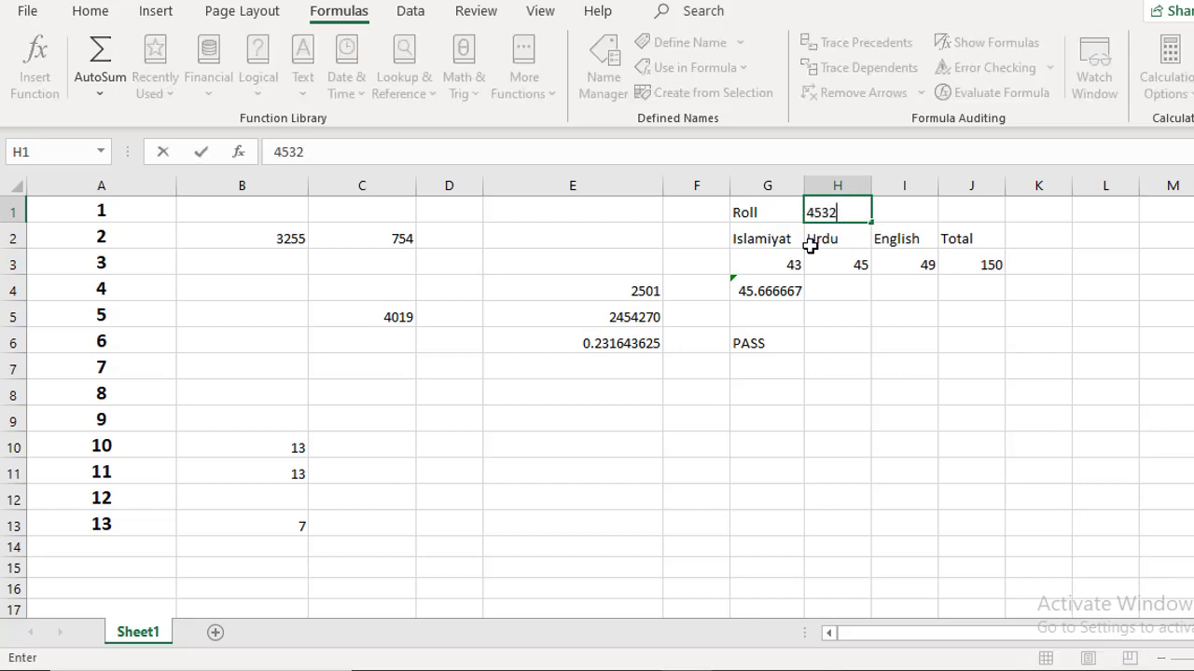
pyautogui.press('BackSpace')
pyautogui.press('BackSpace')
pyautogui.press('BackSpace')
pyautogui.press('BackSpace')
pyautogui.press('BackSpace')
pyautogui.press('BackSpace')
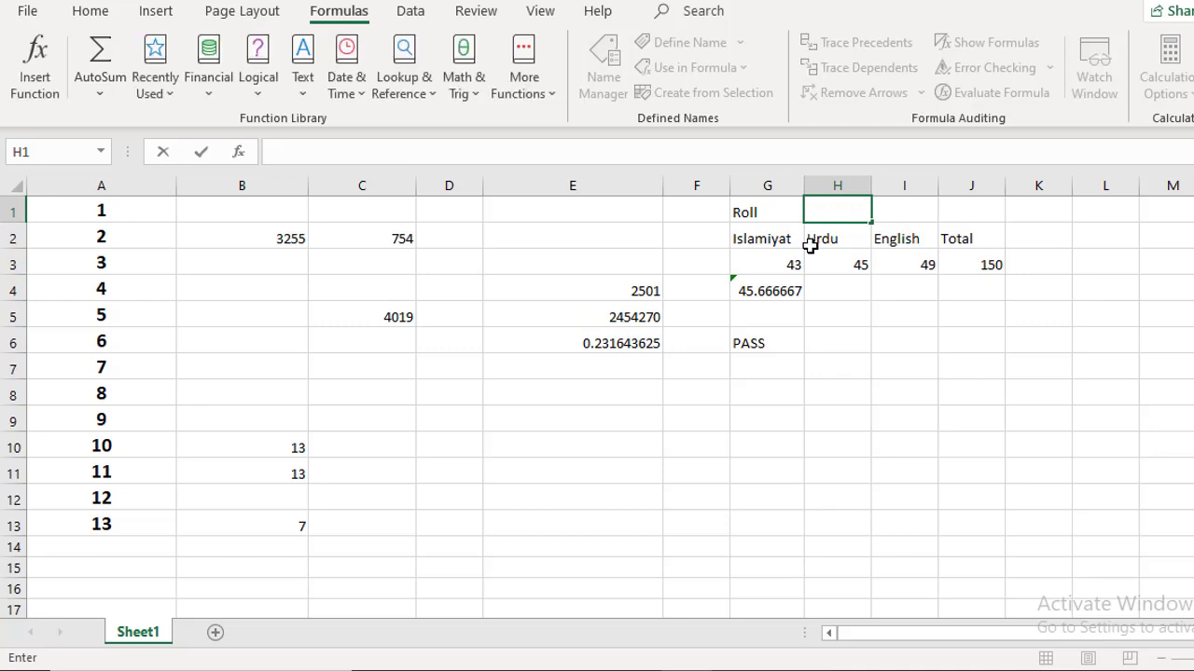
# - Enter the student's roll number in H1, the label Name in I1 and the student's name in J1
pyautogui.write('456')
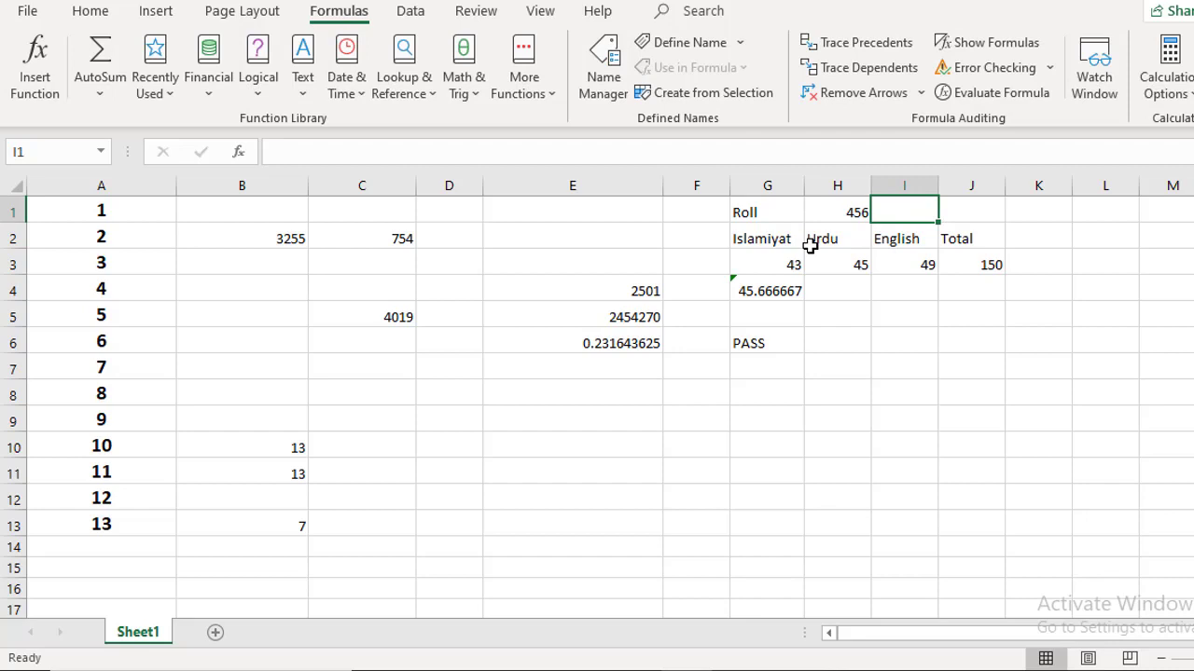
pyautogui.write('Name')
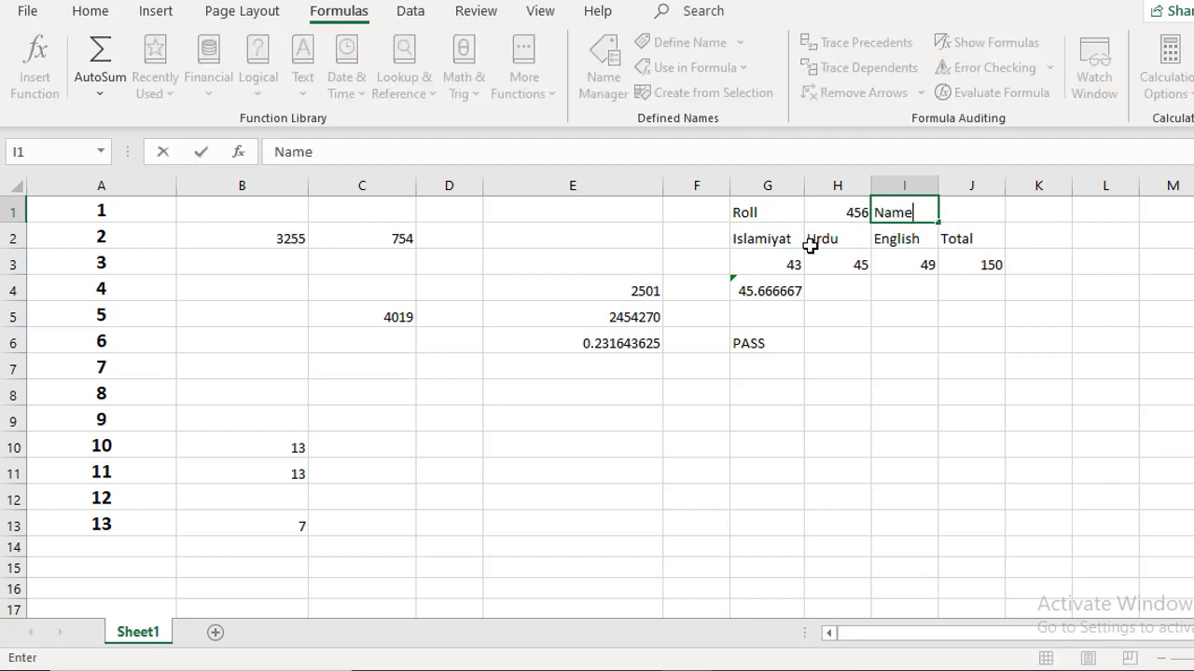
pyautogui.press('Tab')
pyautogui.write('Ahmad')
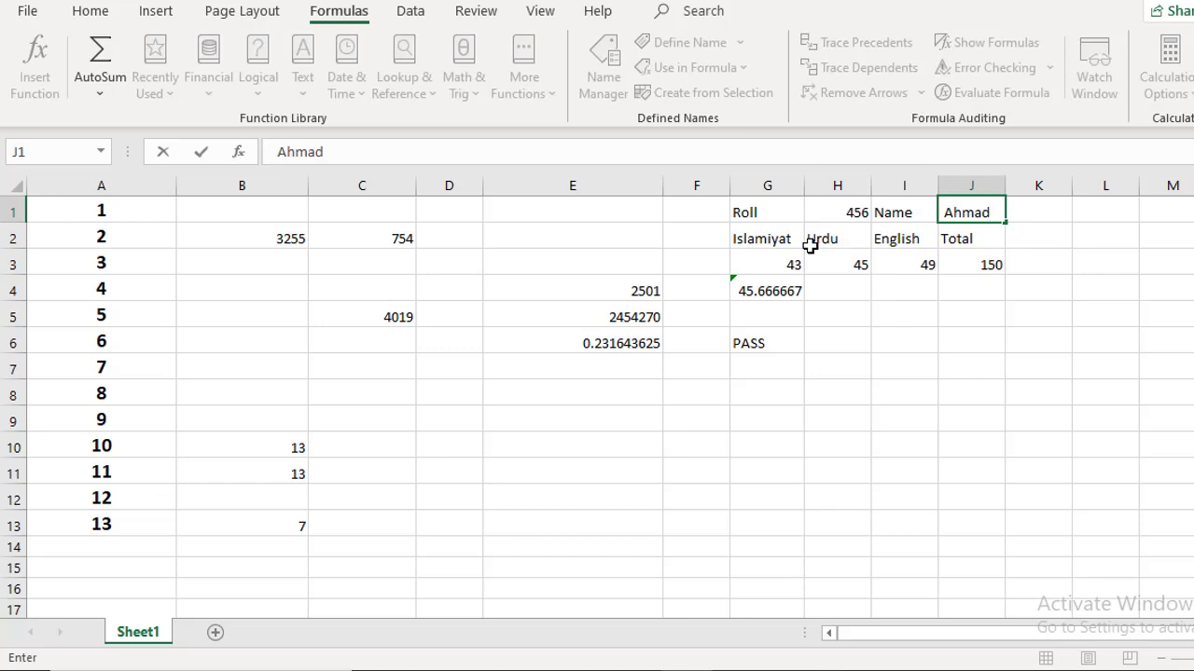
pyautogui.click(812, 412)
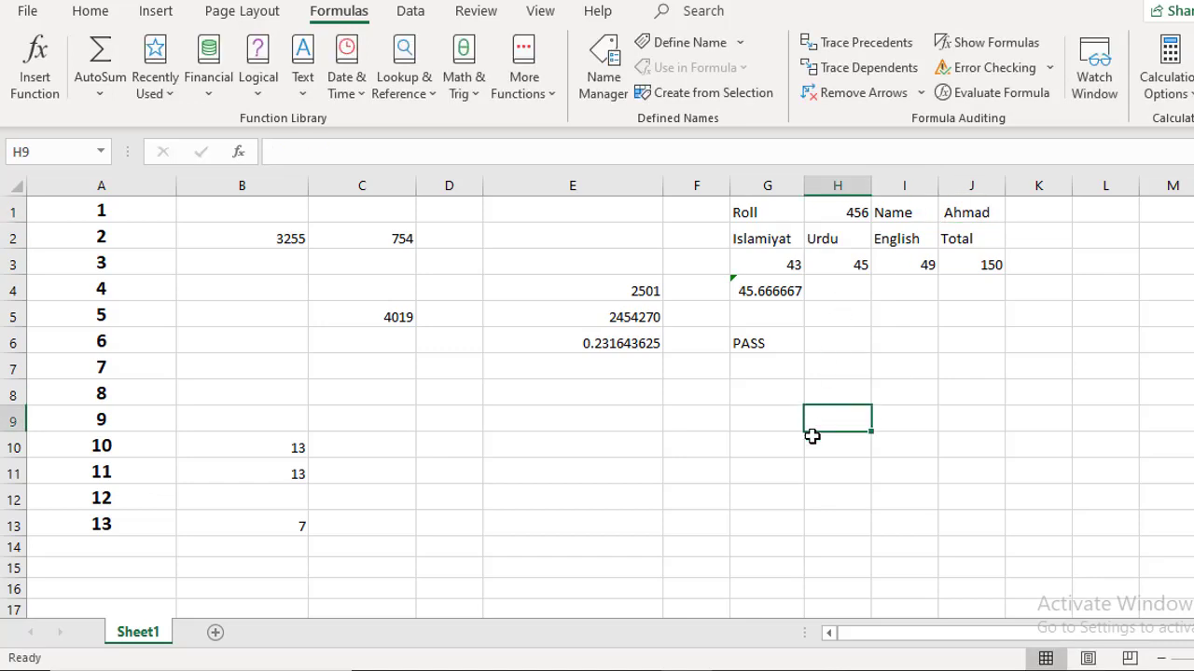
pyautogui.click(775, 436)
pyautogui.click(772, 420)
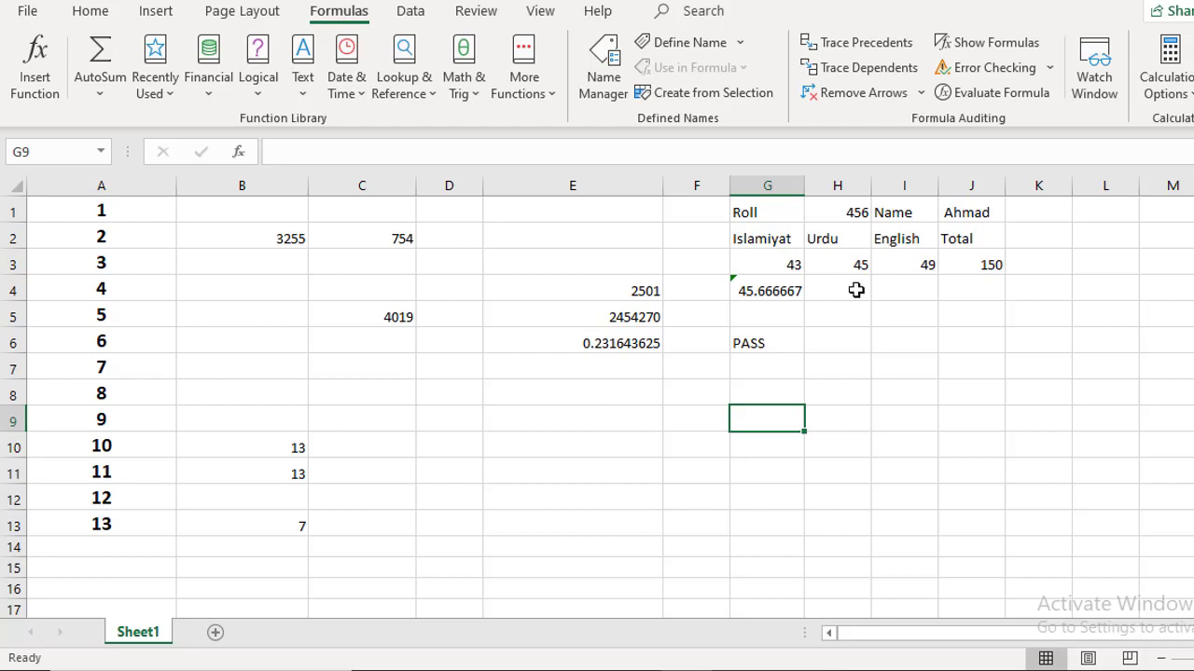
# - Enter the label Obtm Mark in cell I4 and widen column I to fit it
pyautogui.click(903, 291)
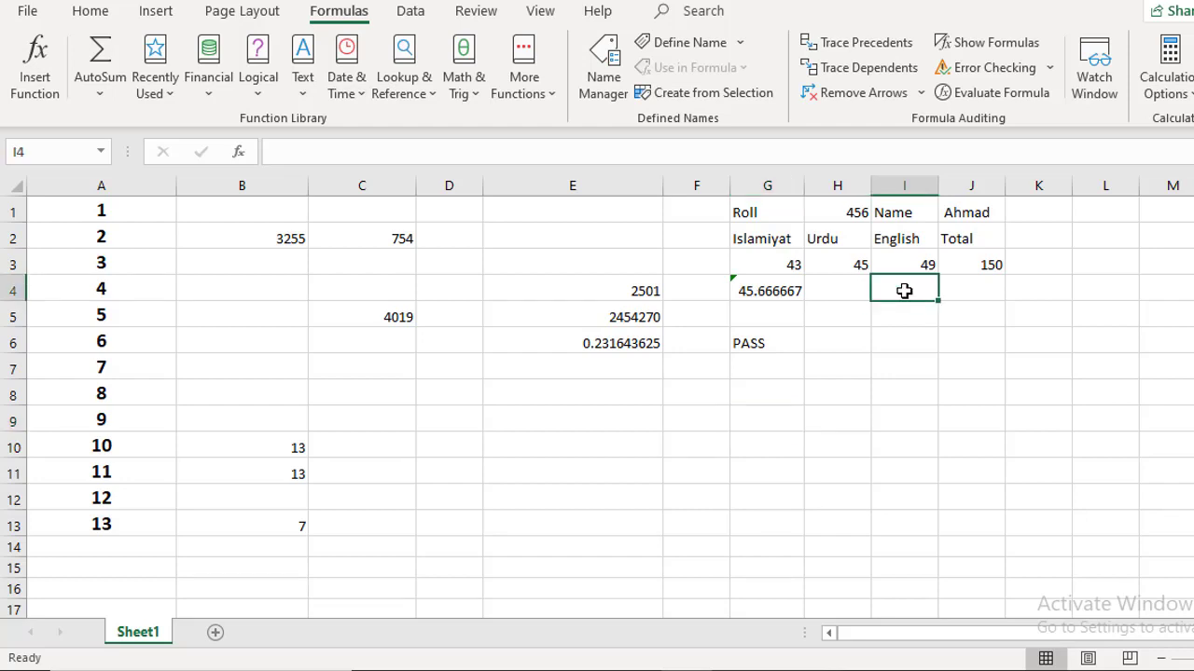
pyautogui.write('Obtm Mark')
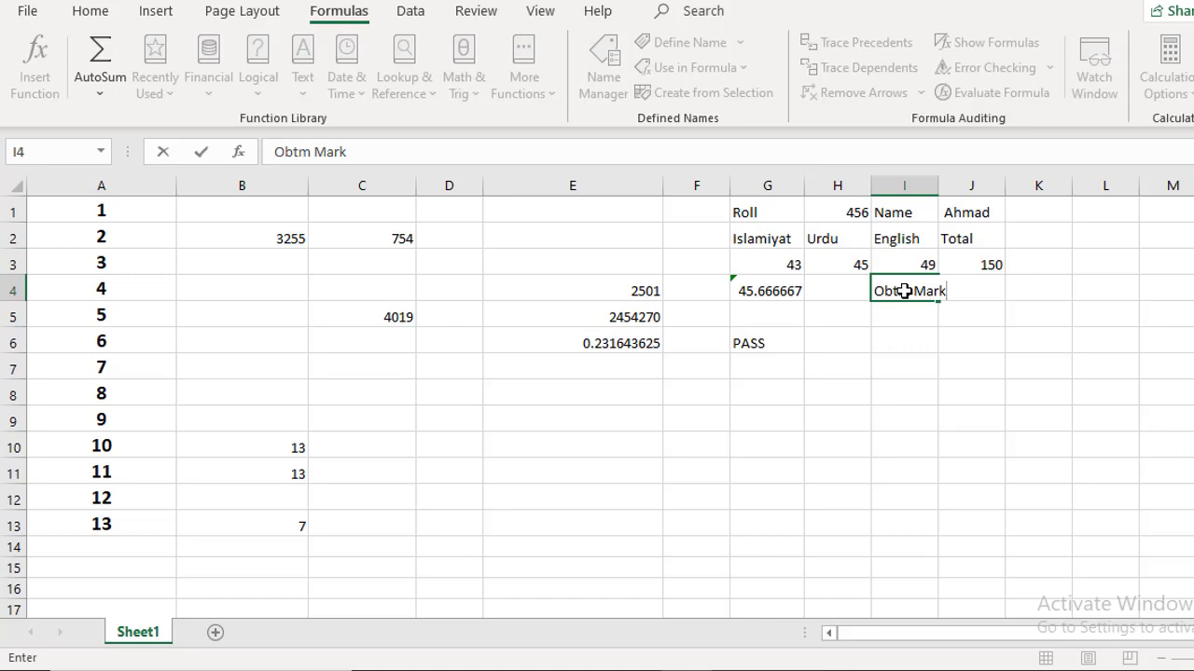
pyautogui.press('Tab')
pyautogui.moveTo(938, 185); pyautogui.dragTo(958, 197)
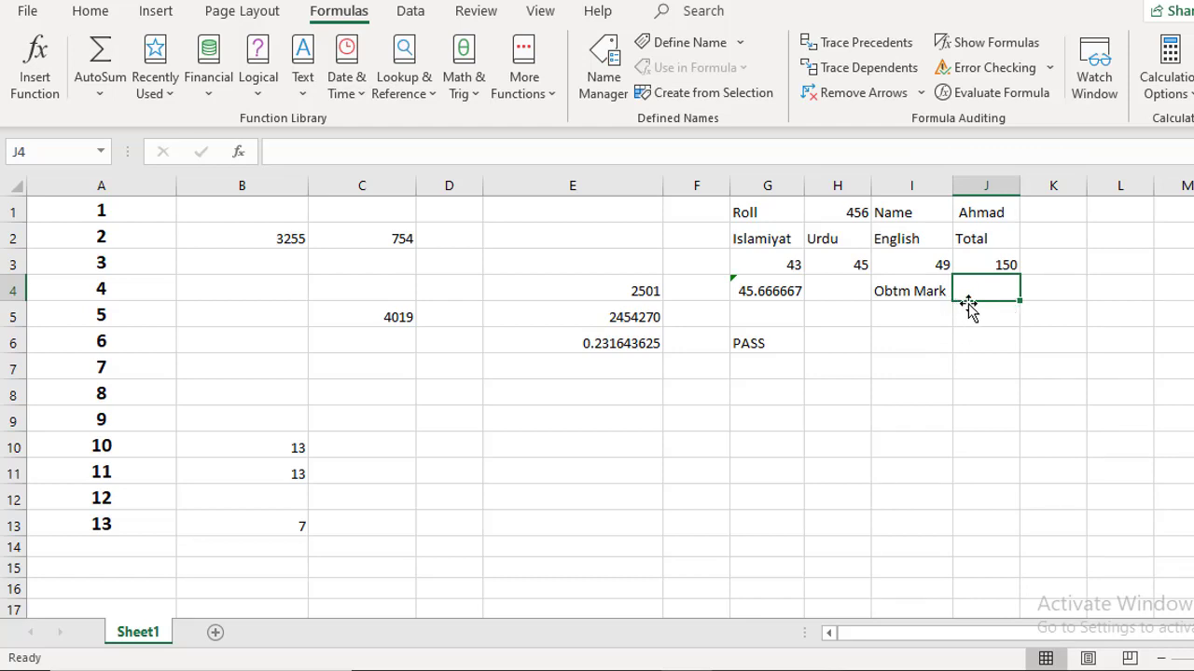
# - Total the three subject marks in J4 with the formula =SUM(G3:I3) and check the formula
pyautogui.write('=sum')
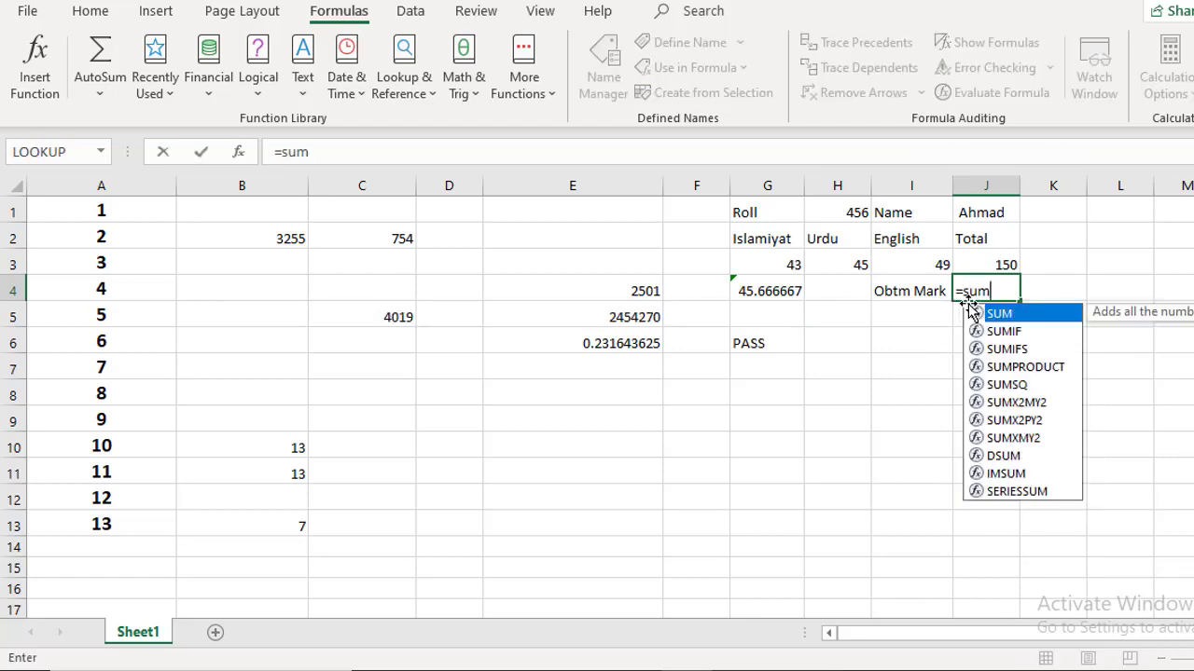
pyautogui.write('(')
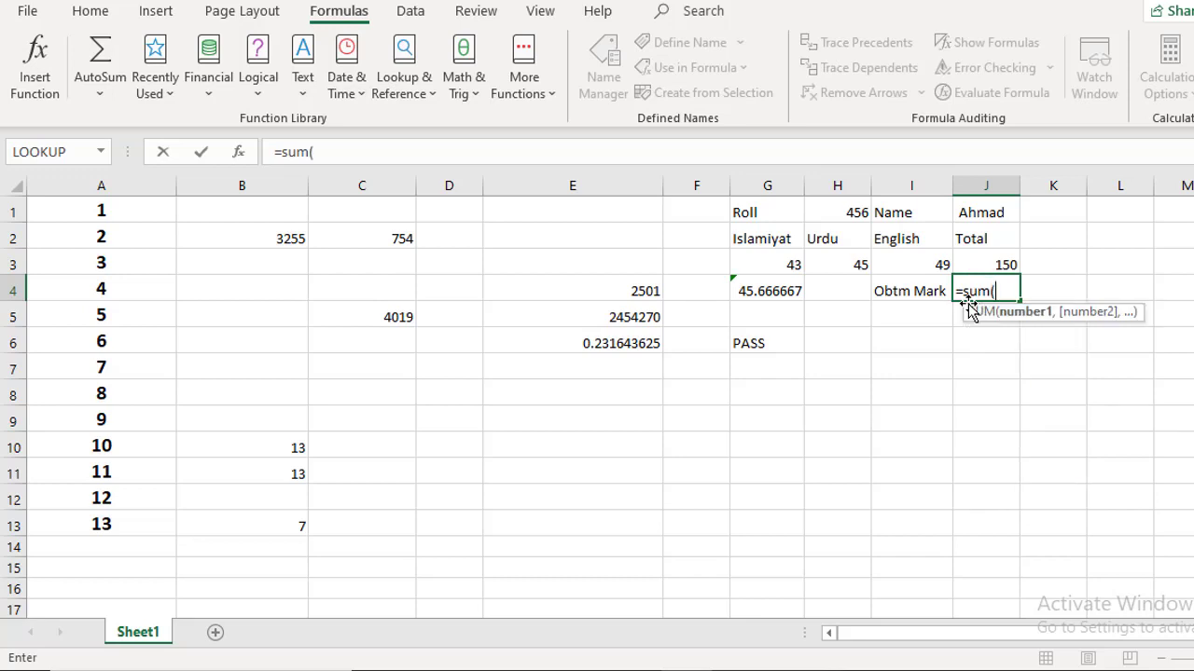
pyautogui.moveTo(789, 263); pyautogui.dragTo(924, 264)
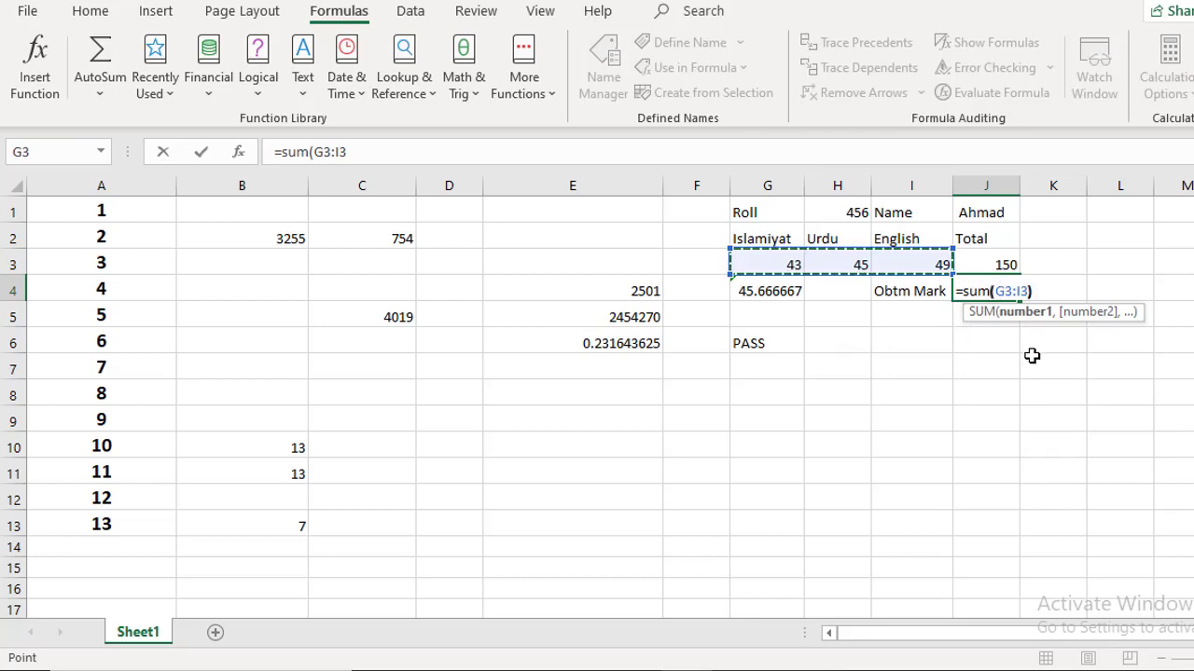
pyautogui.write(')')
pyautogui.press('Return')
pyautogui.click(984, 284)
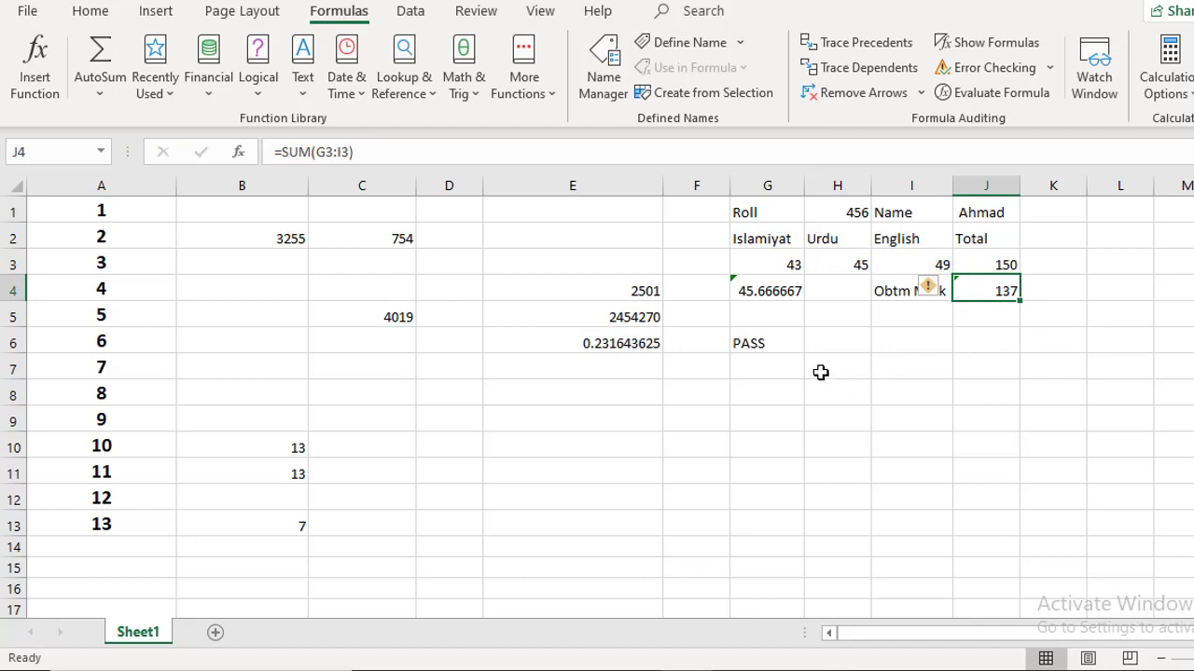
pyautogui.click(756, 344)
pyautogui.click(790, 392)
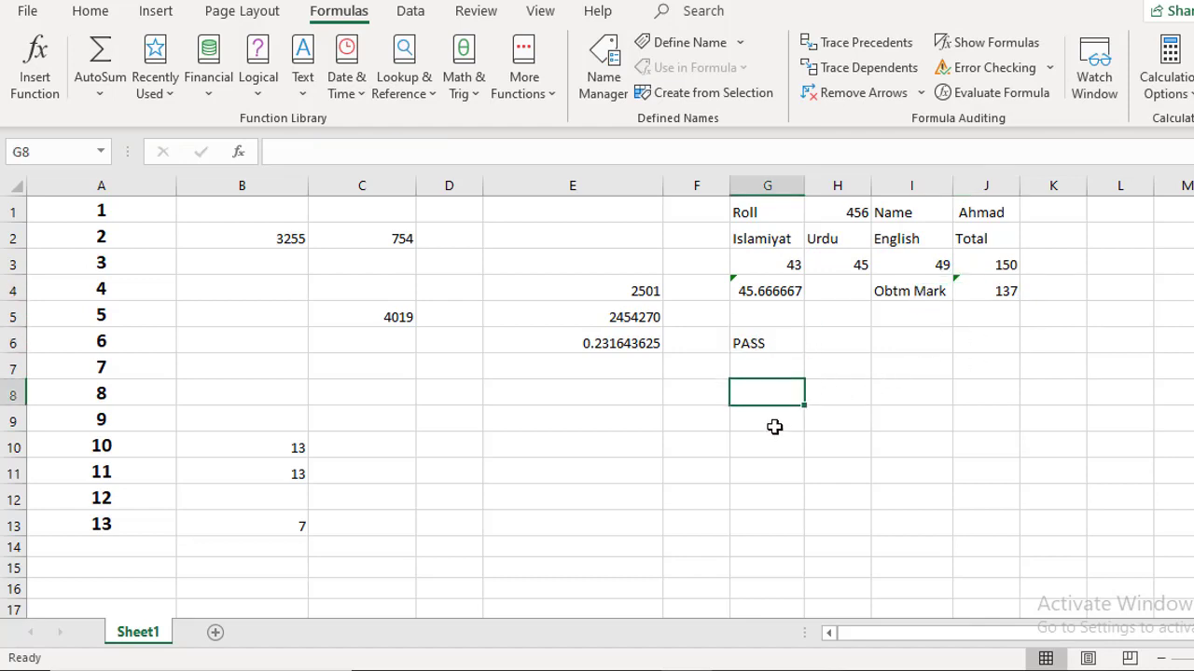
pyautogui.click(774, 426)
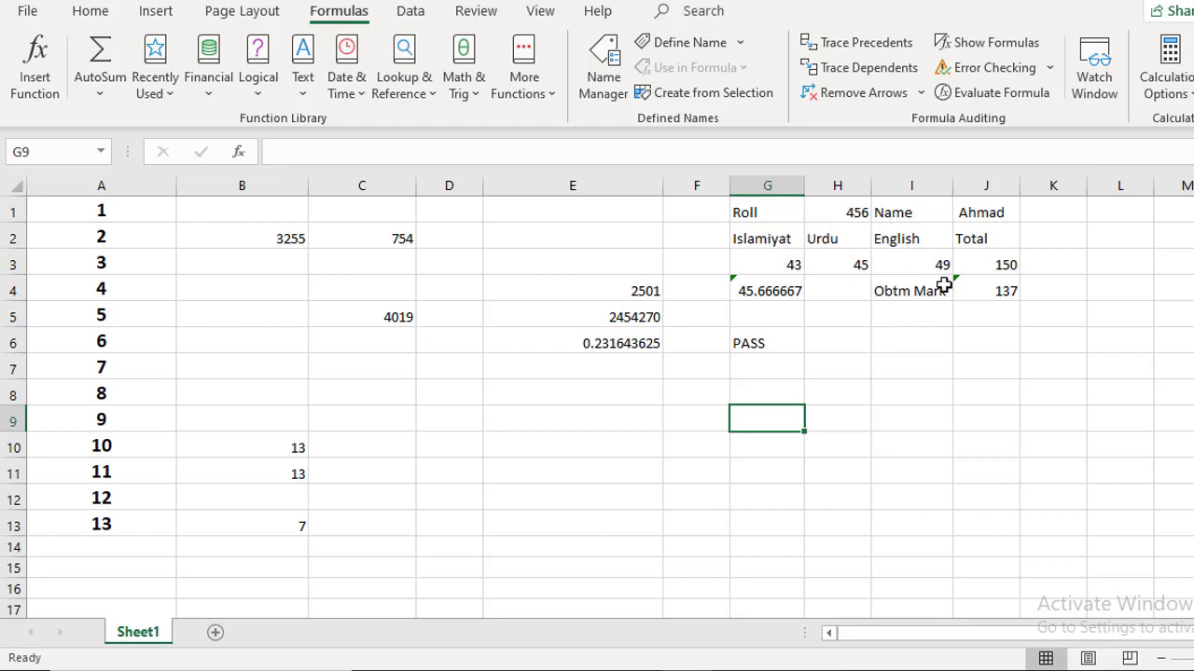
# - Correct the label in I4 to Obtn Mark and review the average and IF result cells
pyautogui.click(985, 292)
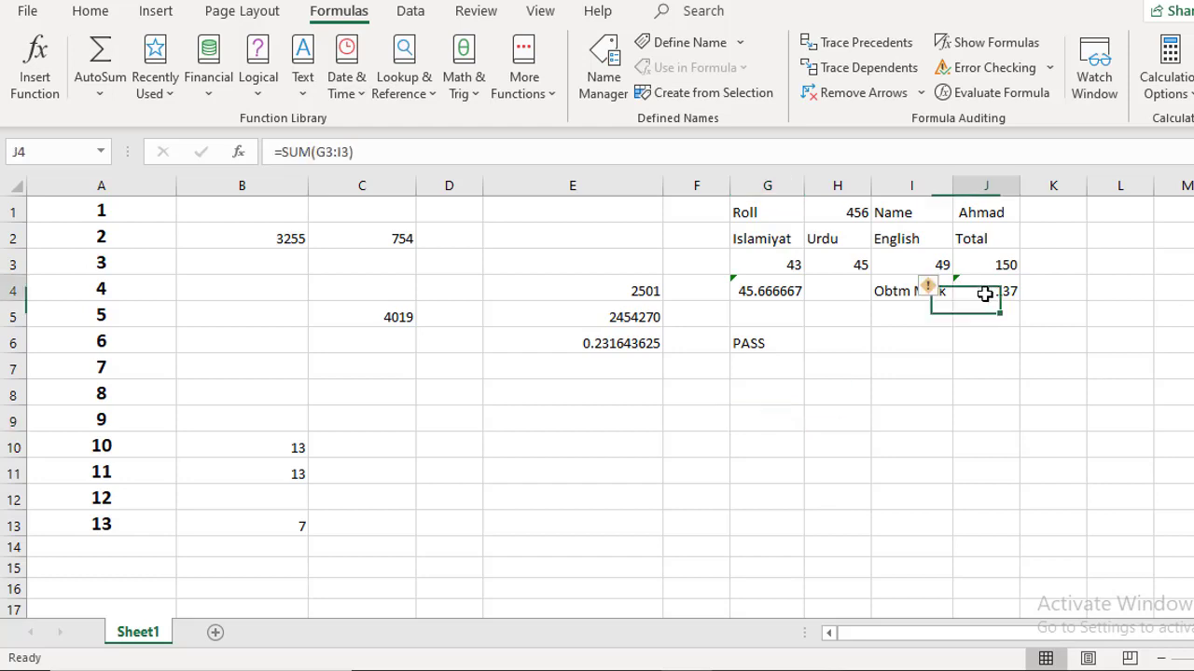
pyautogui.click(907, 293)
pyautogui.doubleClick(909, 290)
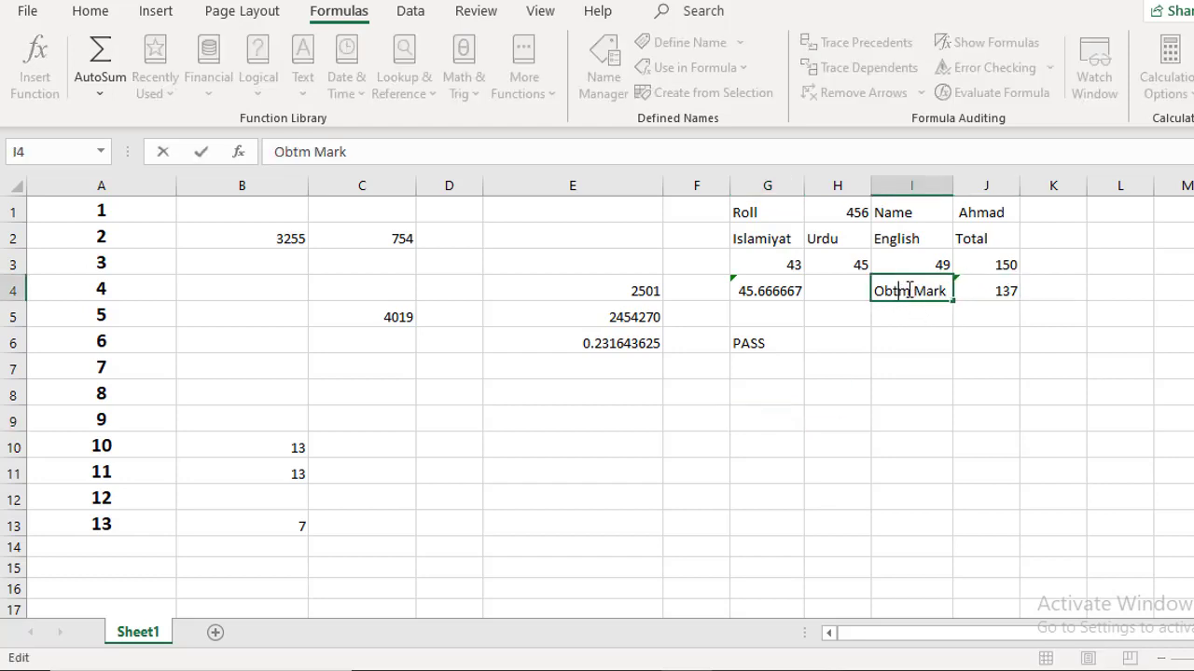
pyautogui.press('BackSpace')
pyautogui.write('n')
pyautogui.click(783, 343)
pyautogui.click(776, 295)
pyautogui.click(767, 340)
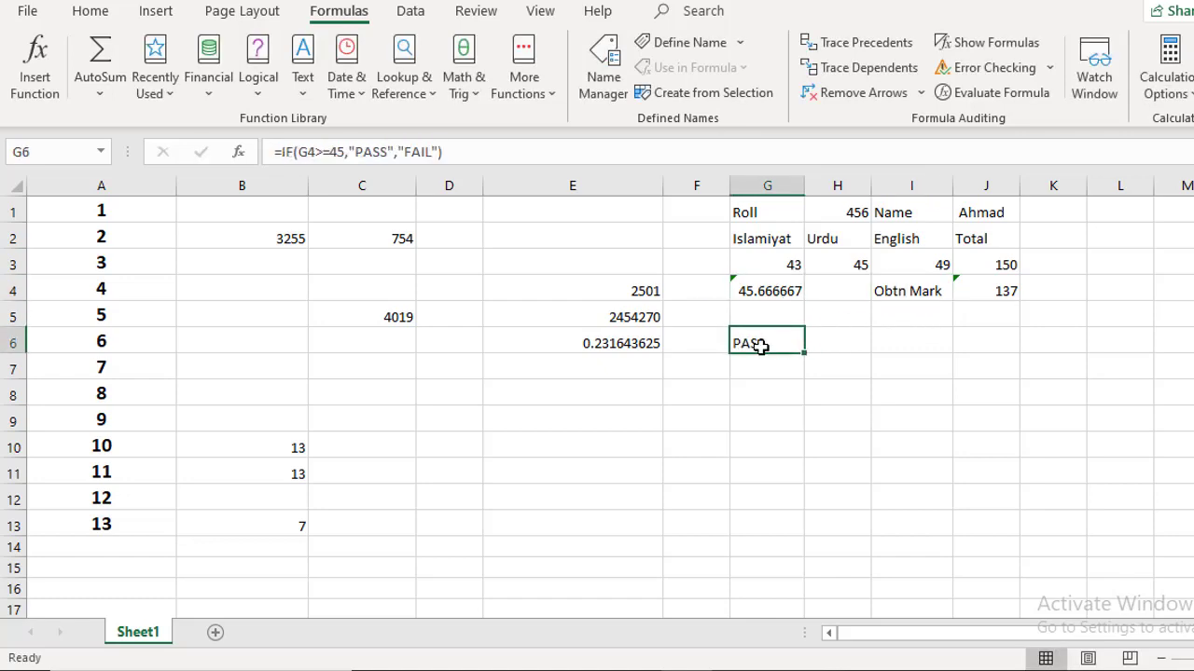
# - Enter the label Roll No: in cell G9 below the marks table
pyautogui.click(768, 424)
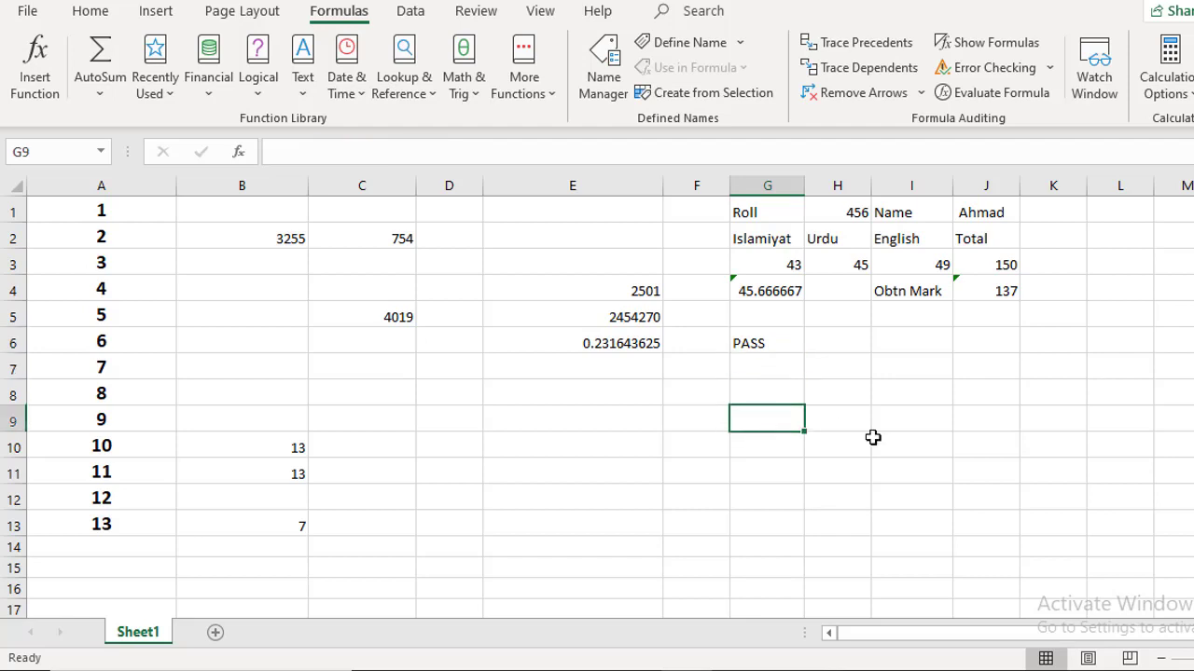
pyautogui.write('Rol')
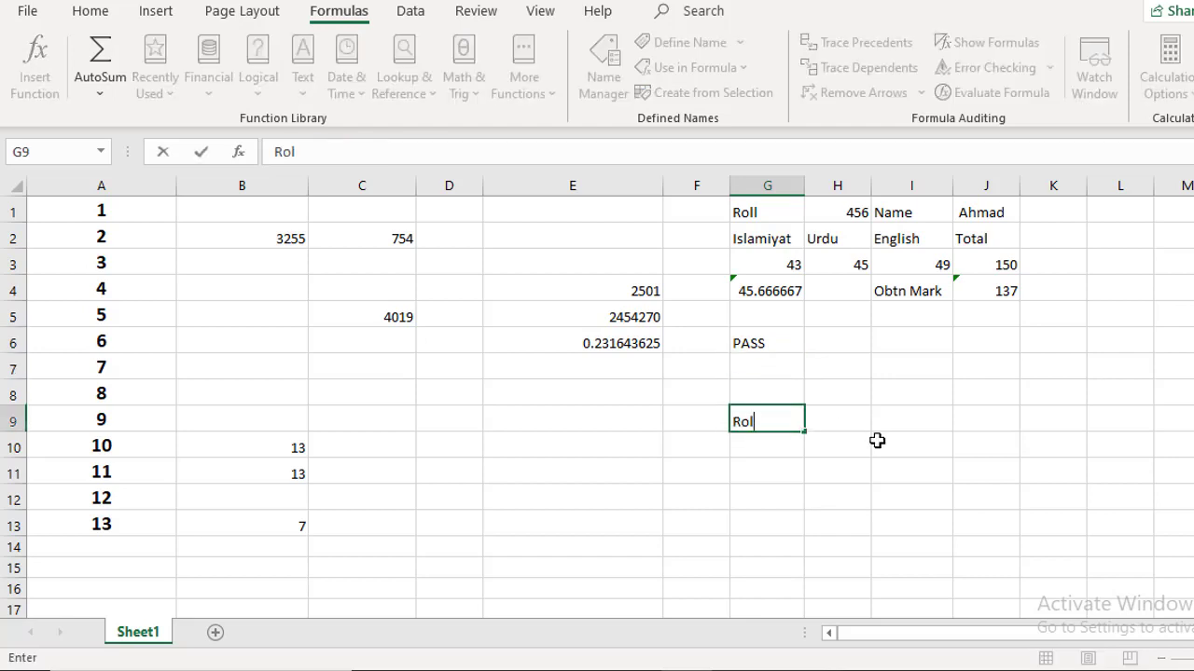
pyautogui.write('l No;')
pyautogui.press('BackSpace')
pyautogui.write(':')
pyautogui.press('Tab')
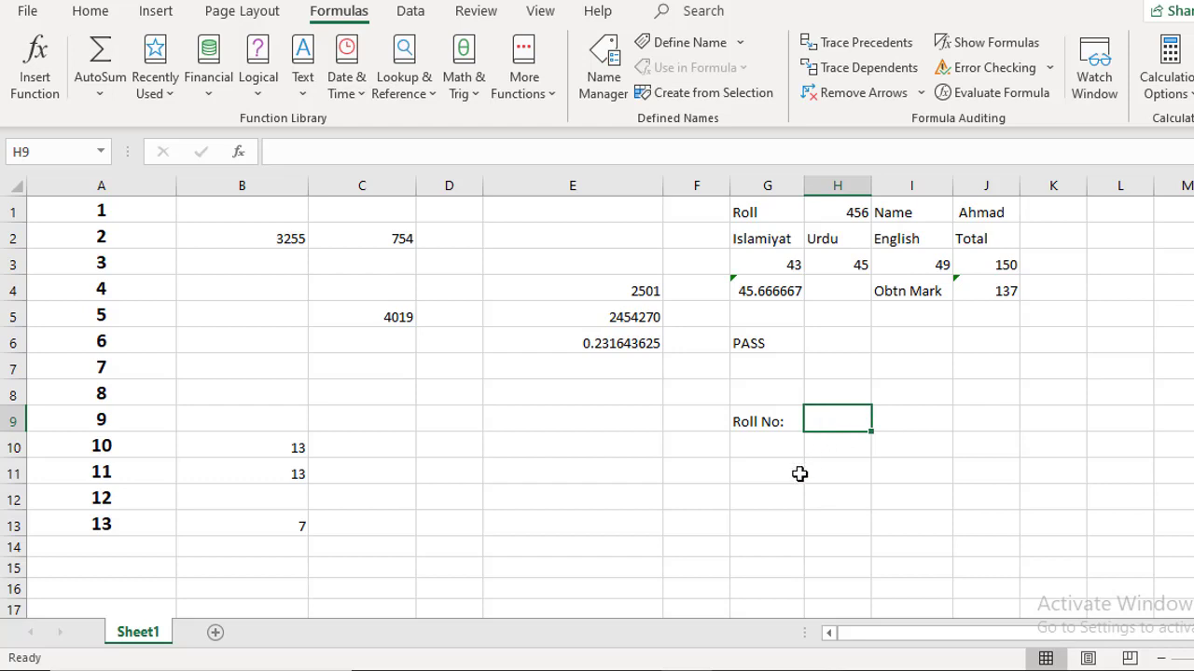
# - Enter the headings Name in G11 and Obtain Marks in H11
pyautogui.click(759, 473)
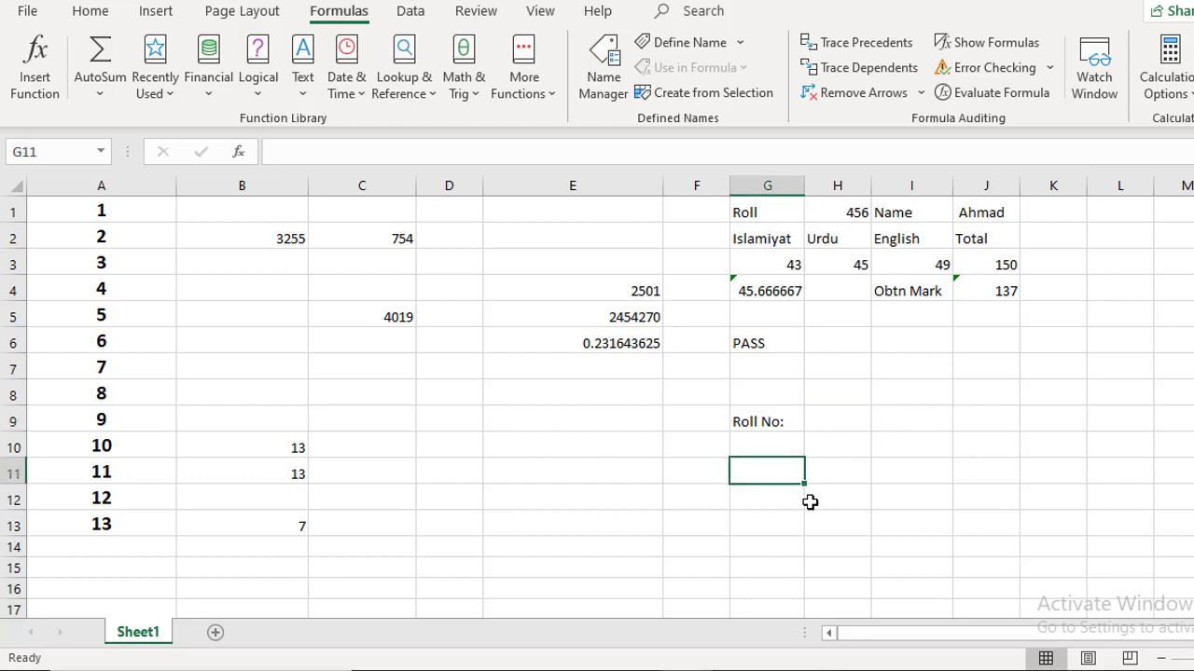
pyautogui.write('Name')
pyautogui.press('Tab')
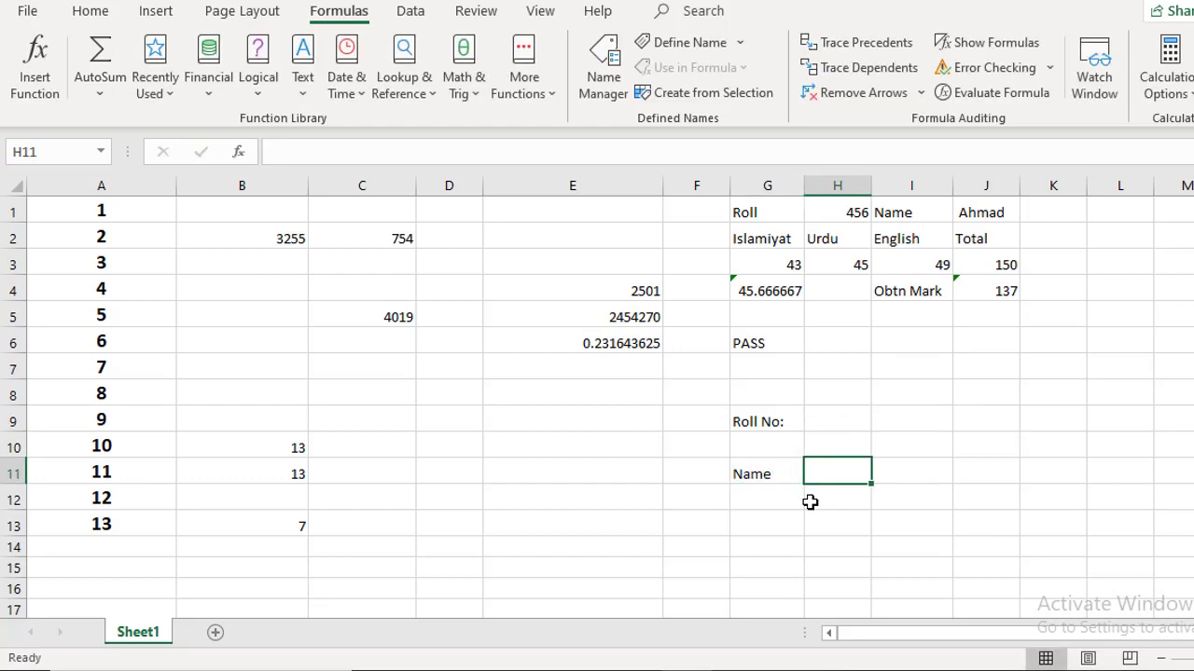
pyautogui.write('Ob')
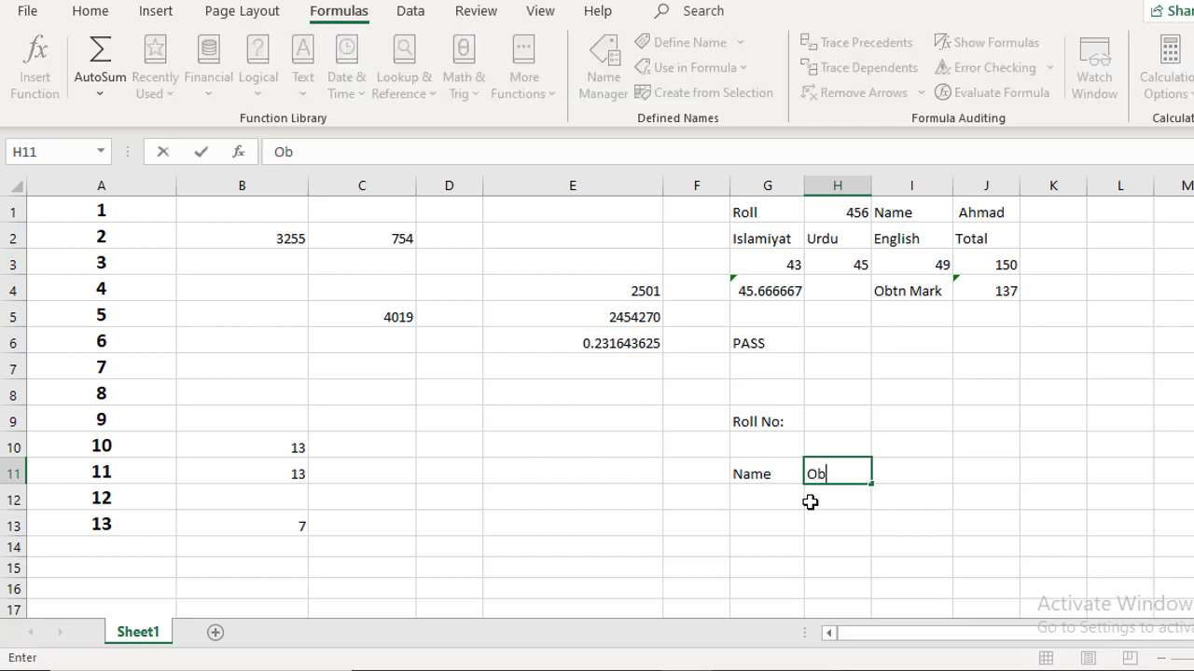
pyautogui.write('tain Marks')
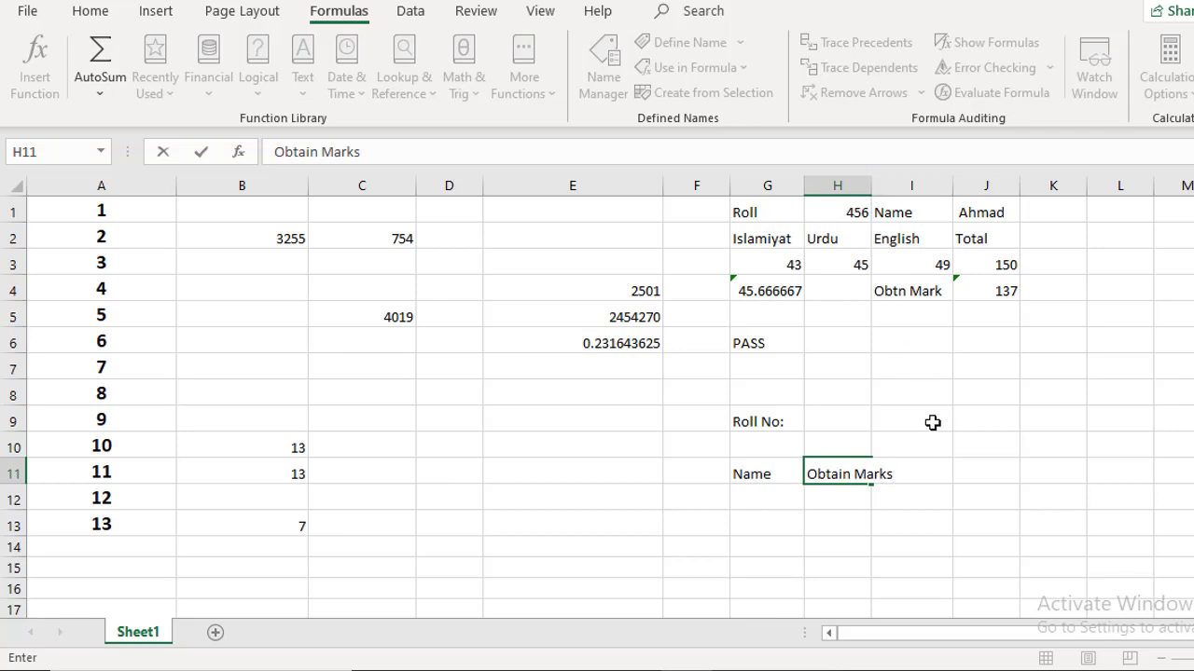
pyautogui.click(836, 501)
# - Merge and center the Obtain Marks heading across H11:I11
pyautogui.moveTo(834, 472); pyautogui.dragTo(899, 473)
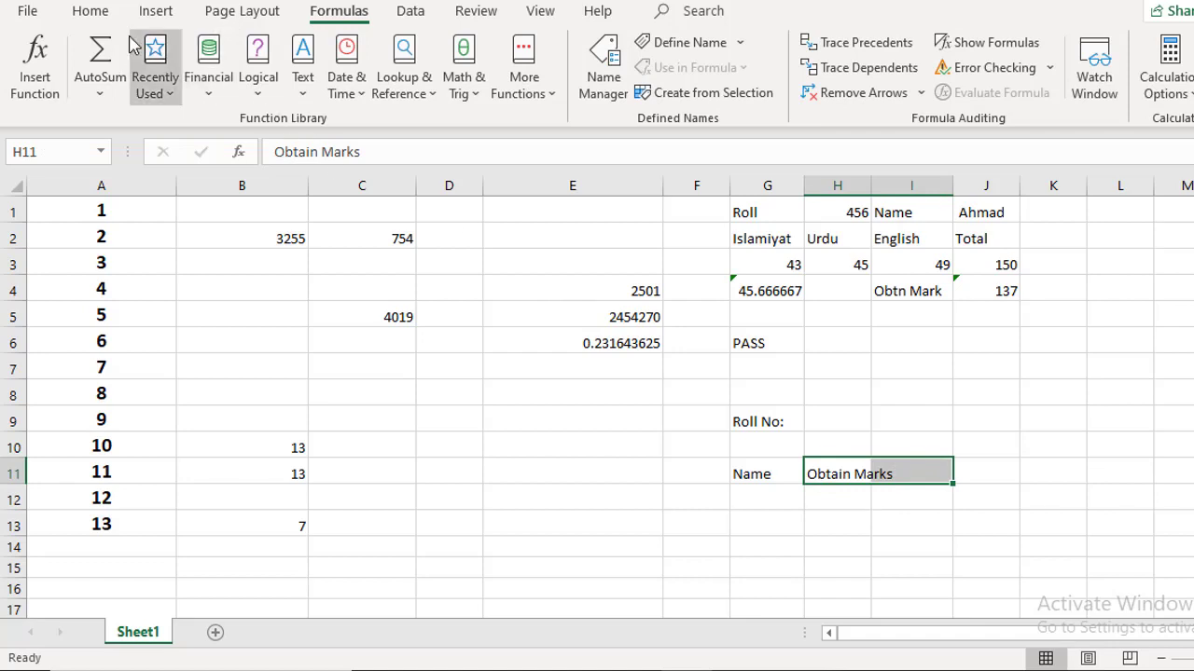
pyautogui.click(91, 11)
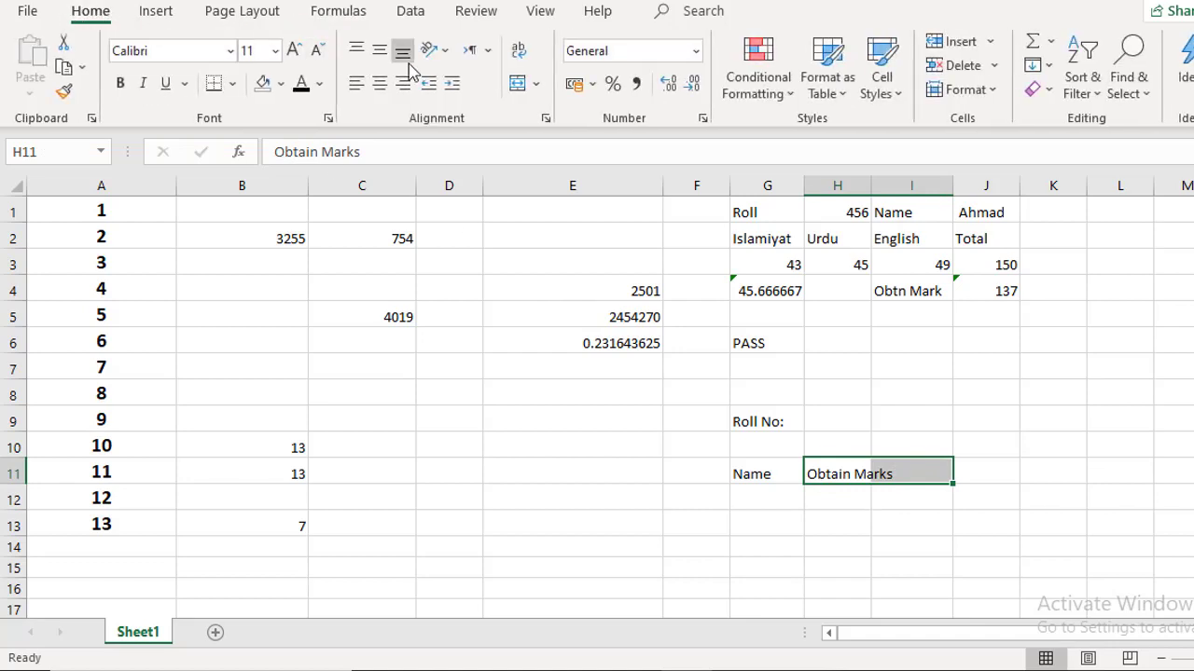
pyautogui.click(517, 84)
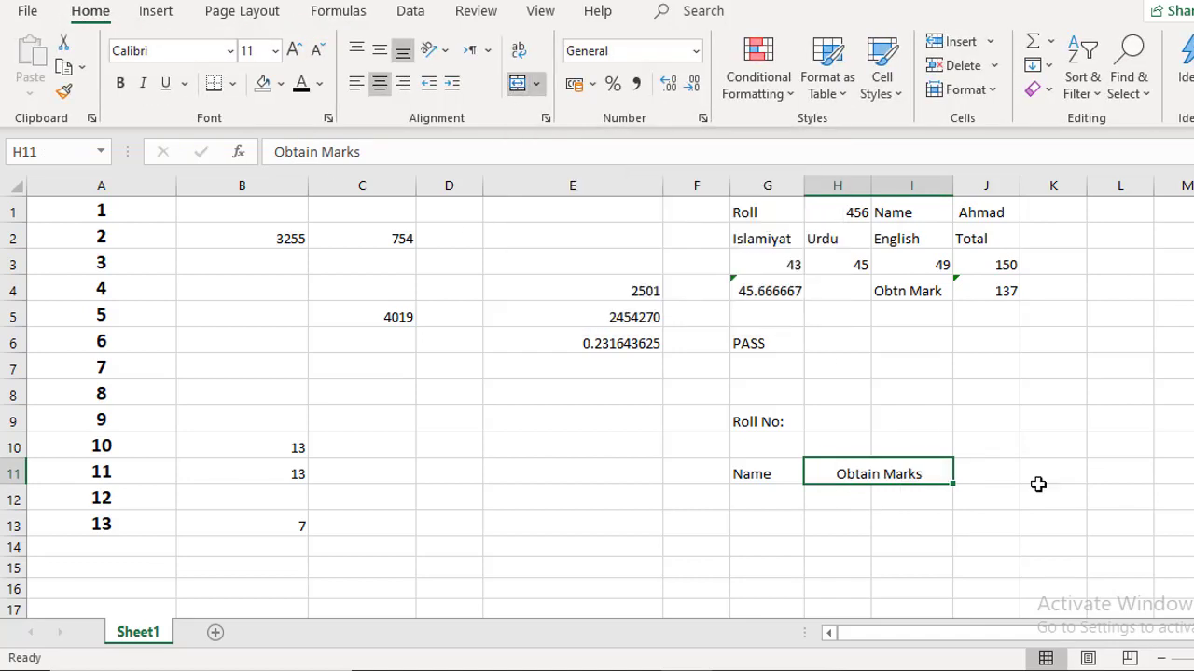
# - Enter the headings Avg in J11 and Grade in K11
pyautogui.click(985, 469)
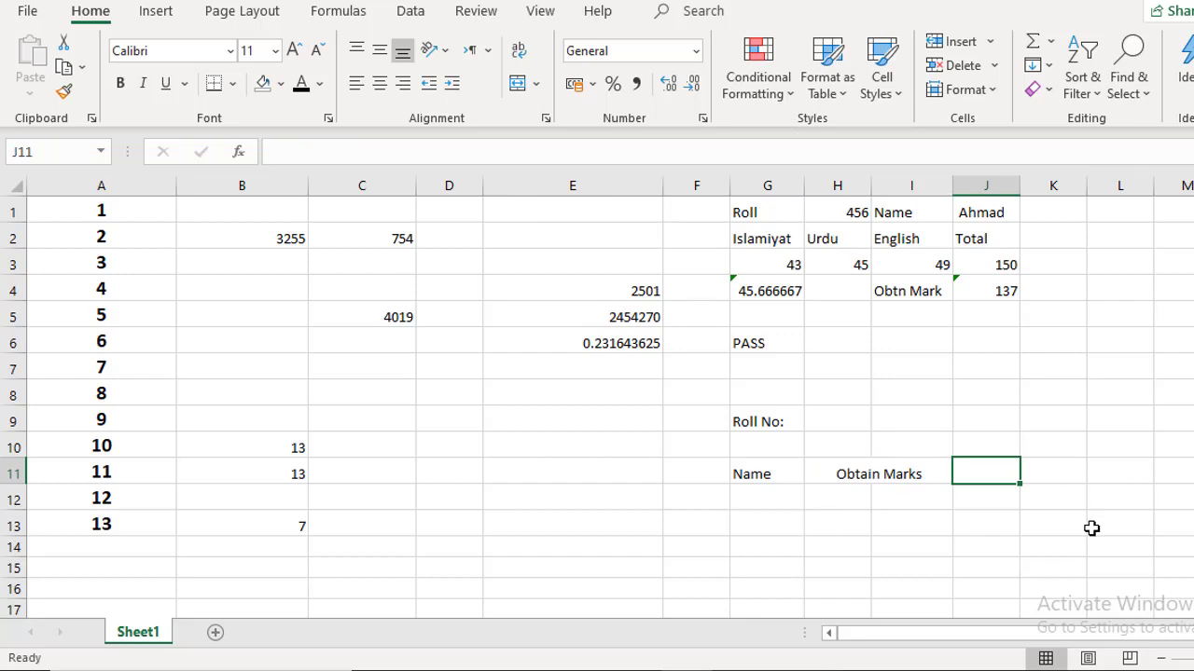
pyautogui.write('Avg')
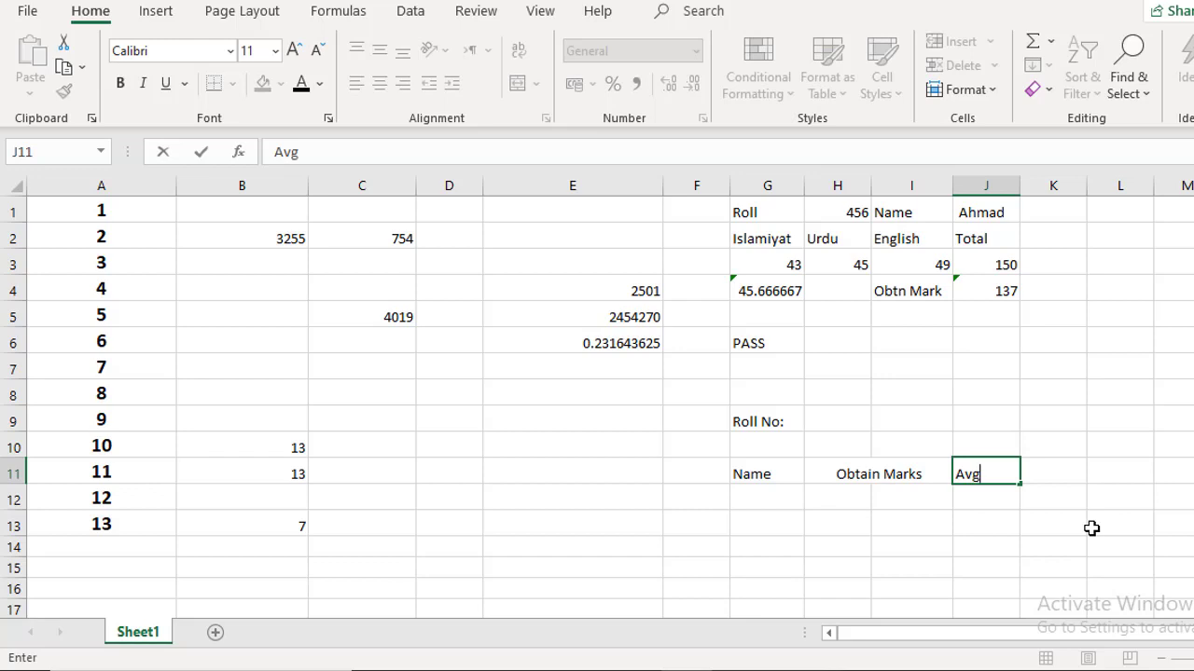
pyautogui.press('Tab')
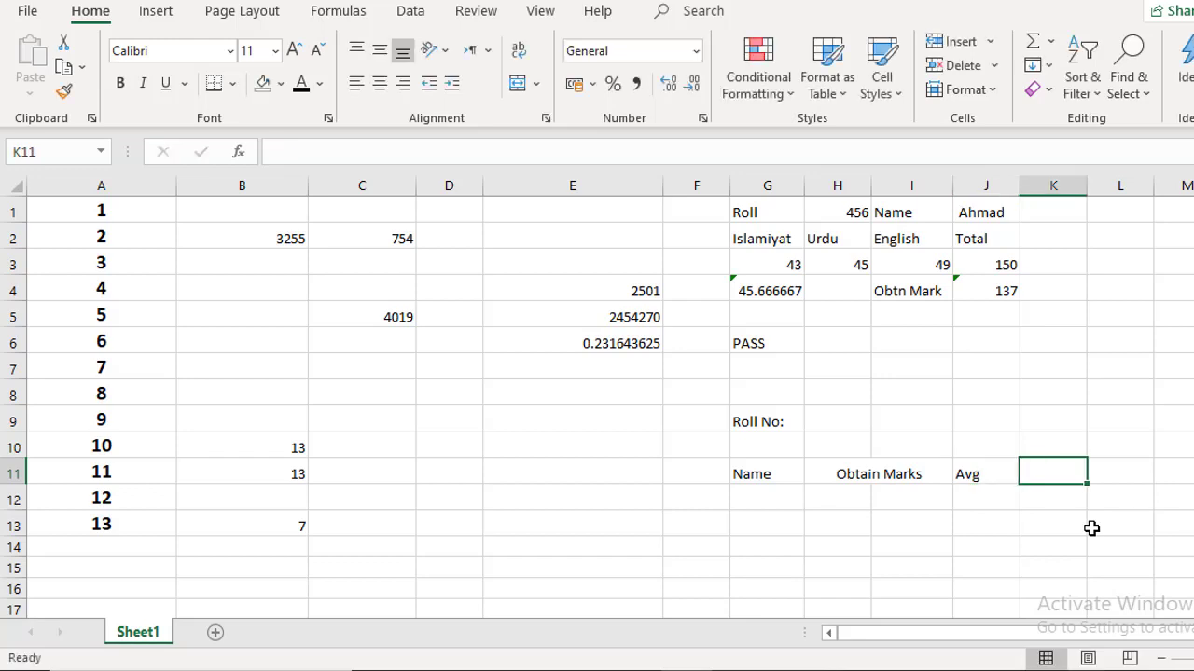
pyautogui.write('Grade')
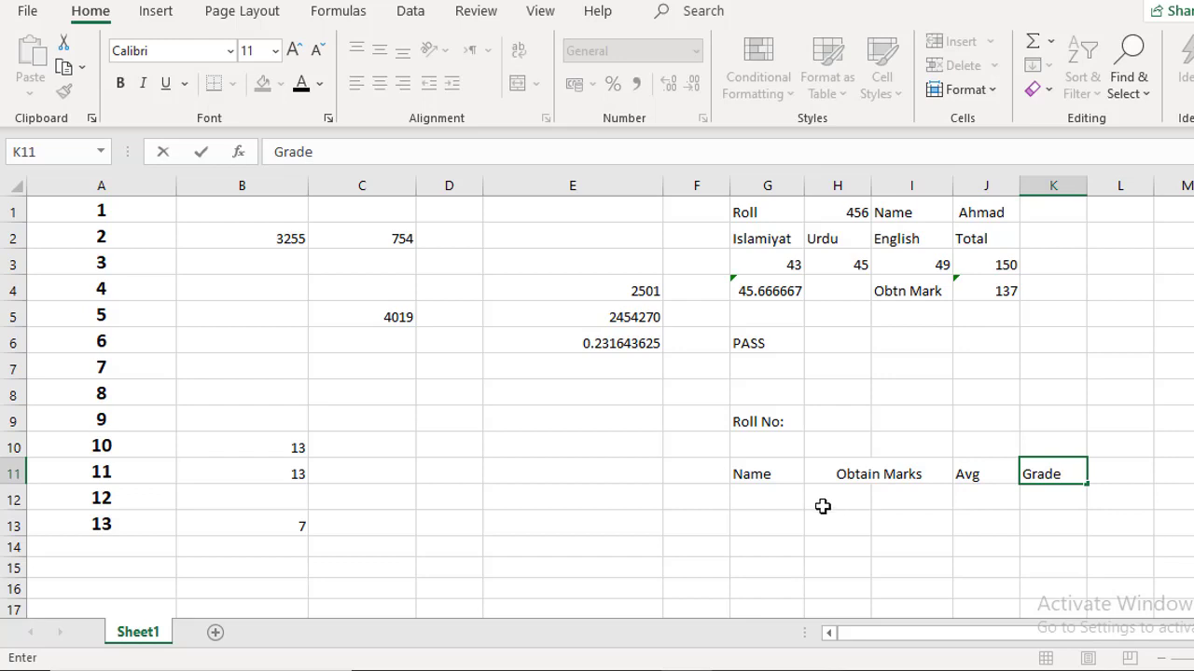
pyautogui.click(754, 503)
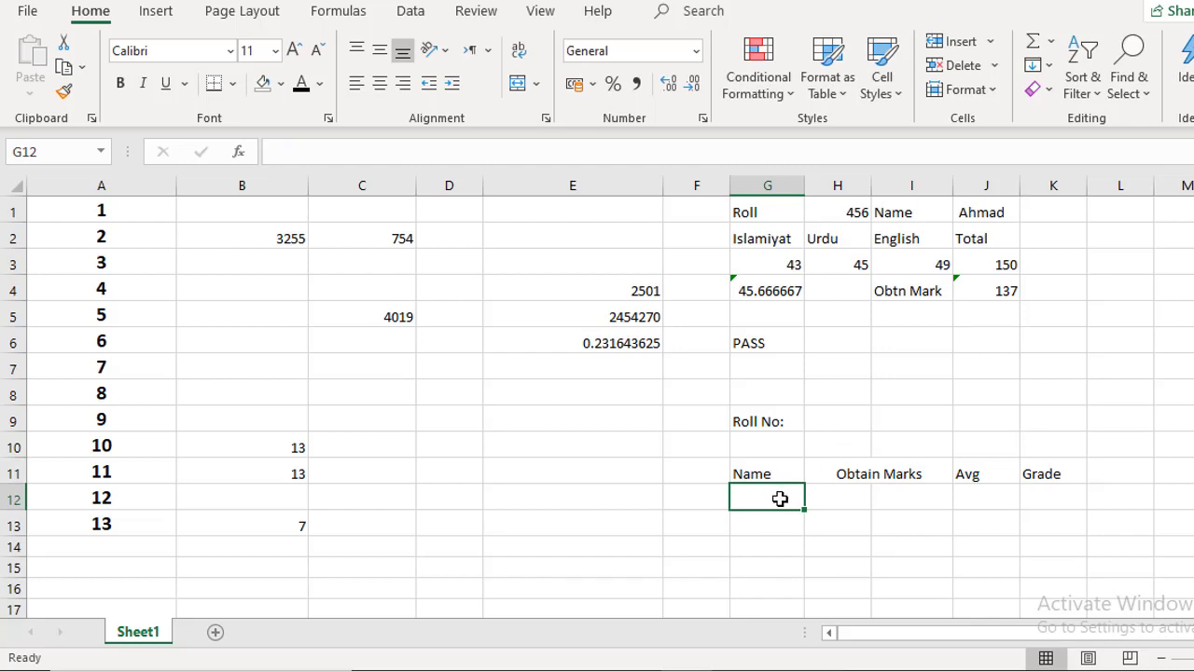
pyautogui.write('-')
pyautogui.press('BackSpace')
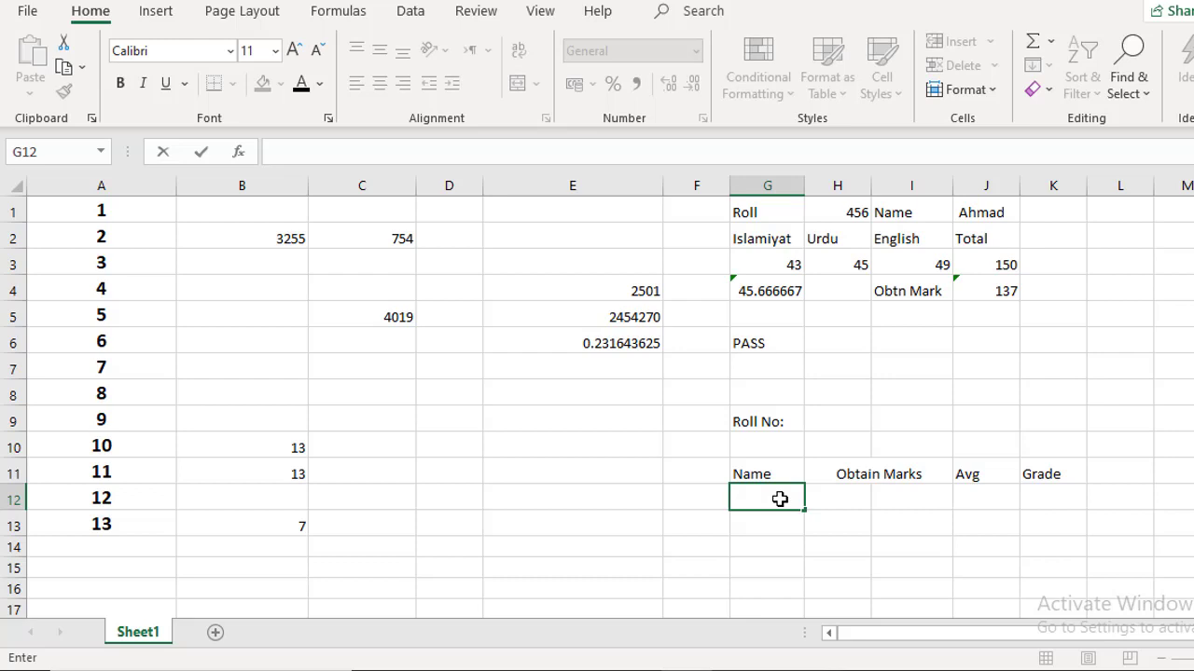
pyautogui.write('=')
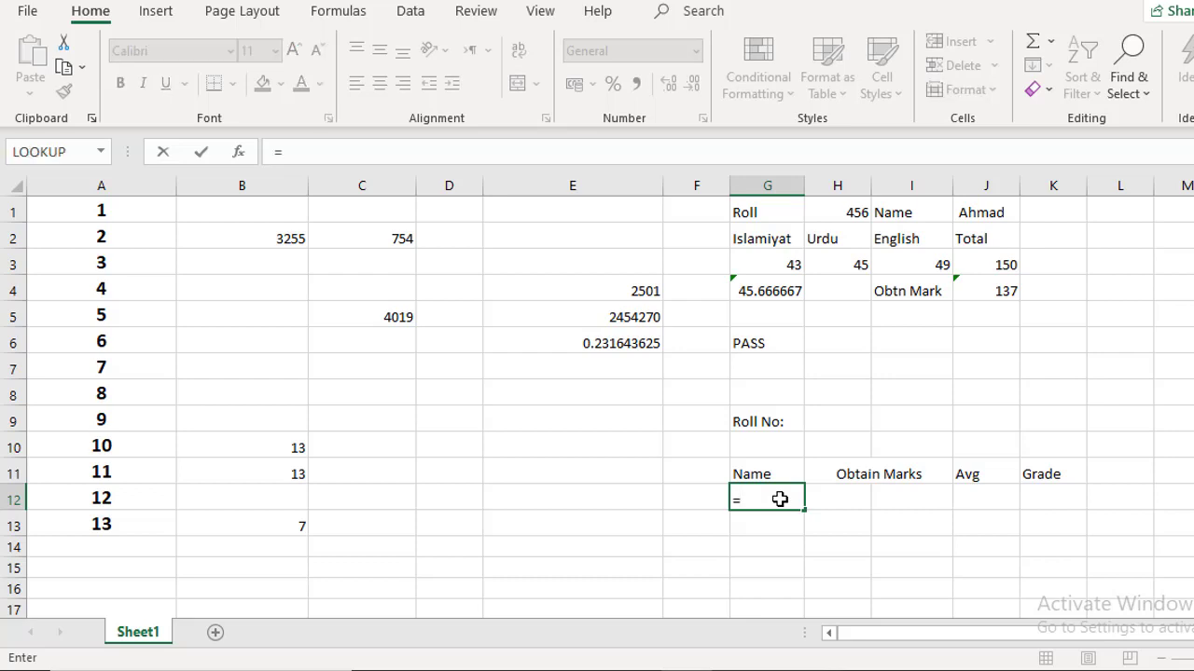
pyautogui.write('vloo')
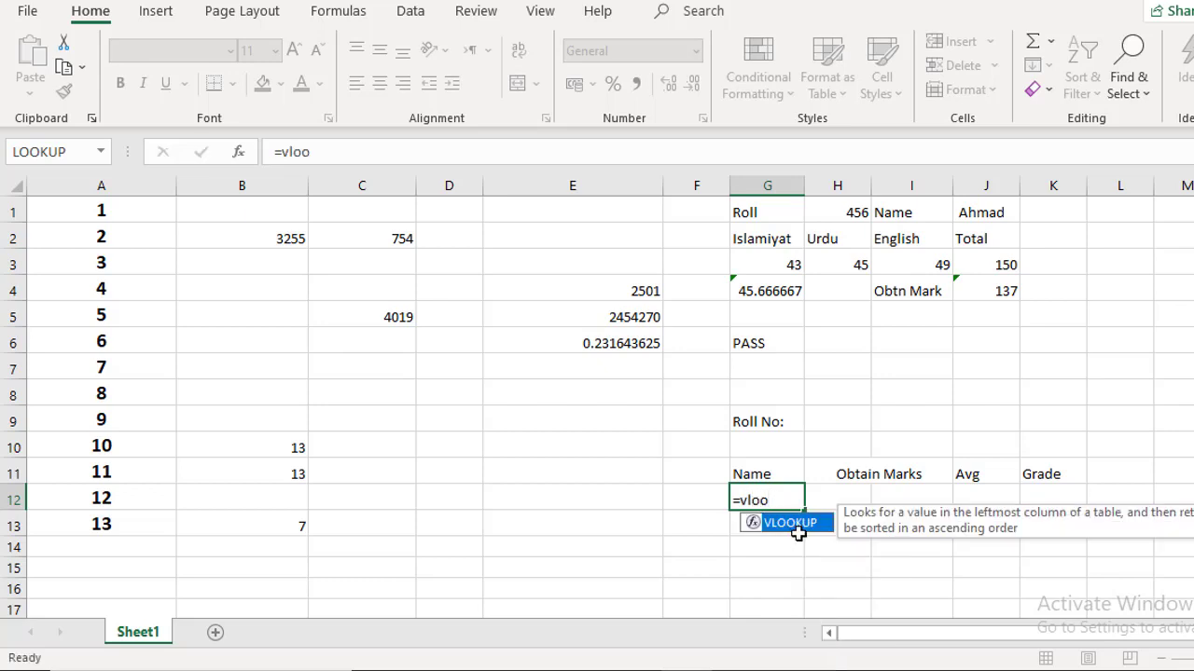
pyautogui.press('Return')
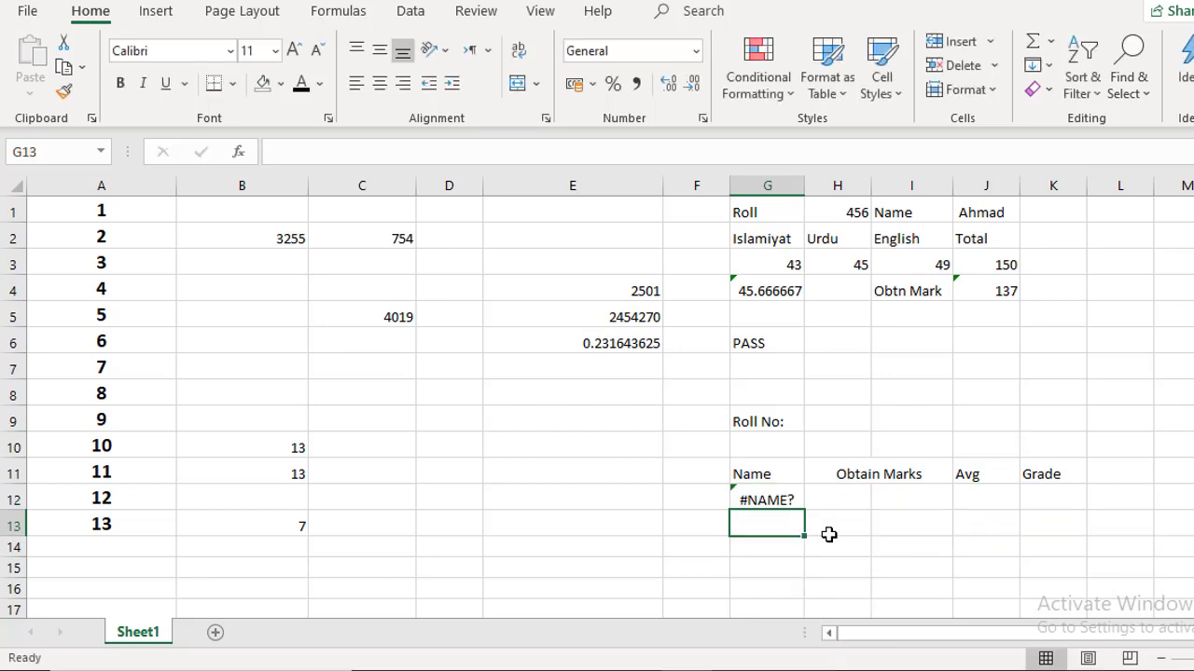
# - Start a VLOOKUP formula in G12 under Name, with H9 as the lookup value
pyautogui.click(781, 501)
pyautogui.write('=')
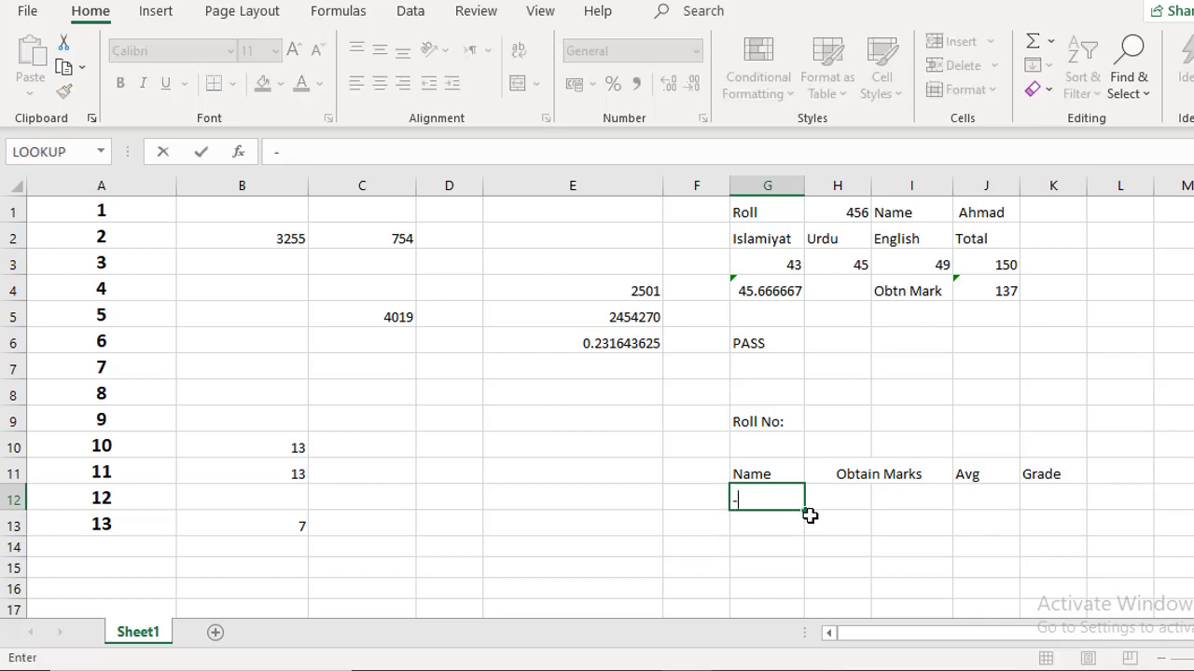
pyautogui.write('vkl')
pyautogui.press('BackSpace')
pyautogui.write('lo')
pyautogui.press('BackSpace')
pyautogui.press('BackSpace')
pyautogui.press('BackSpace')
pyautogui.write('l')
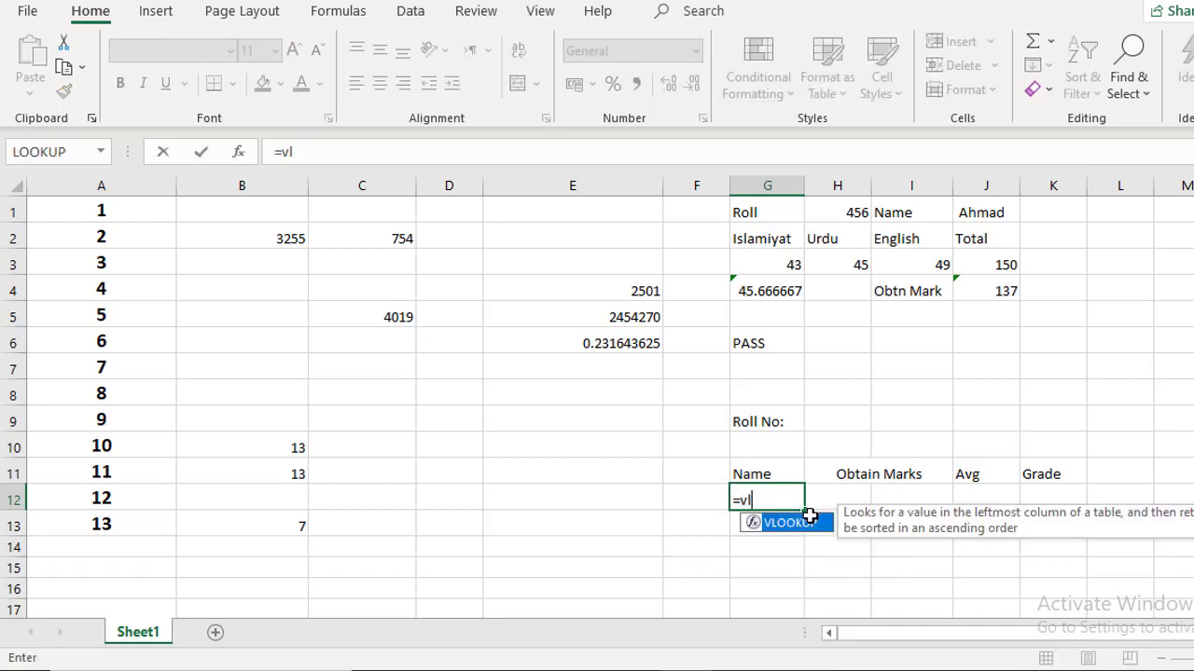
pyautogui.write('ookup(')
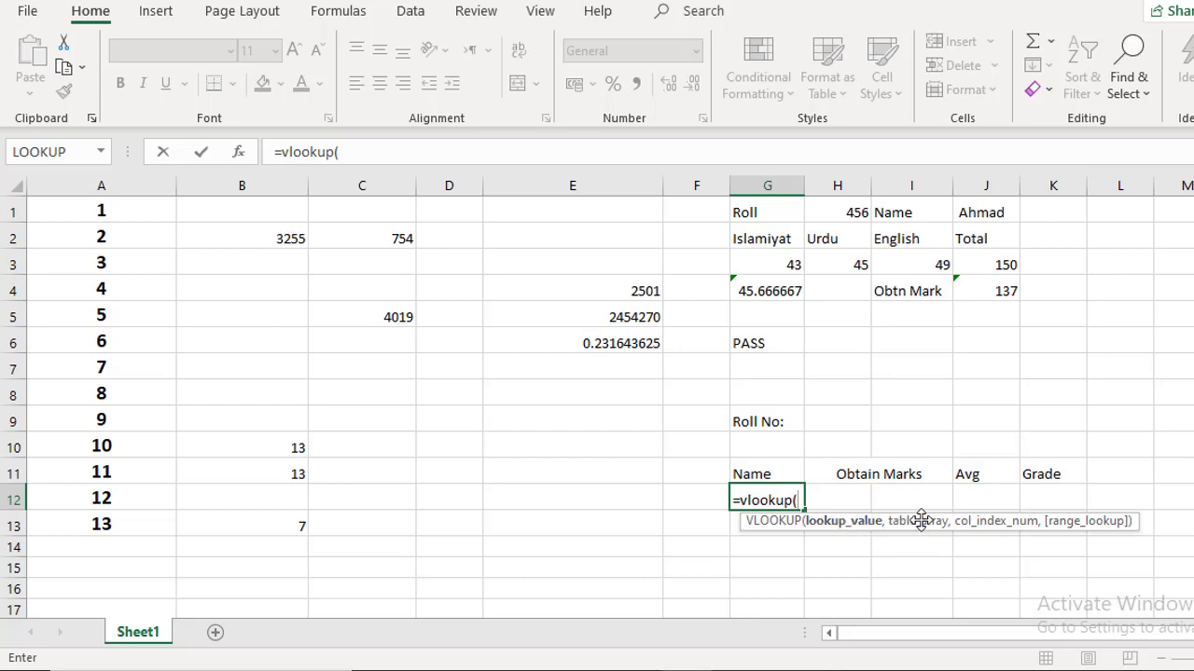
pyautogui.click(833, 419)
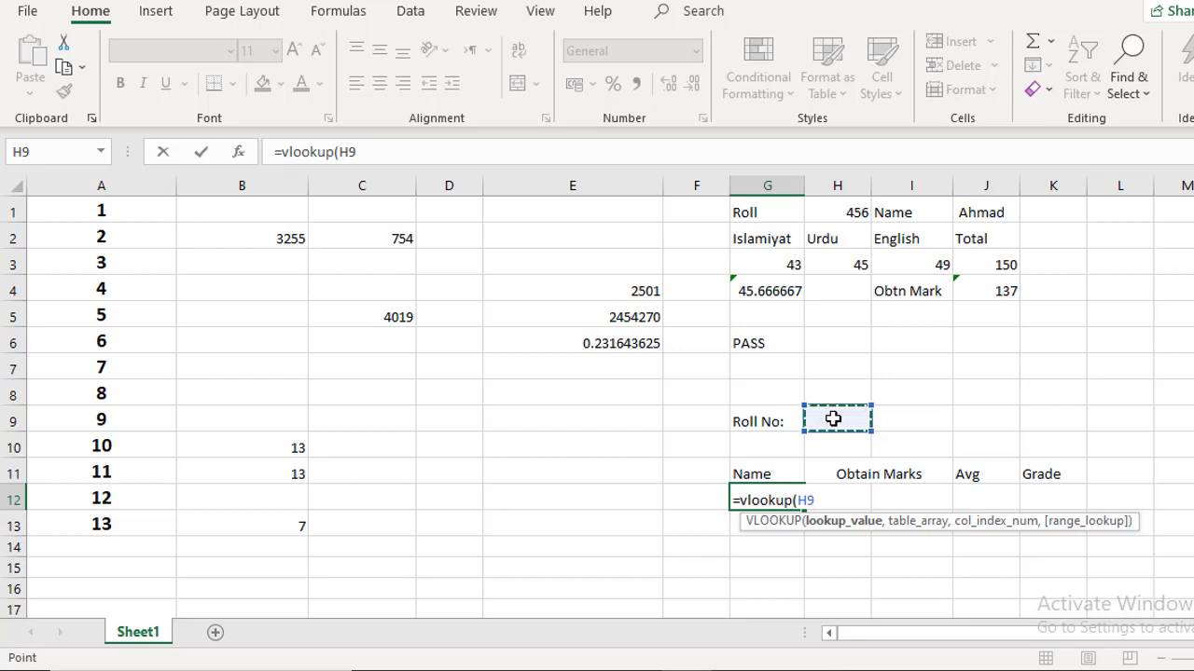
# - Complete the VLOOKUP in G12 with table range G1:J4 and column index 4
pyautogui.write(',')
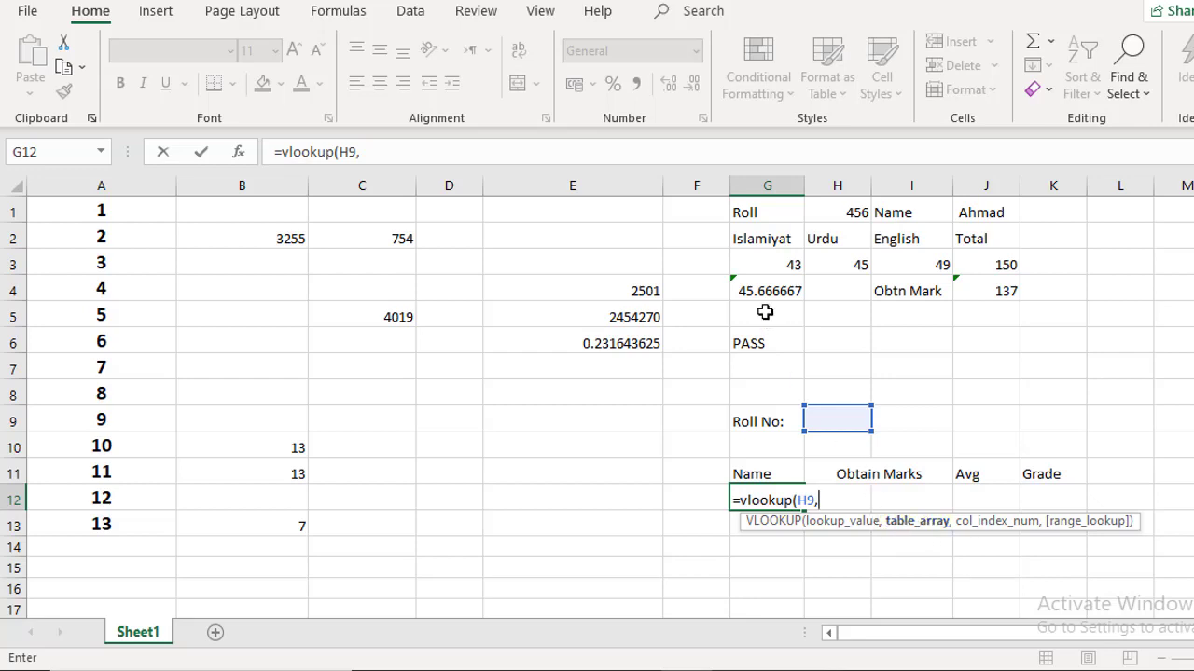
pyautogui.moveTo(733, 207); pyautogui.dragTo(1008, 289)
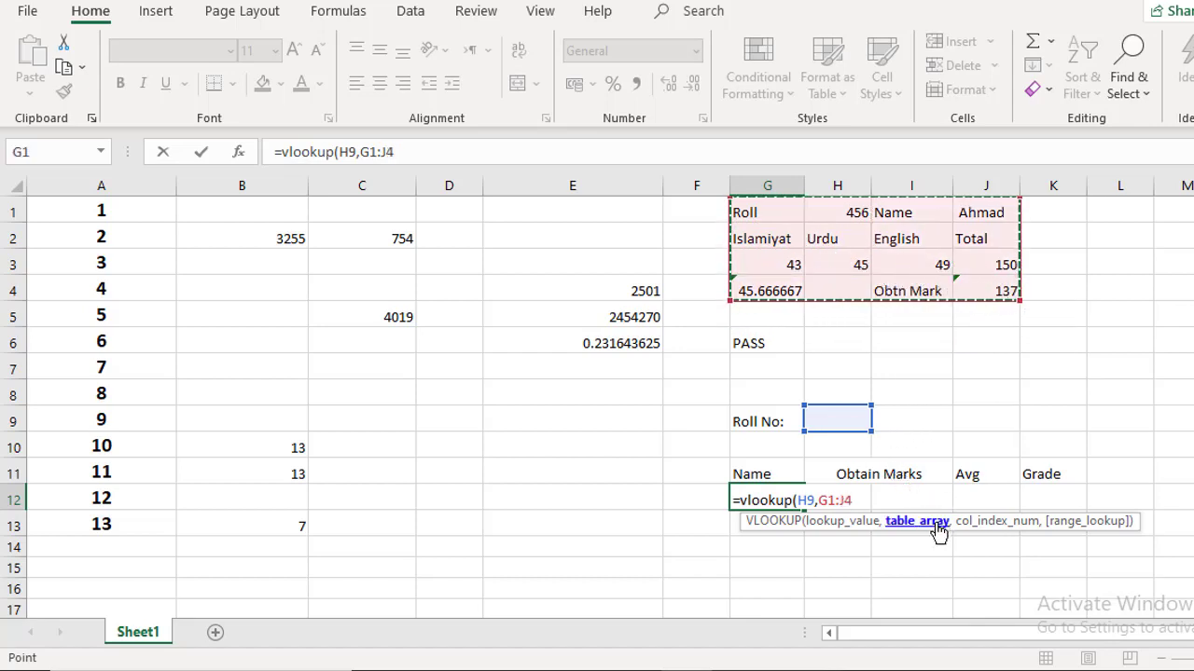
pyautogui.write(',')
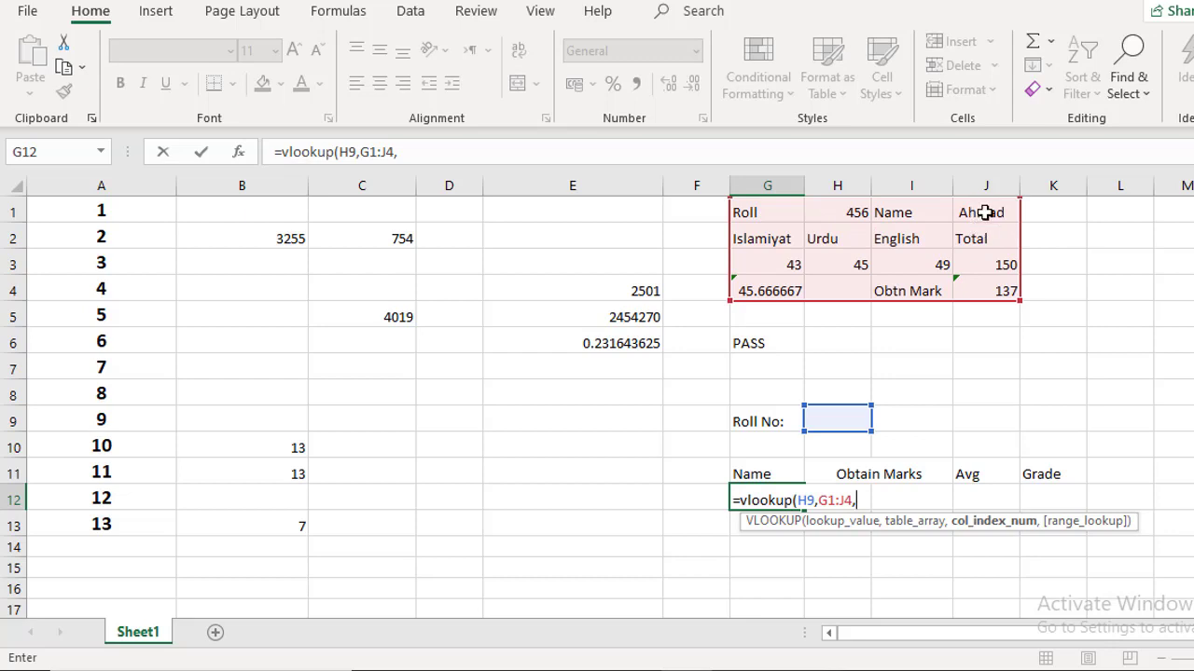
pyautogui.write('4)')
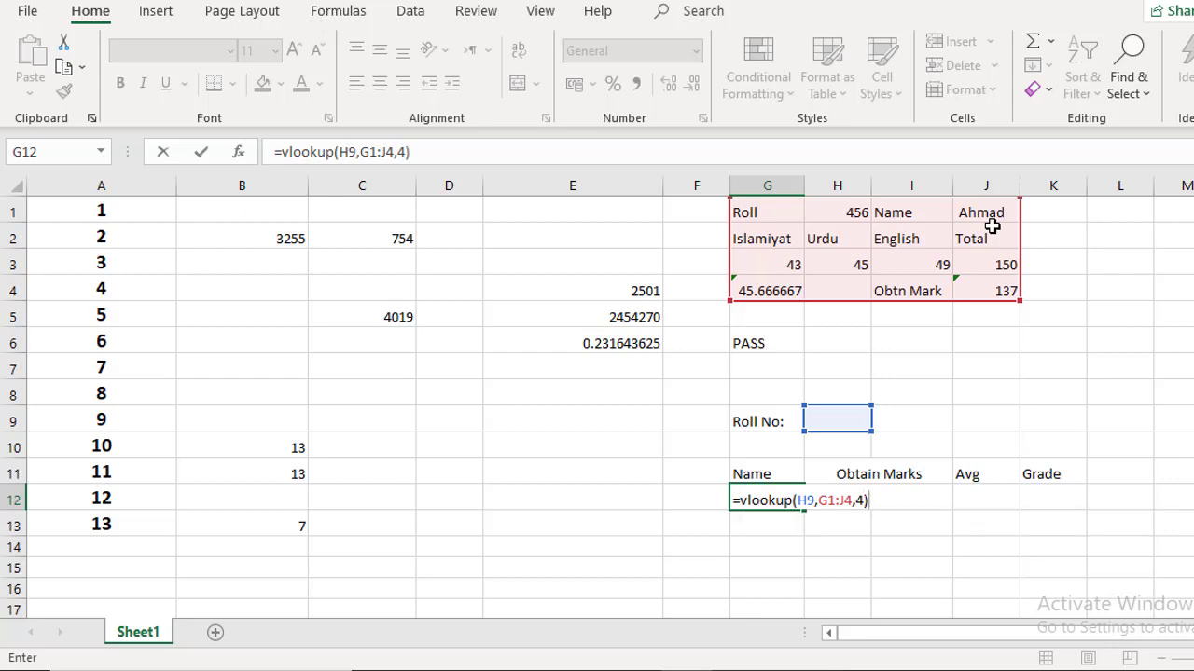
pyautogui.press('Return')
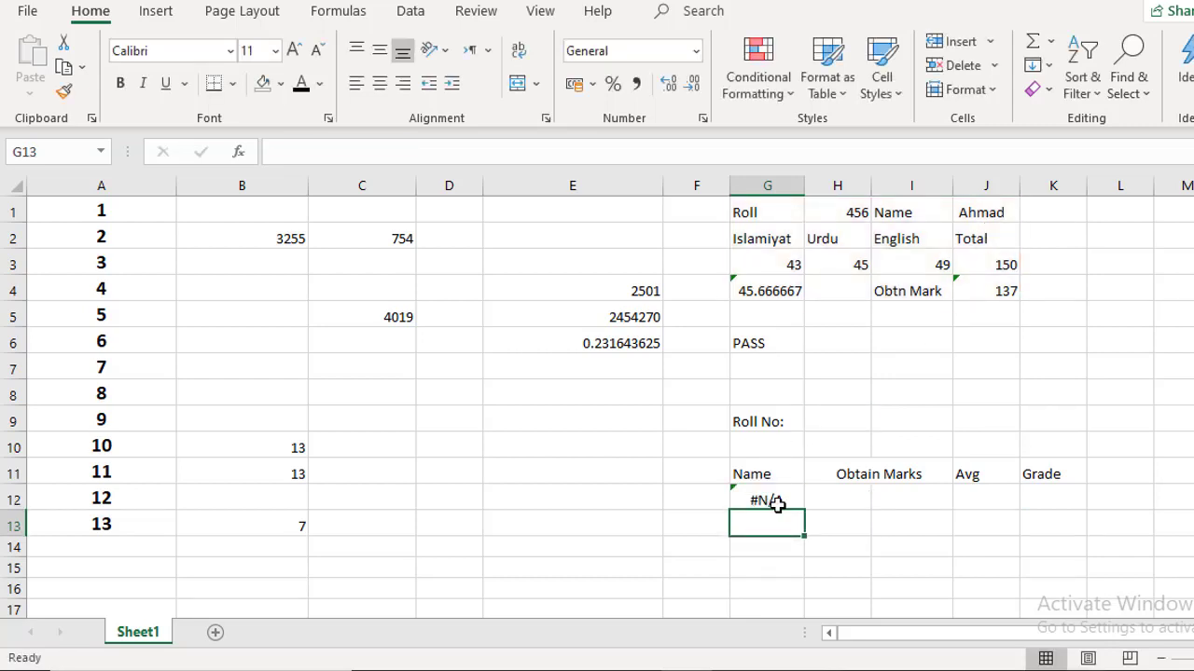
# - Enter the student's roll number from H1 into H9 and check the lookup formula in G12
pyautogui.click(826, 422)
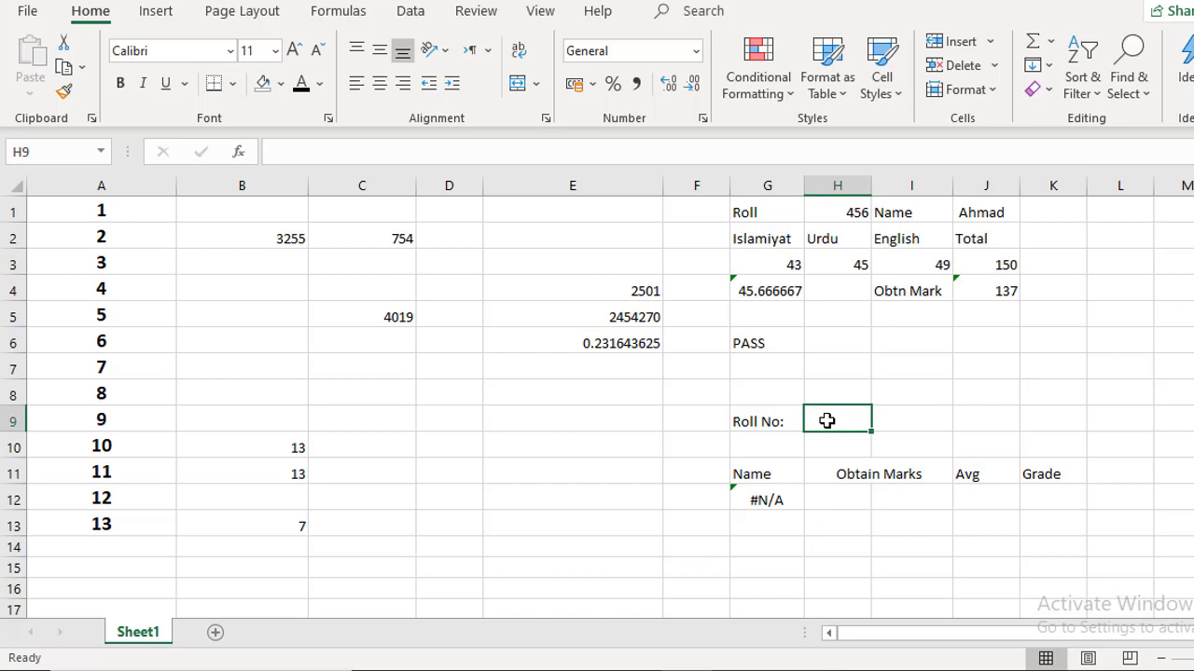
pyautogui.write('456')
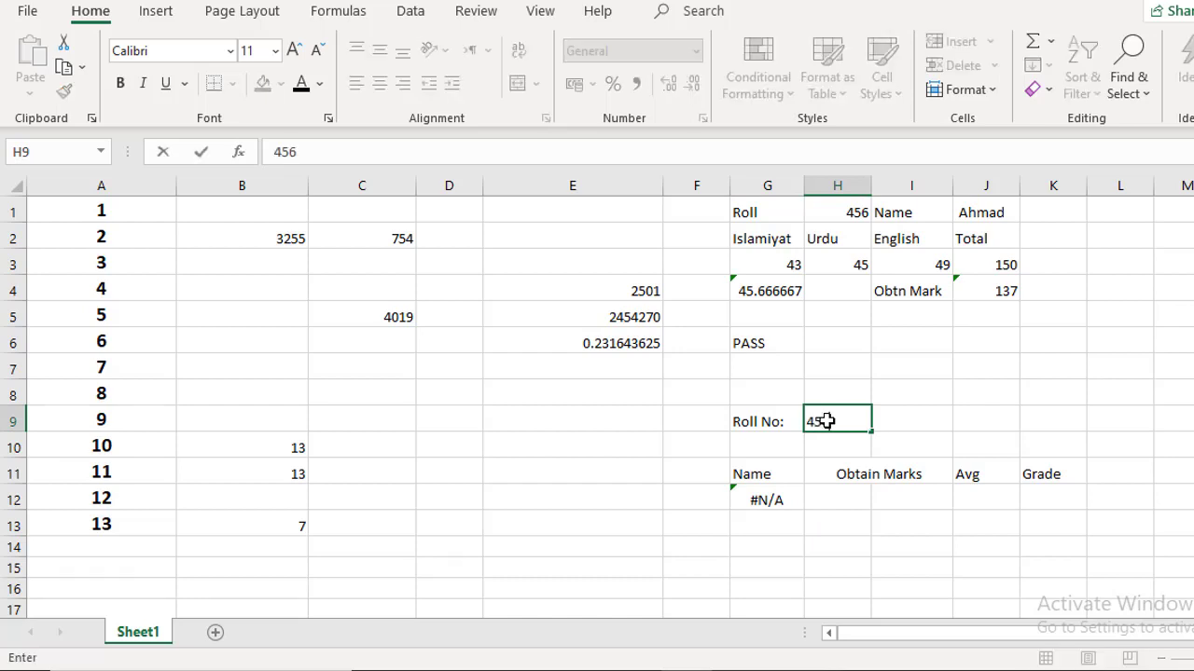
pyautogui.press('Return')
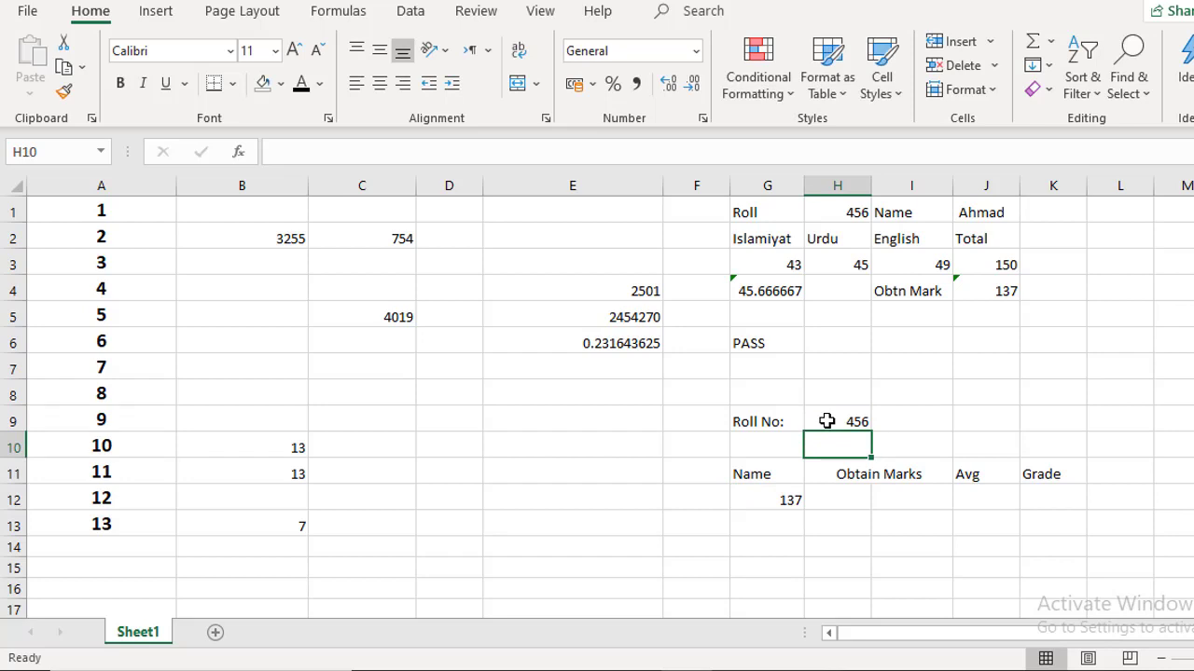
pyautogui.click(791, 502)
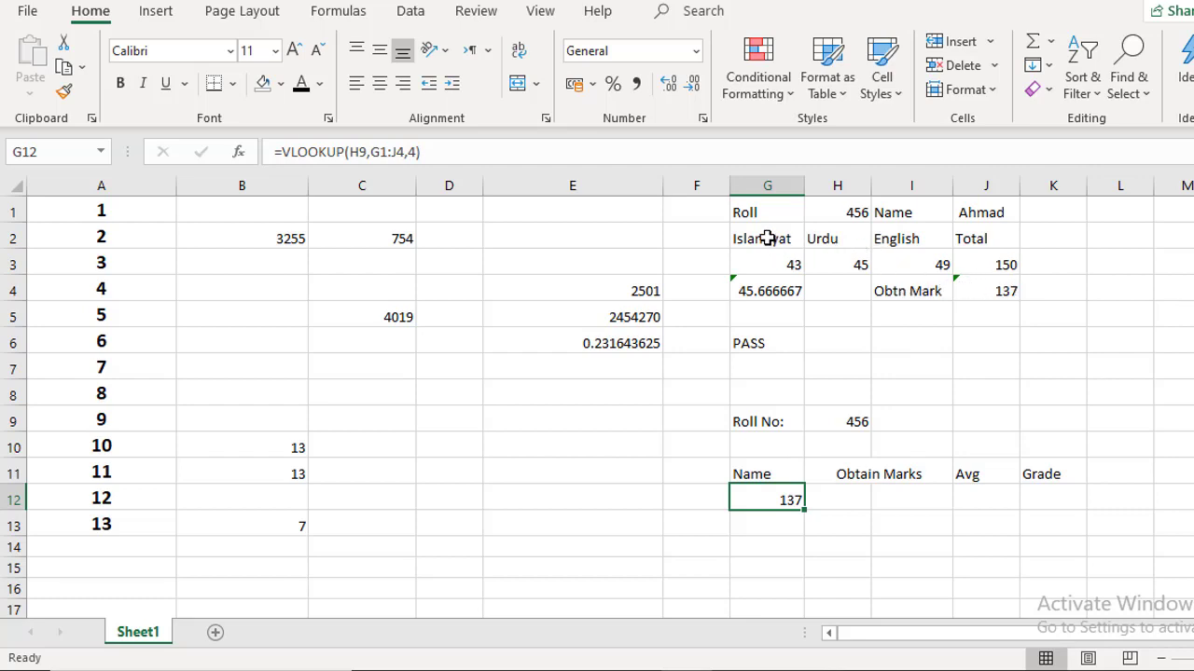
# - Move the subject headings and marks from G2:J3 to the block starting at K1, beside the student's name
pyautogui.moveTo(760, 235); pyautogui.dragTo(979, 281)
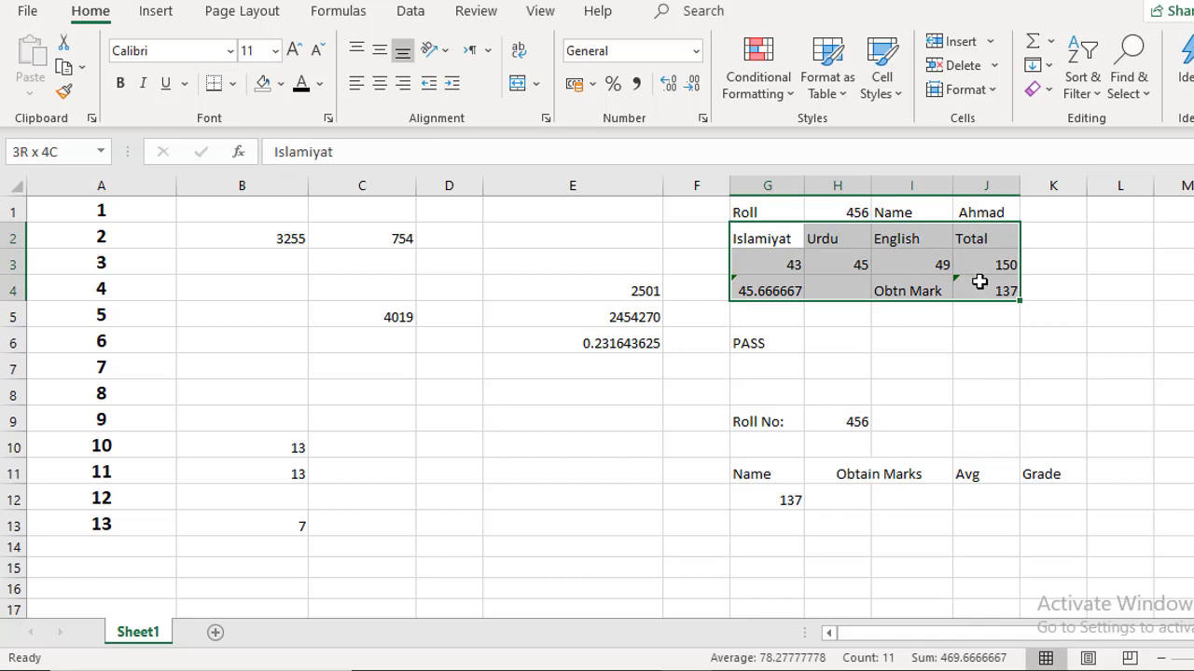
pyautogui.click(838, 343)
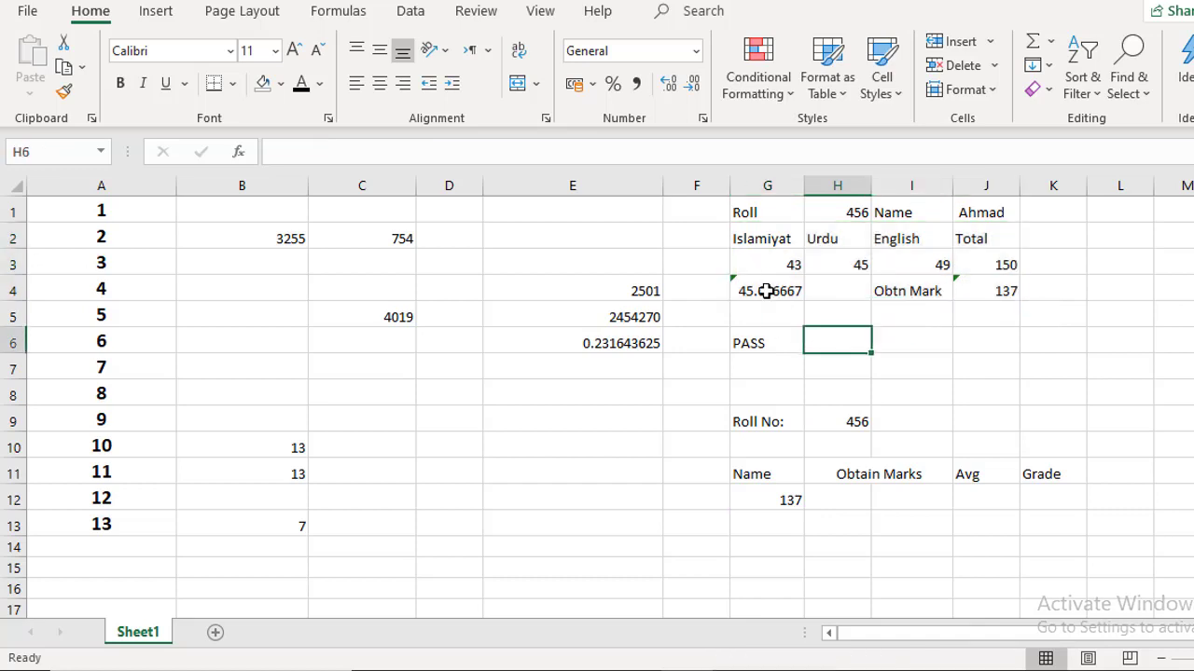
pyautogui.moveTo(742, 237); pyautogui.dragTo(990, 264)
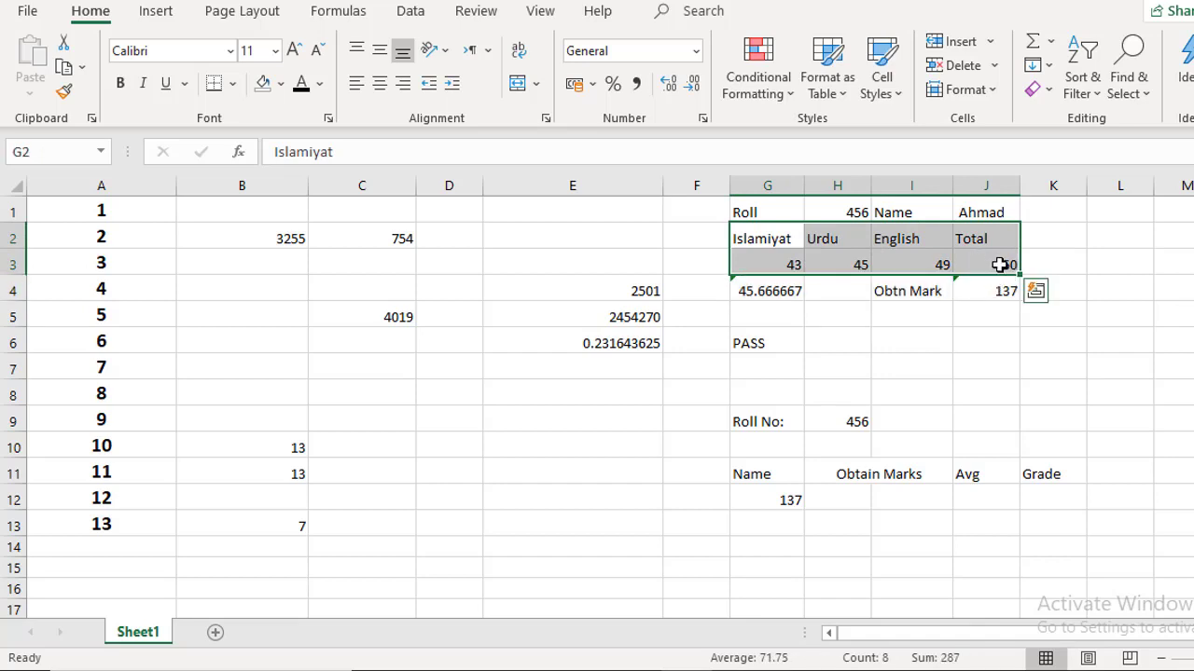
pyautogui.moveTo(764, 236); pyautogui.dragTo(970, 253)
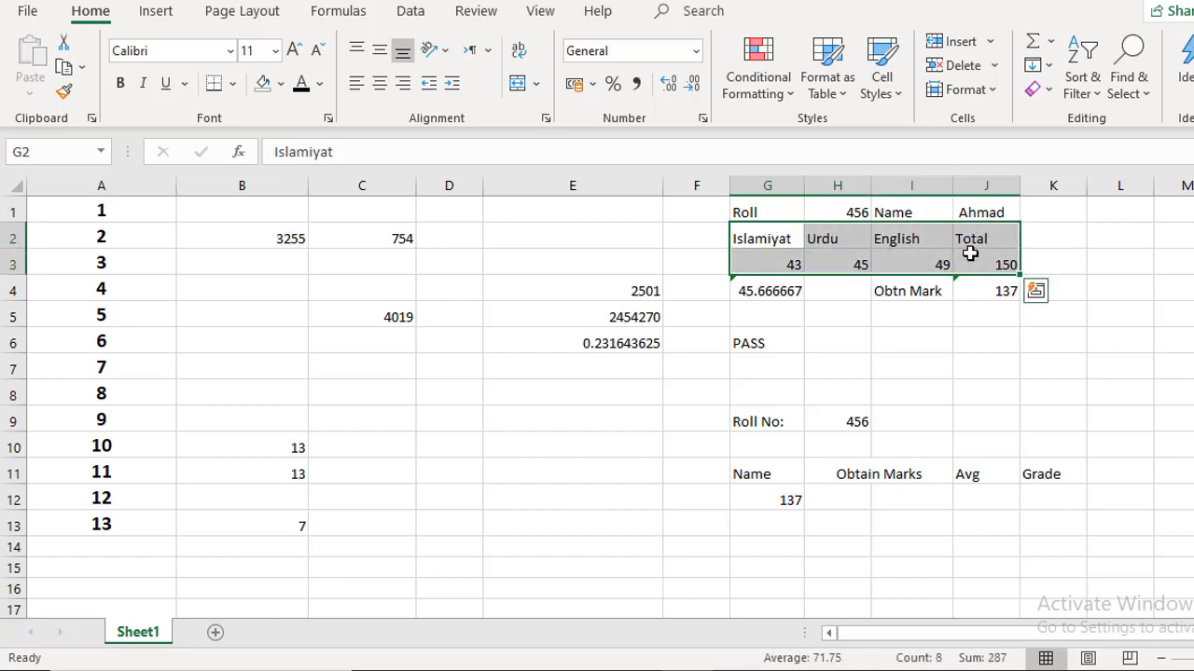
pyautogui.hotkey('ctrl', 'c')
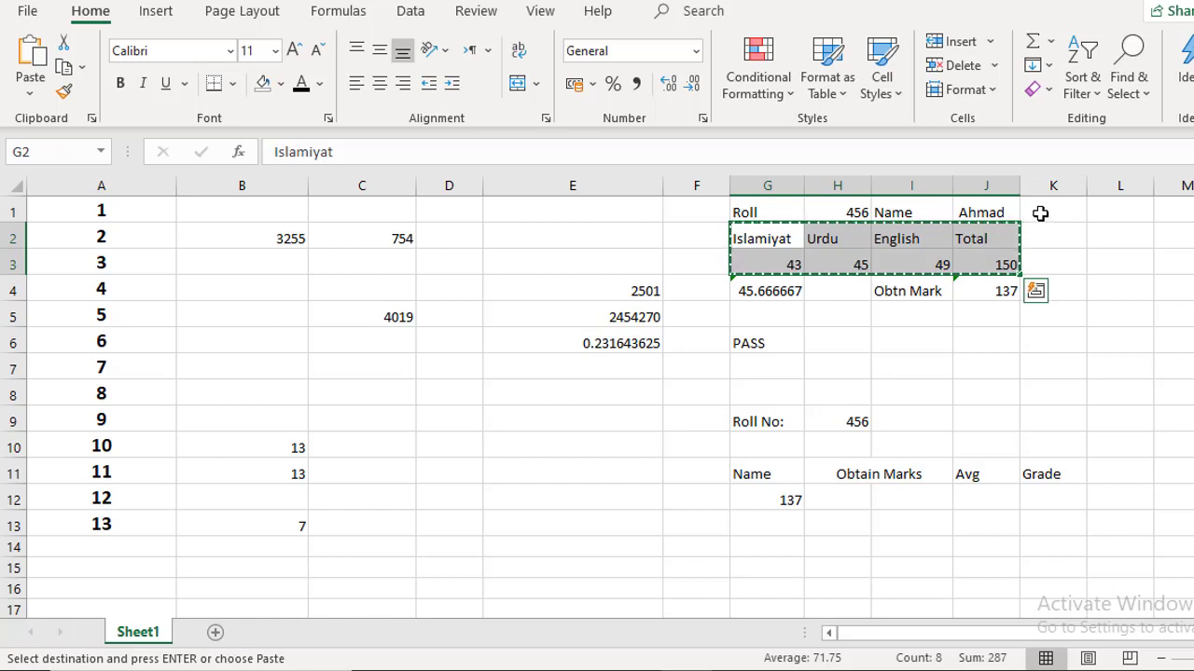
pyautogui.click(1040, 214)
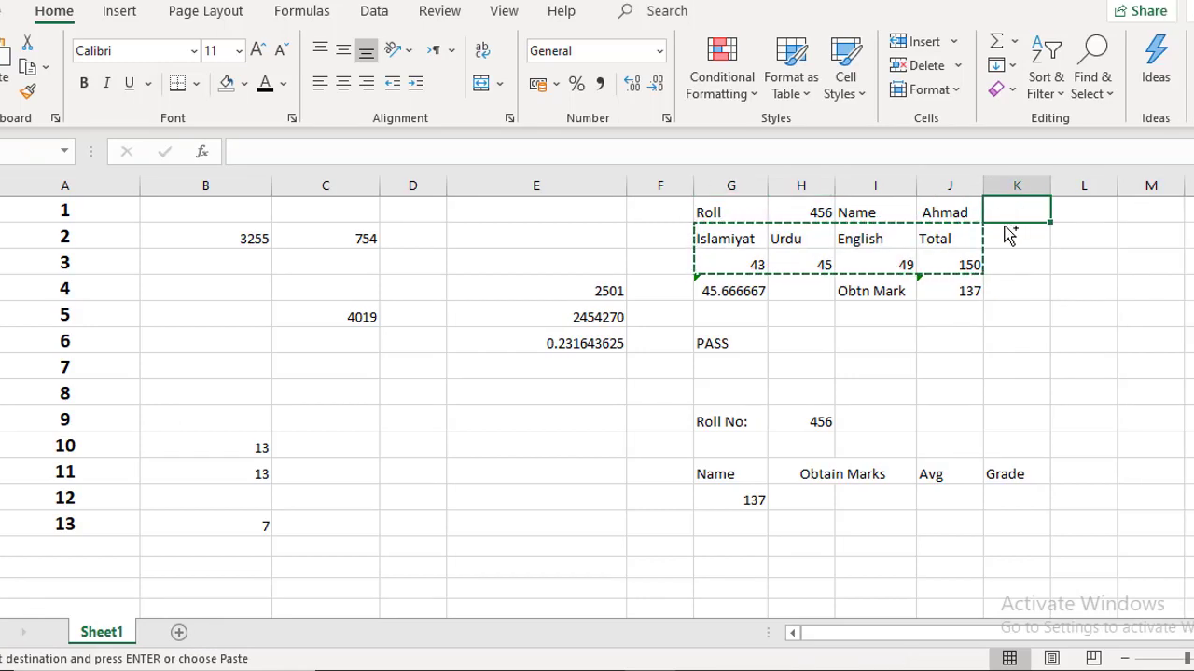
pyautogui.hotkey('ctrl', 'v')
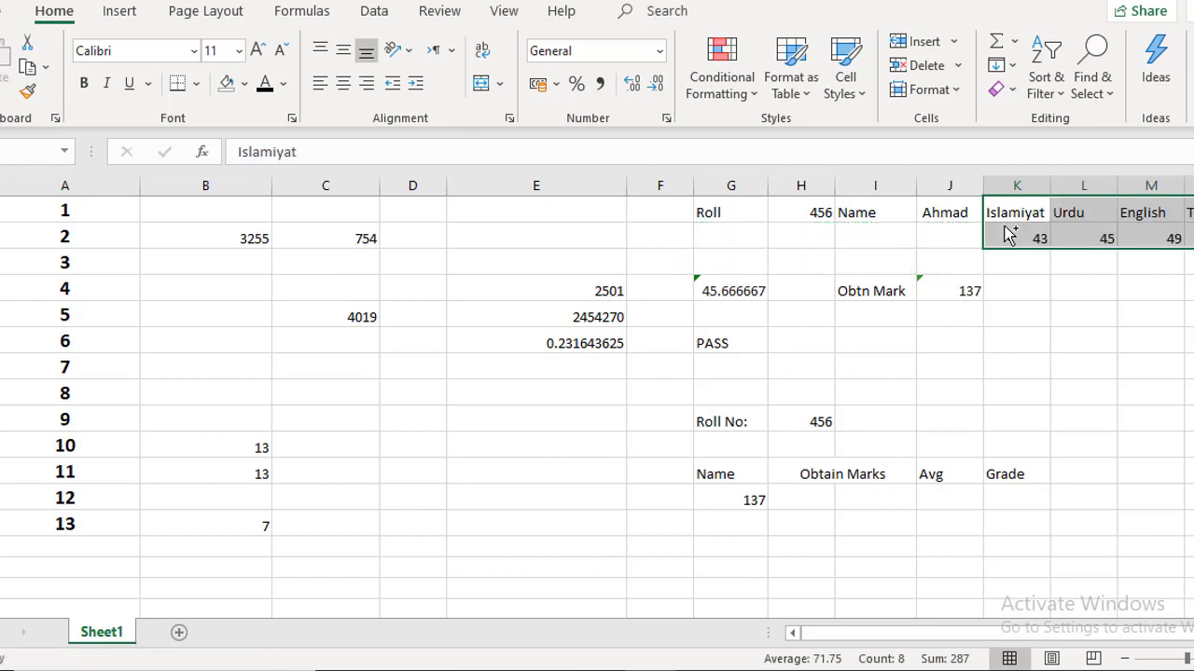
pyautogui.click(1066, 280)
# - Move the roll number from H1 to G2 under Roll, and copy the student's name from J1 to I2 under Name
pyautogui.click(794, 216)
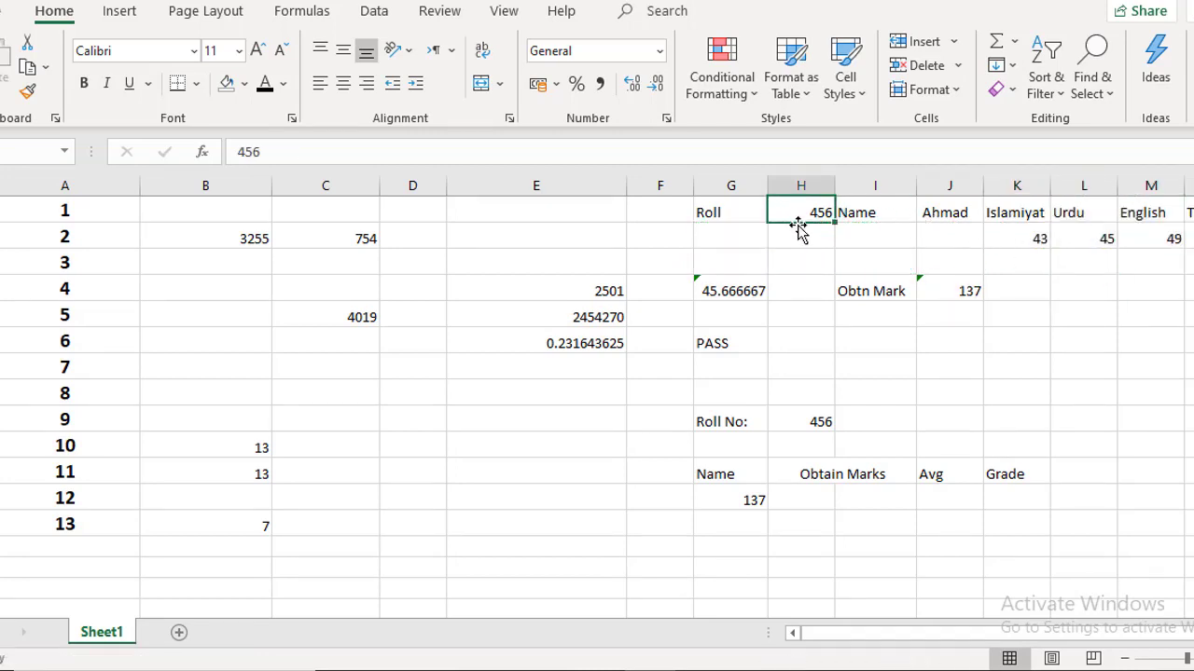
pyautogui.moveTo(802, 230); pyautogui.dragTo(725, 248)
pyautogui.click(869, 217)
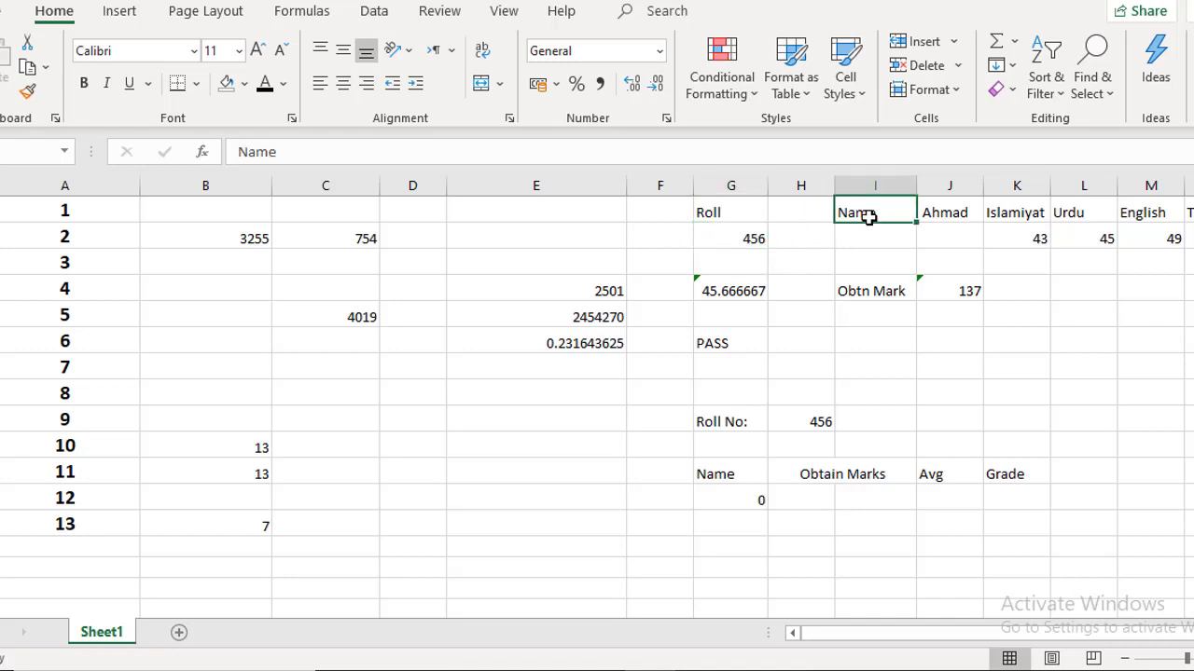
pyautogui.click(938, 216)
pyautogui.hotkey('ctrl', 'c')
pyautogui.click(892, 233)
pyautogui.hotkey('ctrl', 'v')
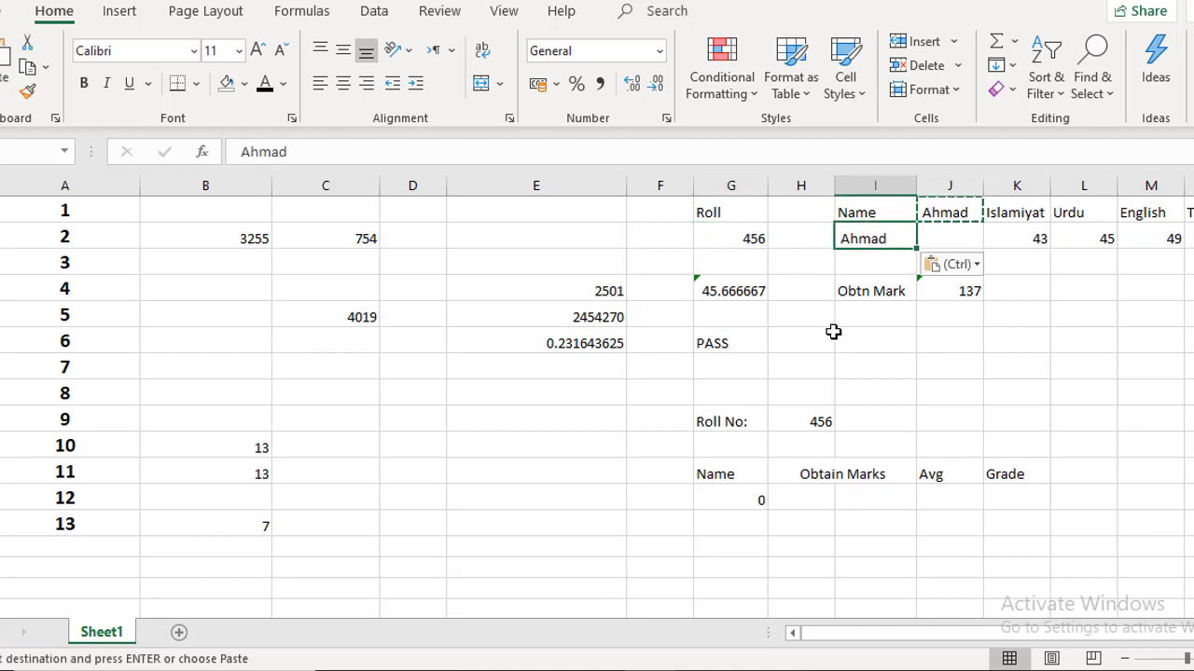
# - Move the name, subject and total block from I1:N2 one column over so it starts at H1, beside Roll
pyautogui.click(724, 290)
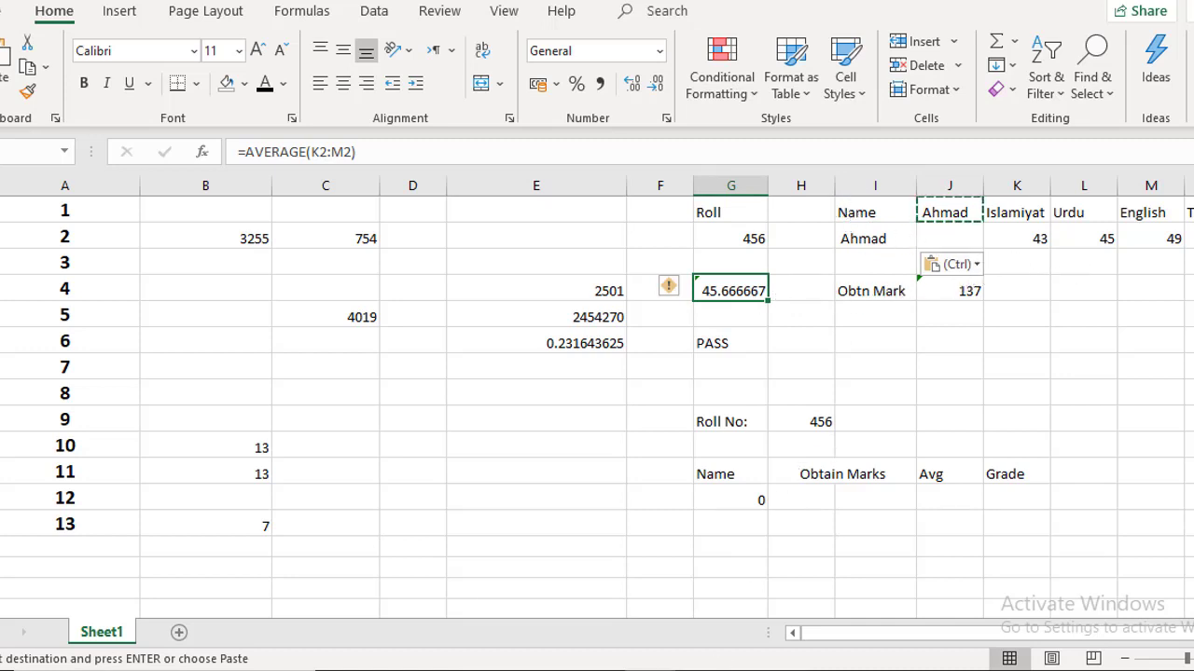
pyautogui.click(596, 413)
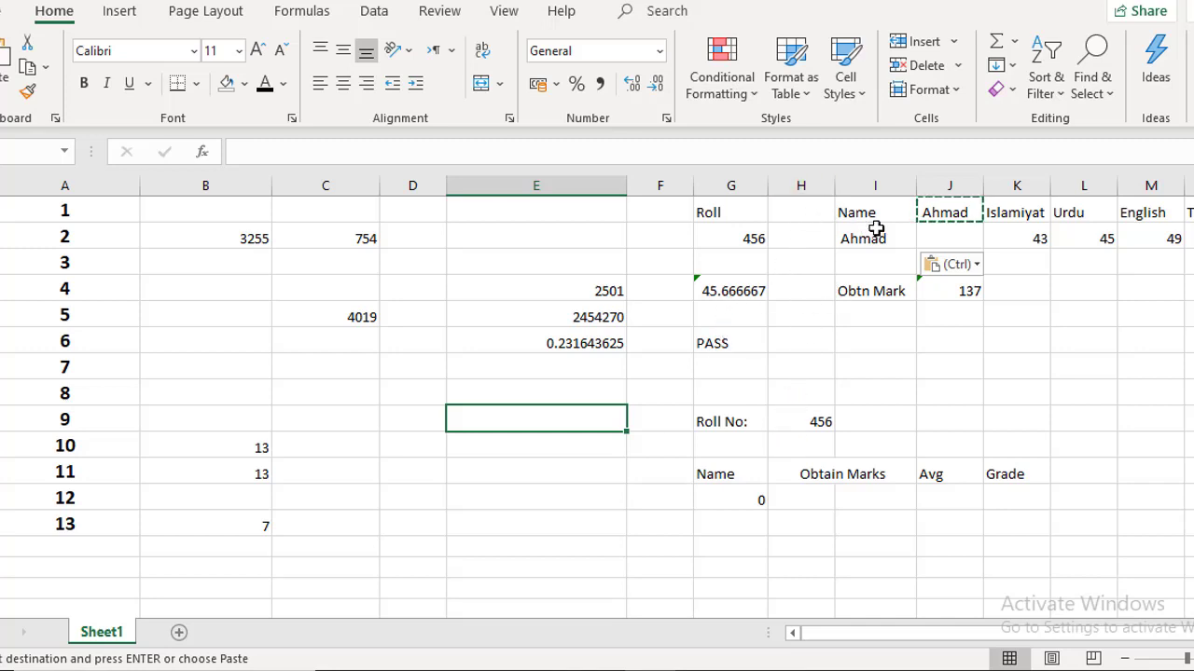
pyautogui.click(858, 292)
pyautogui.moveTo(856, 216); pyautogui.dragTo(1192, 240)
pyautogui.click(890, 229)
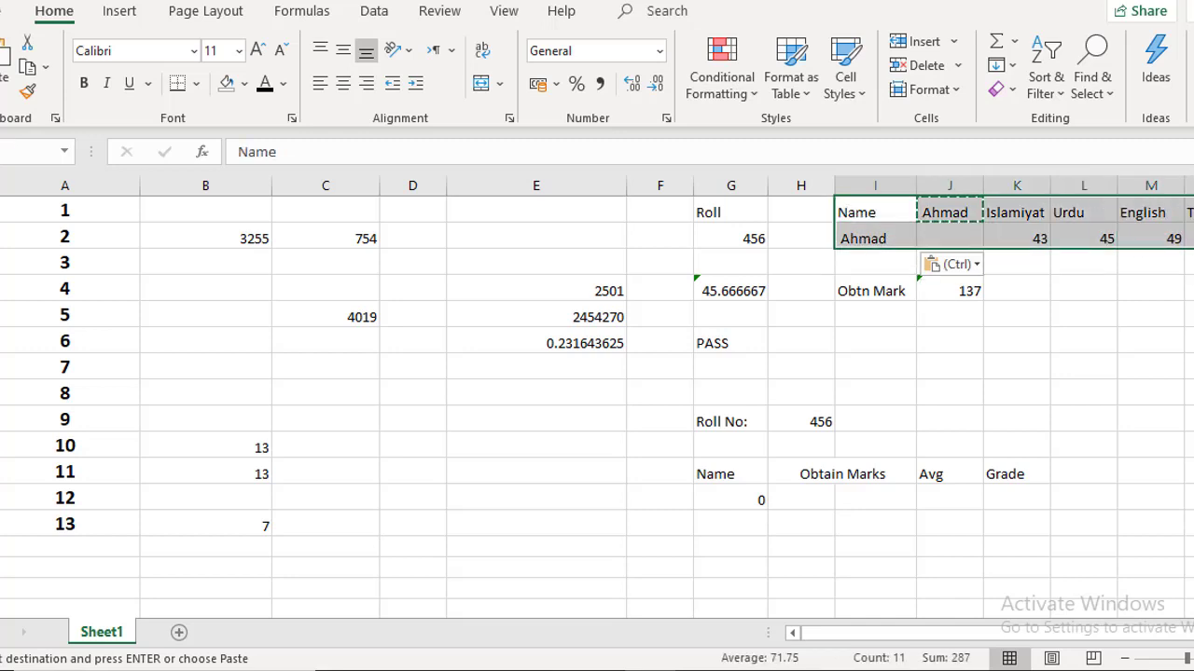
pyautogui.hotkey('ctrl', 'c')
pyautogui.click(806, 217)
pyautogui.hotkey('ctrl', 'v')
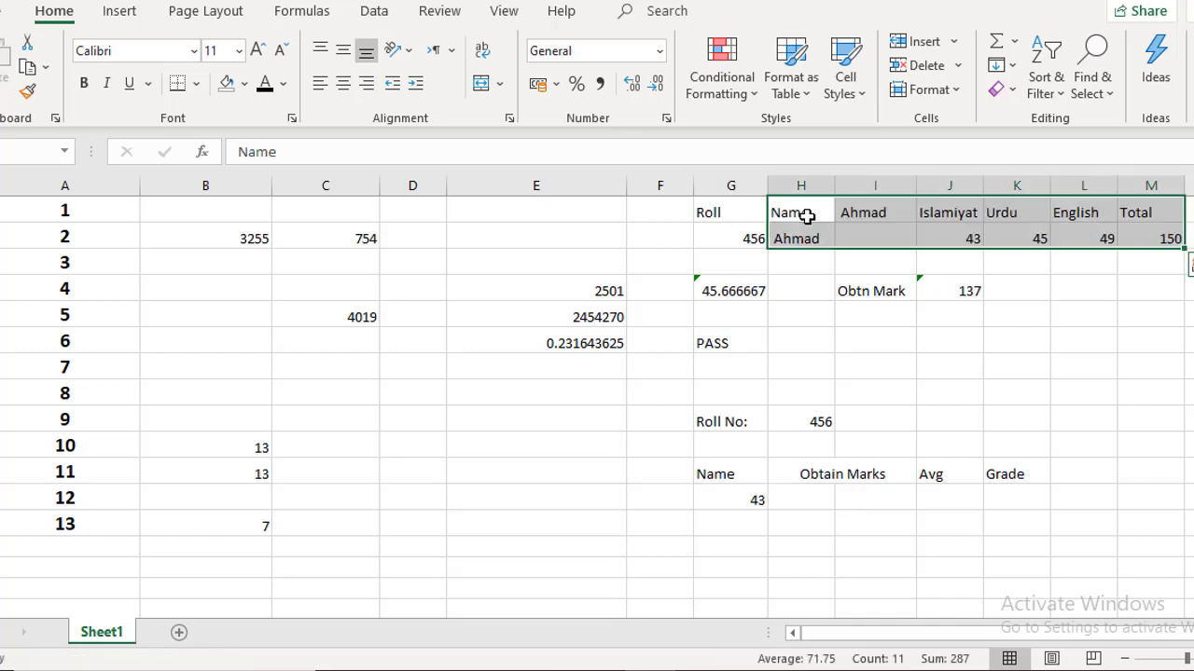
# - Move the Islamiyat, Urdu, English and Total columns from J1:M2 to I1, overwriting the stray student name there
pyautogui.click(969, 268)
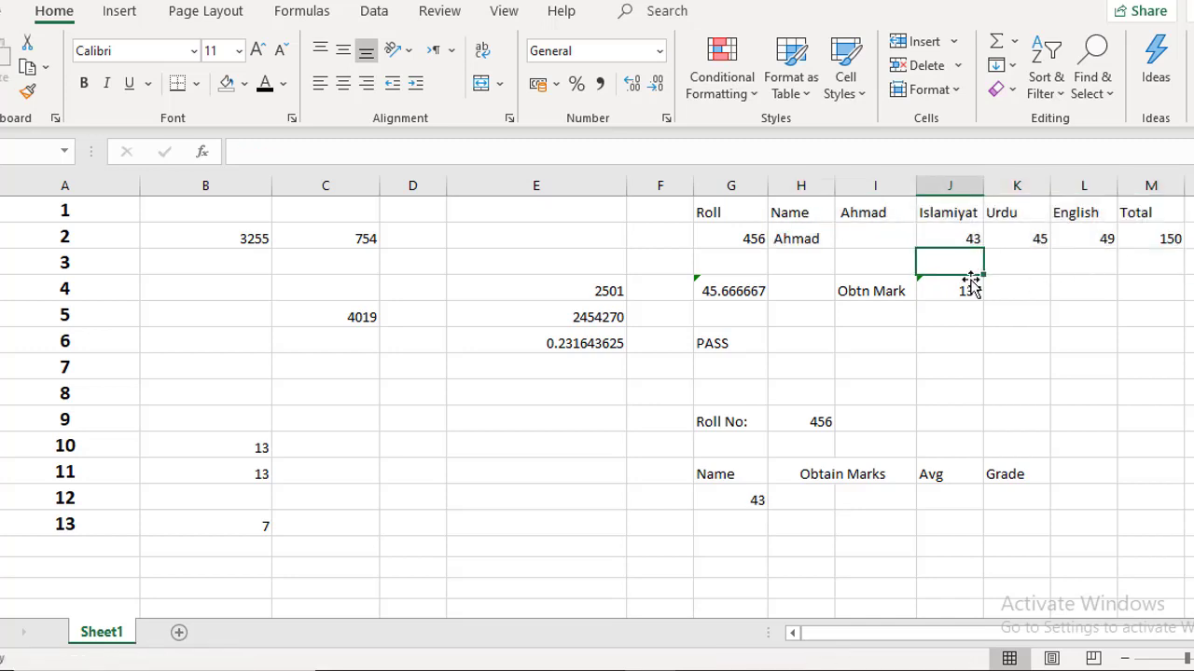
pyautogui.click(868, 211)
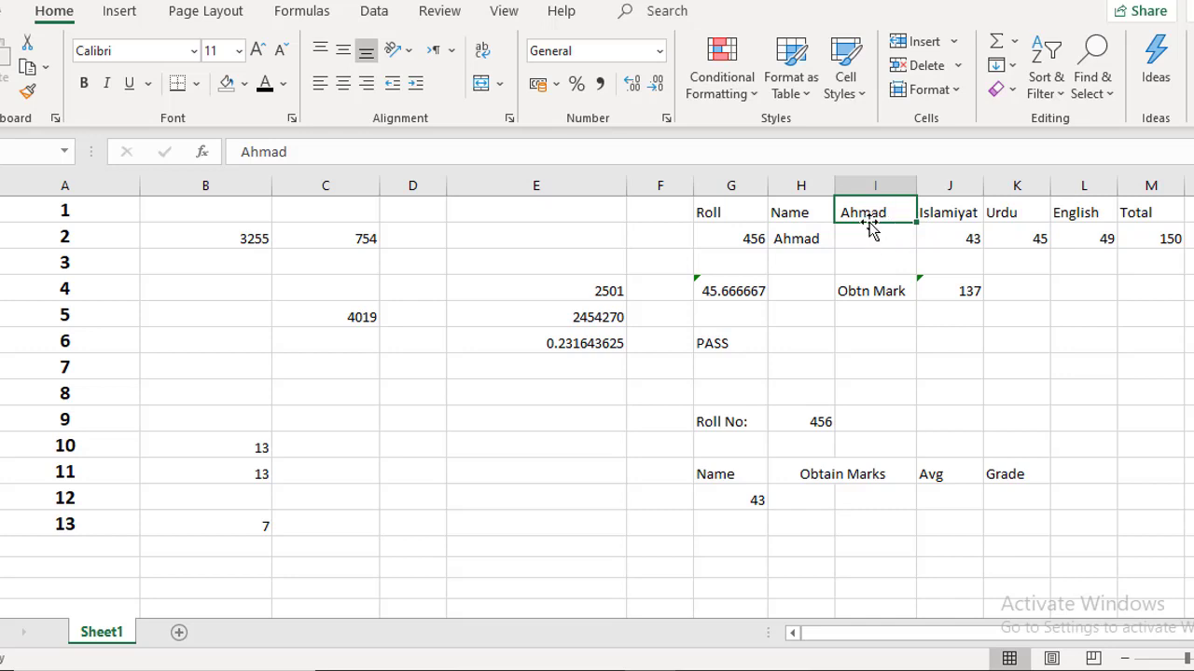
pyautogui.moveTo(944, 218); pyautogui.dragTo(1130, 236)
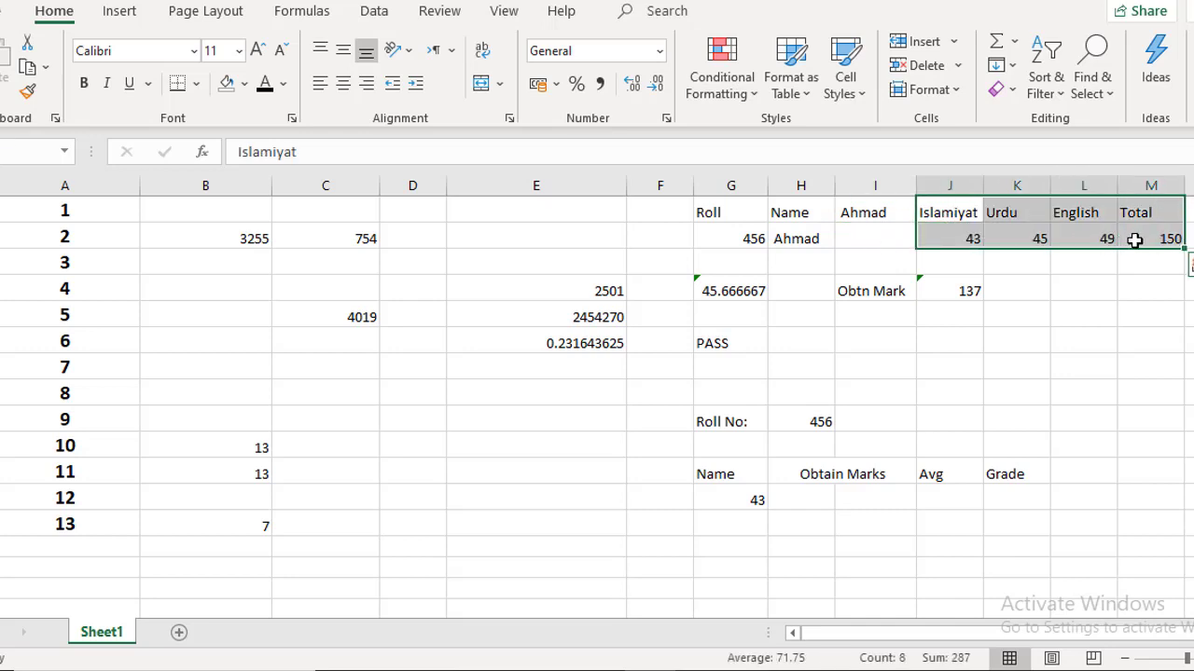
pyautogui.hotkey('ctrl', 'c')
pyautogui.click(885, 213)
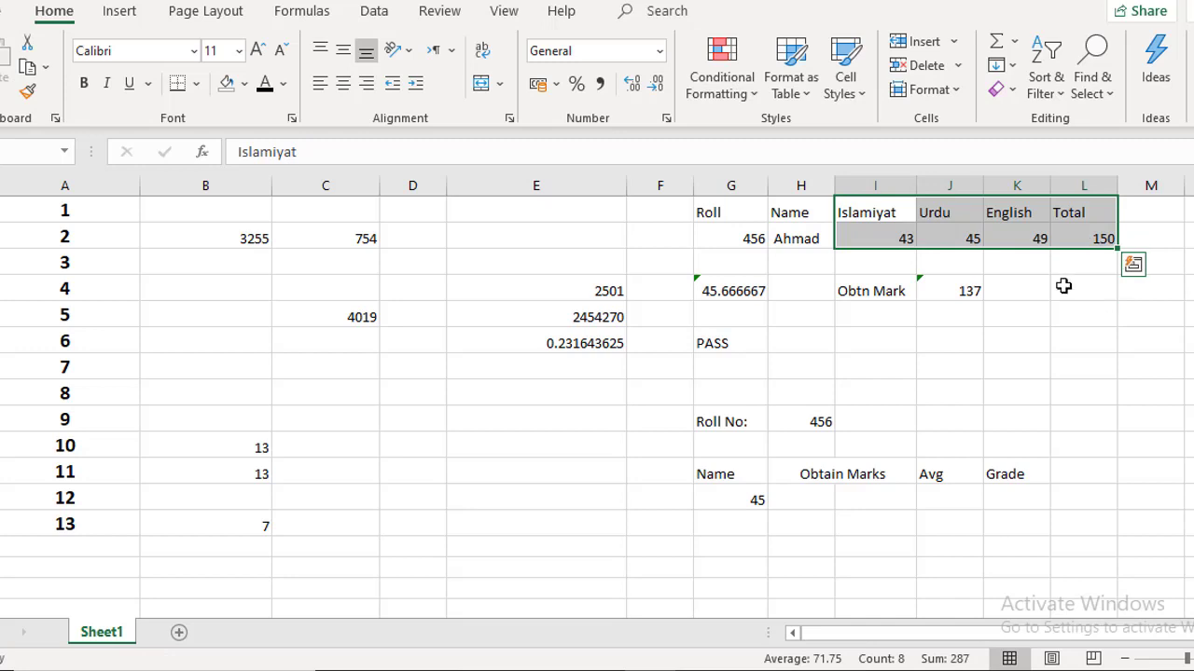
pyautogui.click(1105, 313)
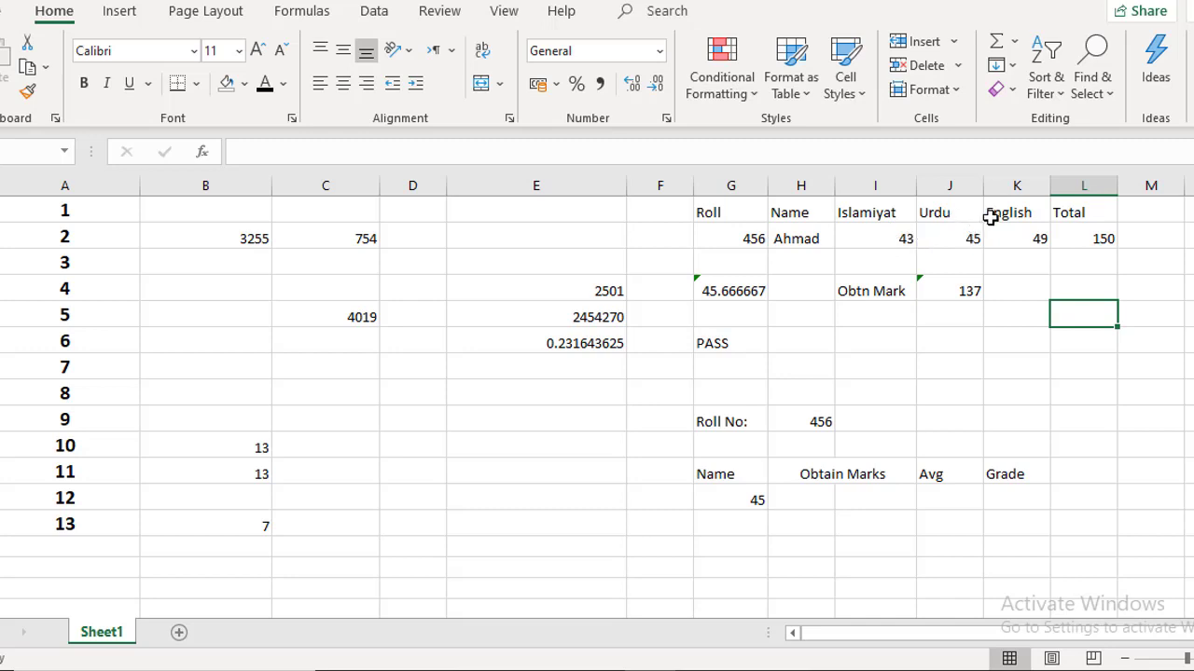
# - Move the average formula from G4 to M2 and enter the heading Avg in M1
pyautogui.click(757, 292)
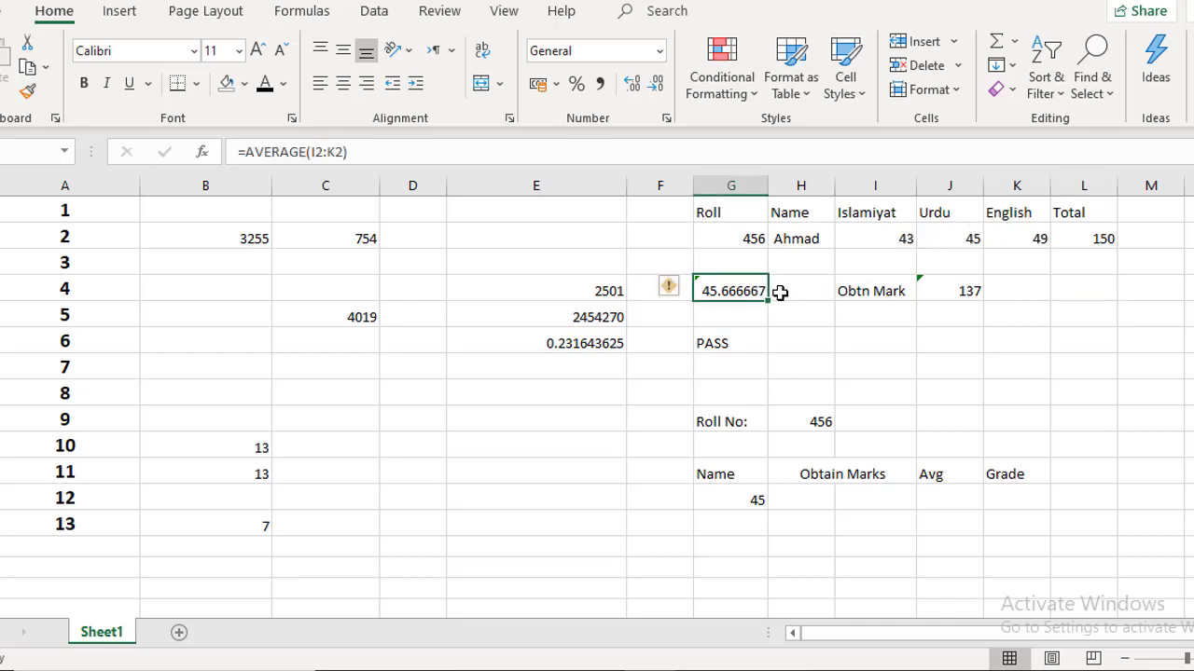
pyautogui.hotkey('ctrl', 'x')
pyautogui.click(1140, 258)
pyautogui.click(1138, 235)
pyautogui.hotkey('ctrl', 'v')
pyautogui.click(1148, 207)
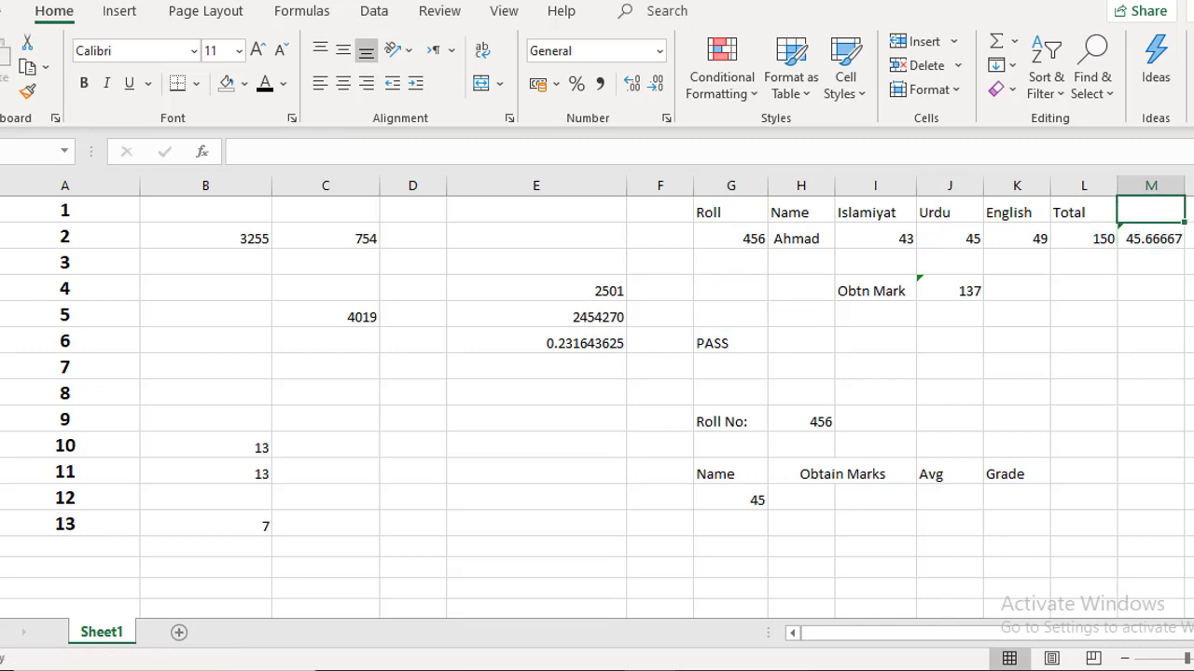
pyautogui.write('Avg')
# - Move the Obtn Mark label from I4 to N1 and its sum formula from J4 to N2
pyautogui.click(890, 292)
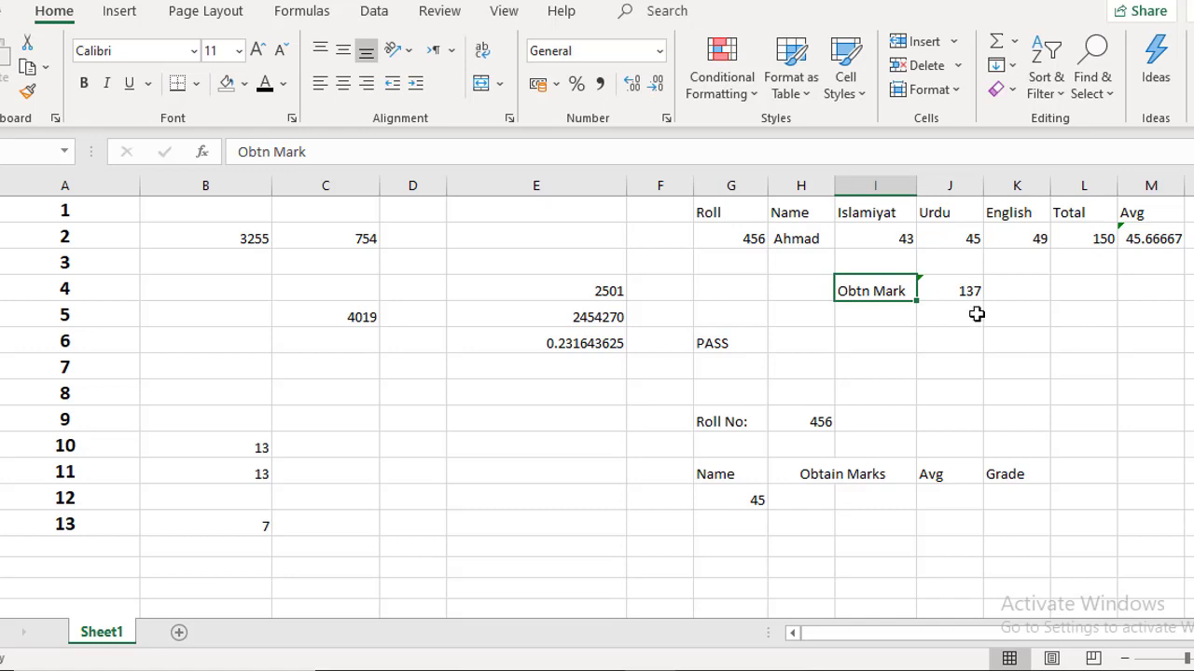
pyautogui.click(1189, 209)
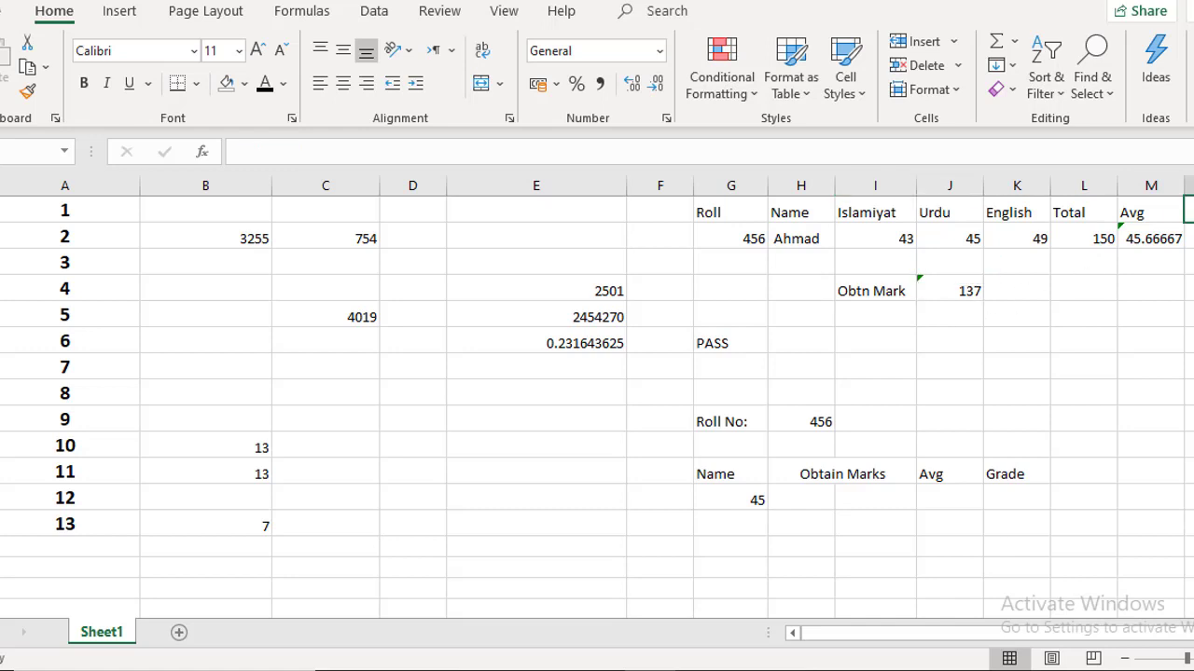
pyautogui.click(881, 292)
pyautogui.hotkey('ctrl', 'x')
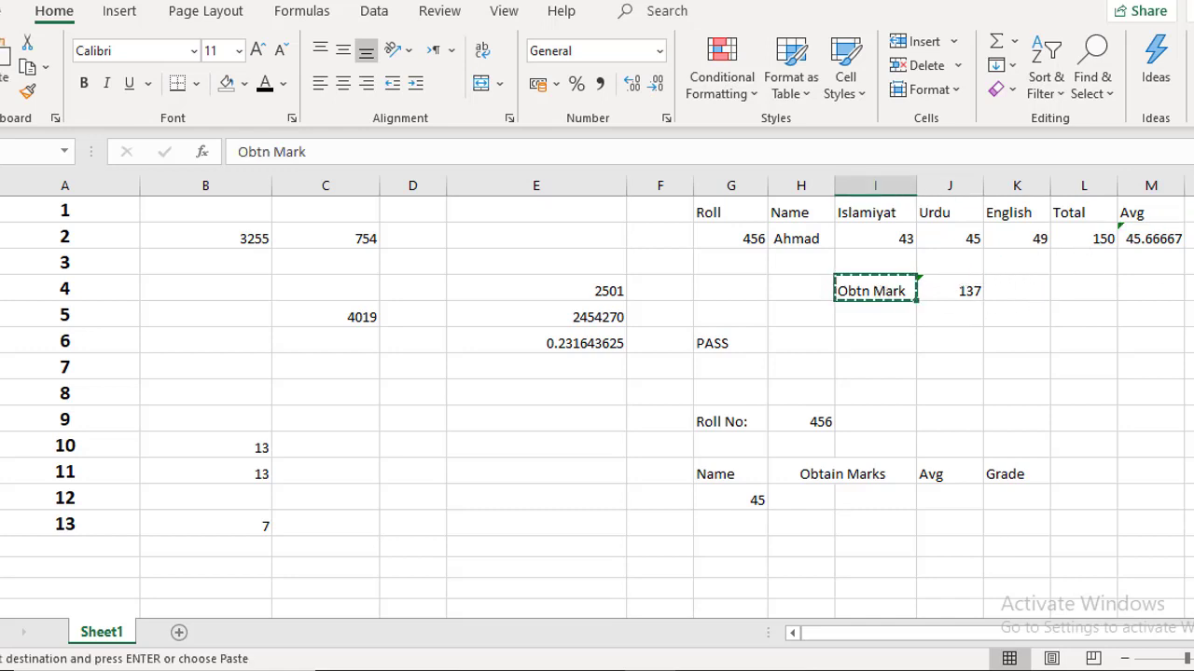
pyautogui.click(1190, 213)
pyautogui.hotkey('ctrl', 'v')
pyautogui.click(975, 286)
pyautogui.hotkey('ctrl', 'x')
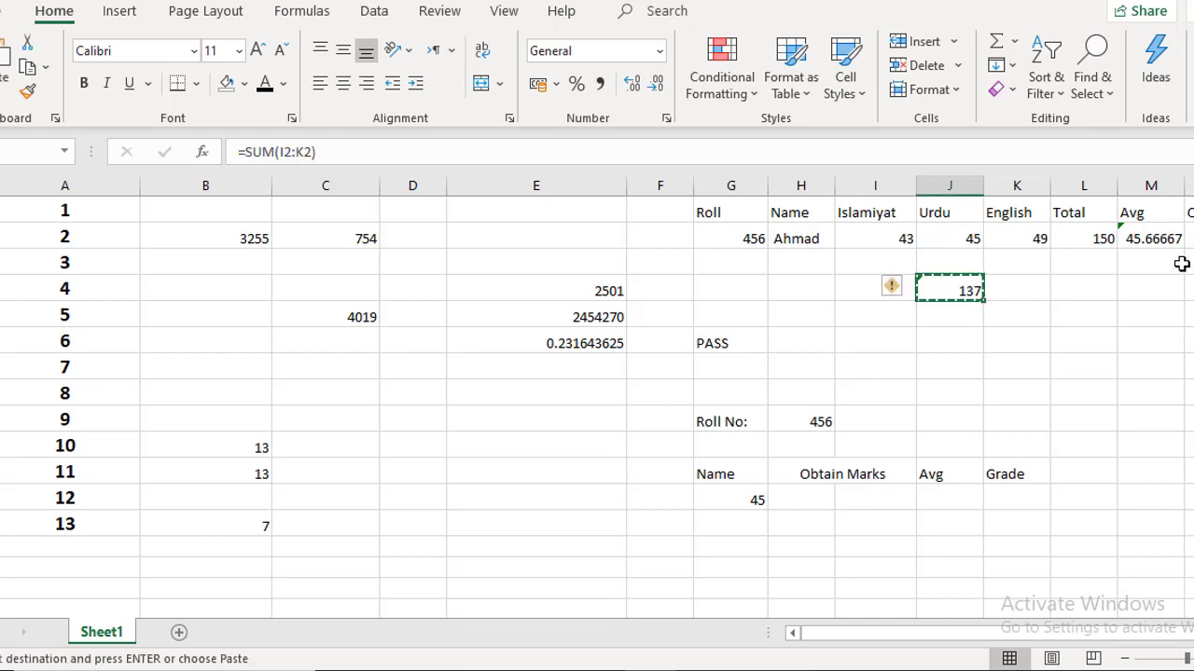
pyautogui.click(1186, 238)
pyautogui.hotkey('ctrl', 'v')
pyautogui.click(911, 327)
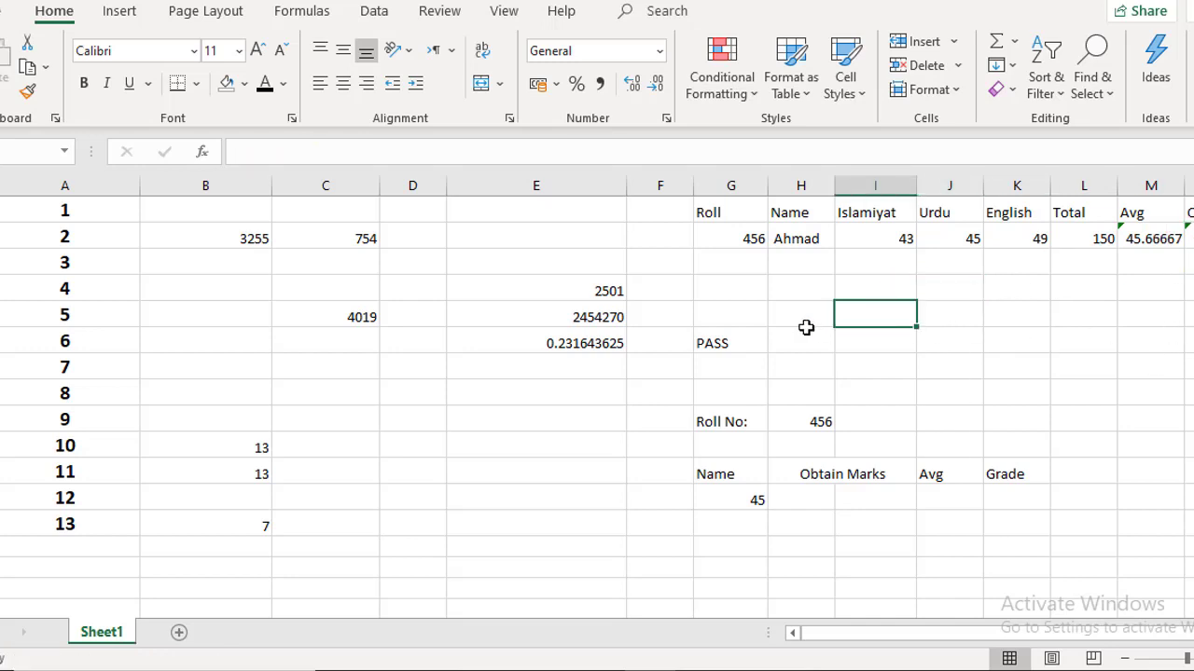
# - Enter the heading Grade in O1, beside Obtn Mark
pyautogui.moveTo(858, 640); pyautogui.dragTo(985, 629)
pyautogui.click(986, 638)
pyautogui.click(990, 633)
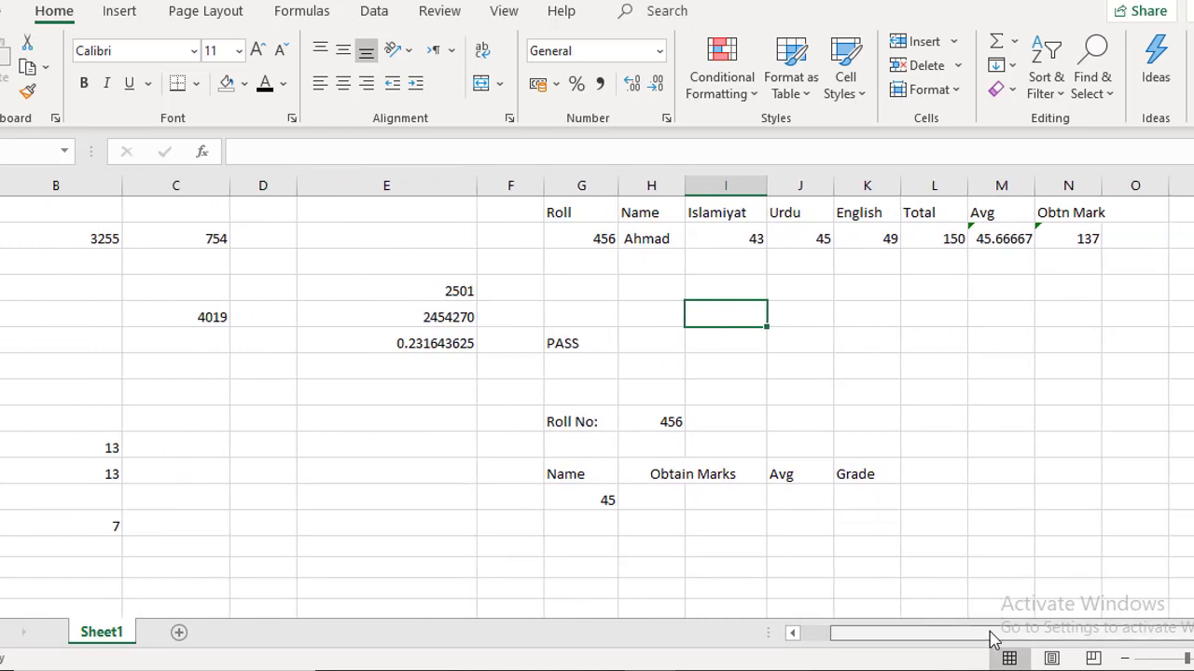
pyautogui.click(567, 340)
pyautogui.click(1159, 214)
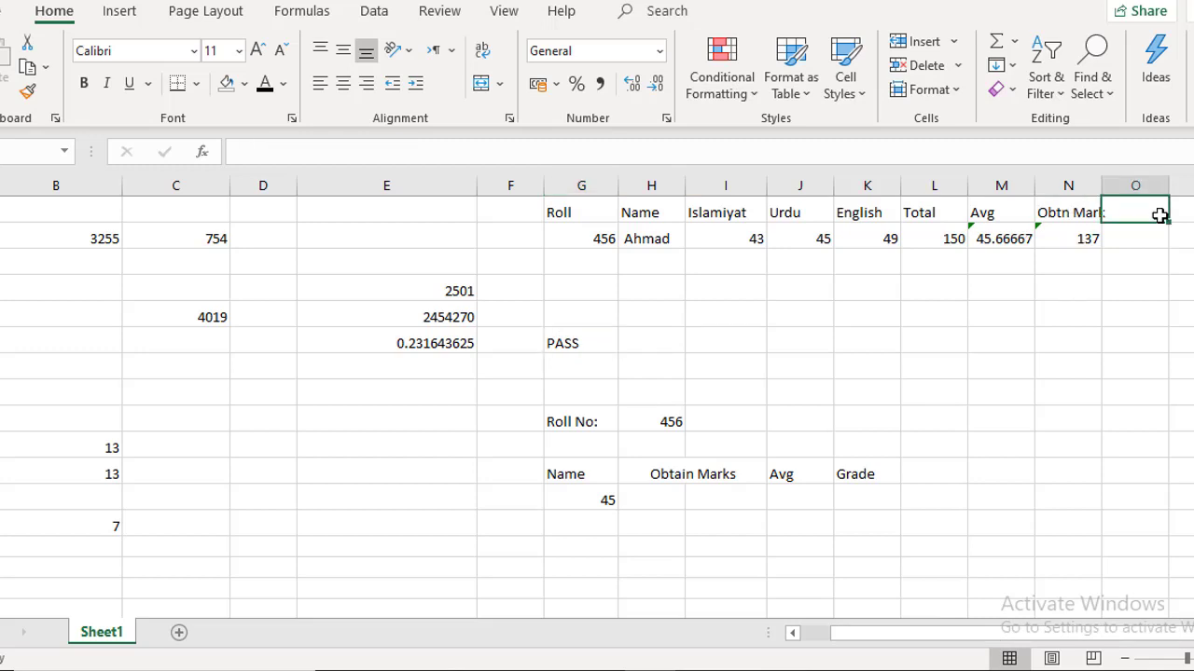
pyautogui.write('Grade')
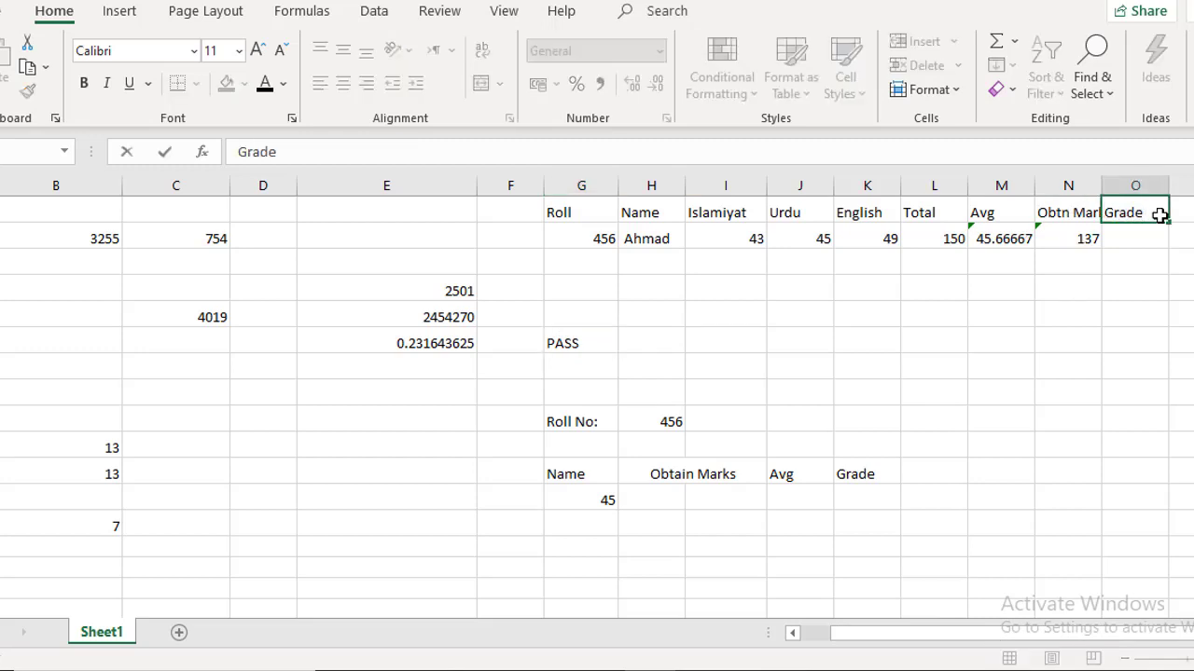
# - Move the pass/fail IF formula from G6 to O2 under Grade, and widen column N to fit its heading
pyautogui.click(544, 356)
pyautogui.click(577, 341)
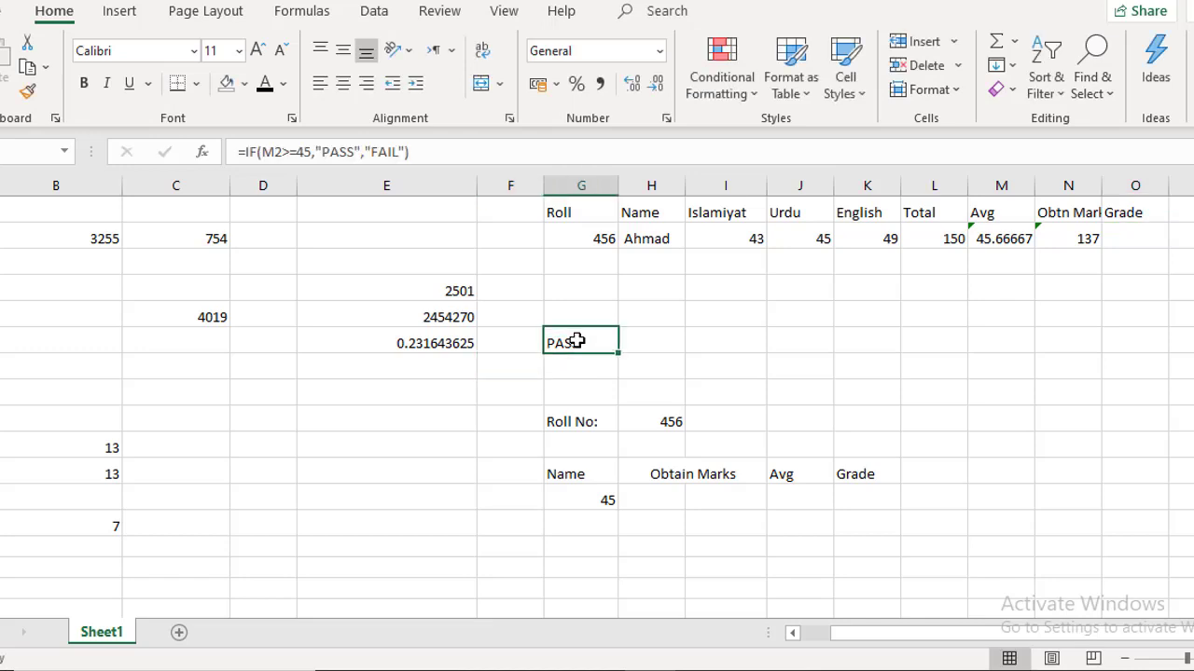
pyautogui.hotkey('ctrl', 'x')
pyautogui.click(1146, 235)
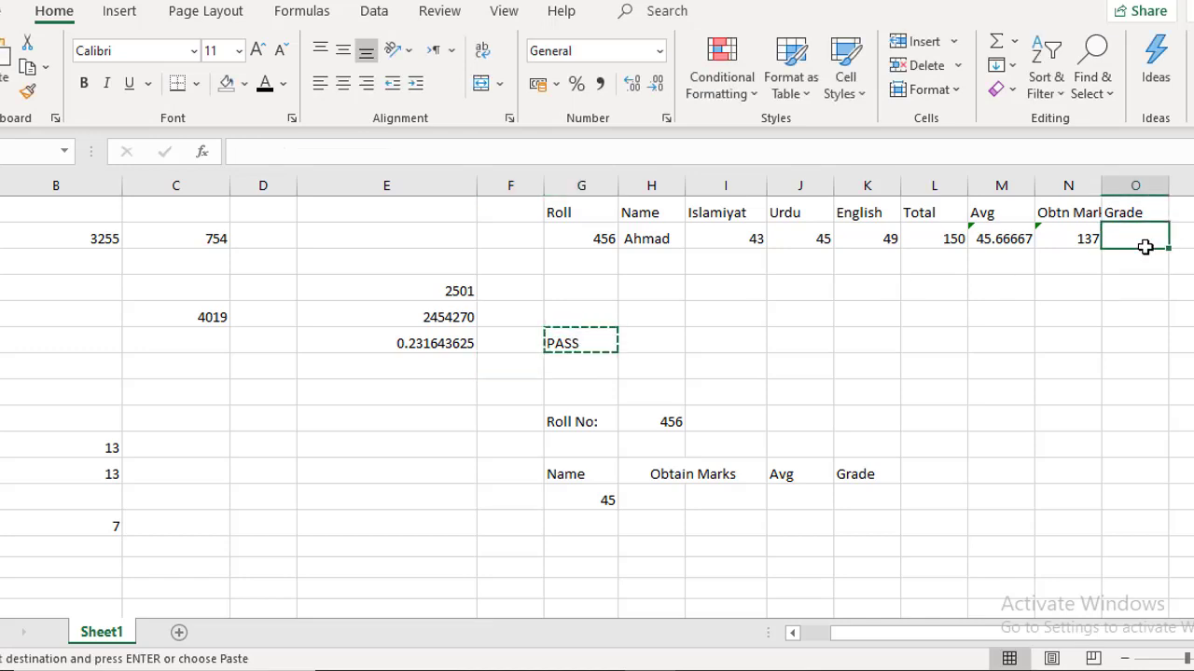
pyautogui.hotkey('ctrl', 'v')
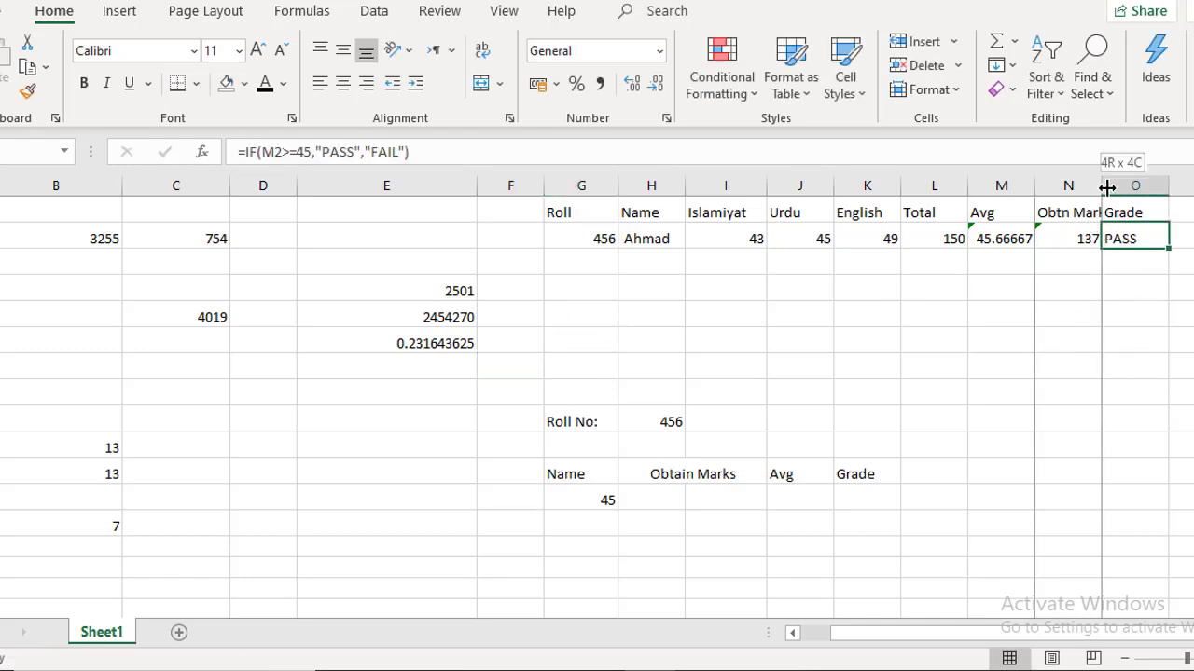
pyautogui.moveTo(1100, 188); pyautogui.dragTo(1112, 188)
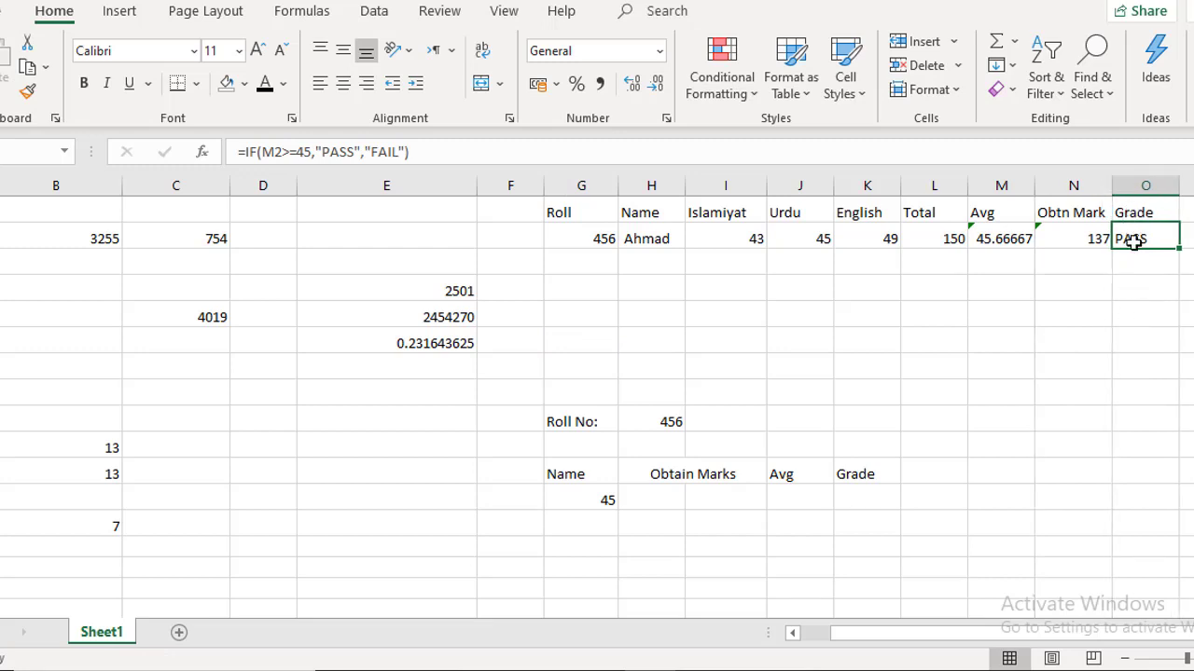
# - Review the rearranged table's headings from Roll to Grade and the grade formula in O2
pyautogui.click(590, 213)
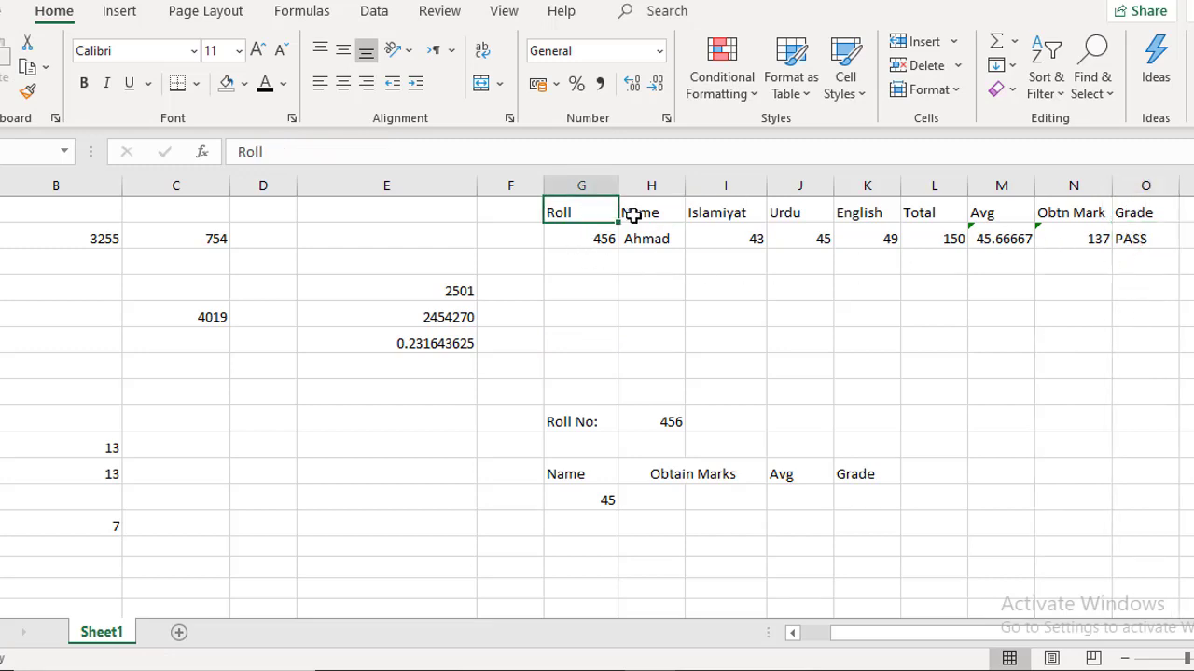
pyautogui.click(652, 213)
pyautogui.click(716, 212)
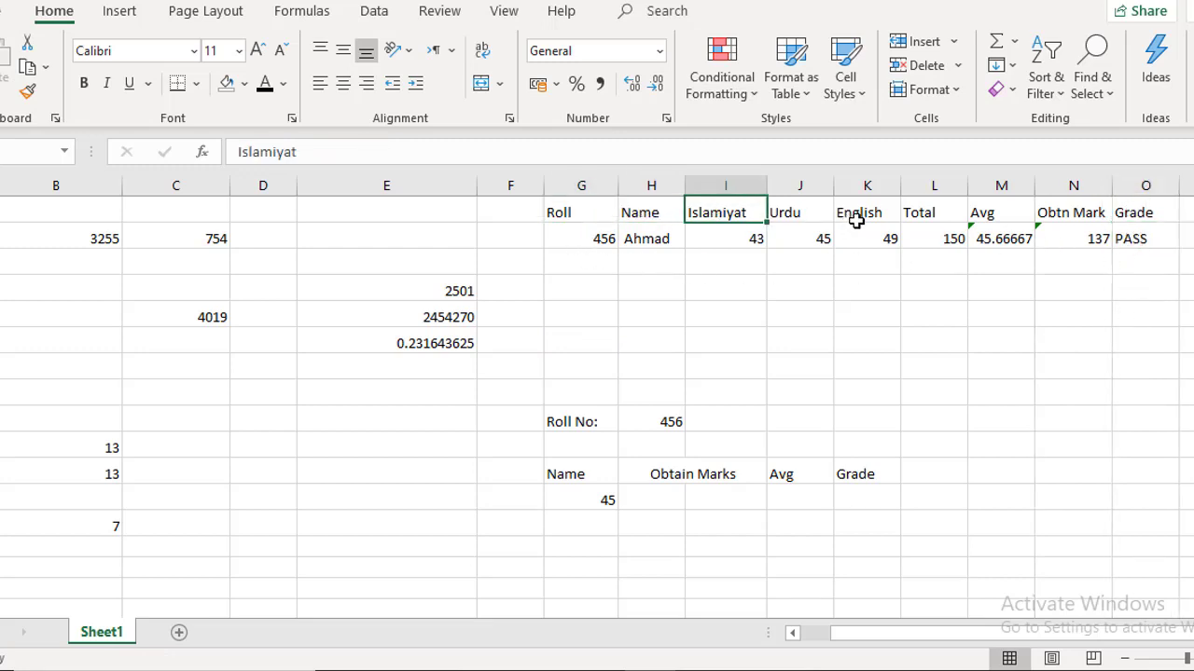
pyautogui.click(951, 211)
pyautogui.click(1017, 209)
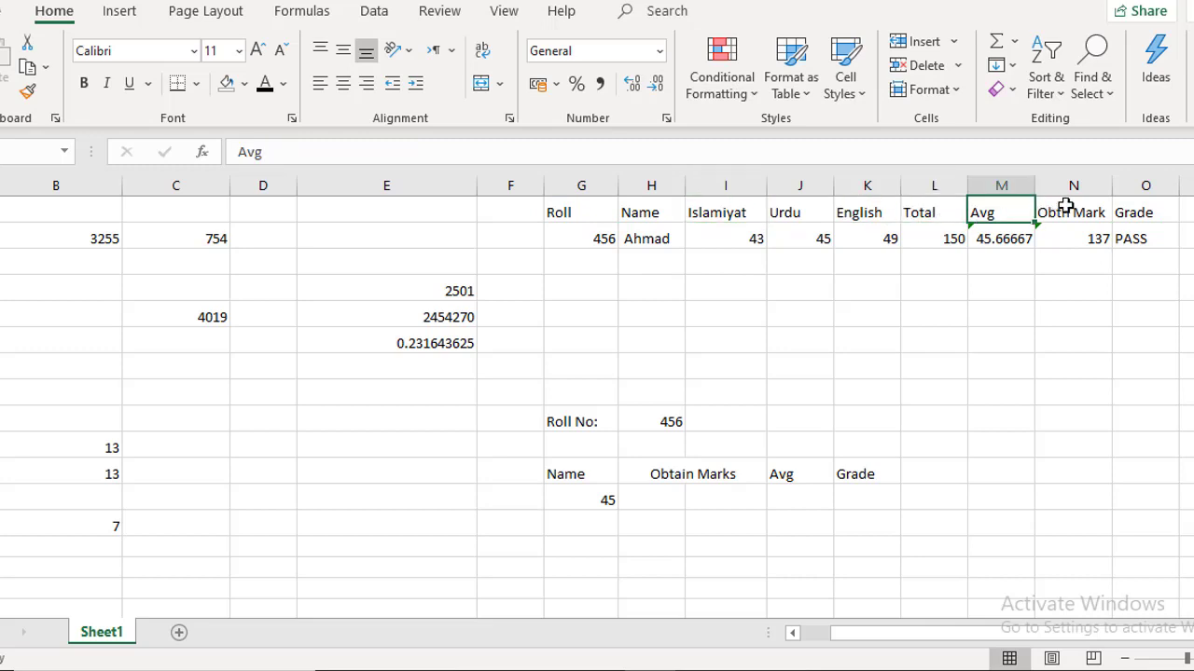
pyautogui.moveTo(1001, 184); pyautogui.dragTo(1093, 185)
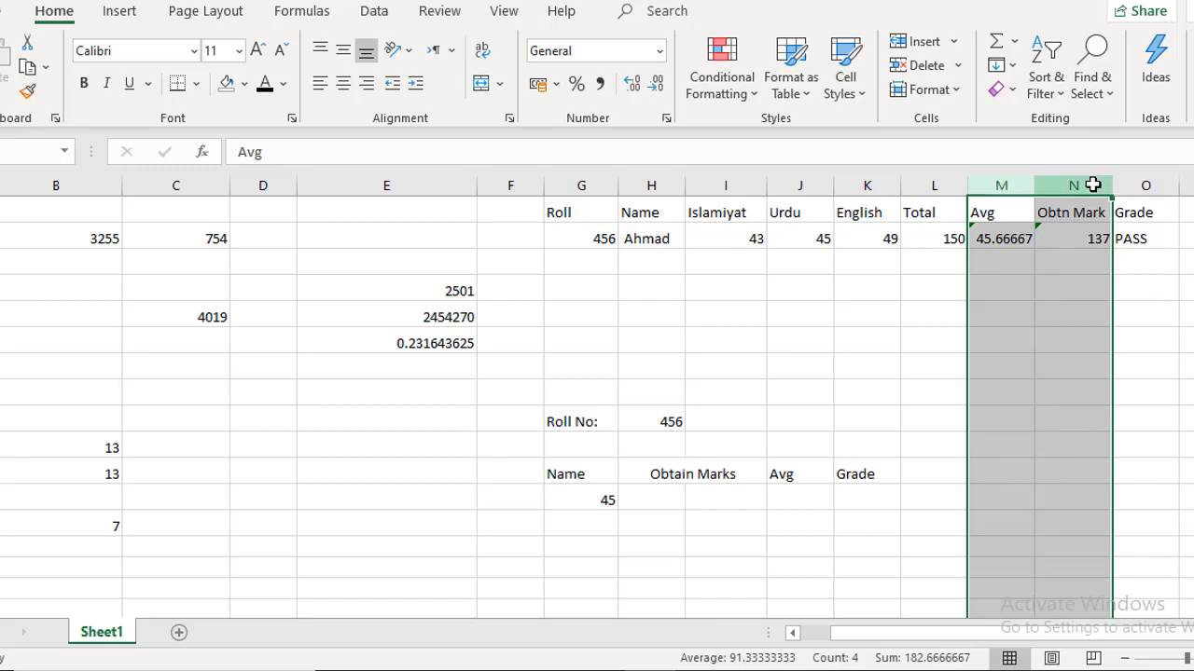
pyautogui.click(1052, 271)
pyautogui.click(996, 202)
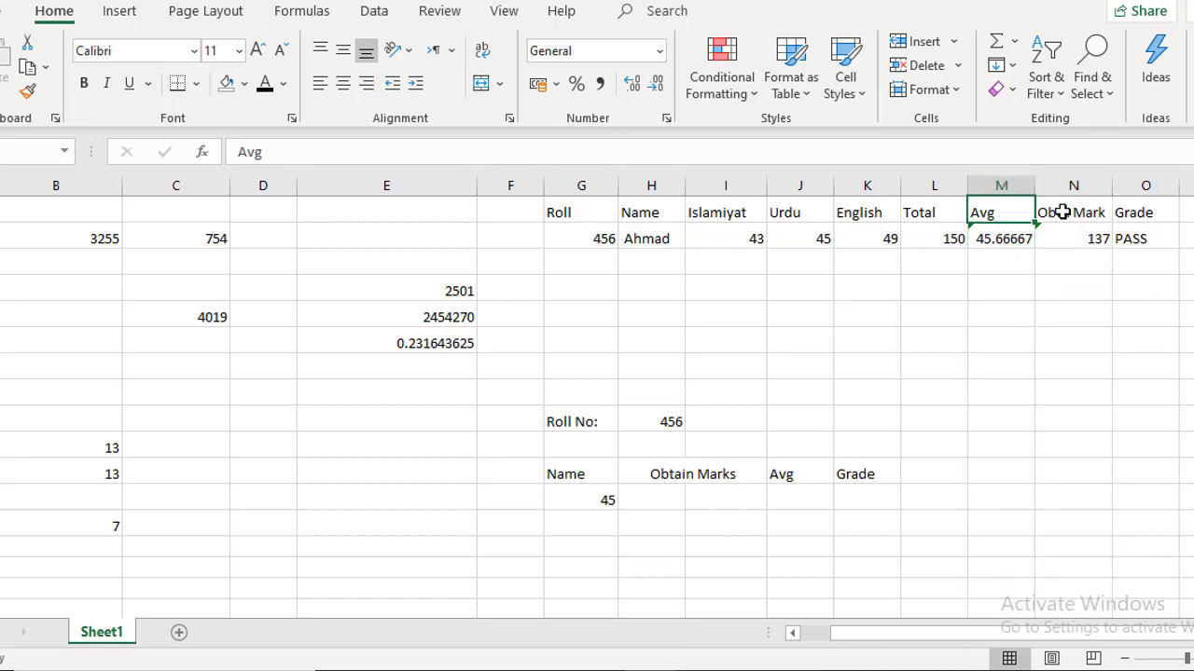
pyautogui.click(1128, 238)
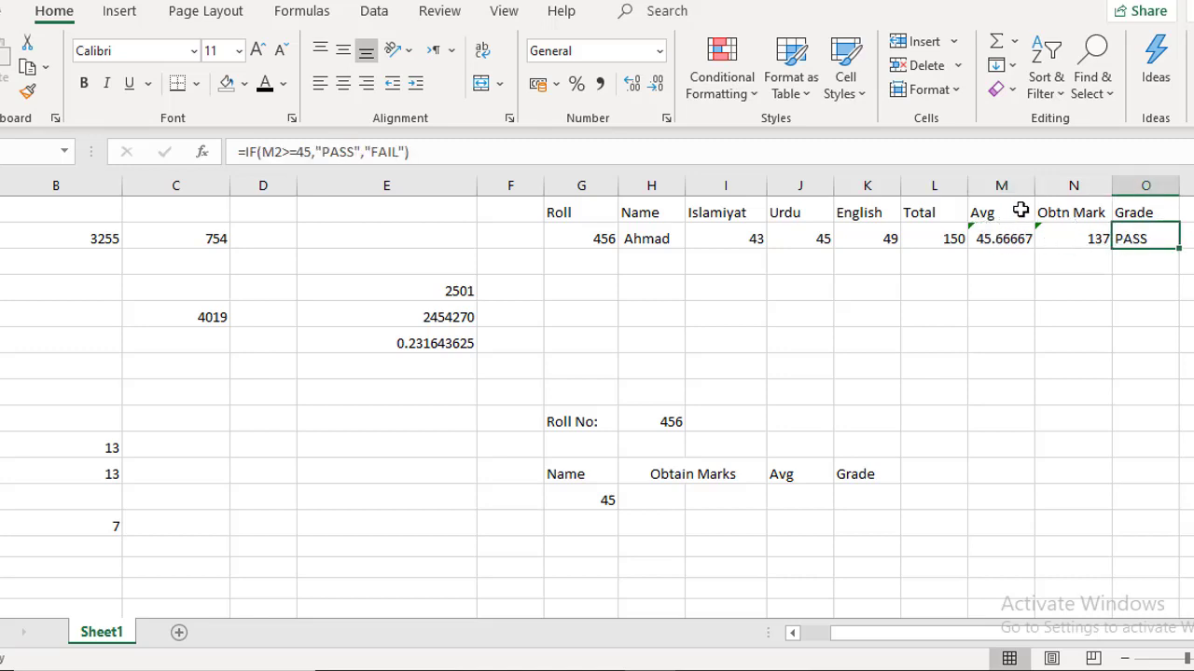
pyautogui.click(1145, 289)
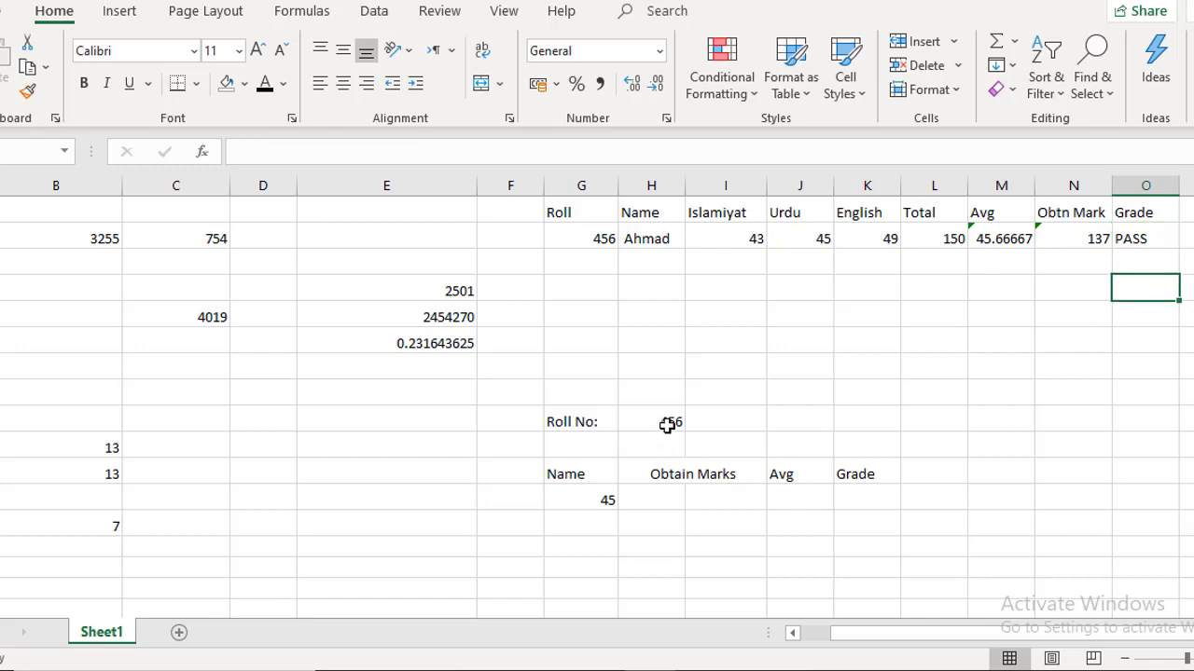
pyautogui.click(601, 502)
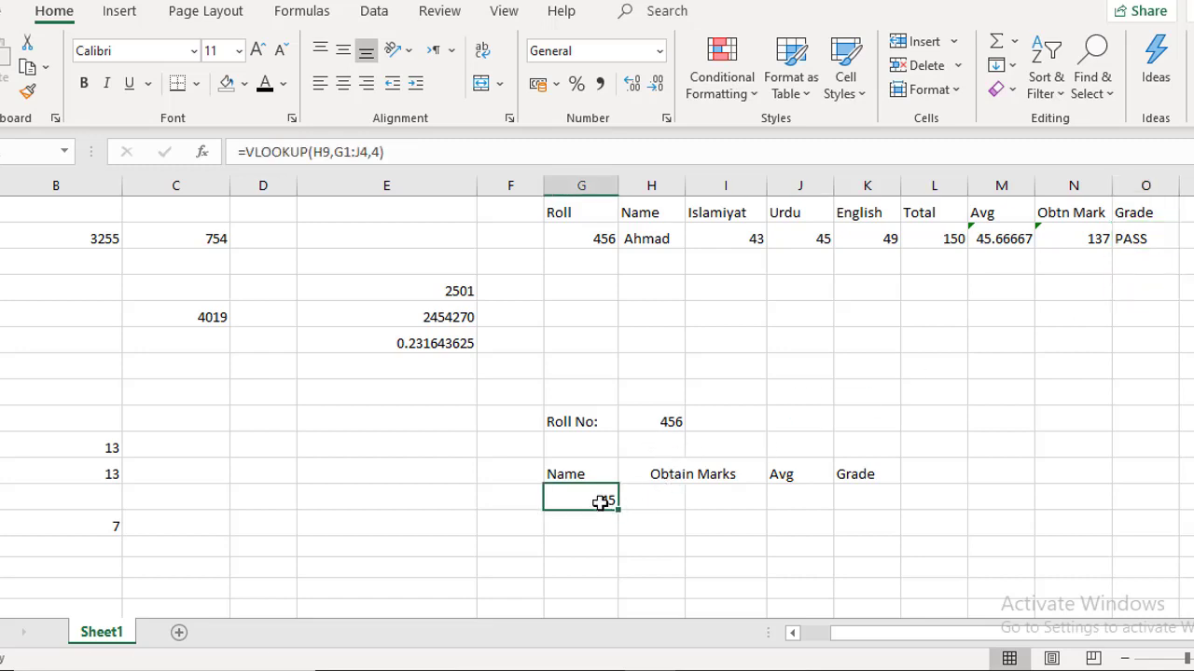
pyautogui.press('Delete')
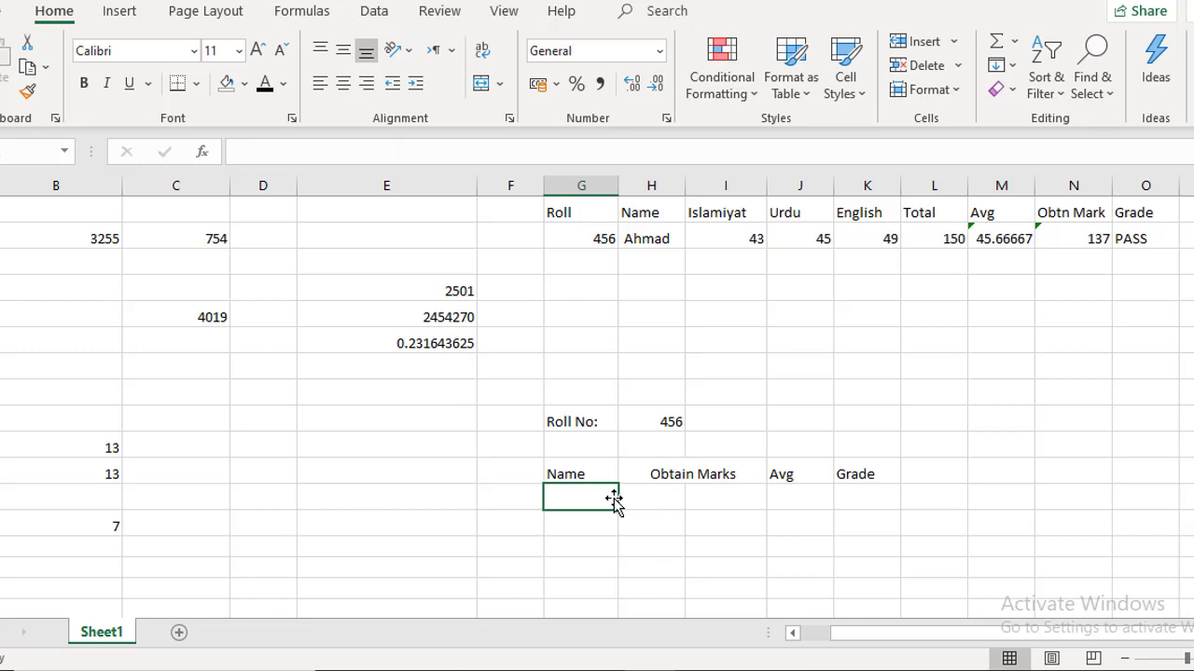
pyautogui.write('=')
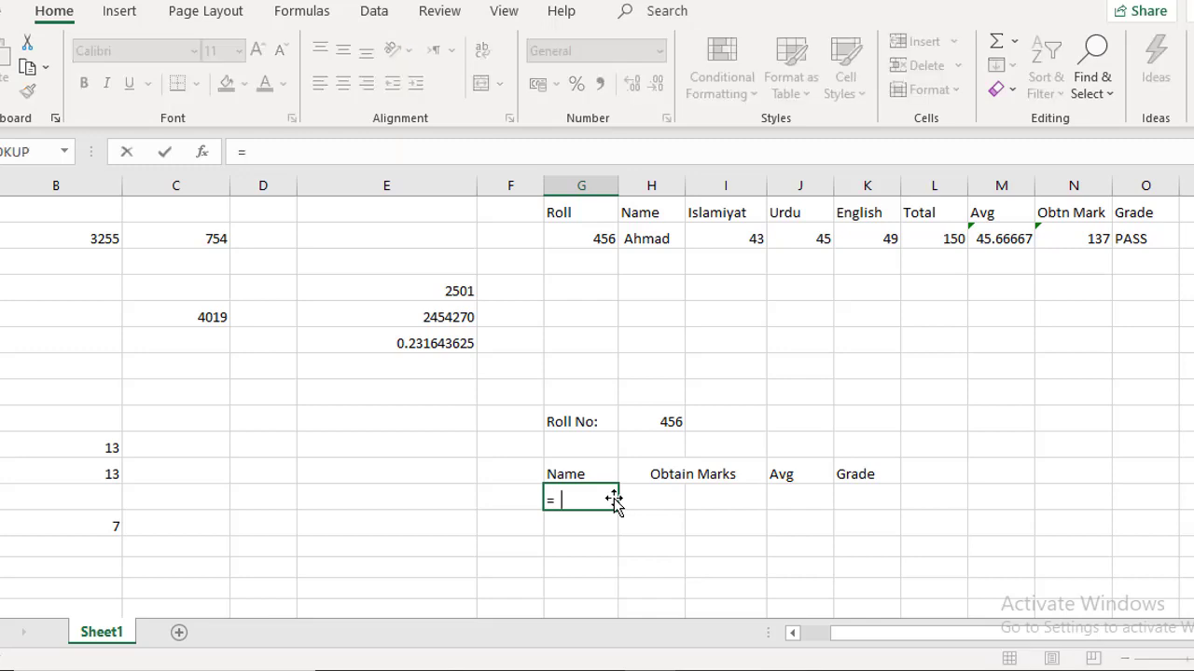
pyautogui.write('vloo')
pyautogui.press('Return')
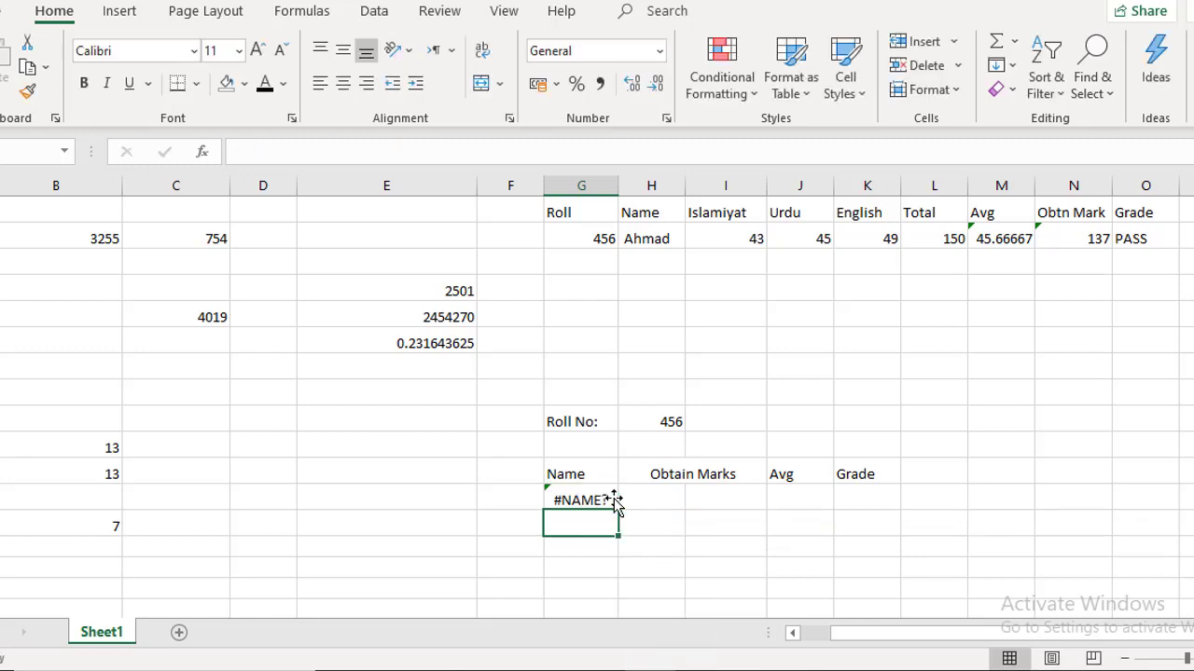
# - Enter =VLOOKUP(H9,G1:O2,2) in G12 under Name to return the student's name for the roll number
pyautogui.click(594, 503)
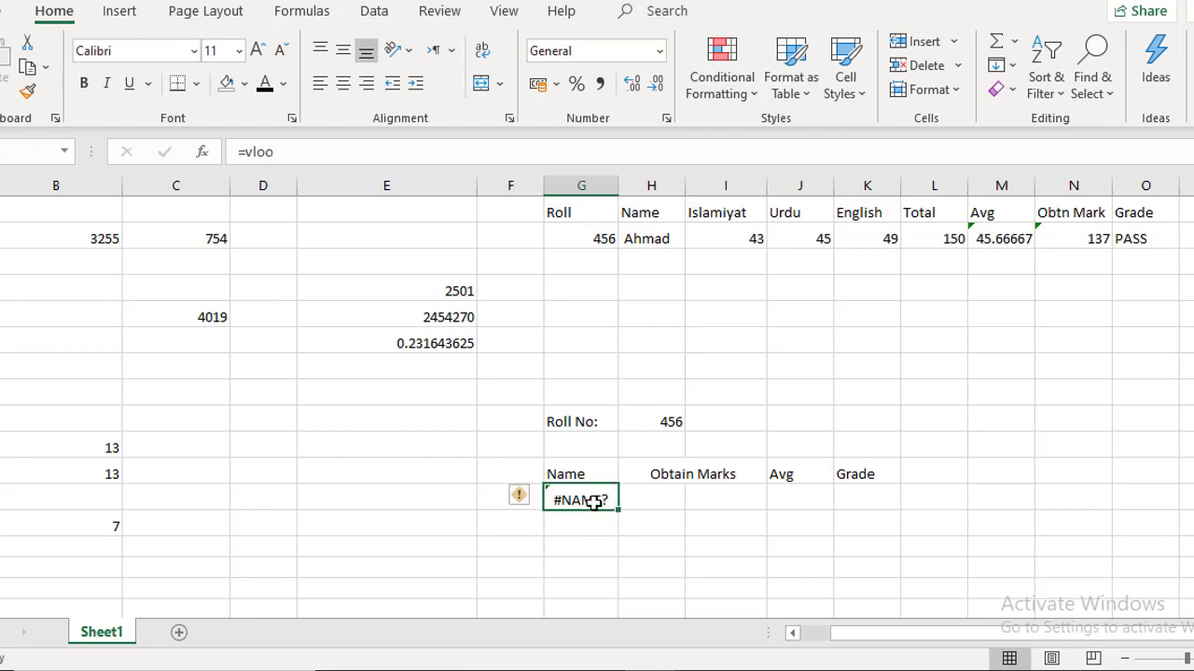
pyautogui.write('=vlop')
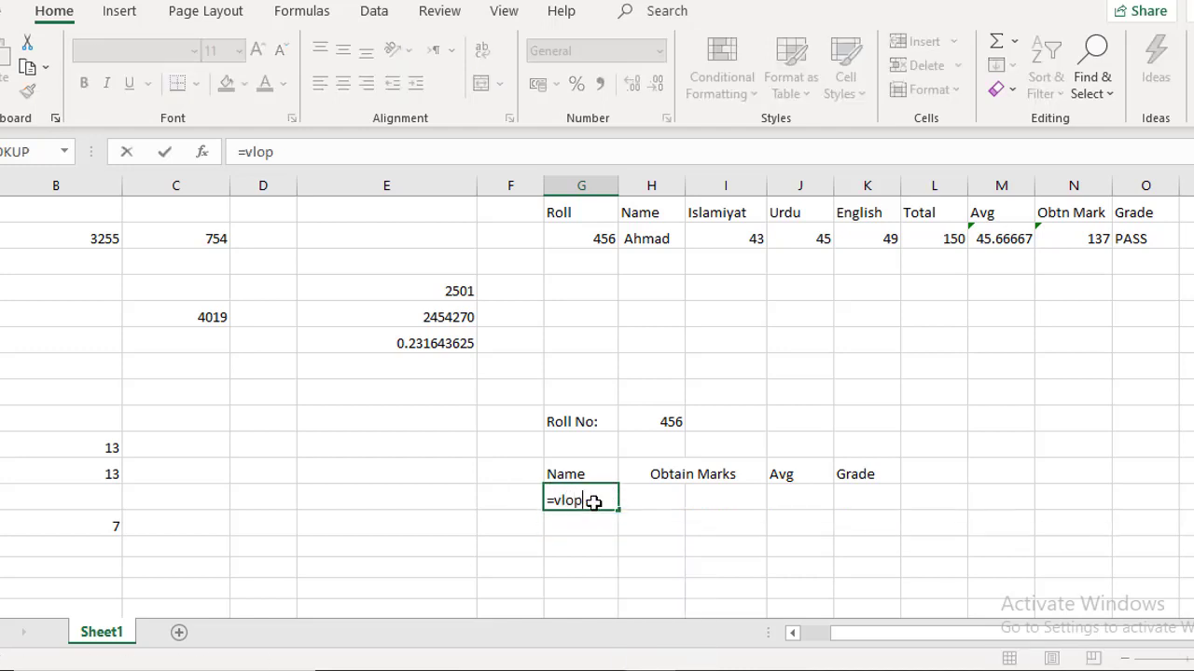
pyautogui.press('BackSpace')
pyautogui.press('BackSpace')
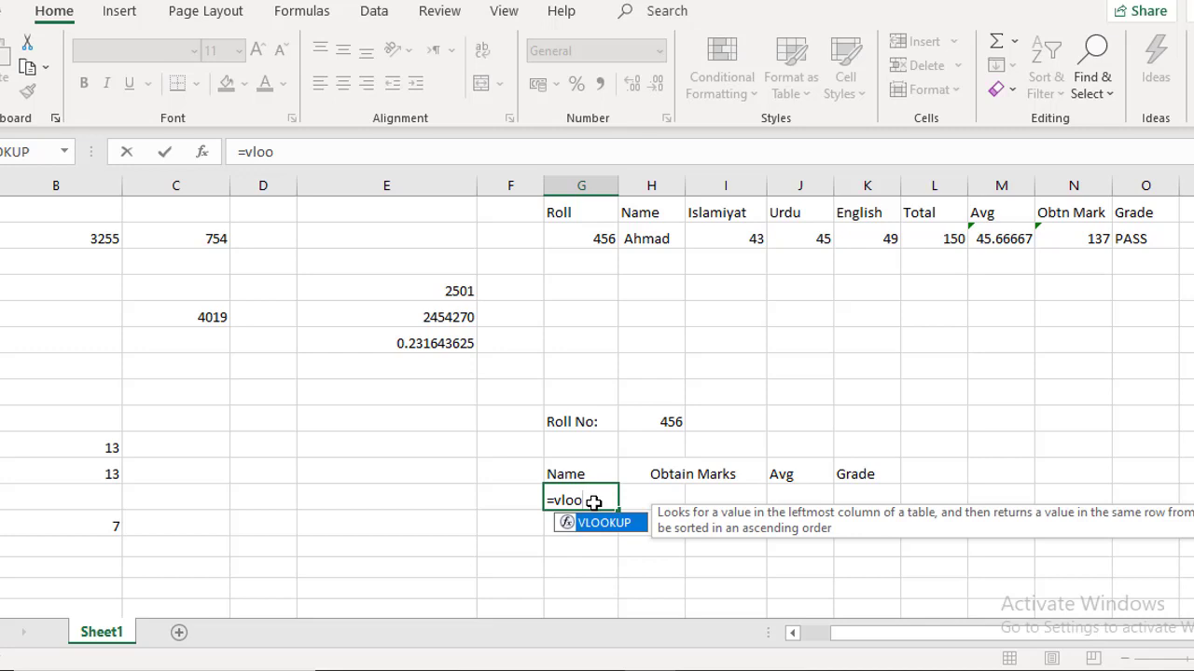
pyautogui.write('o')
pyautogui.press('Tab')
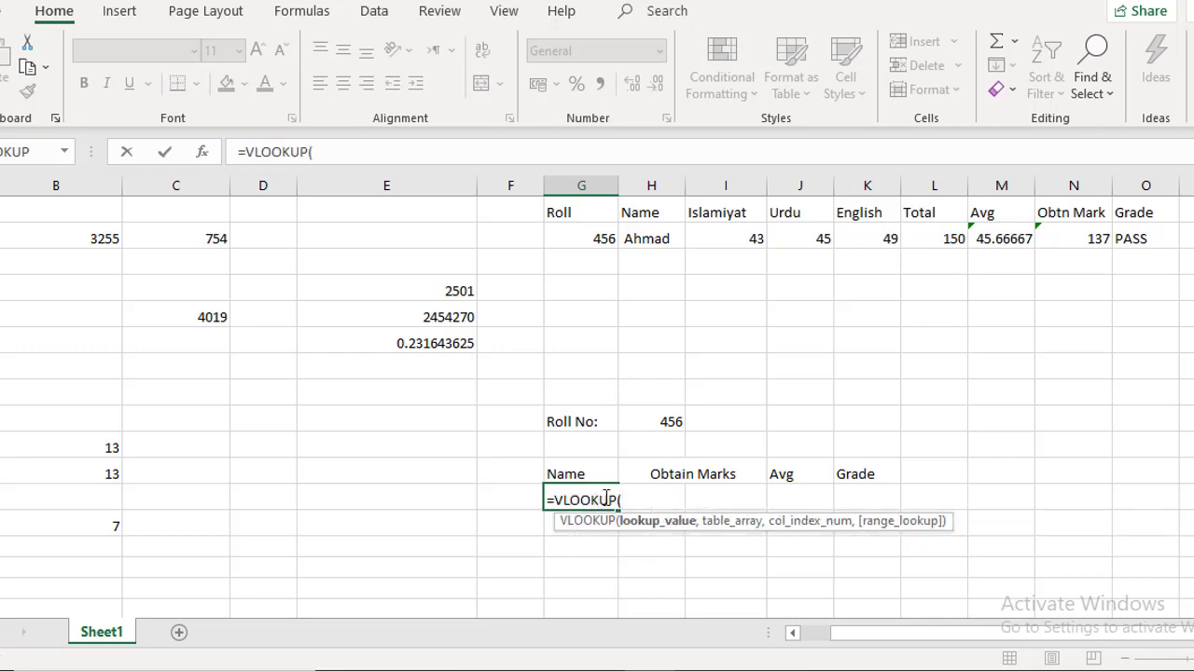
pyautogui.click(661, 418)
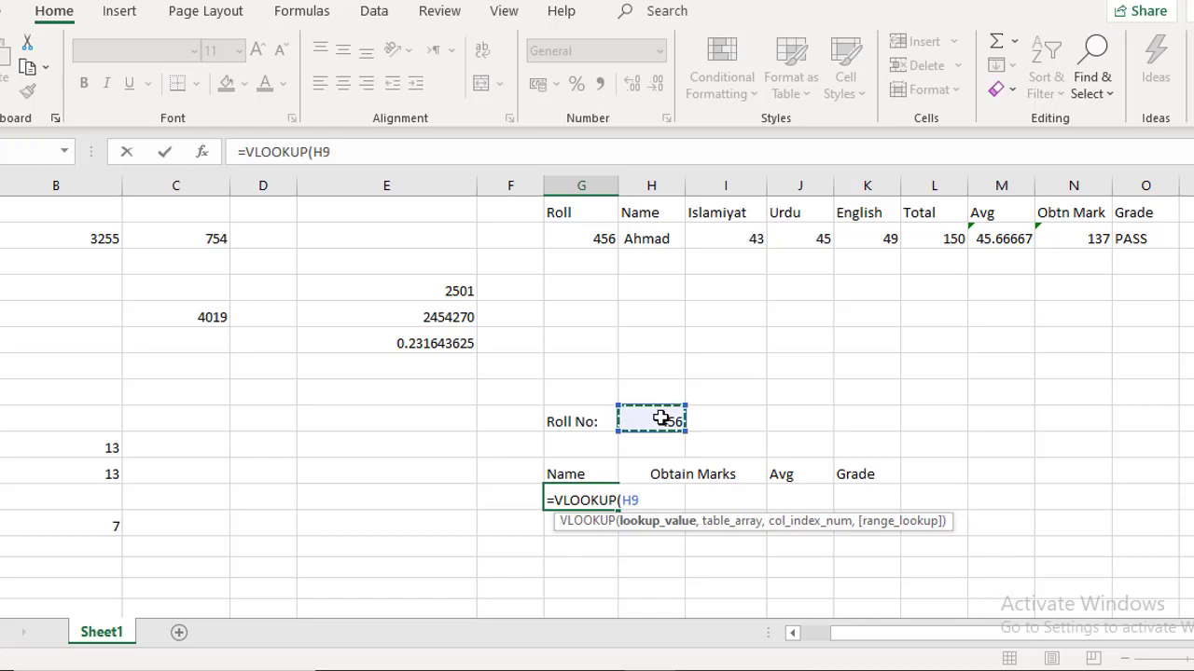
pyautogui.write(',')
pyautogui.moveTo(560, 213); pyautogui.dragTo(1136, 238)
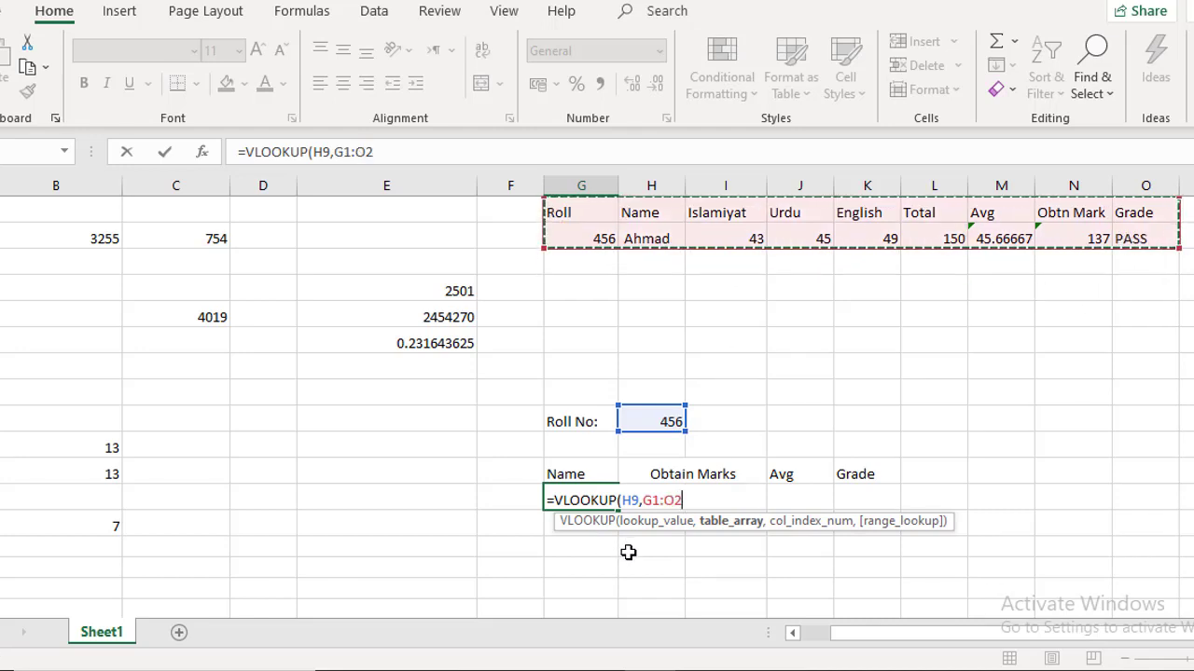
pyautogui.write(',2')
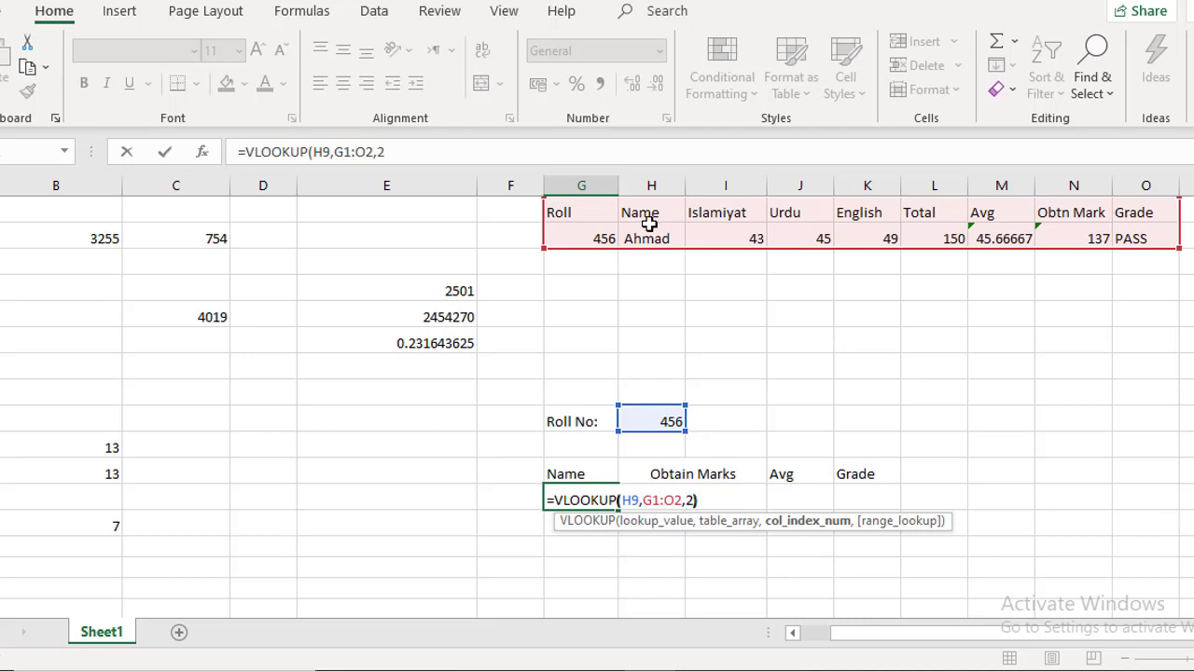
pyautogui.press('Return')
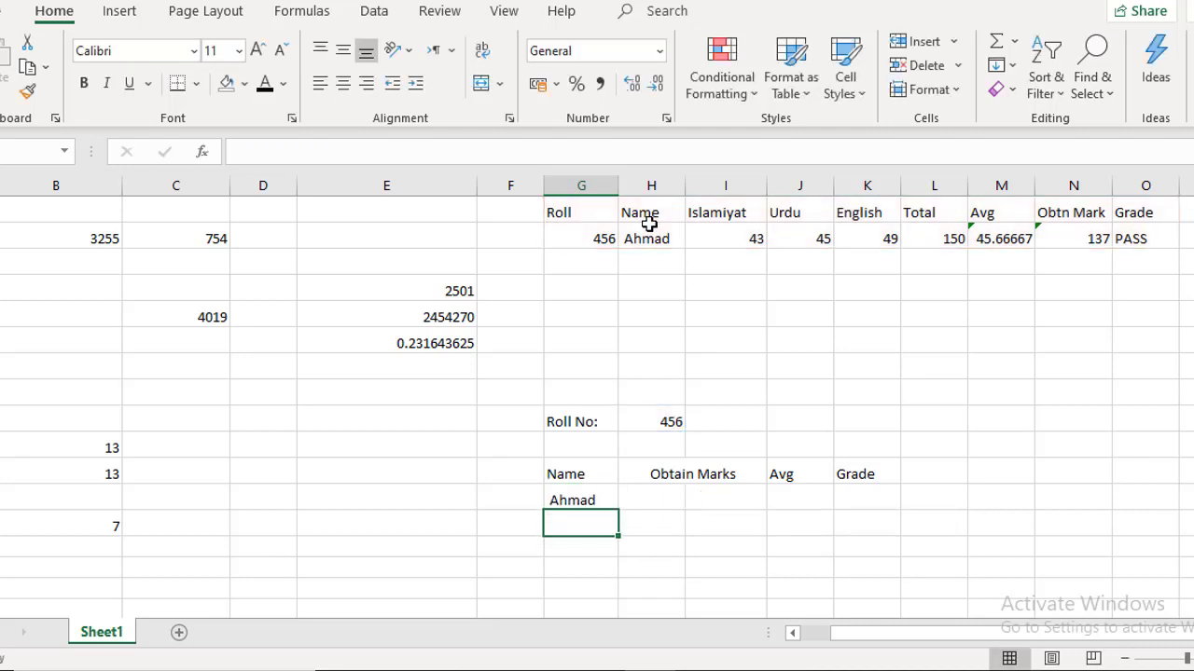
pyautogui.click(583, 509)
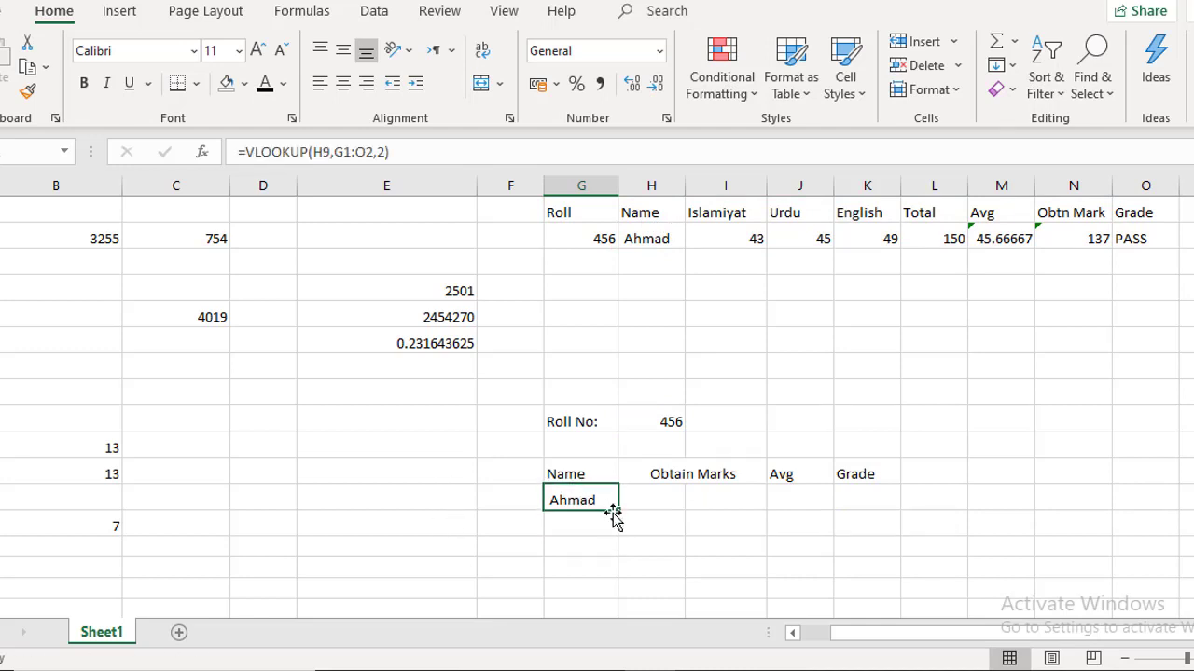
# - Merge and centre cells H12:I12 under the Obtain Marks heading
pyautogui.moveTo(663, 495); pyautogui.dragTo(701, 495)
pyautogui.click(370, 86)
pyautogui.click(481, 83)
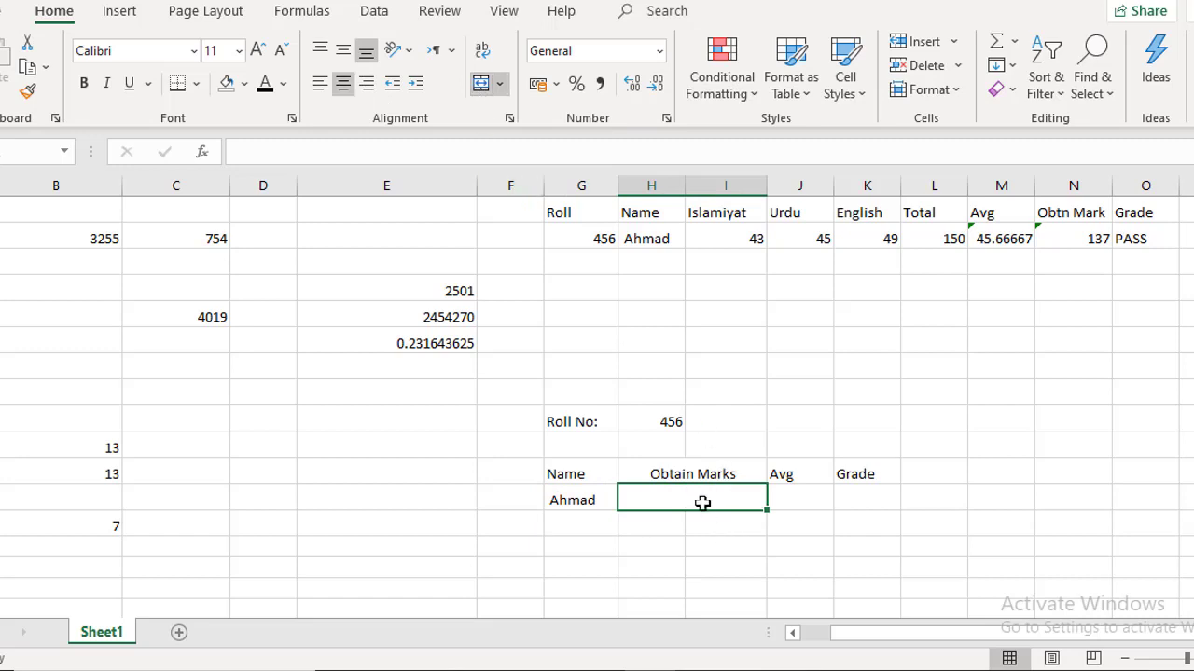
# - Enter =VLOOKUP(H9,G1:O2,8) in the merged cell under Obtain Marks to return the obtained marks
pyautogui.write('=')
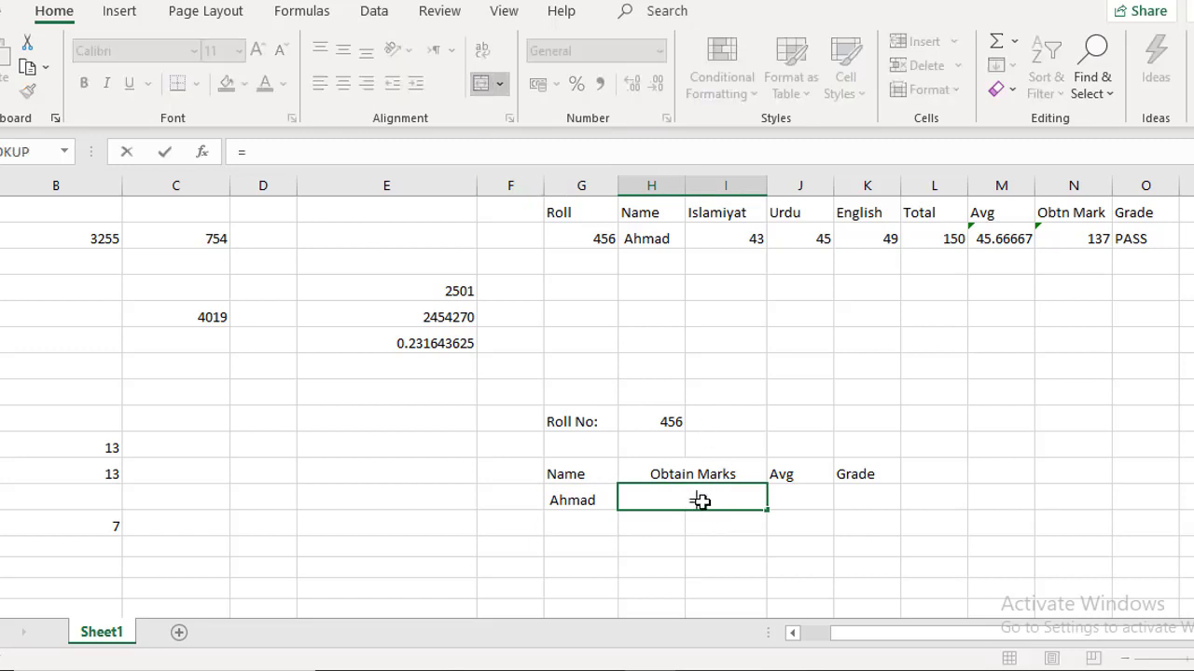
pyautogui.write('vlo')
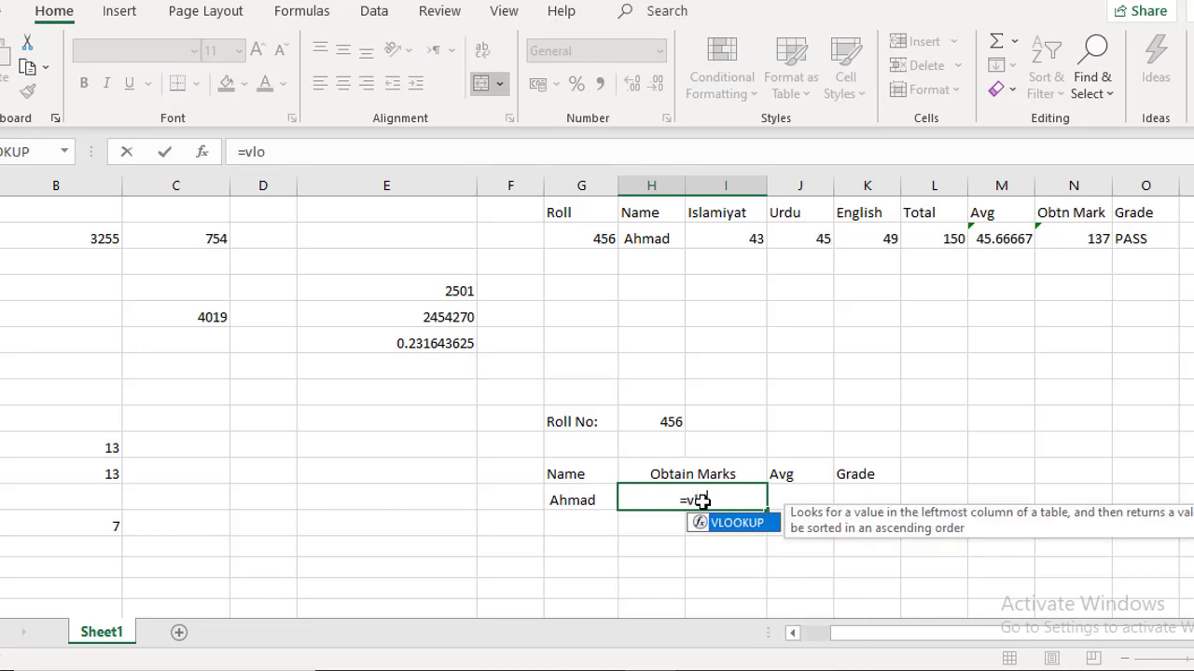
pyautogui.press('Tab')
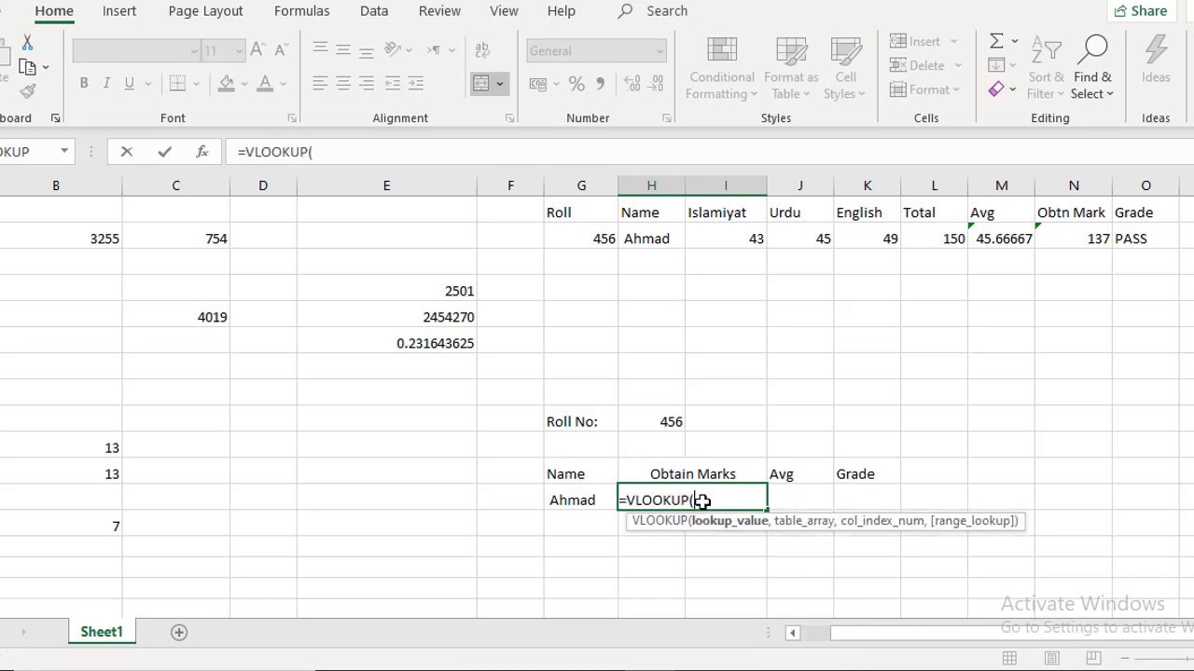
pyautogui.click(668, 416)
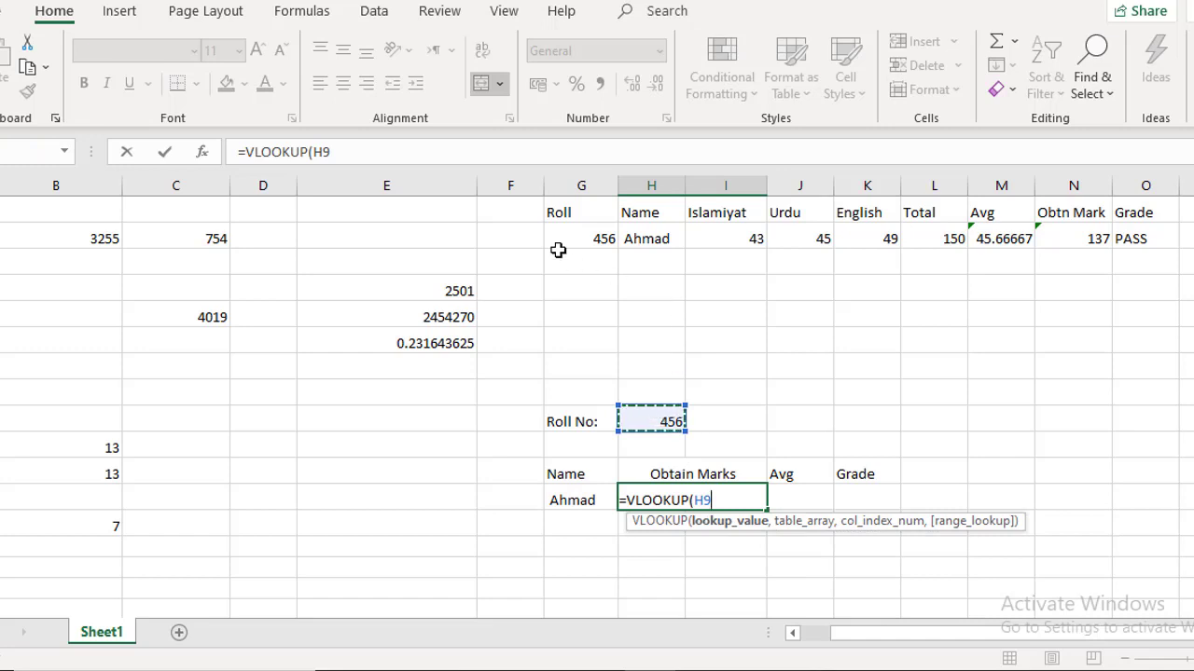
pyautogui.moveTo(568, 210); pyautogui.dragTo(797, 213)
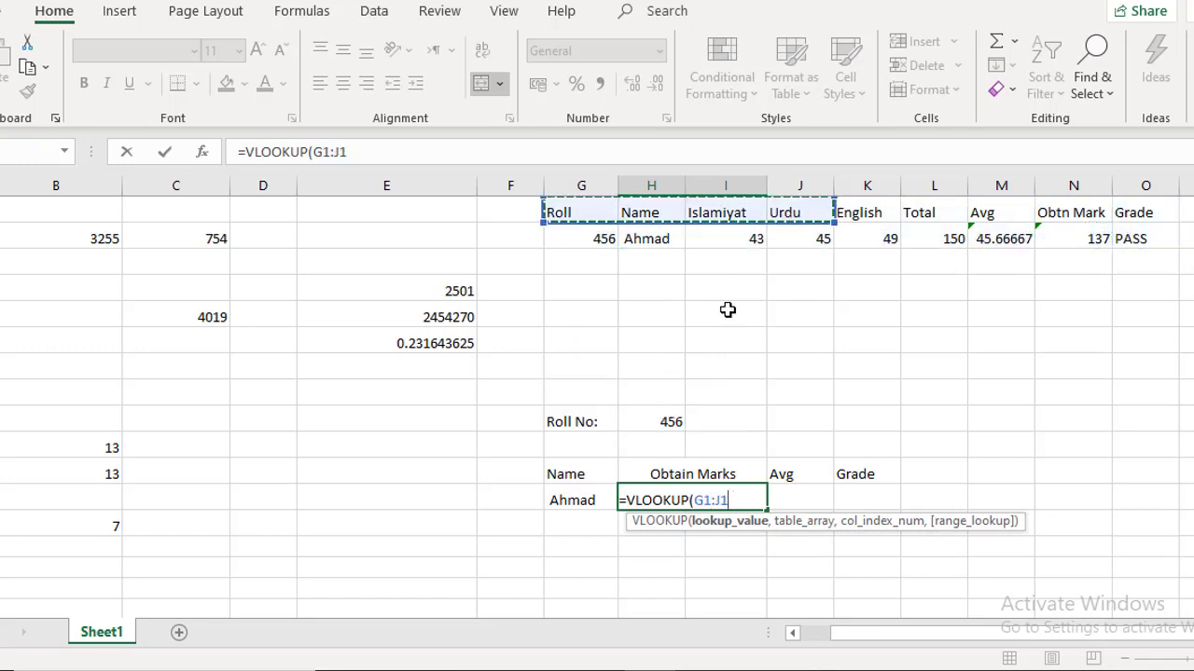
pyautogui.click(677, 422)
pyautogui.write(',')
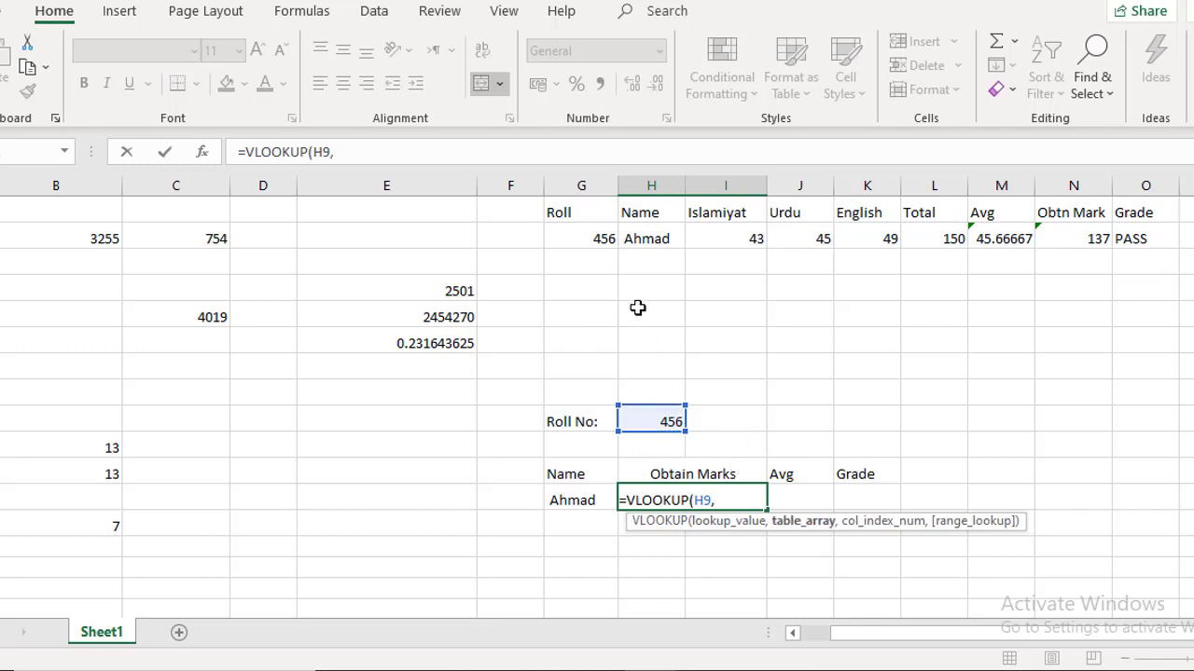
pyautogui.moveTo(584, 208); pyautogui.dragTo(1131, 243)
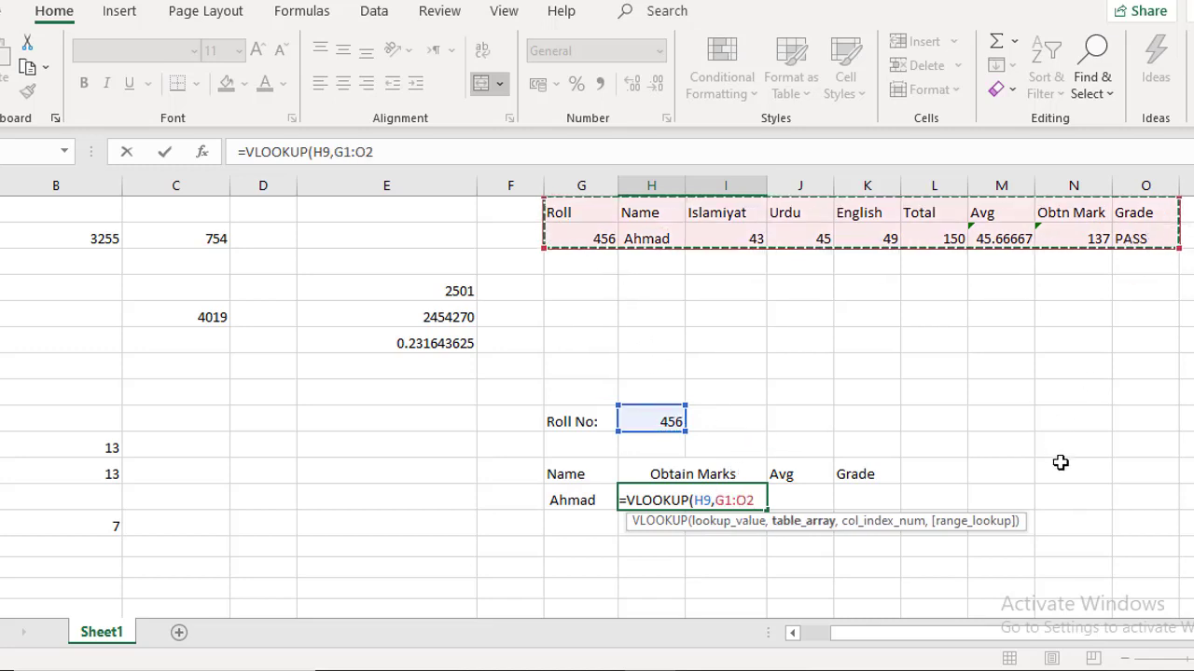
pyautogui.write(',')
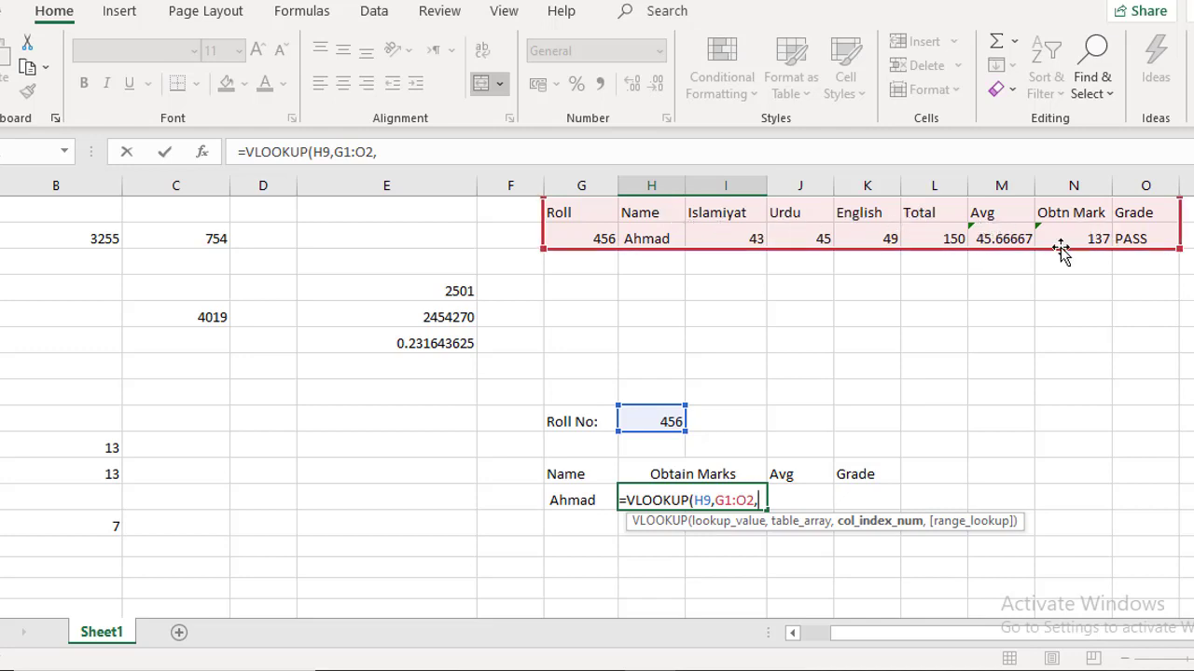
pyautogui.write(')')
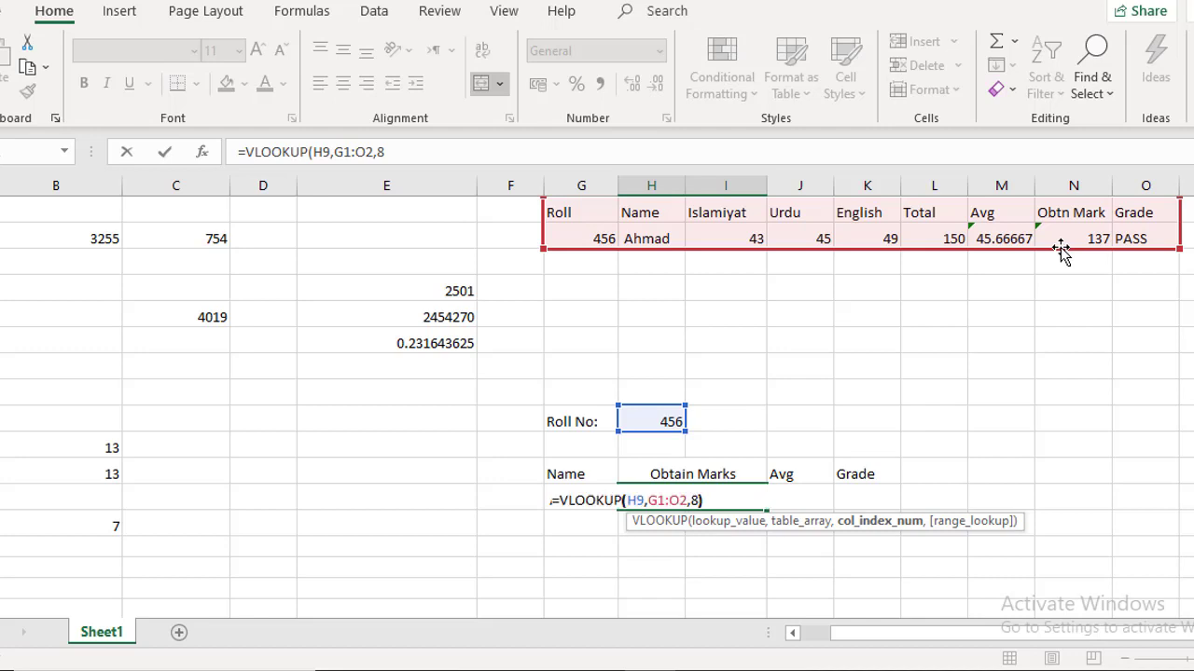
pyautogui.press('Return')
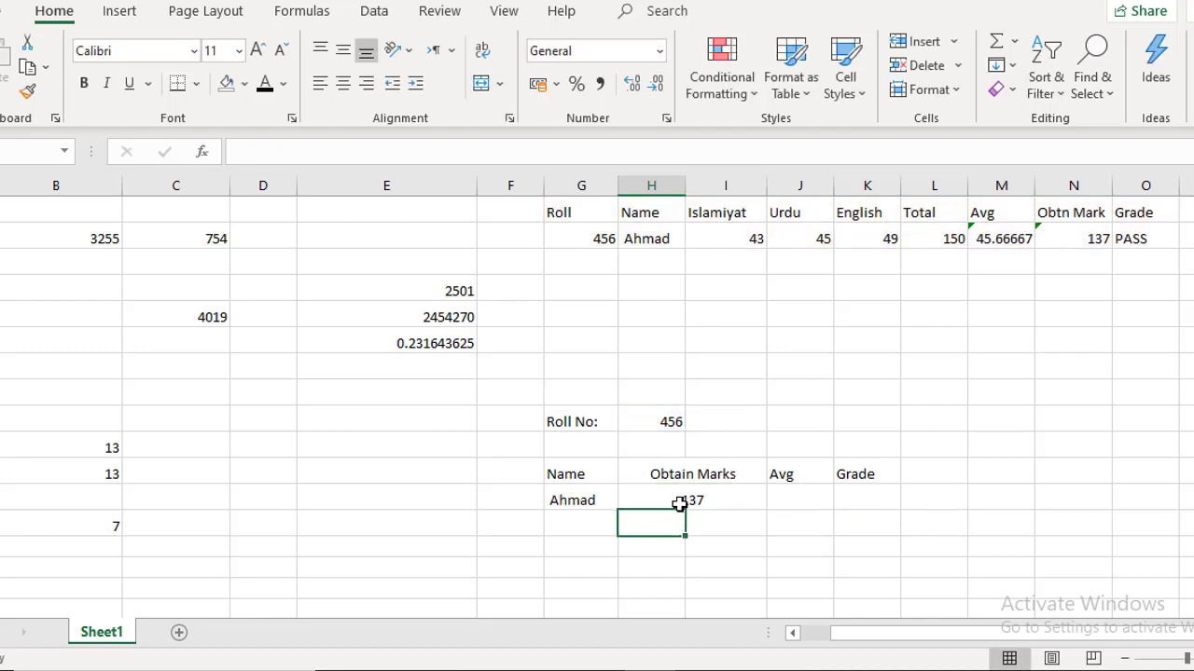
pyautogui.click(679, 503)
# - Enter =VLOOKUP(H9,G1:O2,7) in J12 under Avg to return the student's average
pyautogui.click(783, 498)
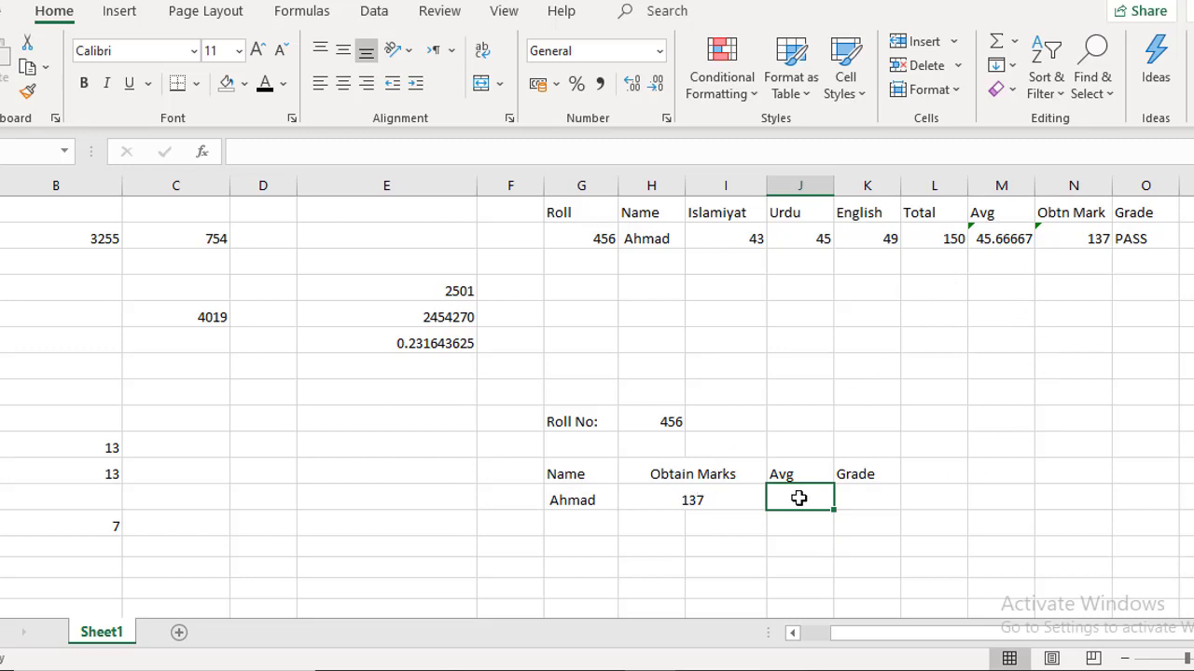
pyautogui.write('=vl')
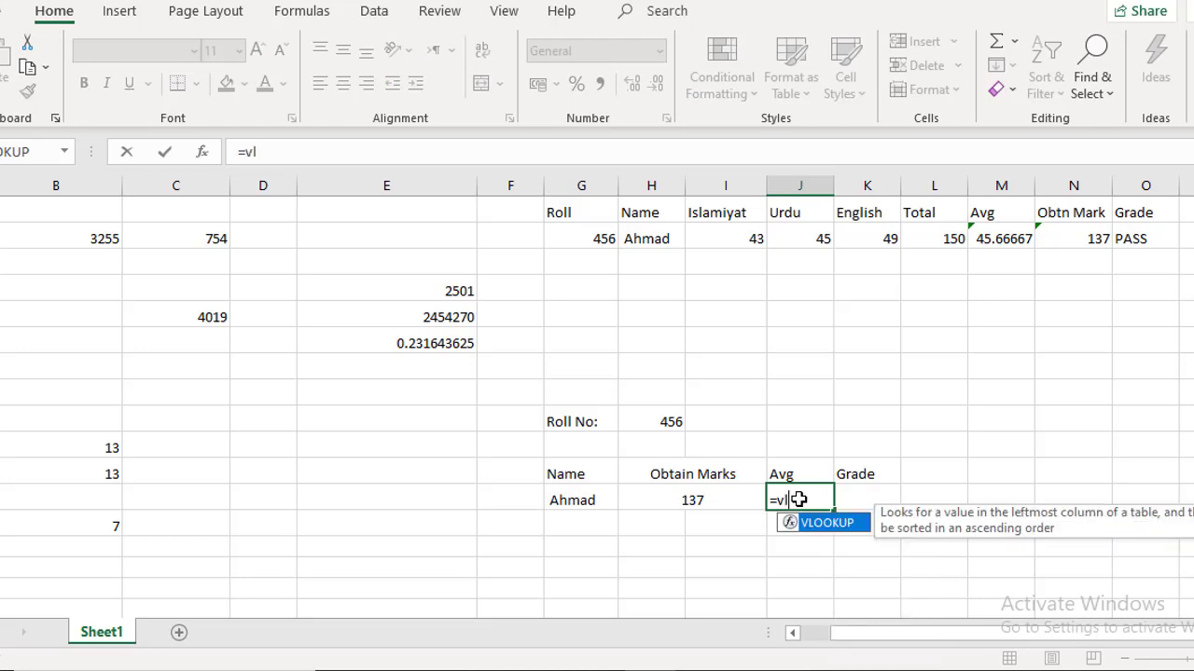
pyautogui.press('Tab')
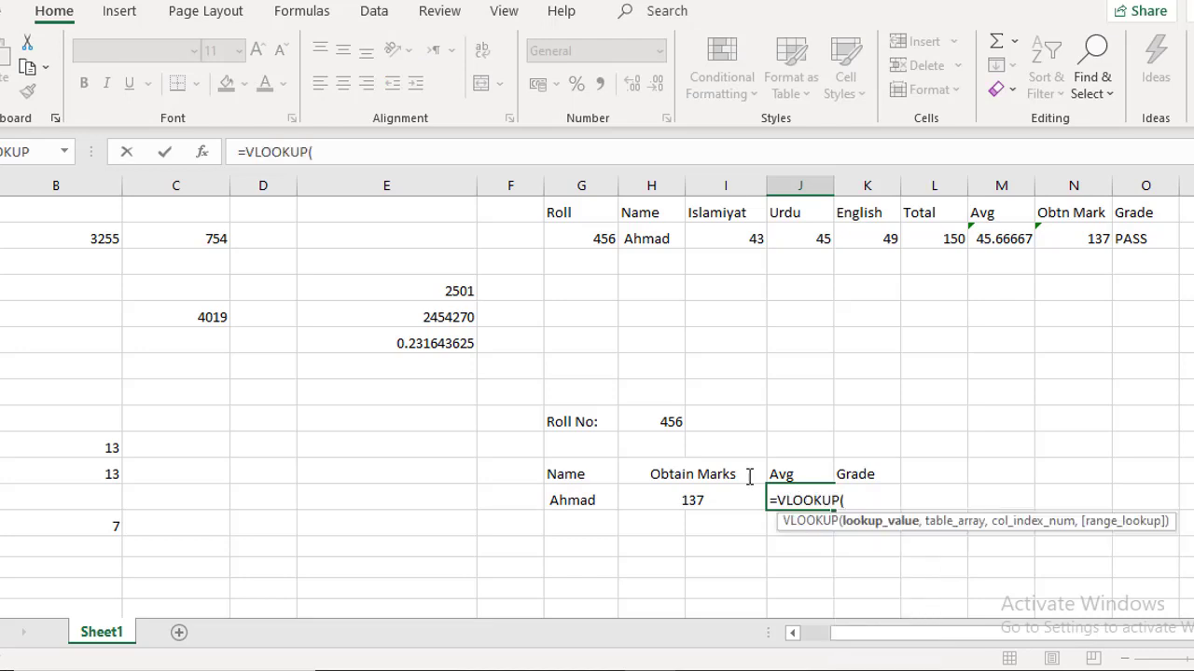
pyautogui.click(666, 424)
pyautogui.write(',')
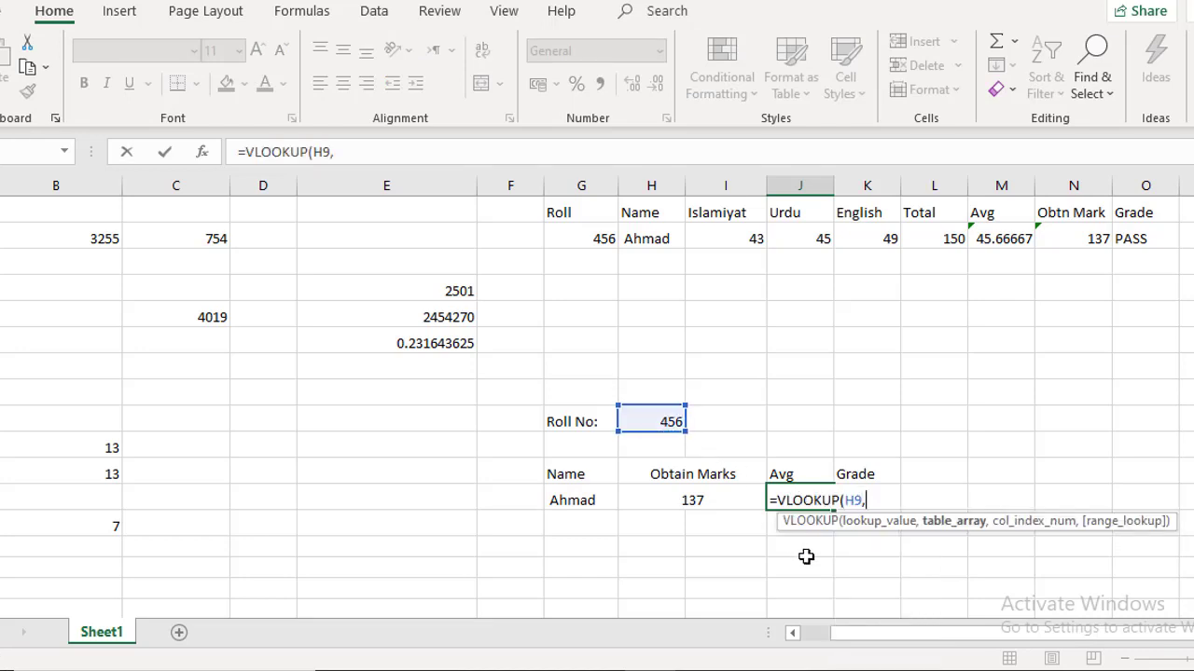
pyautogui.moveTo(564, 212); pyautogui.dragTo(1147, 241)
pyautogui.write(',')
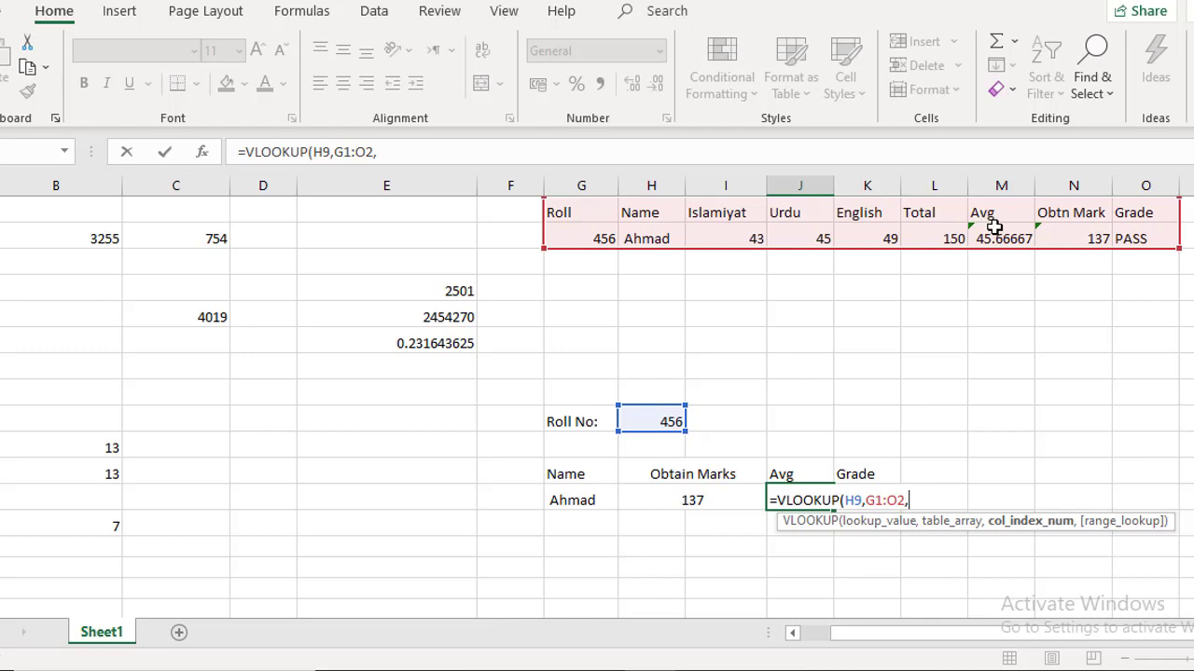
pyautogui.write(')')
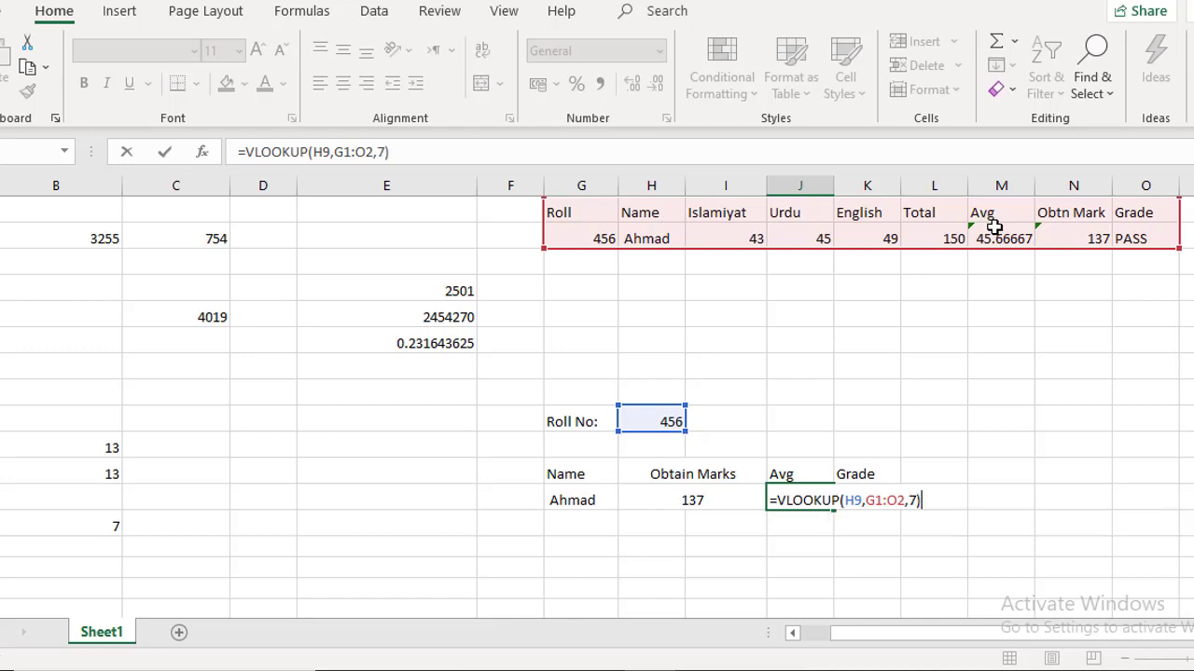
pyautogui.press('Return')
# - Enter =VLOOKUP(H9,G1:O2,9) in K12 under Grade to return the student's grade for the roll number
pyautogui.click(876, 504)
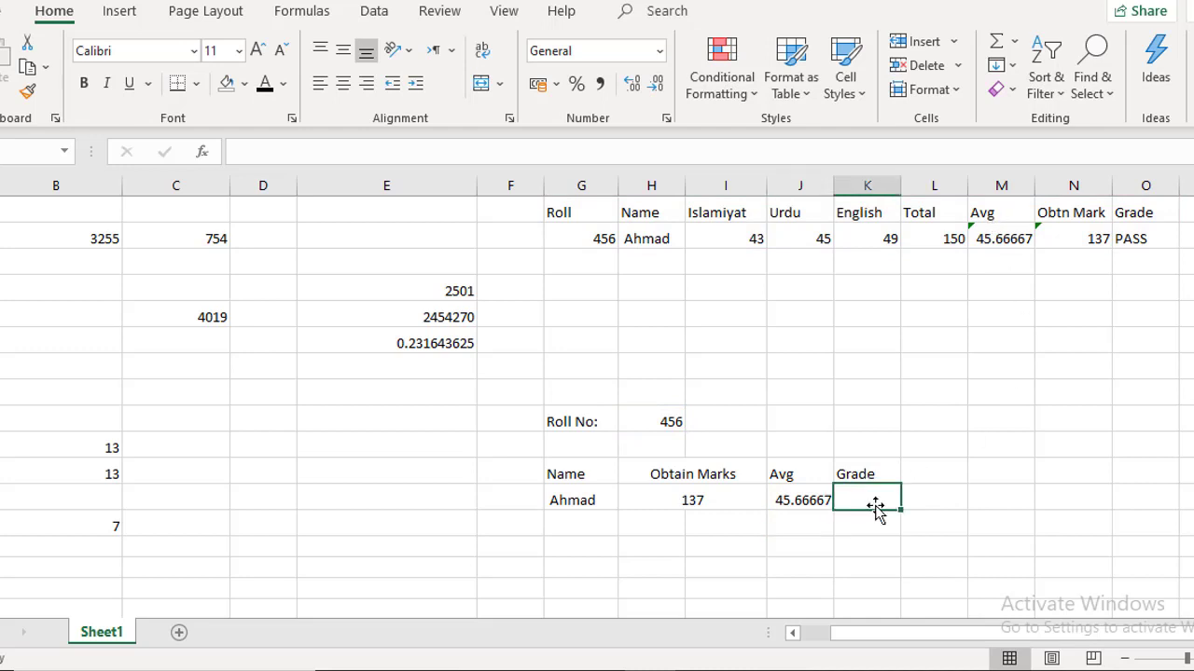
pyautogui.write('=vl')
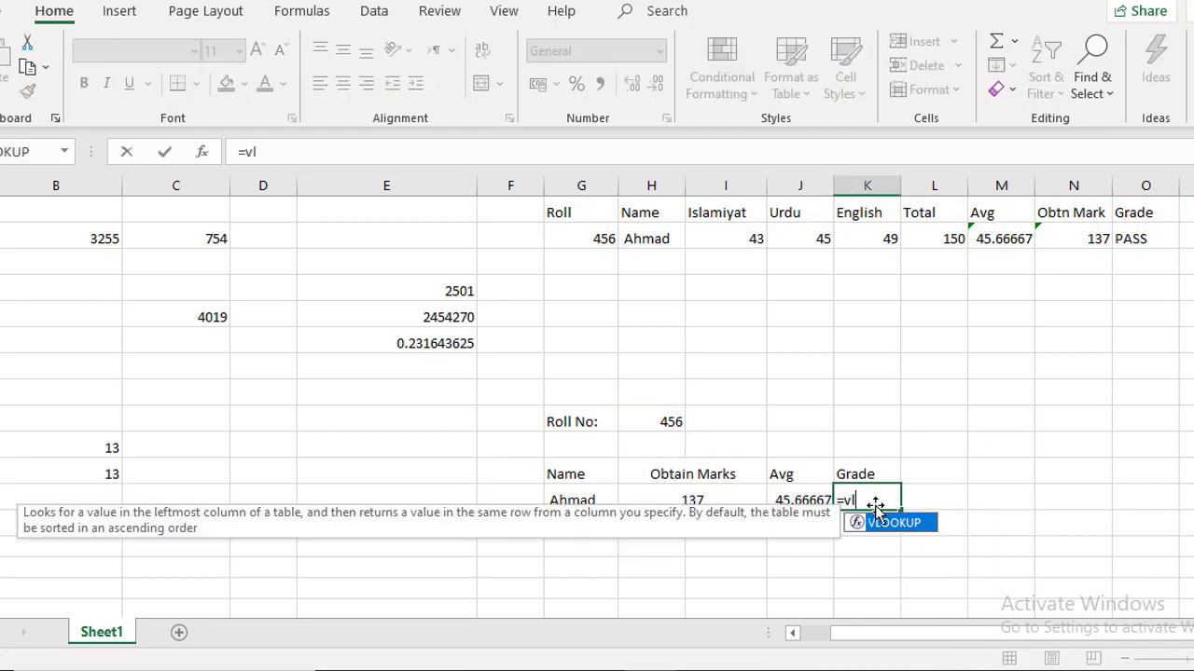
pyautogui.press('Tab')
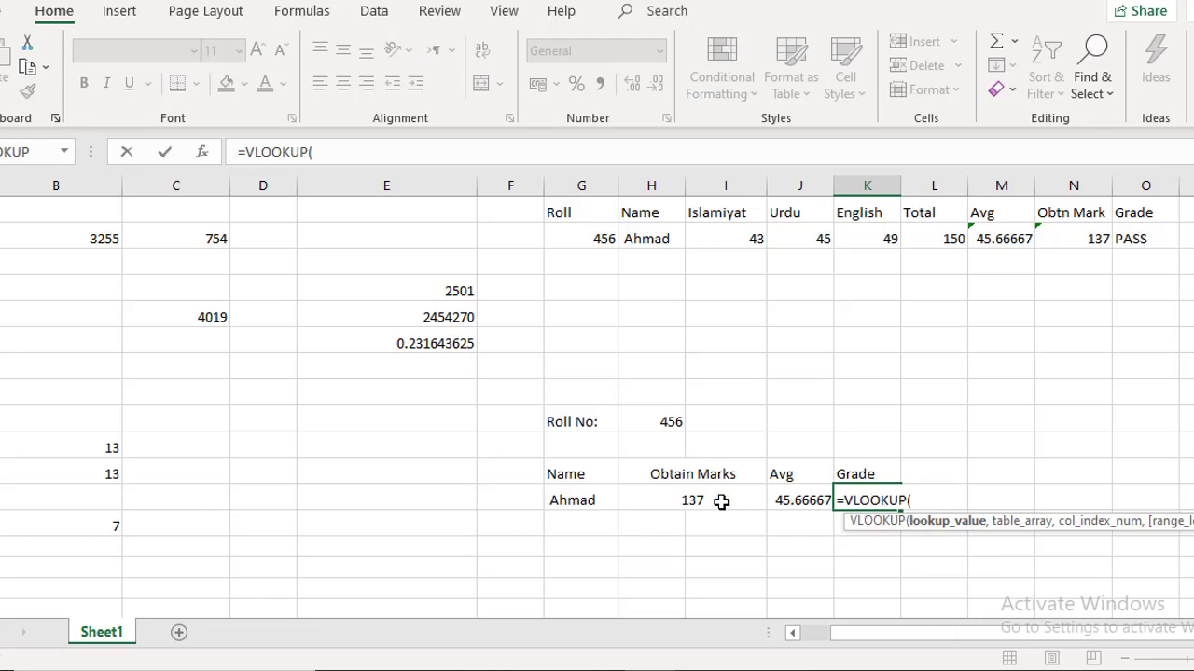
pyautogui.click(645, 419)
pyautogui.write(',')
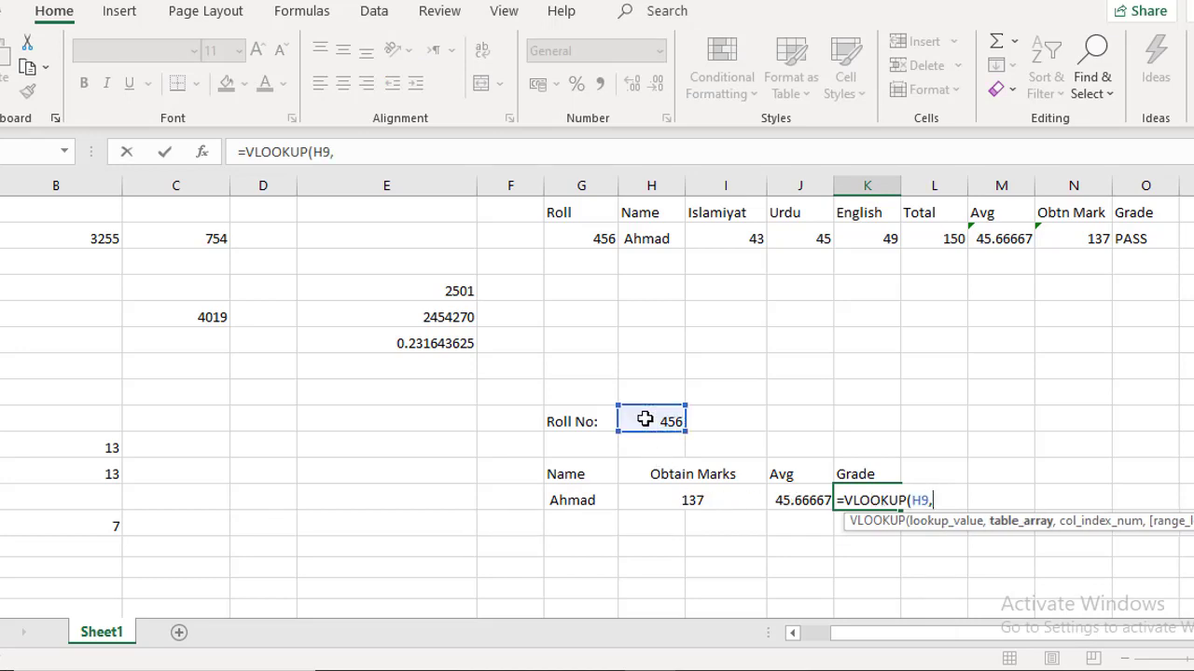
pyautogui.moveTo(562, 211); pyautogui.dragTo(1133, 241)
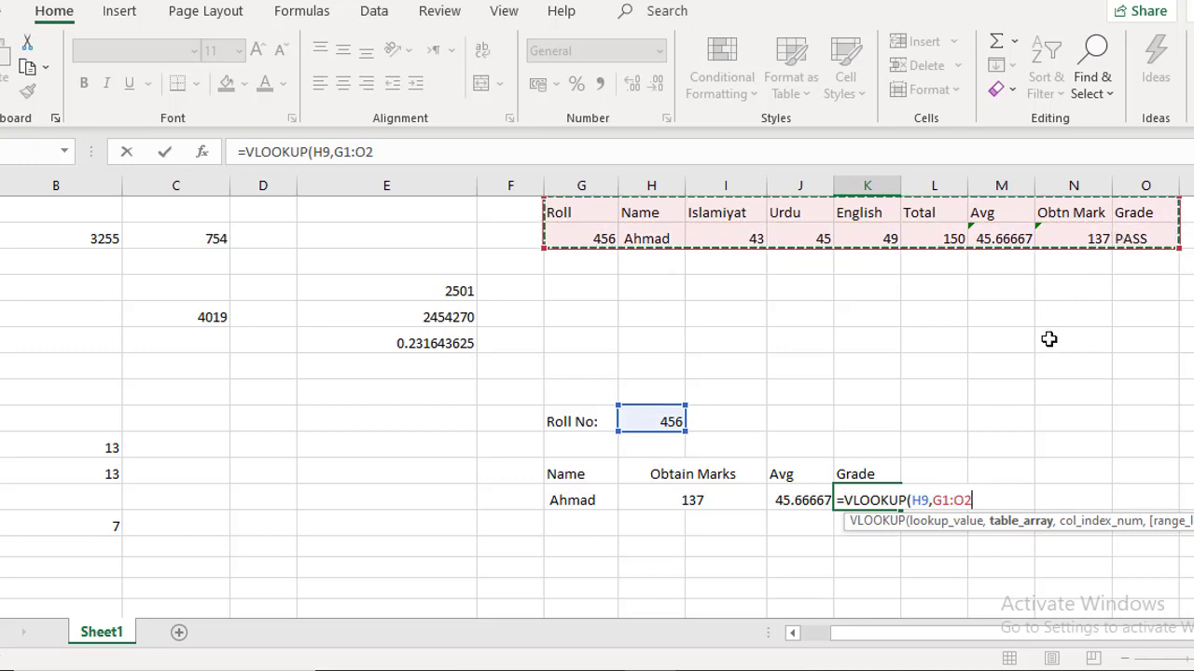
pyautogui.write(',')
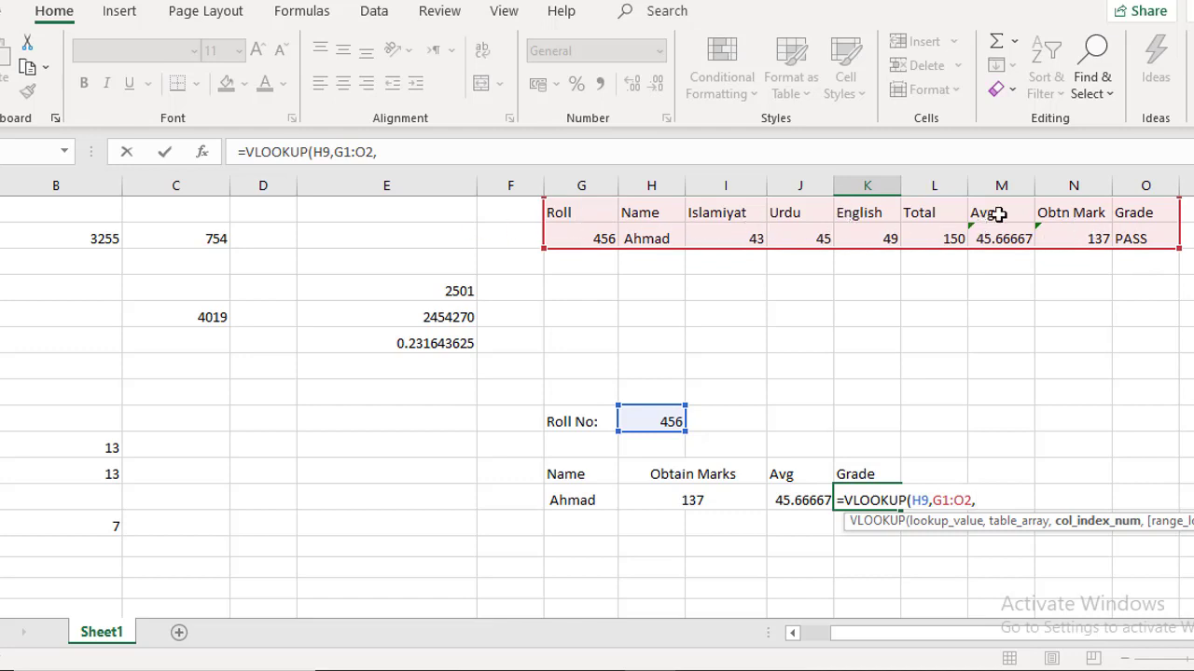
pyautogui.write('9(')
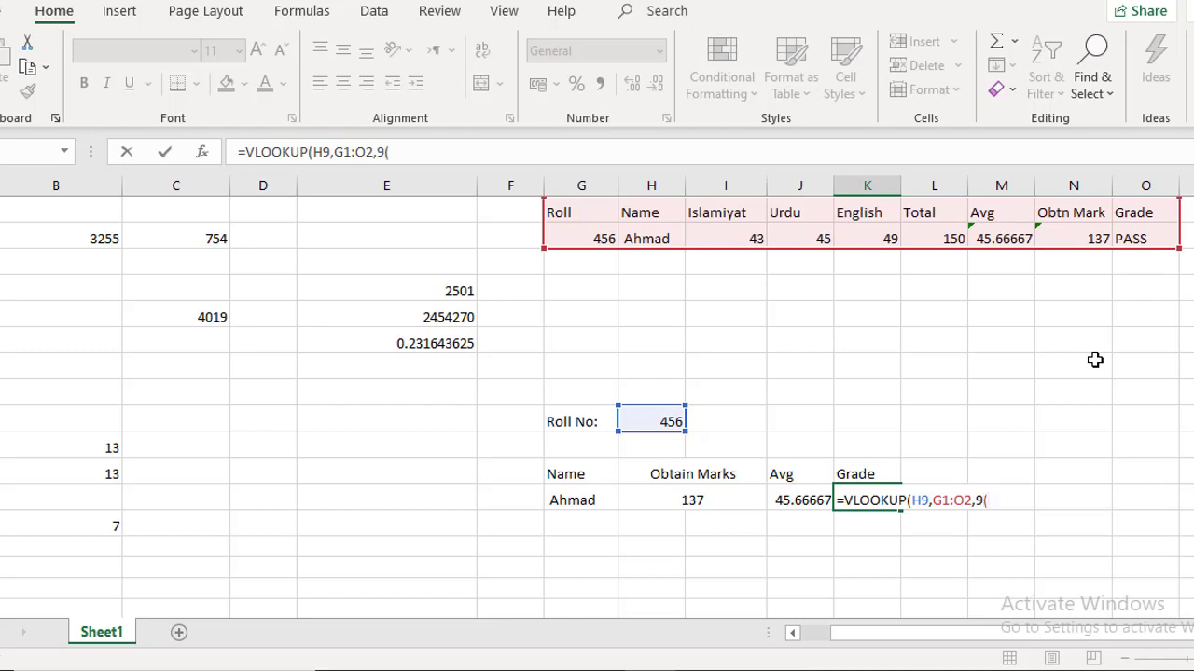
pyautogui.press('Return')
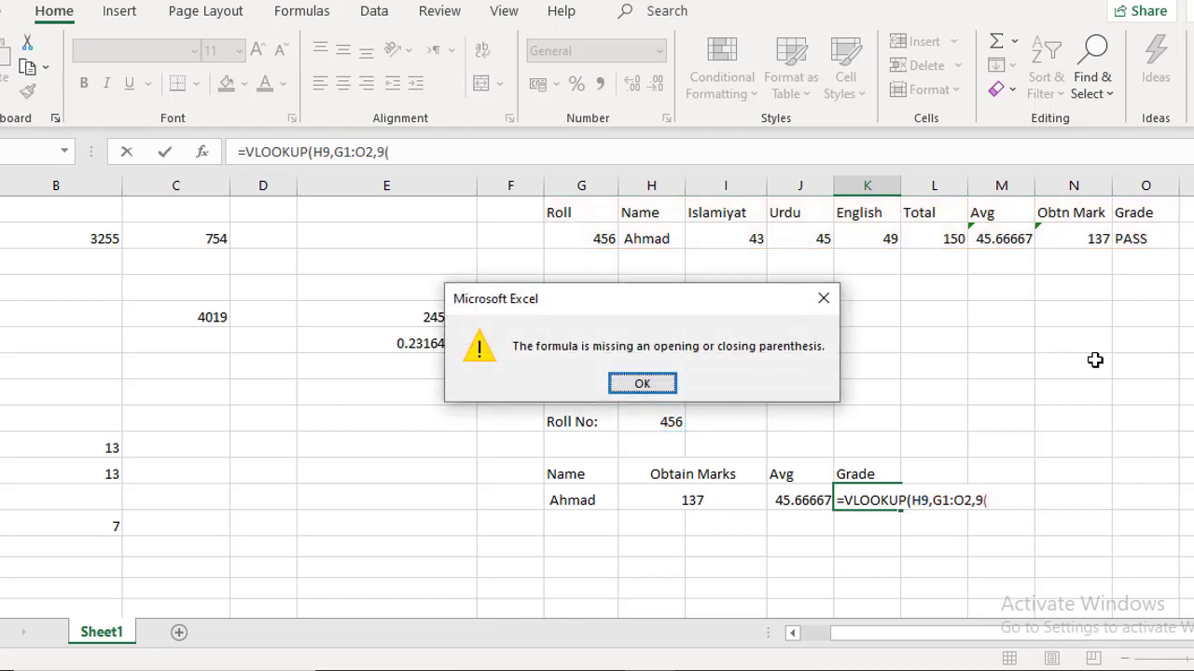
pyautogui.click(648, 387)
pyautogui.press('BackSpace')
pyautogui.write(')')
pyautogui.press('Return')
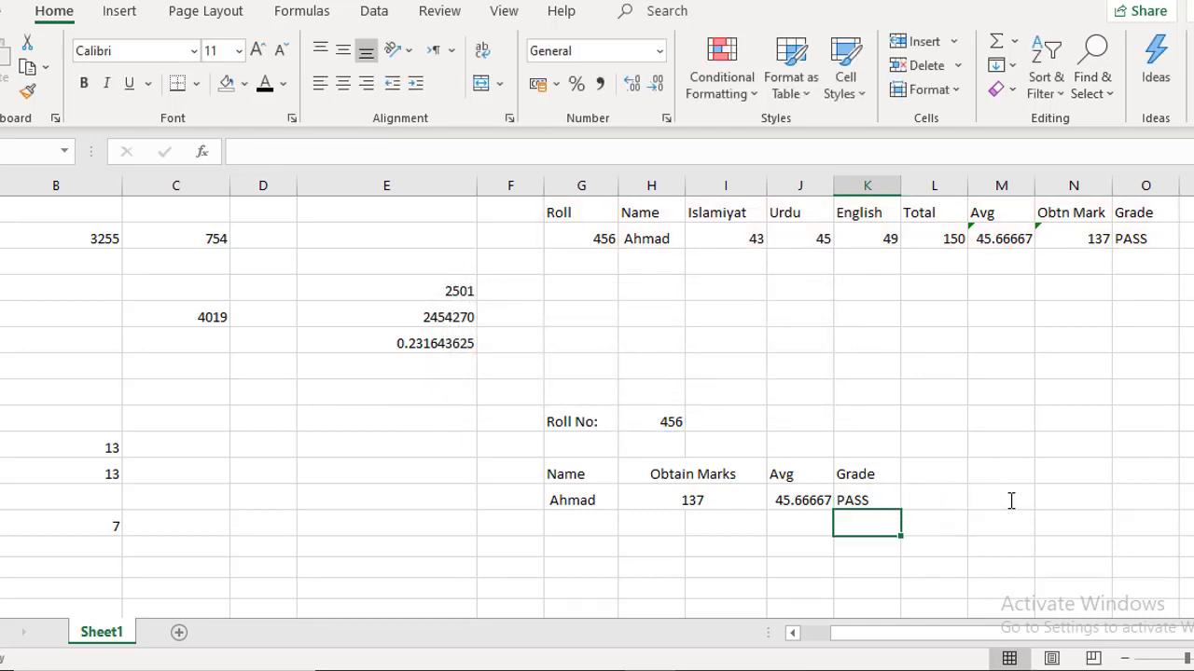
pyautogui.click(849, 503)
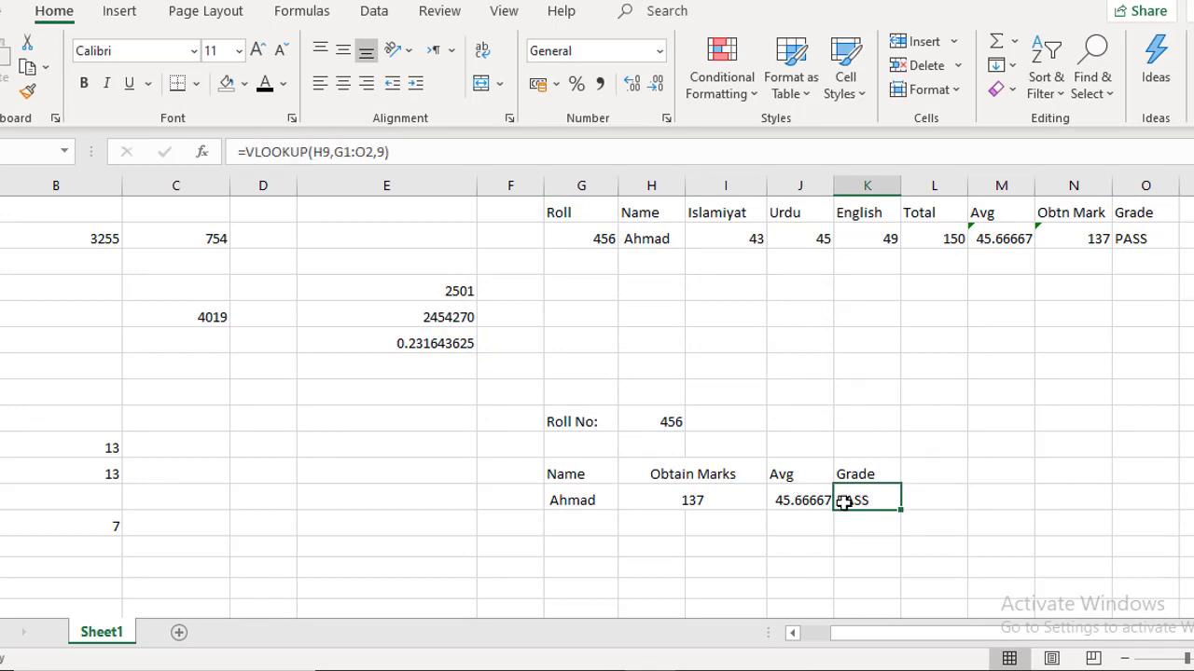
# - Test the lookup formulas with a non-existent roll number by entering 00 in H9
pyautogui.click(603, 241)
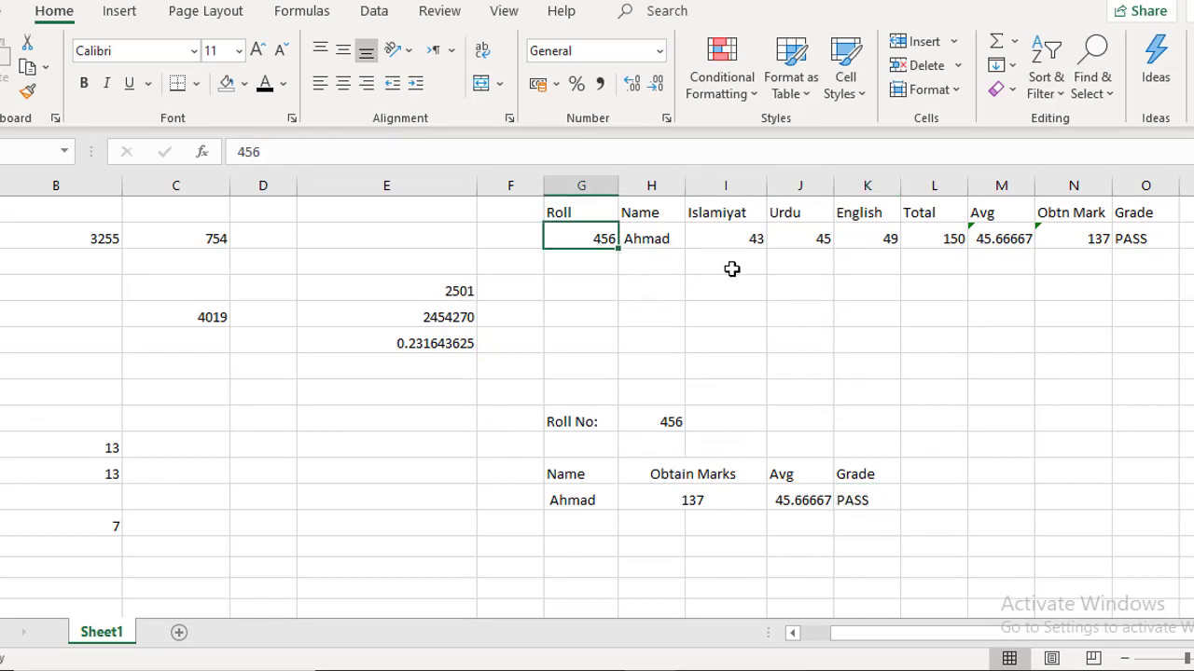
pyautogui.click(600, 257)
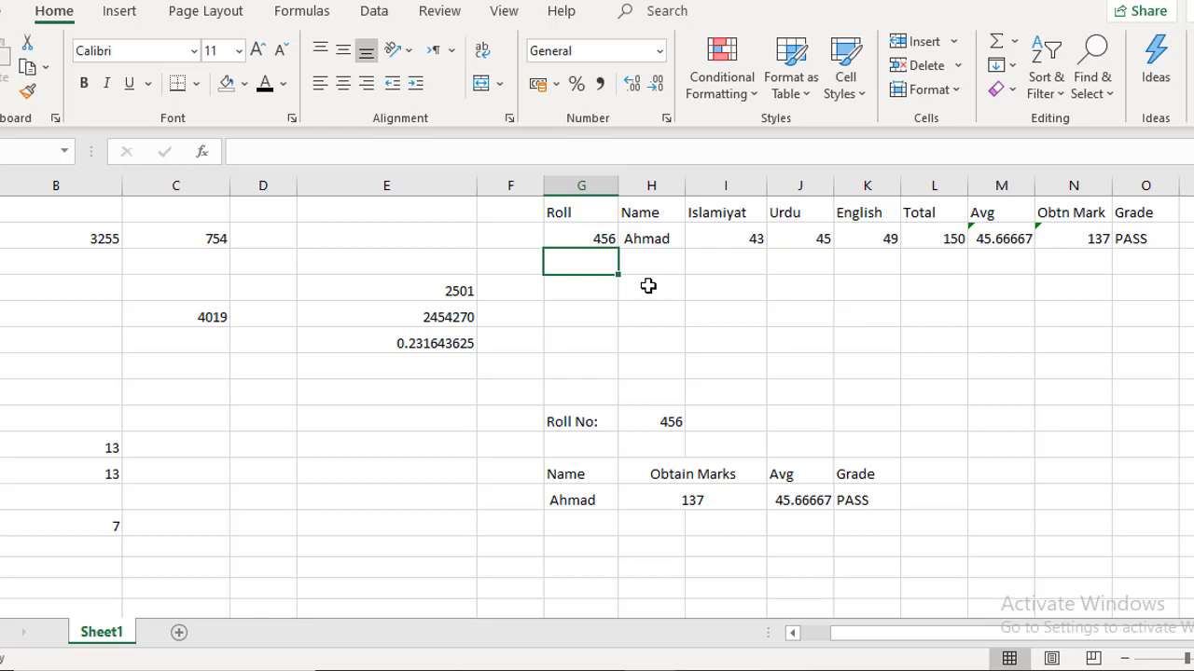
pyautogui.click(637, 432)
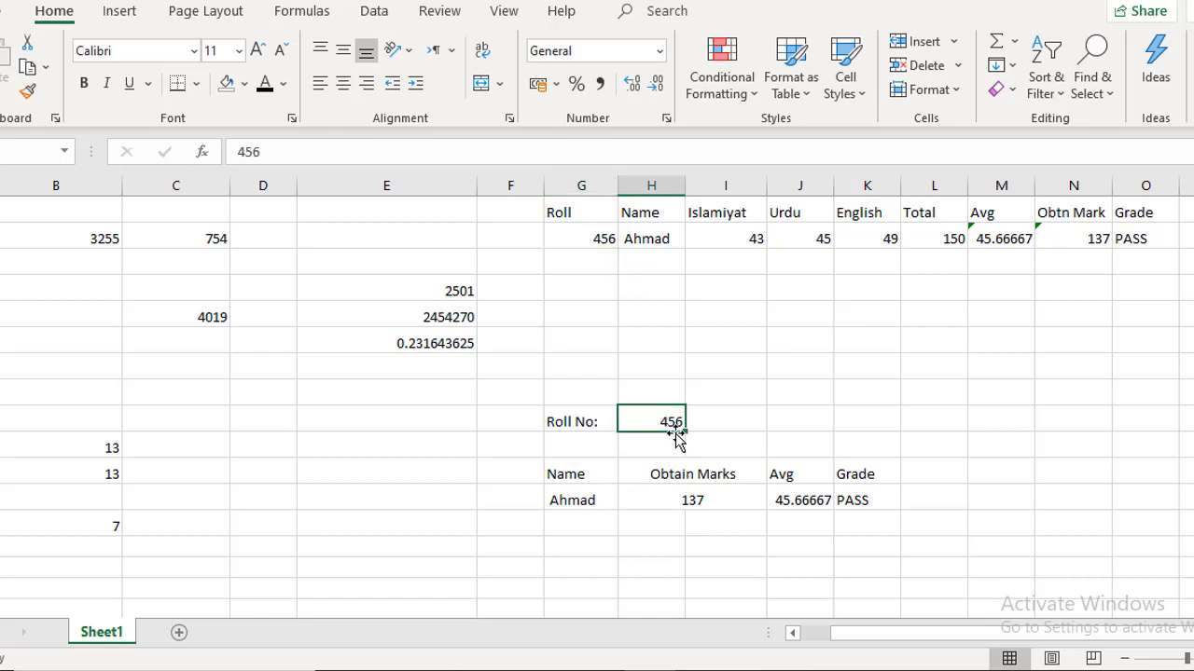
pyautogui.write('00')
pyautogui.press('Return')
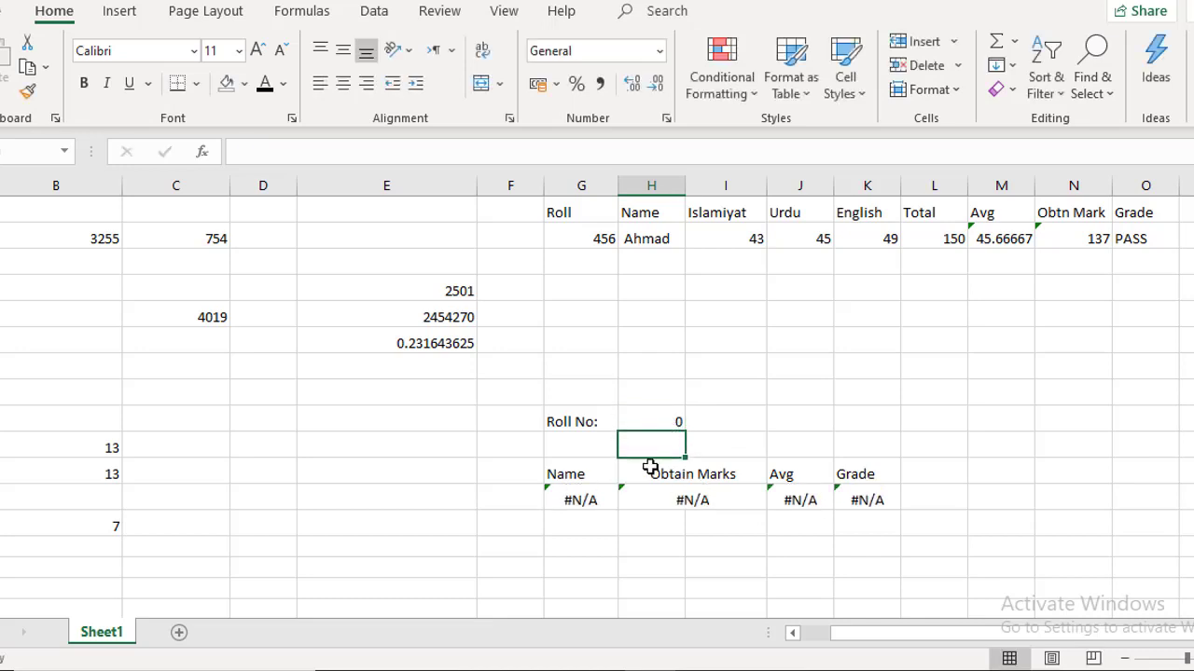
# - Re-enter in H9 the student's roll number as listed in G2 of the table
pyautogui.press('Up')
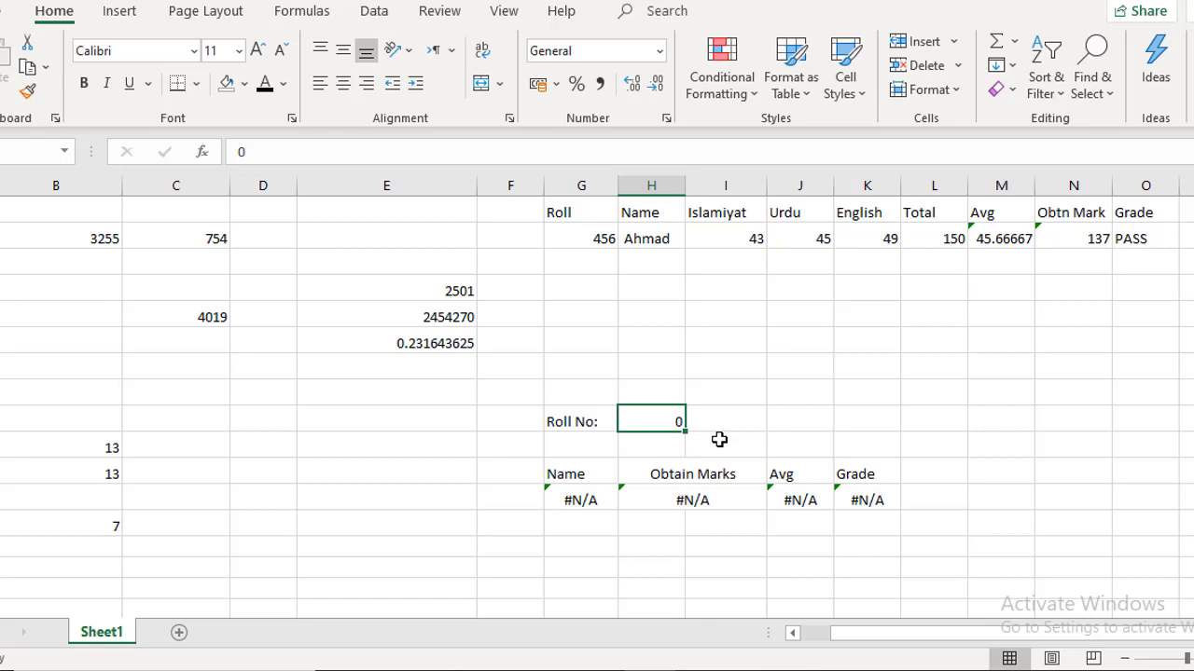
pyautogui.write('456')
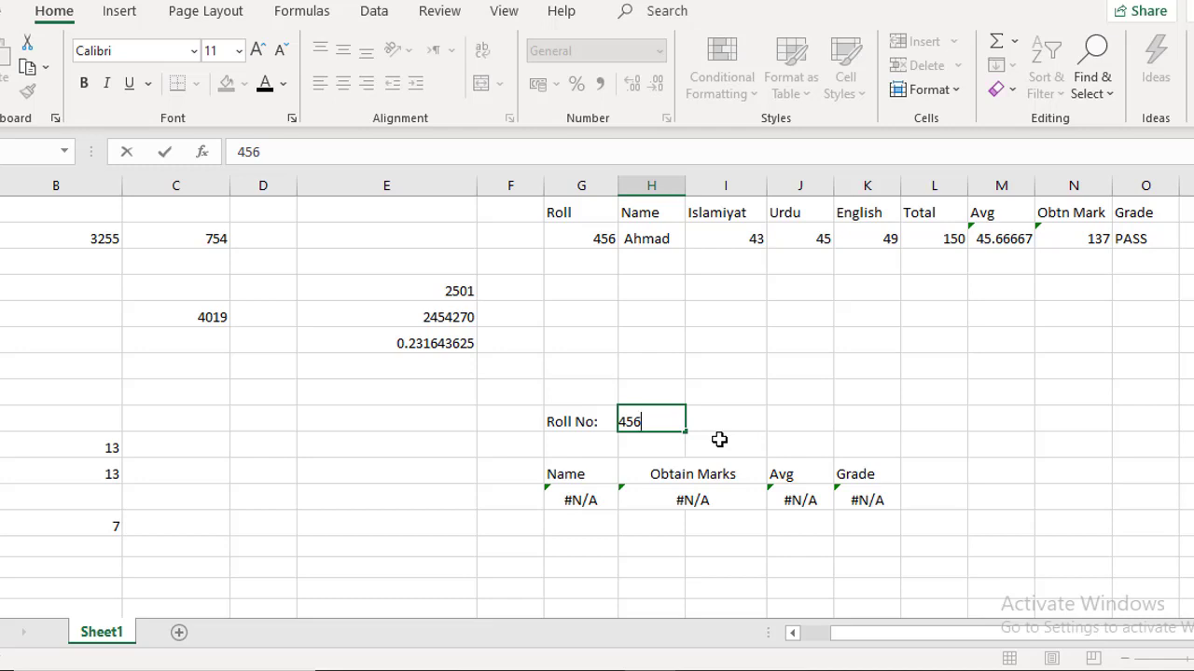
pyautogui.press('Return')
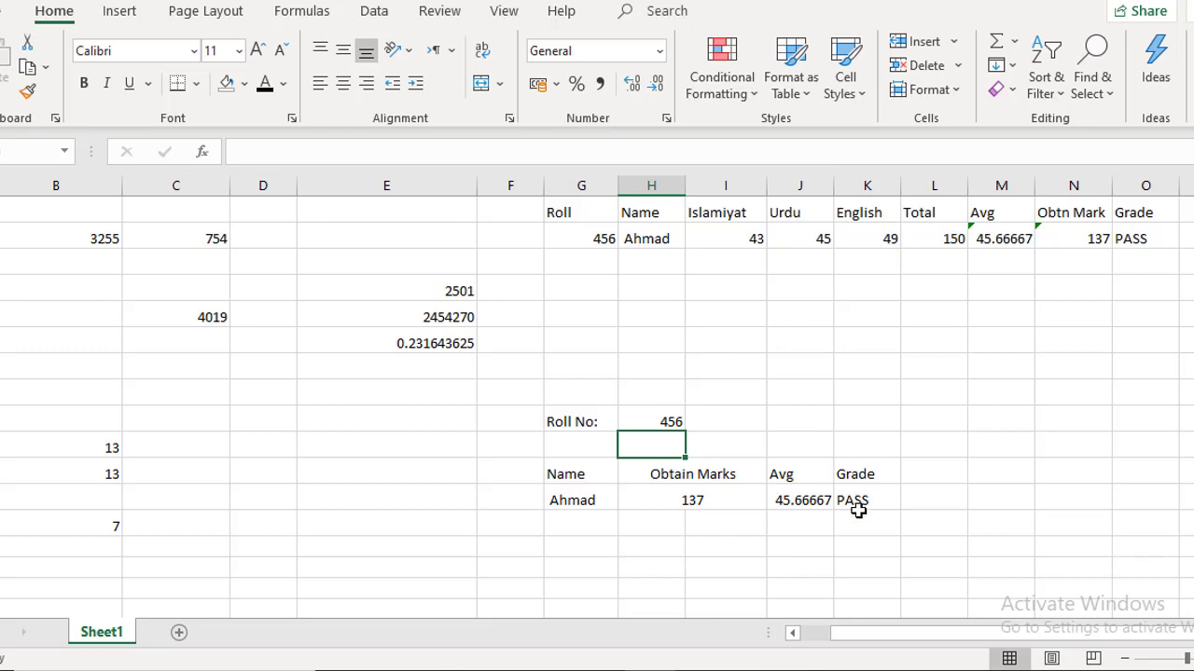
pyautogui.moveTo(521, 209); pyautogui.dragTo(1183, 263)
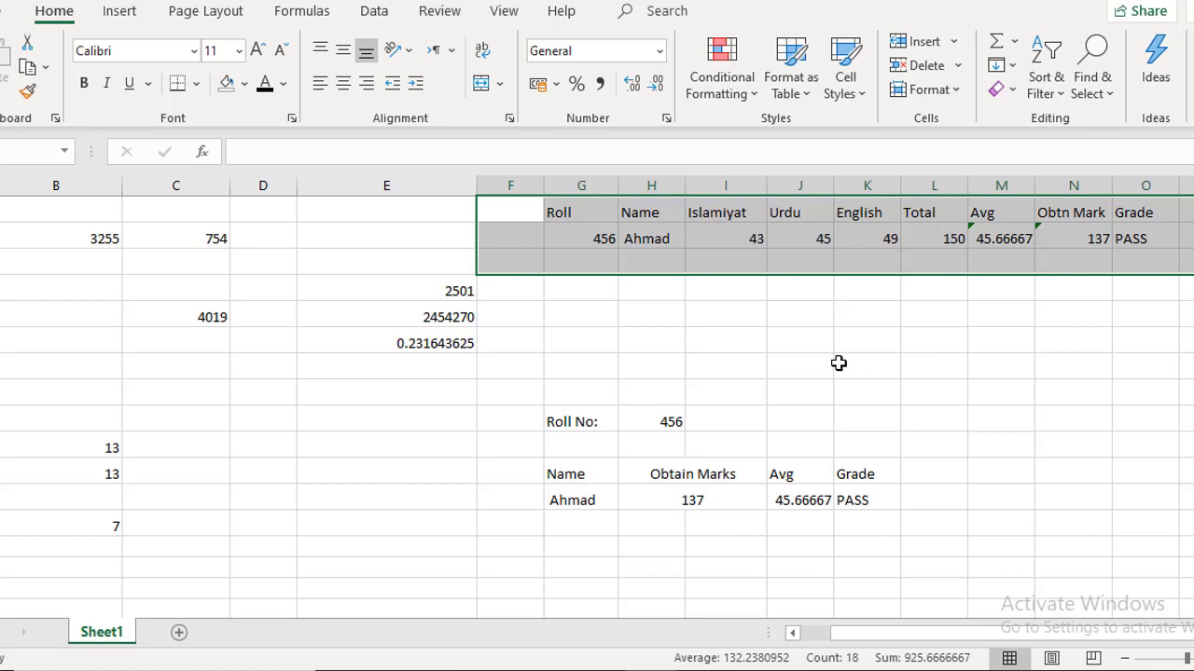
pyautogui.click(807, 364)
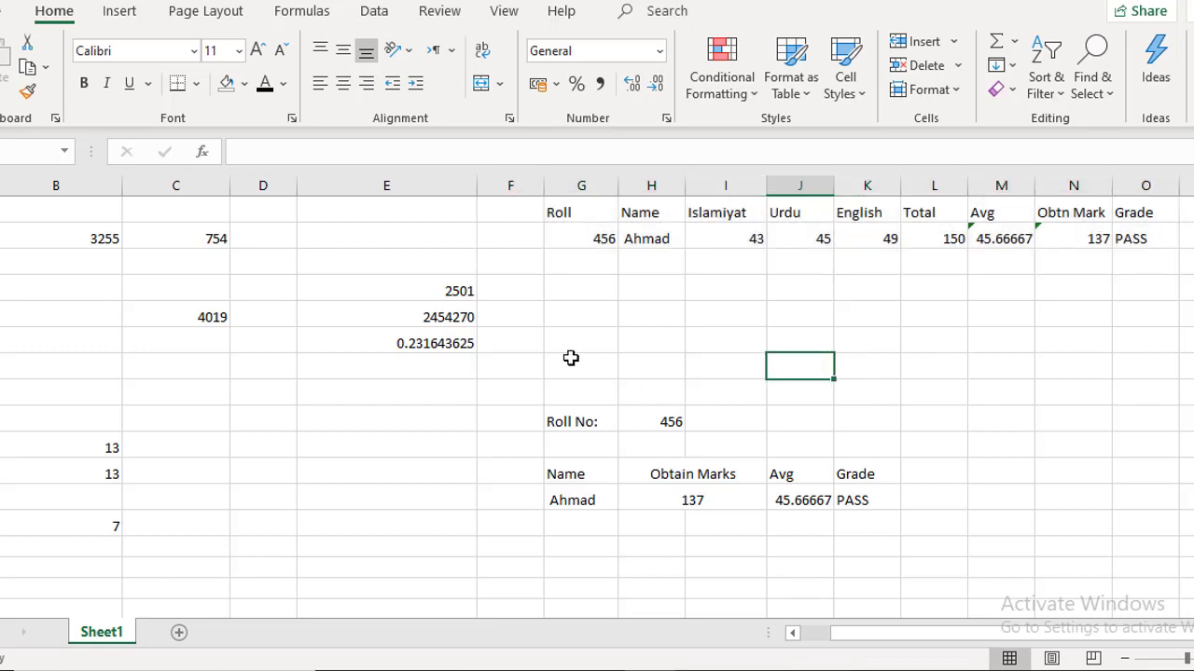